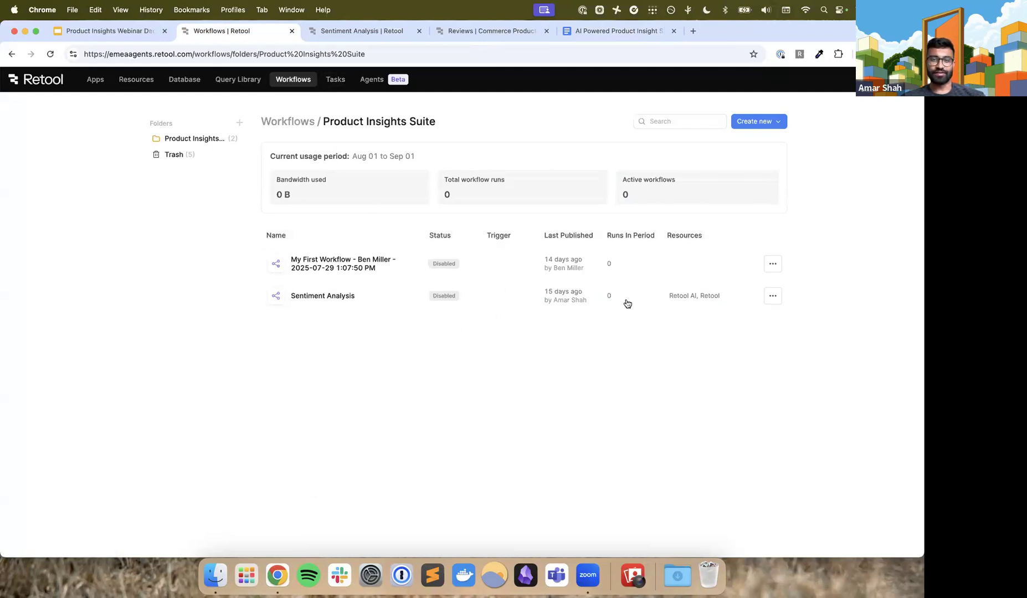
left_click(769, 119)
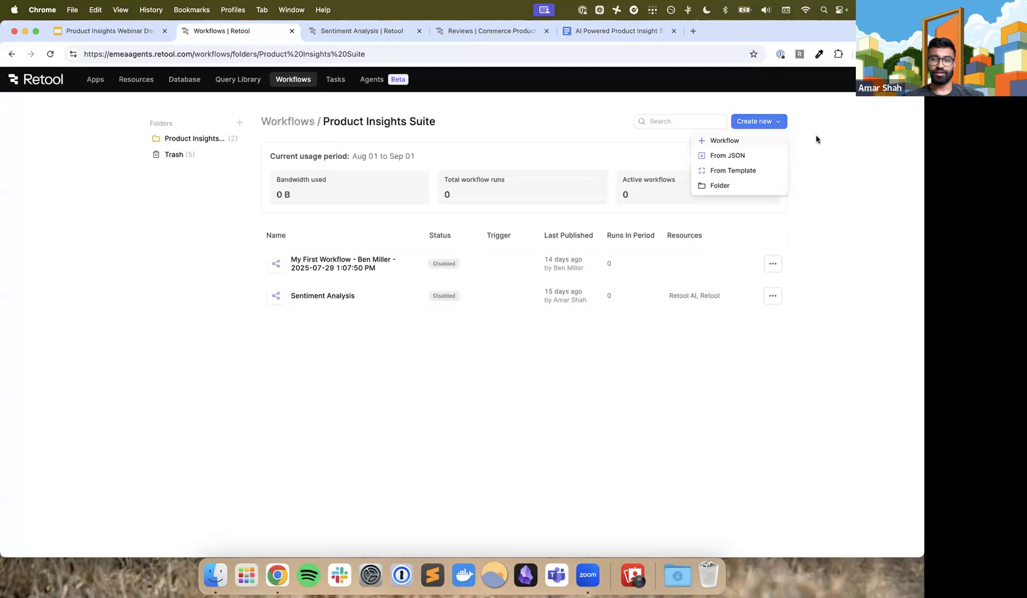
scroll(818, 139, "up", 2)
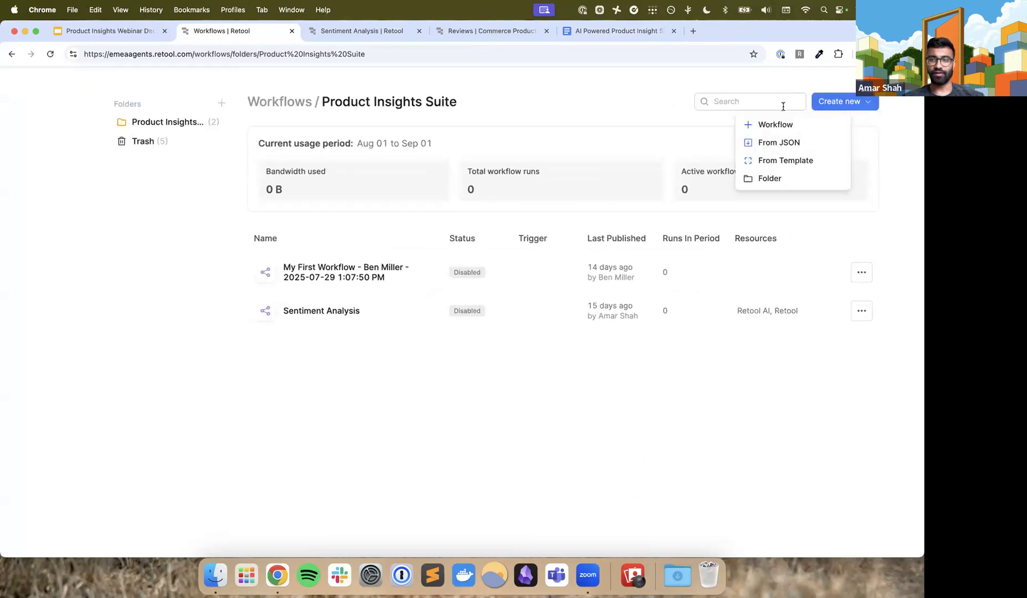
scroll(782, 106, "up", 5)
scroll(783, 106, "down", 6)
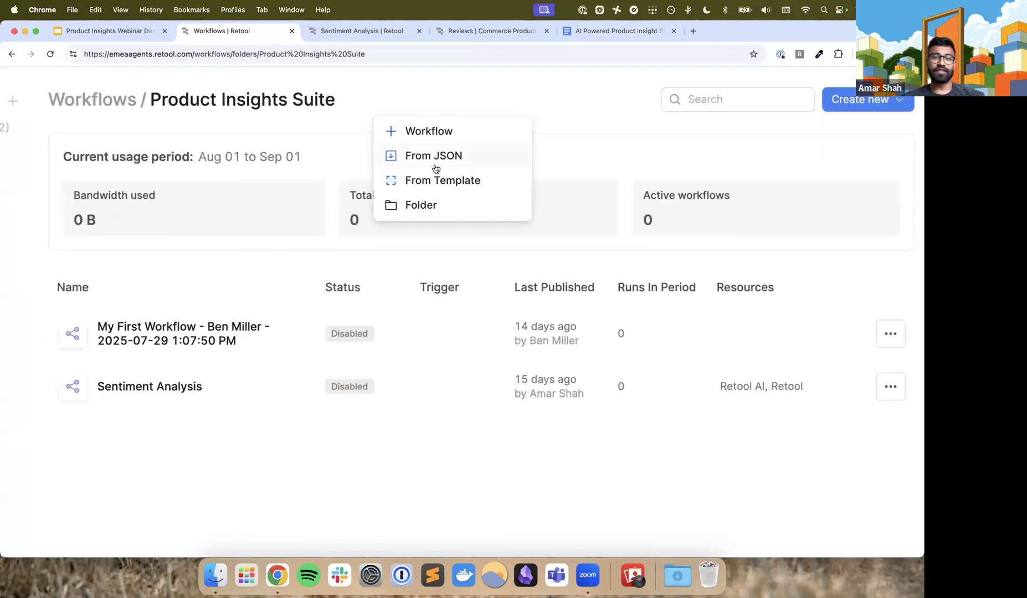
left_click(399, 331)
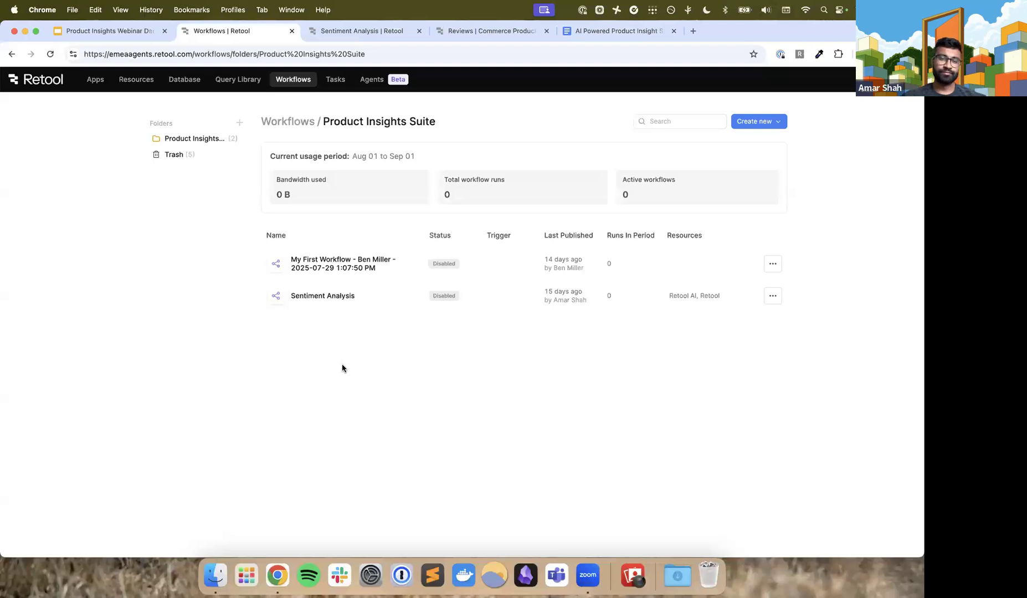
Create a new blank workflow in the Product Insights Suite folder
left_click(765, 123)
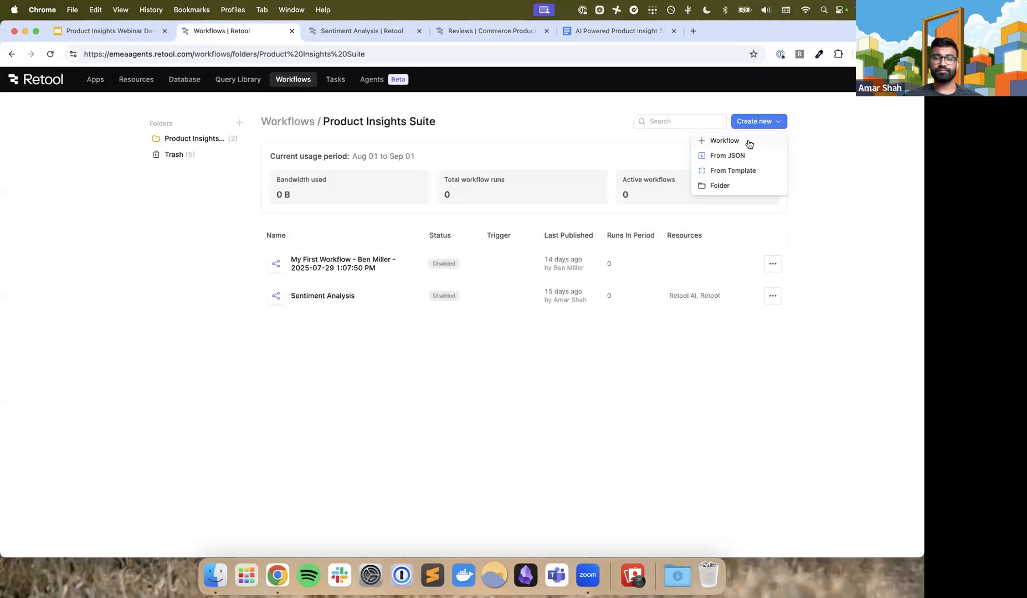
left_click(747, 142)
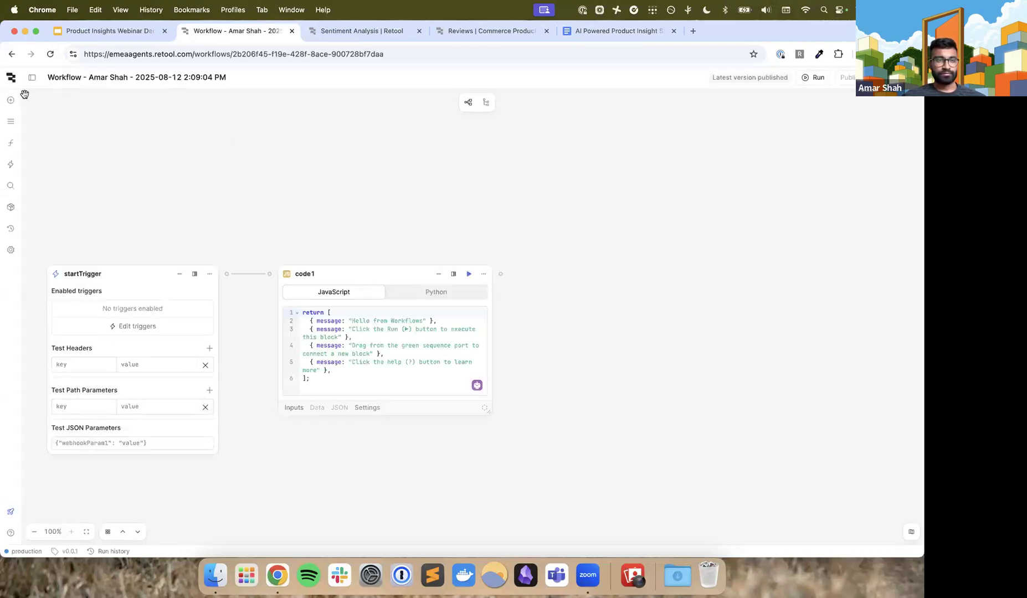
Open the workflows overview in a separate browser tab and look through the Product Insights Suite folder
left_click(10, 79)
left_click(28, 185, "super")
left_click(363, 34)
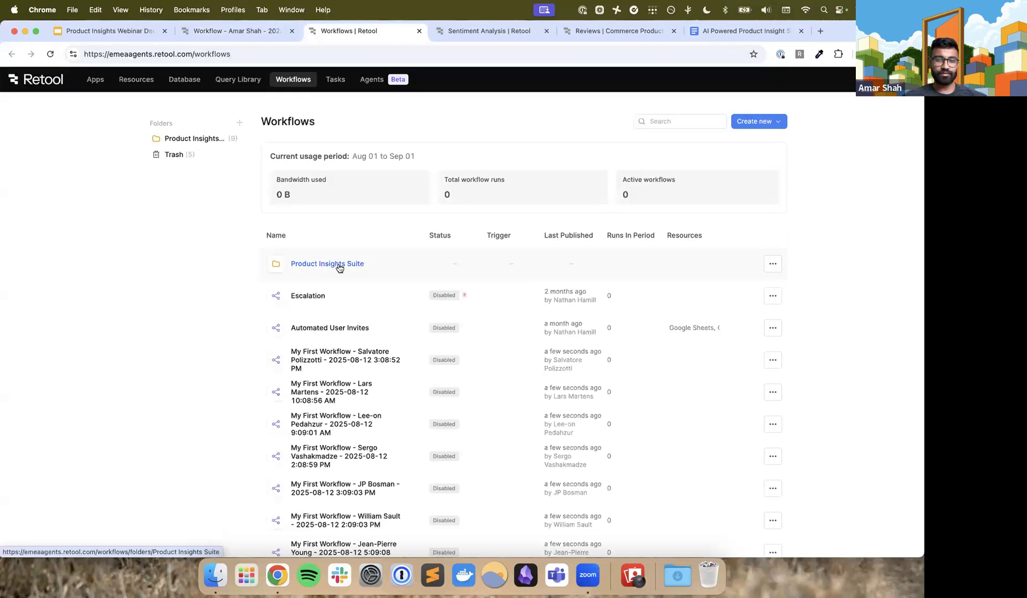
left_click(339, 268)
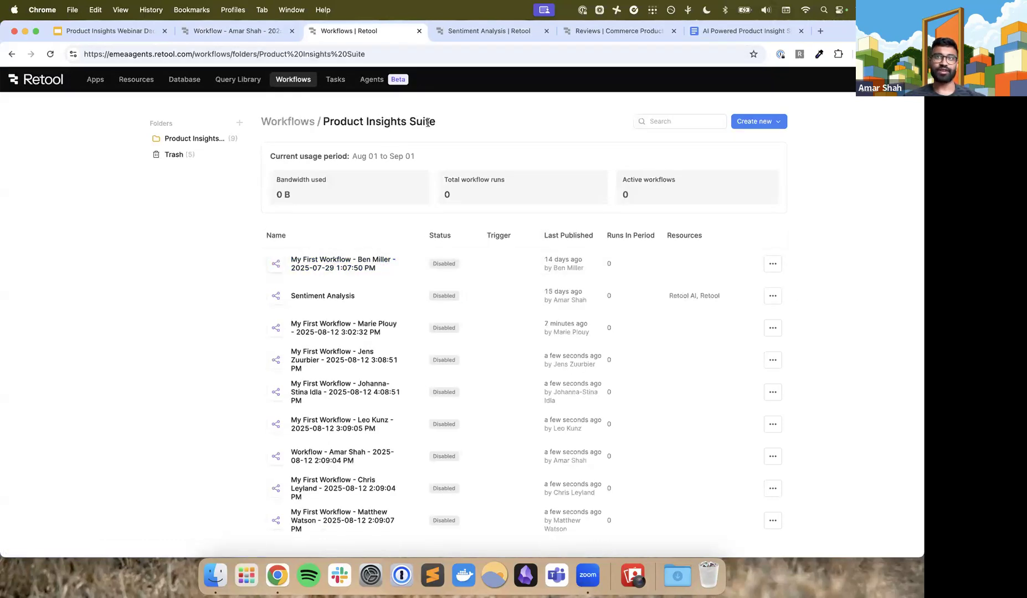
scroll(464, 300, "down", 1)
scroll(464, 300, "up", 1)
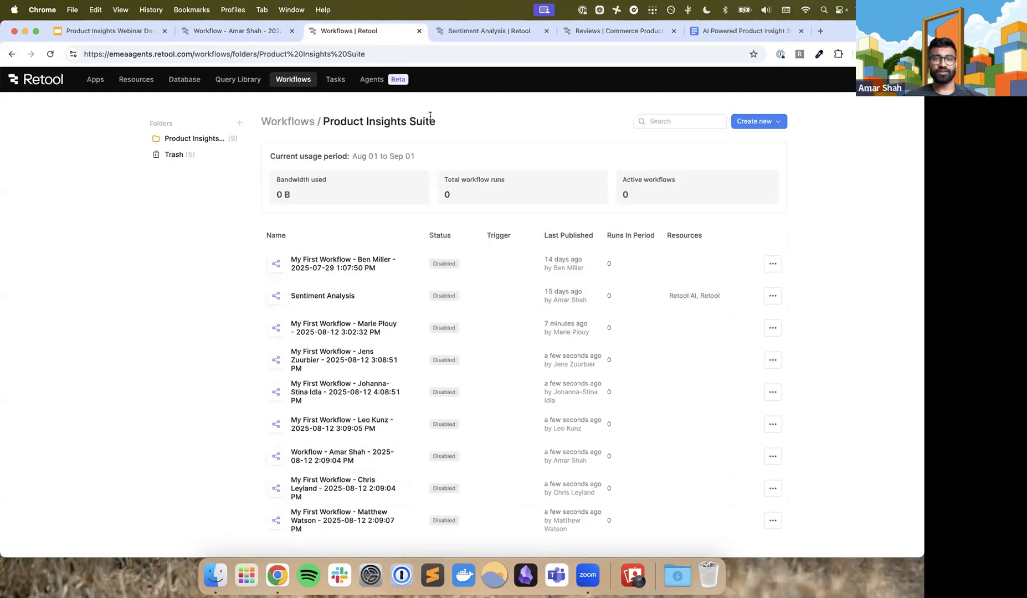
Review the Sentiment Analysis Workflow section in the webinar instructions document, then look at the workflow folder again
left_click(716, 31)
left_click_drag(536, 300, 285, 280)
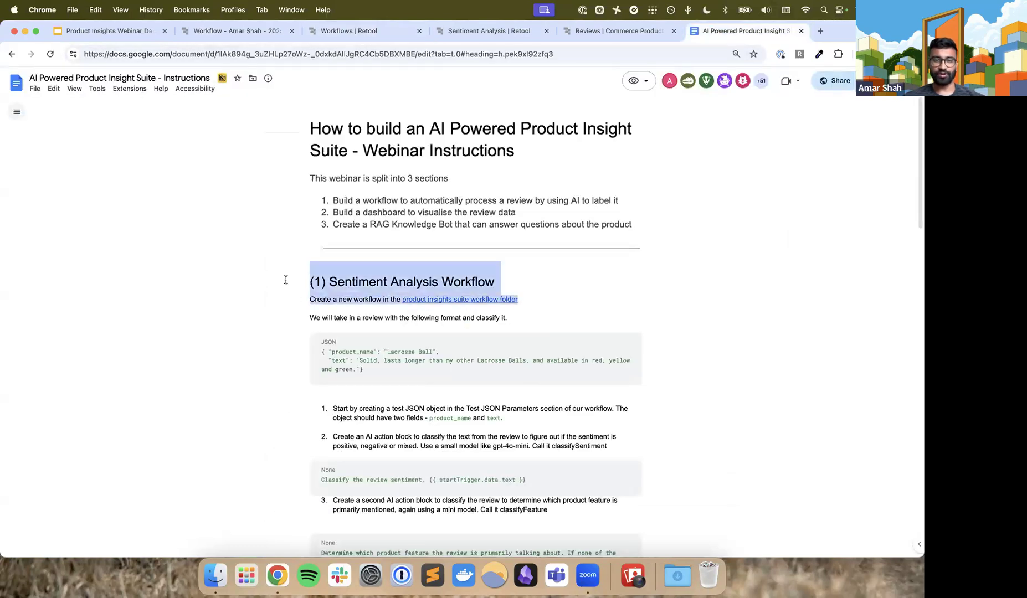
left_click(222, 32)
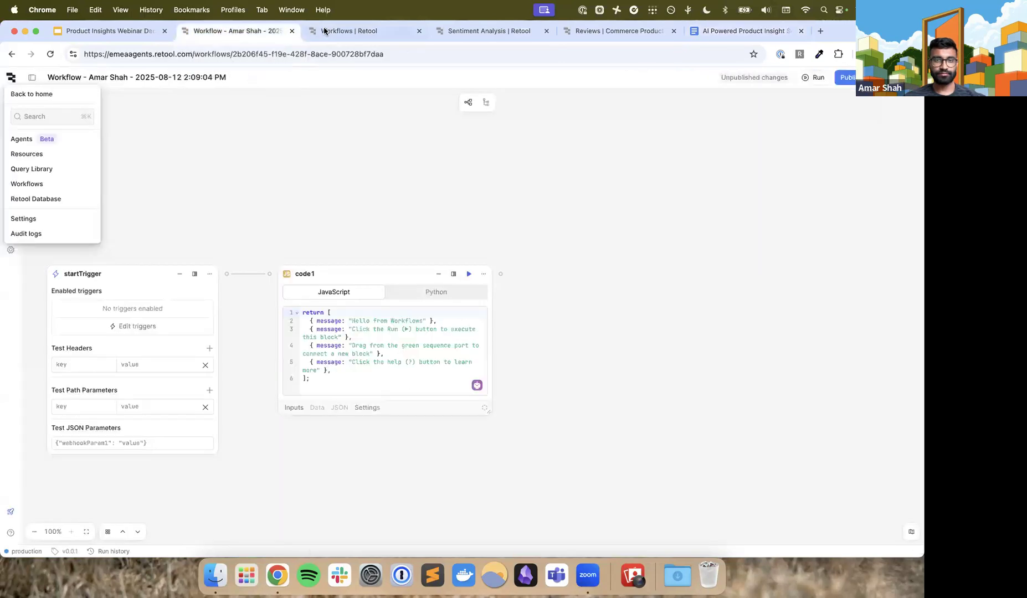
left_click(332, 31)
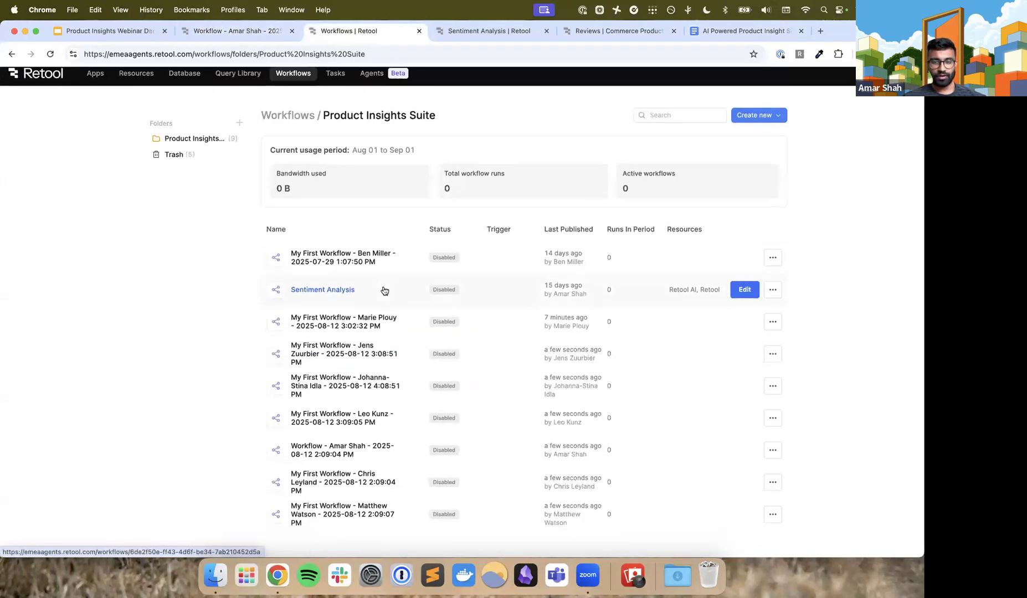
In the new workflow, fill startTrigger's test JSON parameters with the sample review for product_name "Lacrosse Ball" and its text field
left_click(240, 32)
left_click(147, 146)
left_click_drag(194, 211, 327, 197)
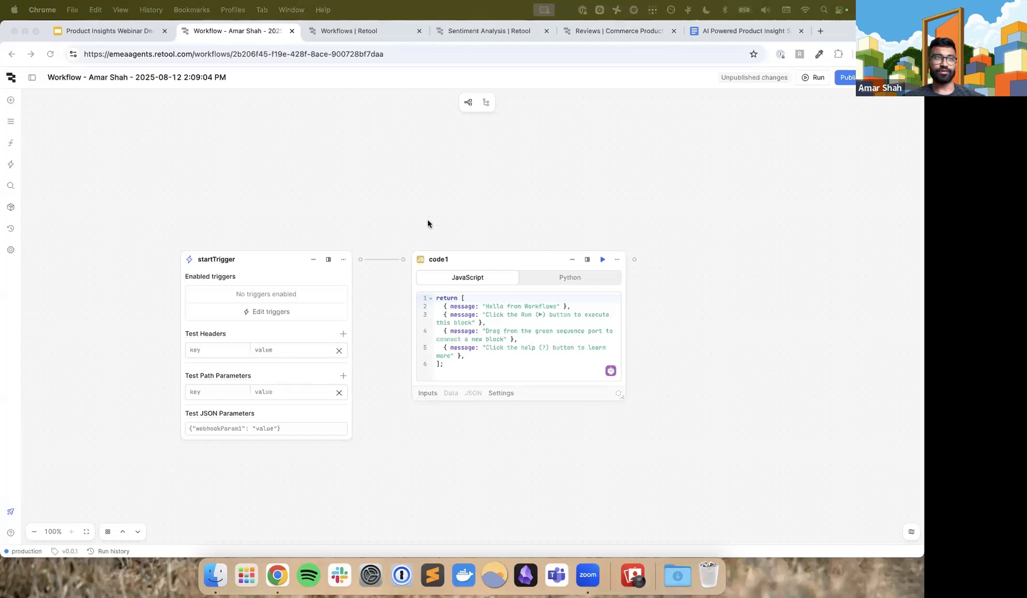
scroll(427, 223, "down", 5)
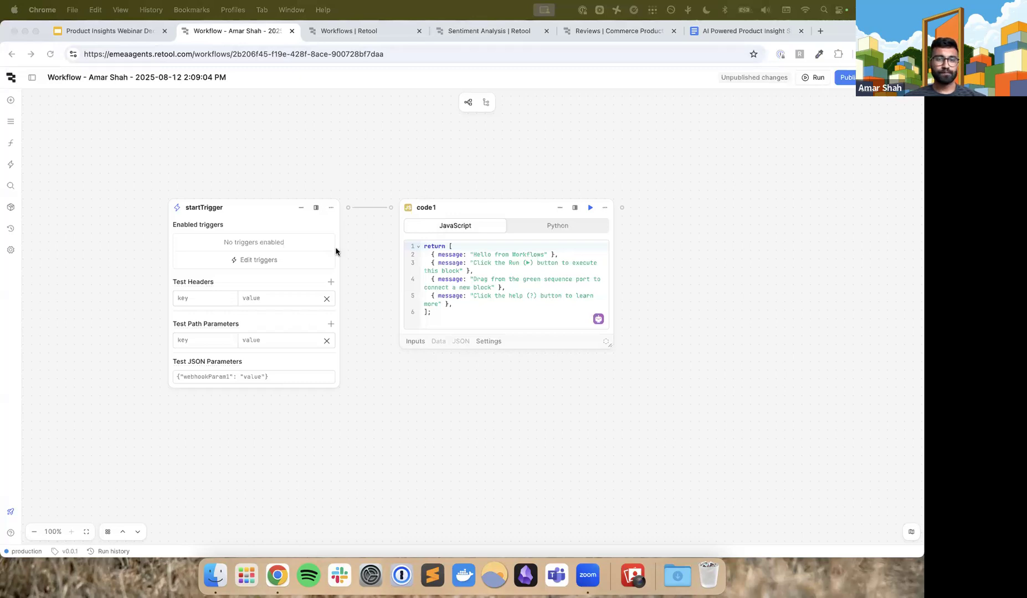
left_click(364, 253)
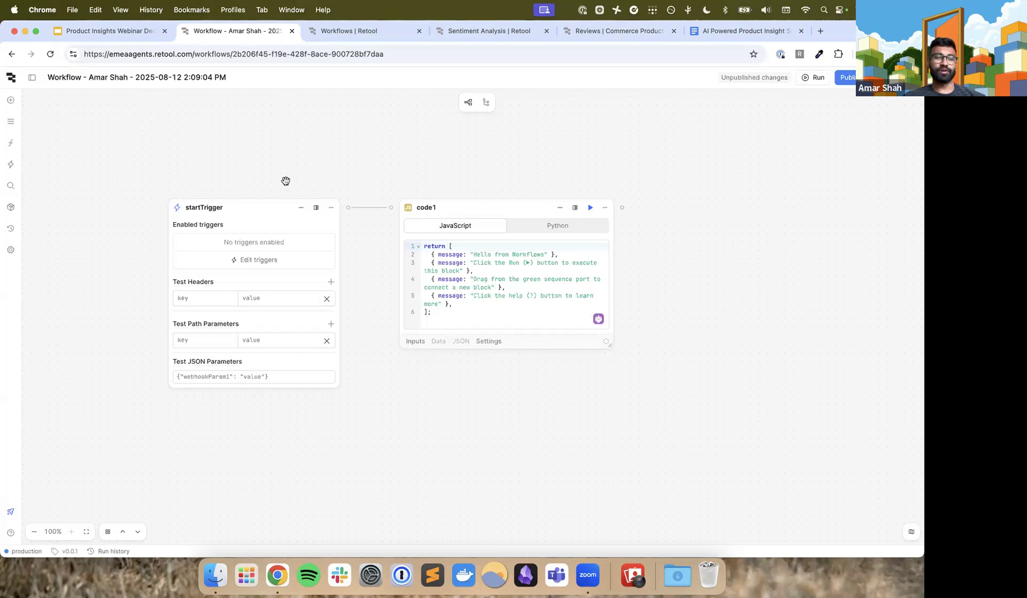
left_click(254, 374)
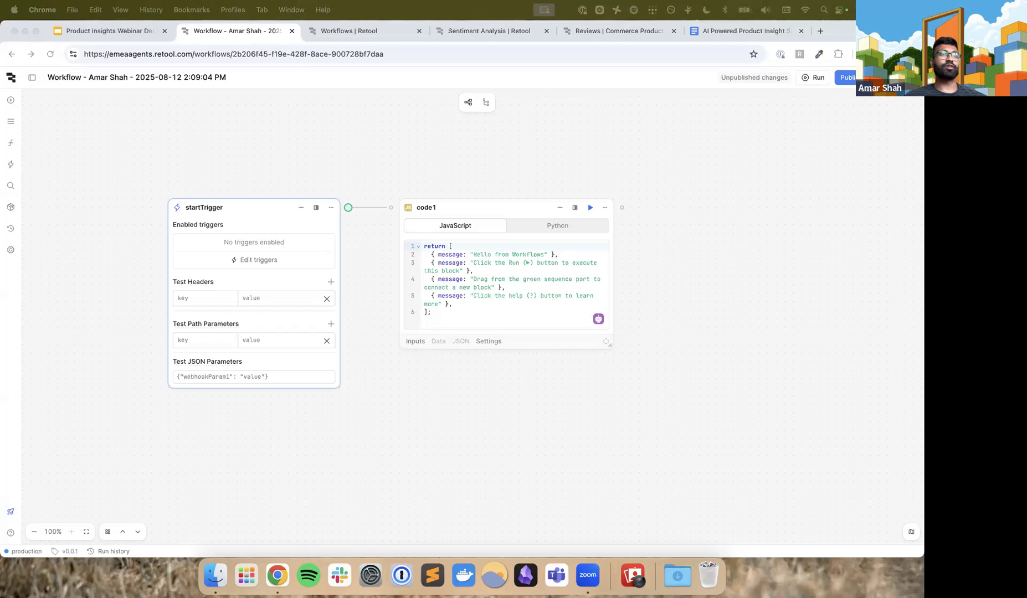
left_click(282, 378)
type("{ \"product_name\": \"Lacrosse Ball\",   \"text\": \"Solid, lasts longer than my other Lacrosse Balls, and available in red, yellow and green.\"}")
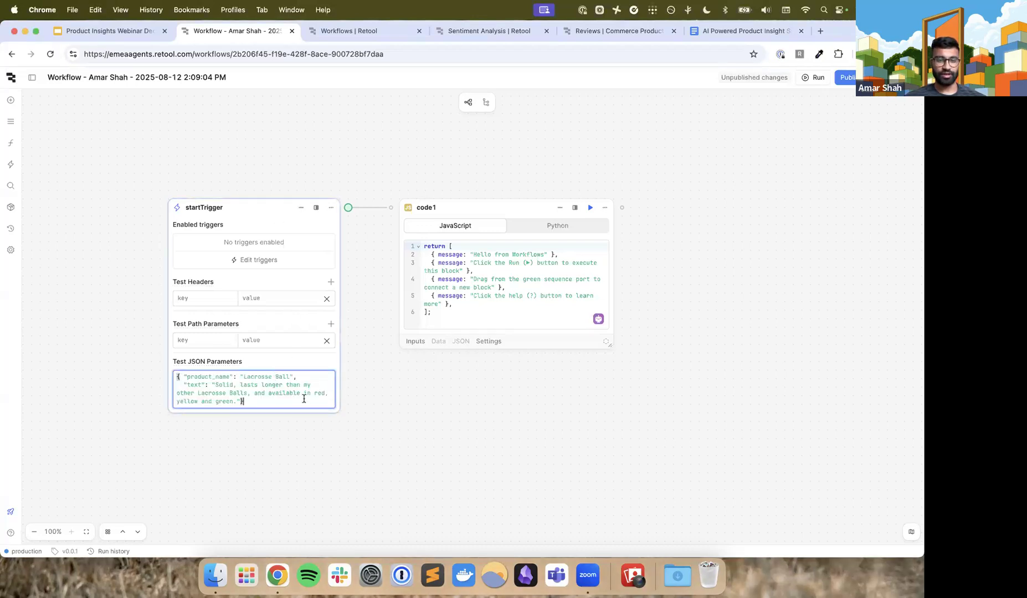
left_click(226, 438)
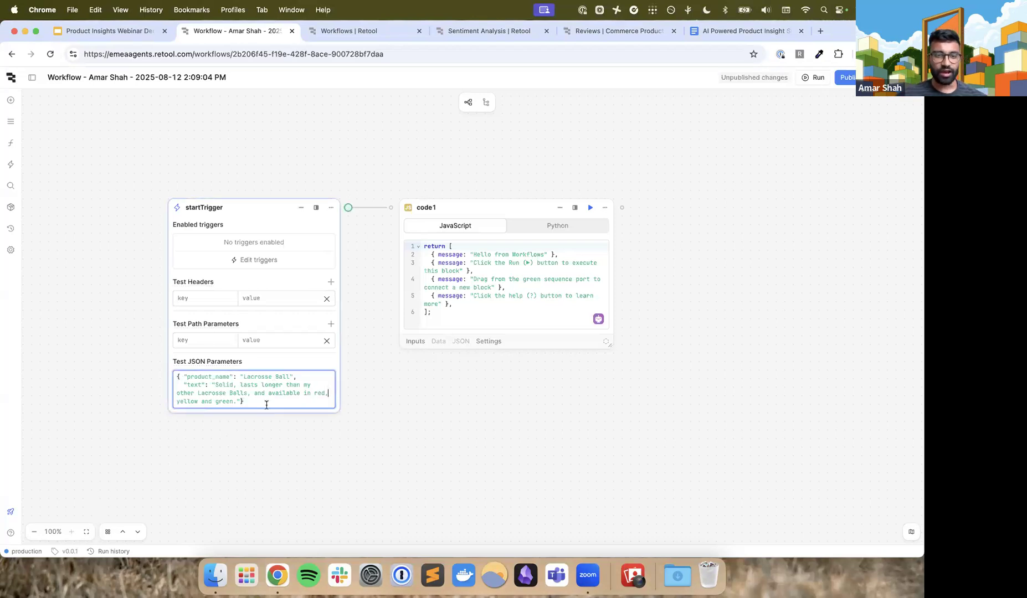
Move the startTrigger block slightly higher on the canvas and highlight the product_name and text fields in its test JSON
left_click_drag(270, 230, 260, 196)
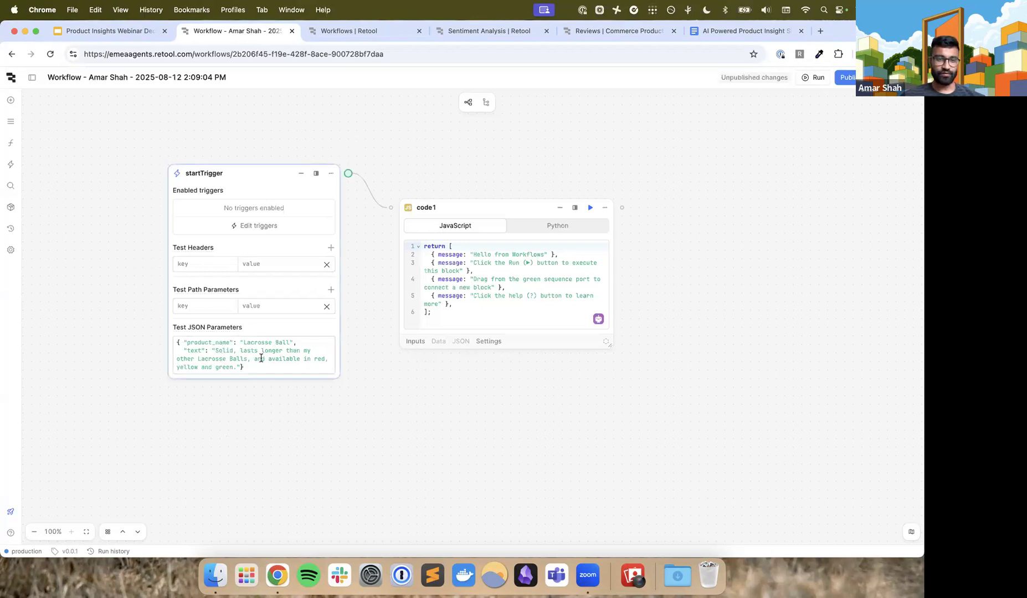
left_click_drag(260, 363, 178, 338)
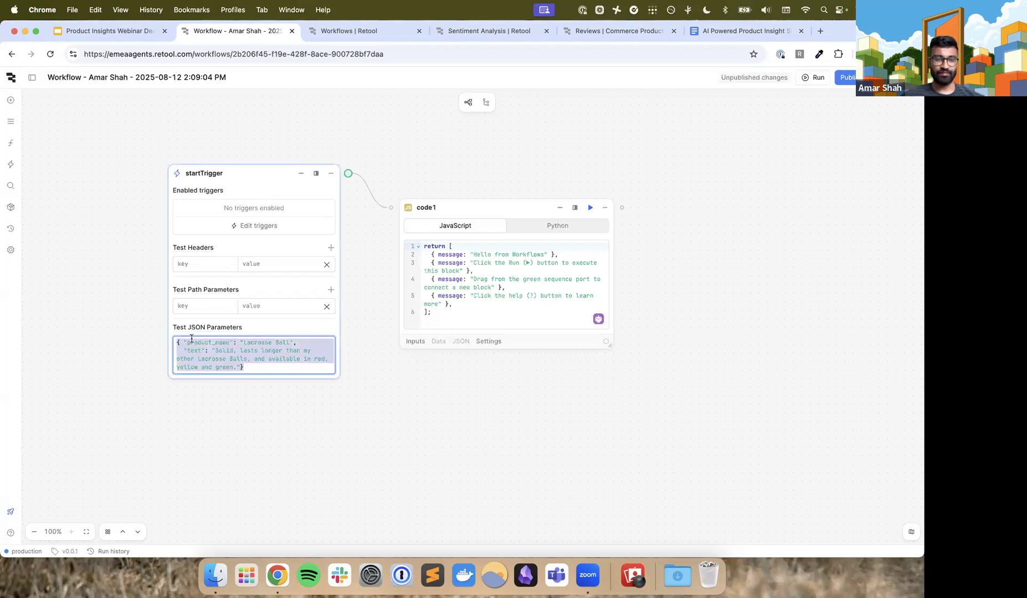
double_click(192, 341)
double_click(194, 350)
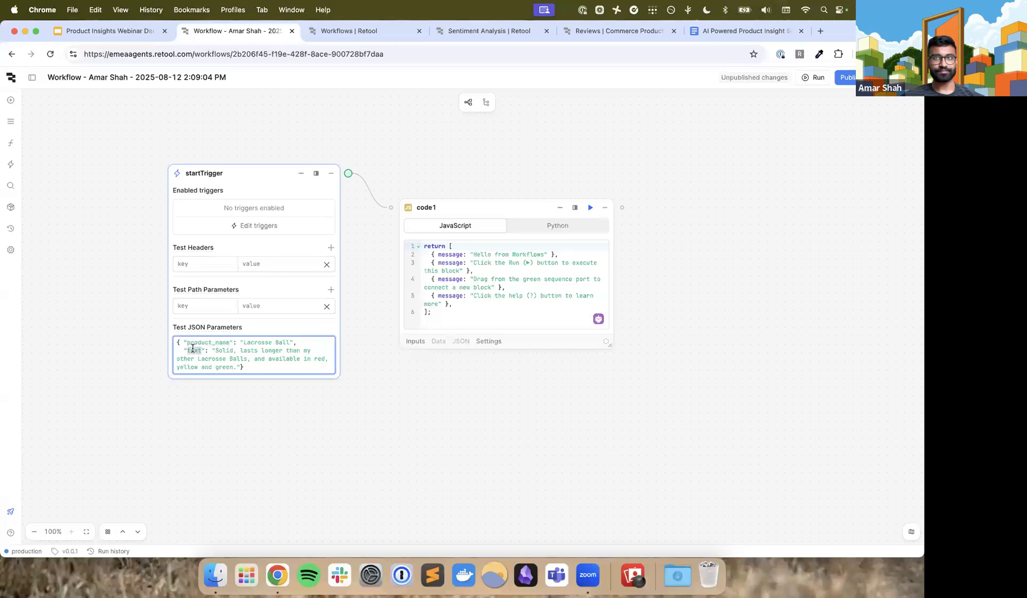
mouse_move(188, 328)
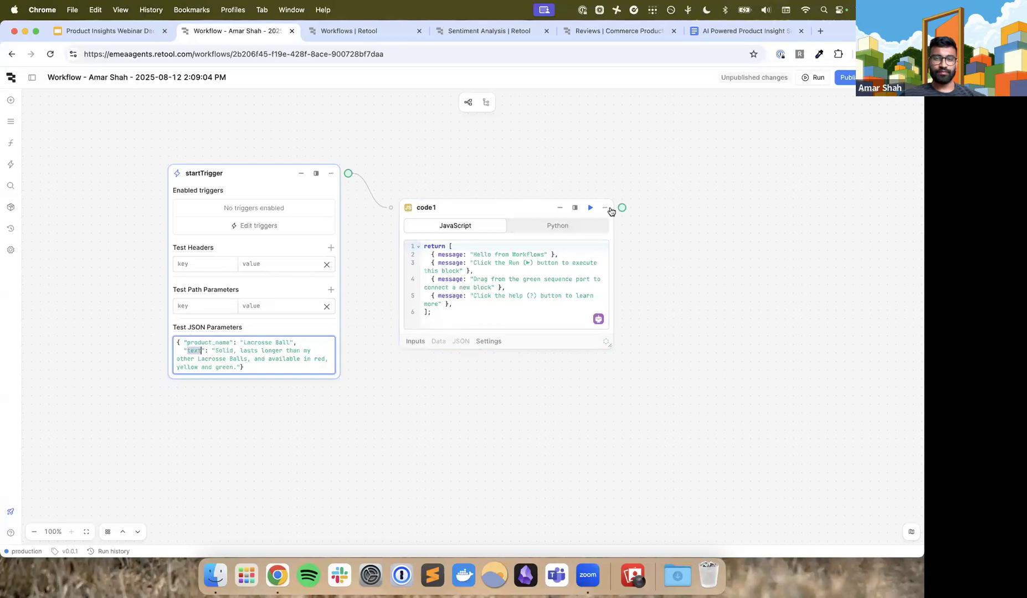
Delete the default code1 JavaScript block from the workflow
left_click(605, 209)
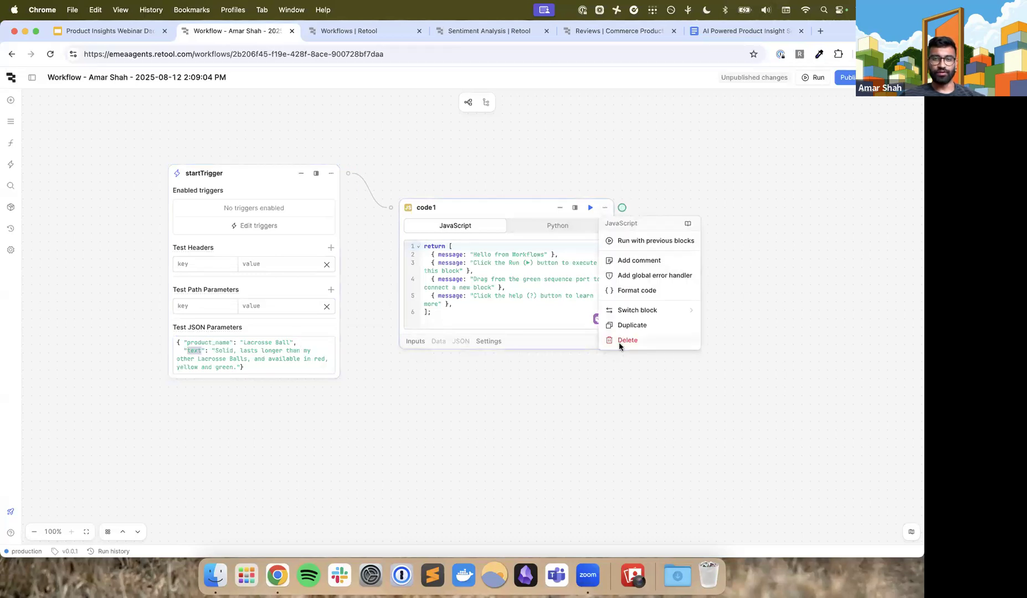
left_click(626, 340)
left_click(586, 191)
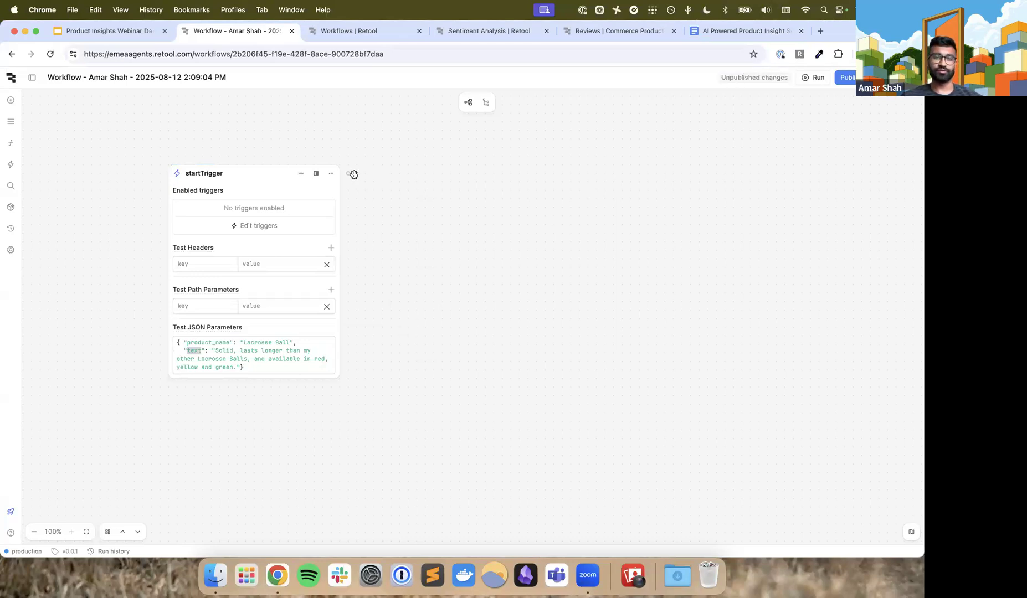
Add an AI Action block connected to startTrigger and line it up level with the trigger block
left_click_drag(348, 174, 417, 188)
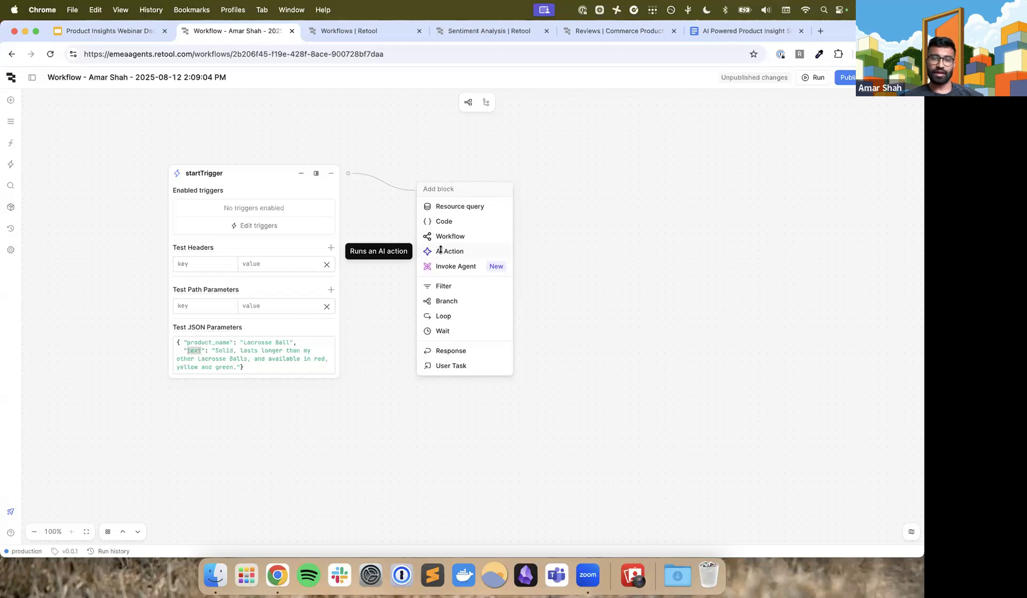
left_click(443, 252)
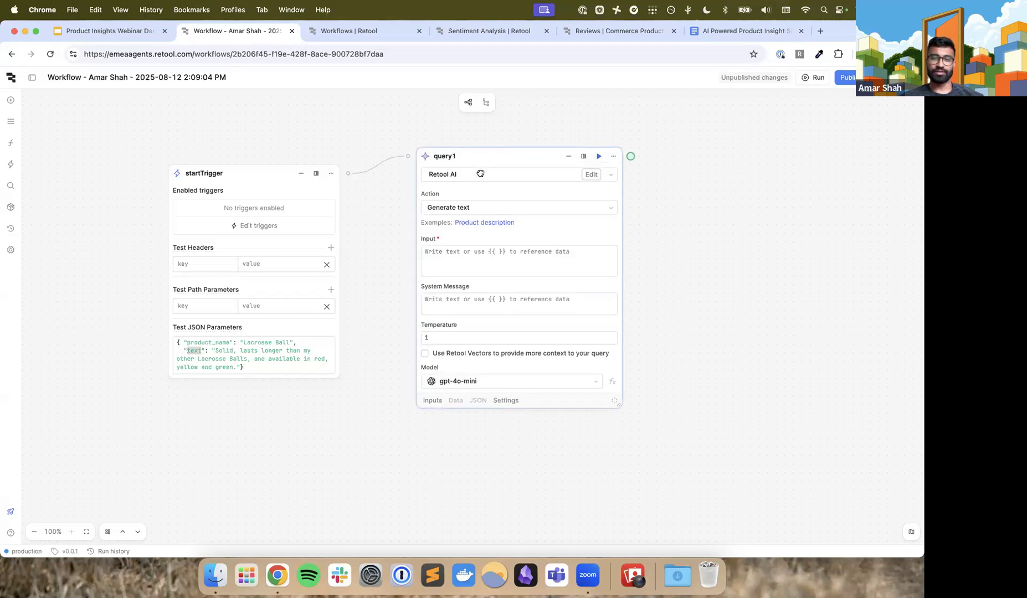
left_click(499, 224)
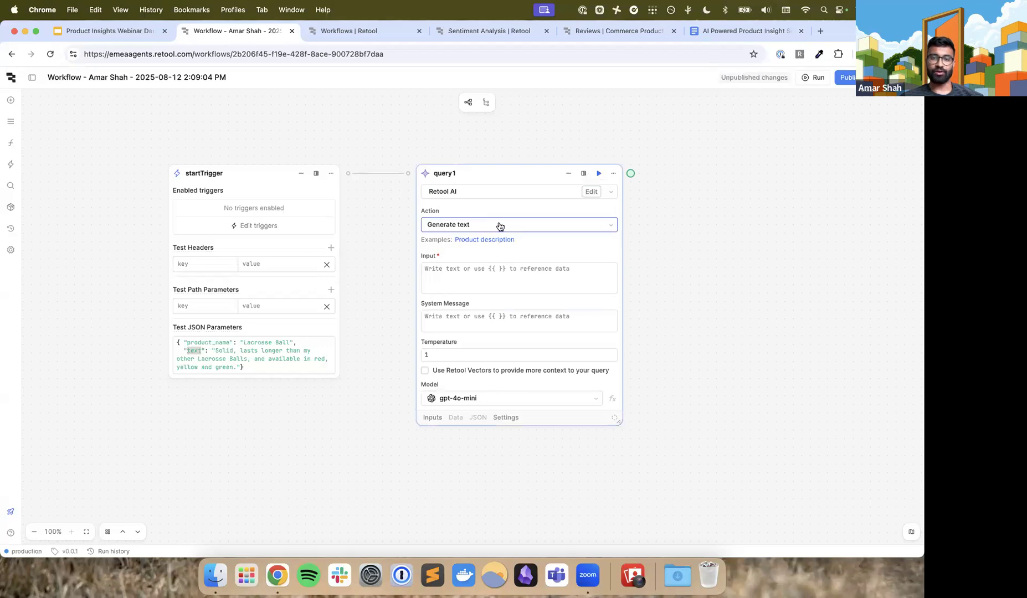
left_click(534, 207)
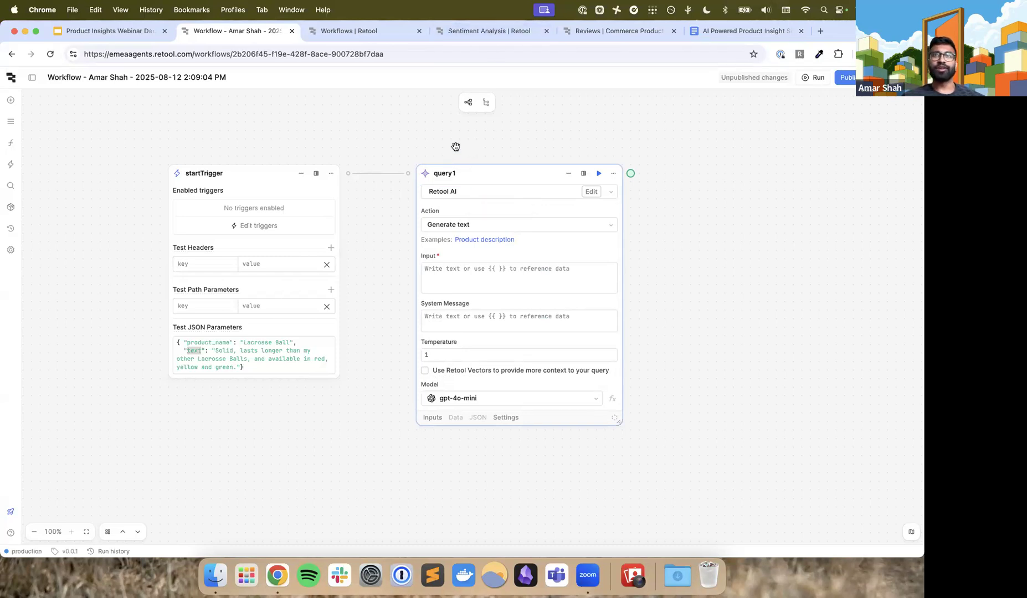
left_click(508, 284)
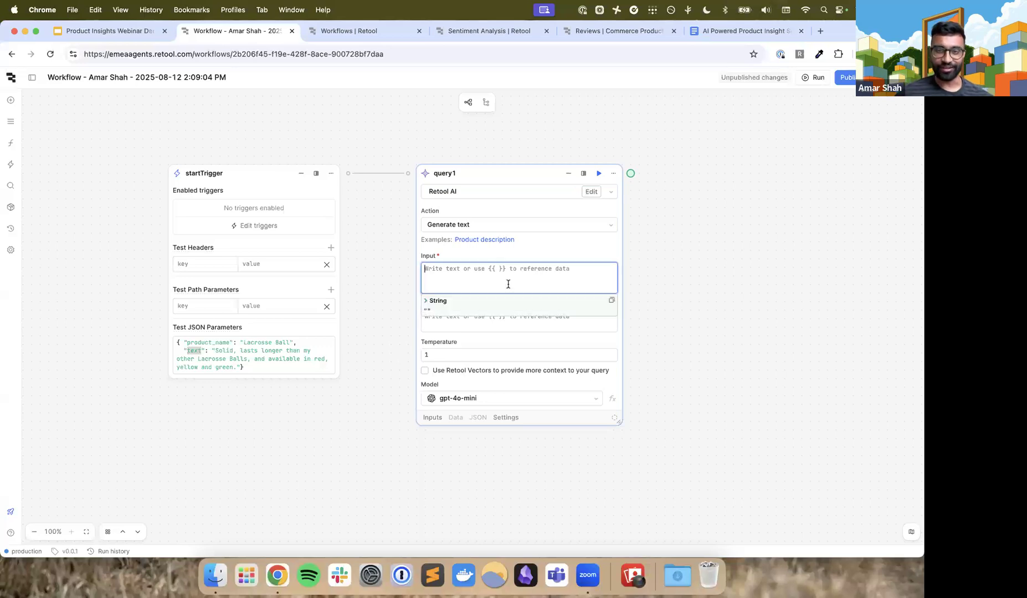
left_click(687, 241)
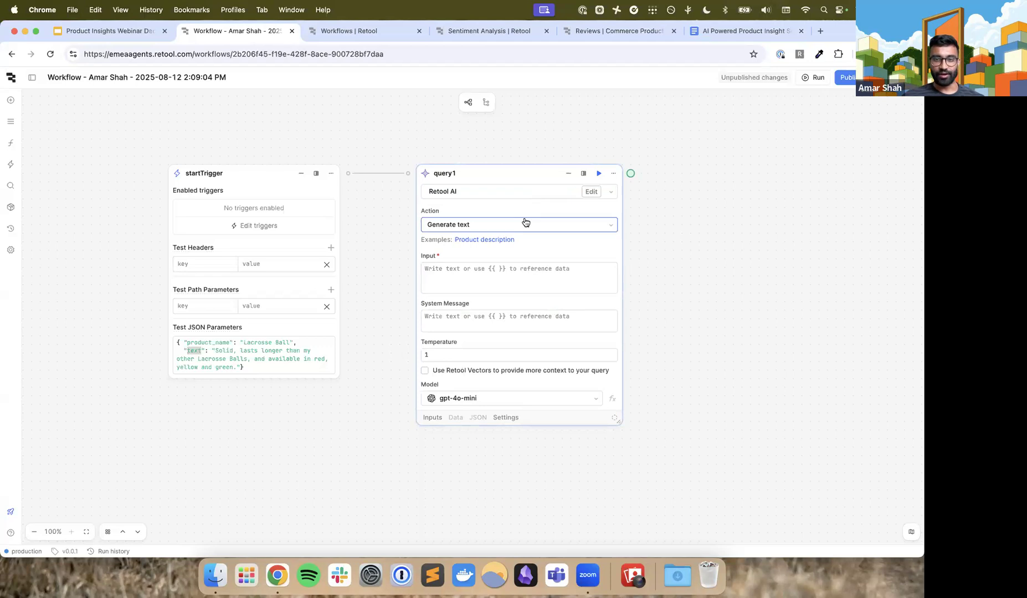
scroll(521, 216, "down", 1)
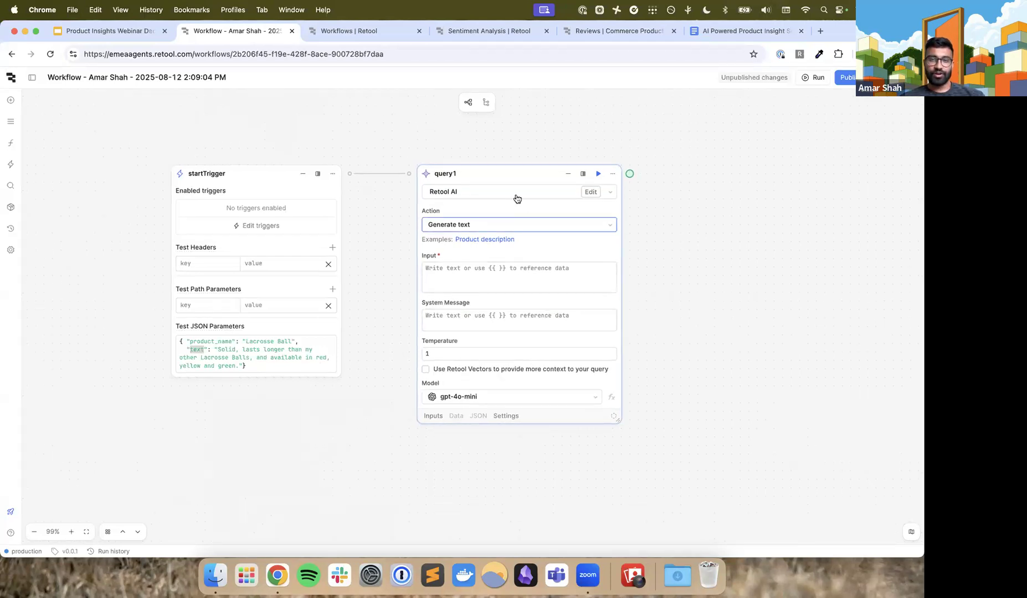
left_click(482, 225)
left_click(486, 219)
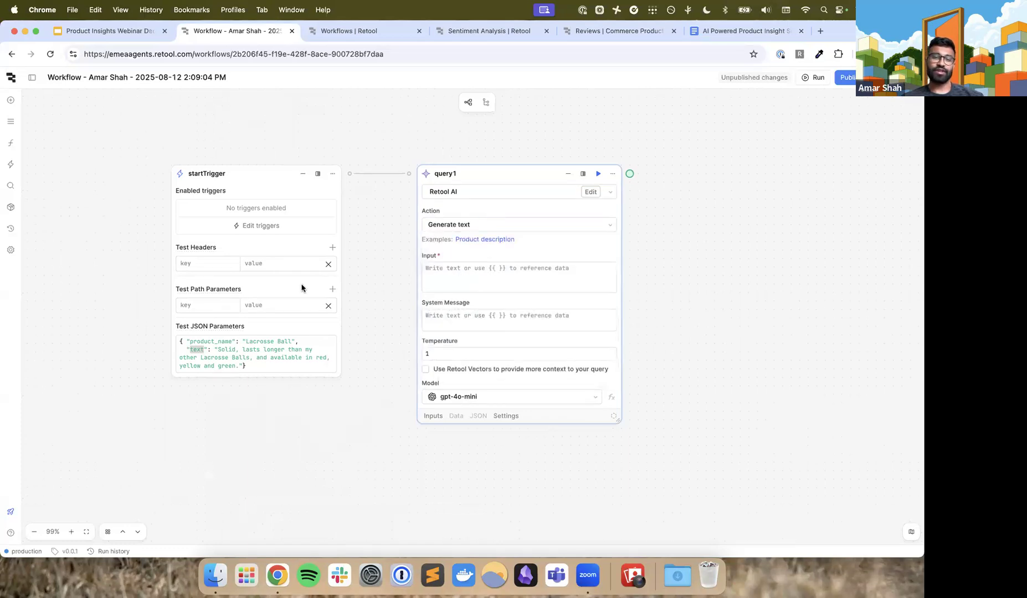
Highlight the review text in startTrigger's test JSON and set query1's action to Classify text
left_click_drag(218, 350, 240, 367)
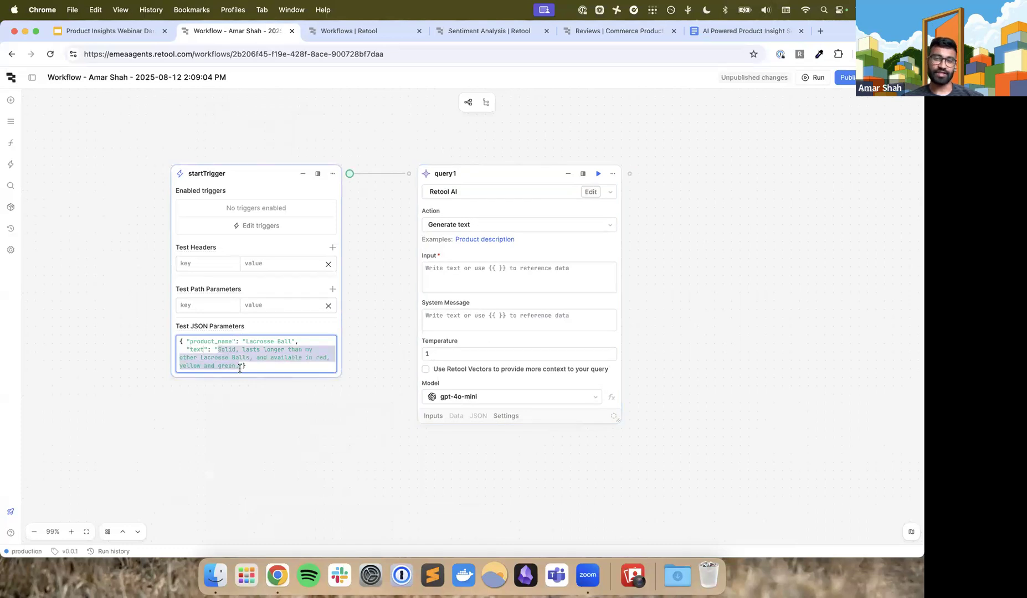
left_click(464, 229)
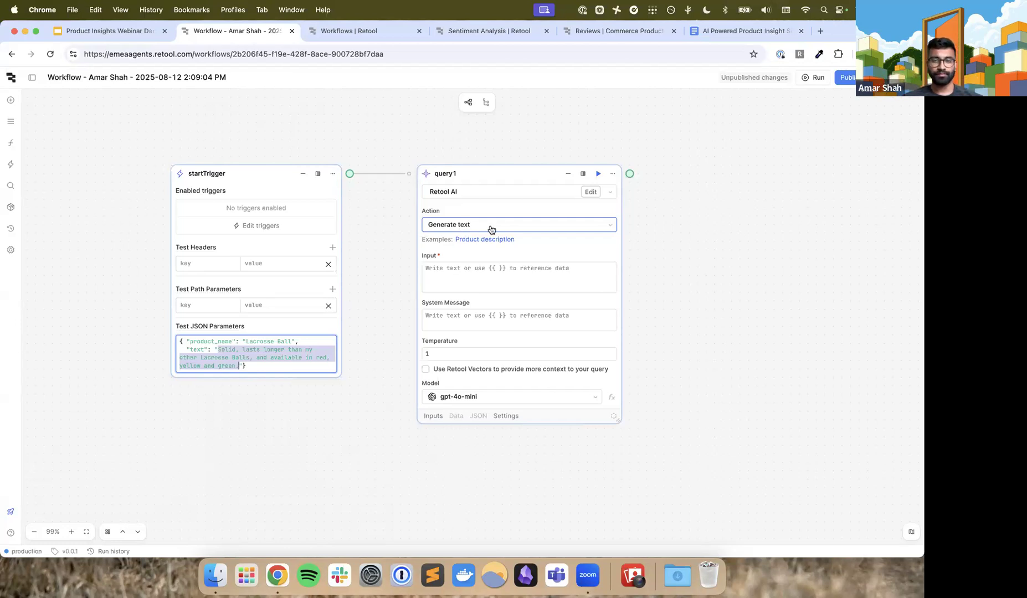
left_click(491, 229)
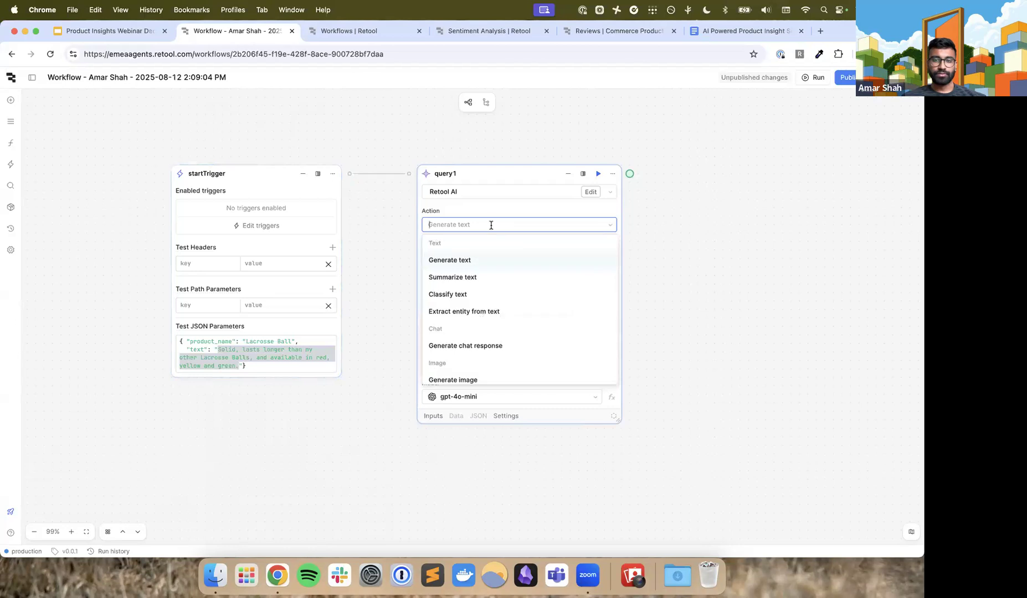
left_click(475, 295)
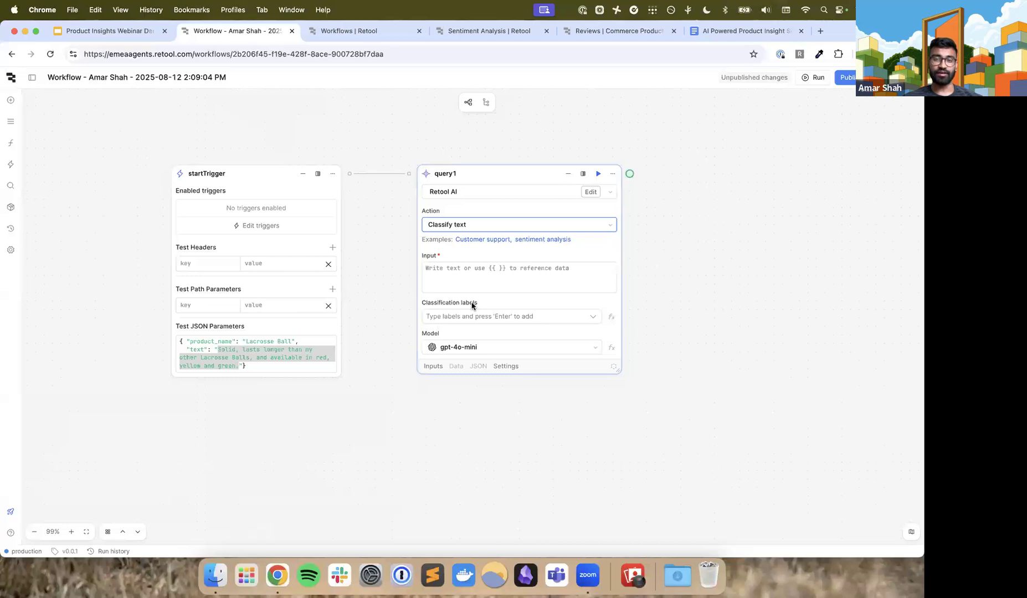
Enter "Classify the review sentiment. {{ startTrigger.data.text }}" as the input of the query1 block
left_click(486, 273)
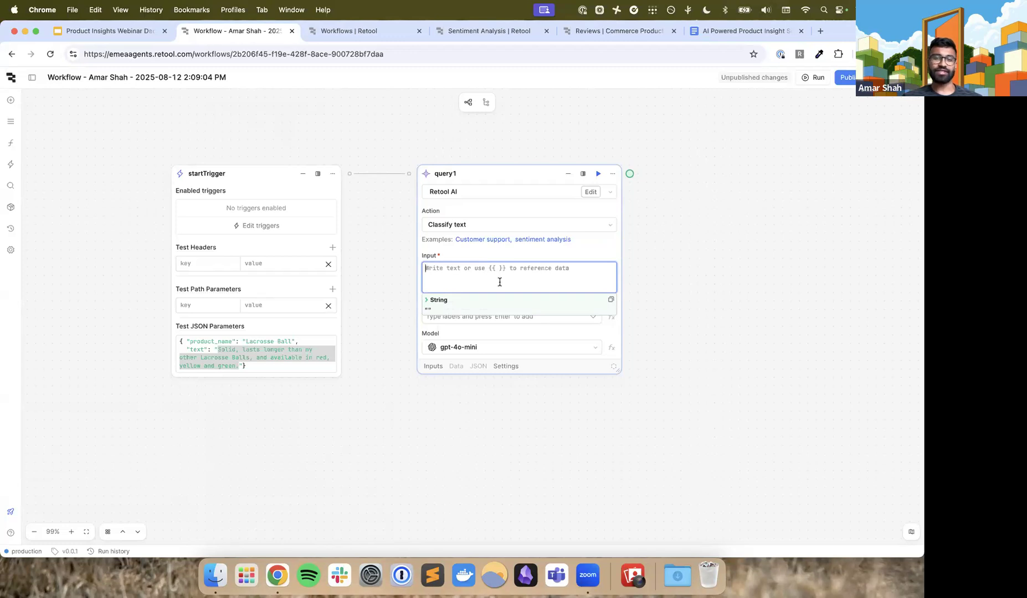
type("Class")
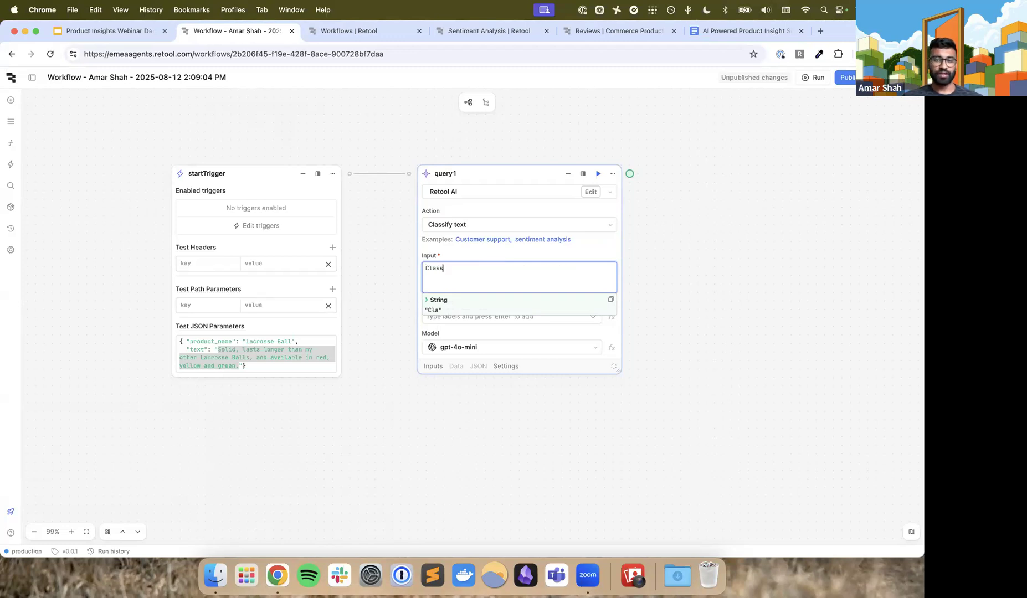
type("ify the revie")
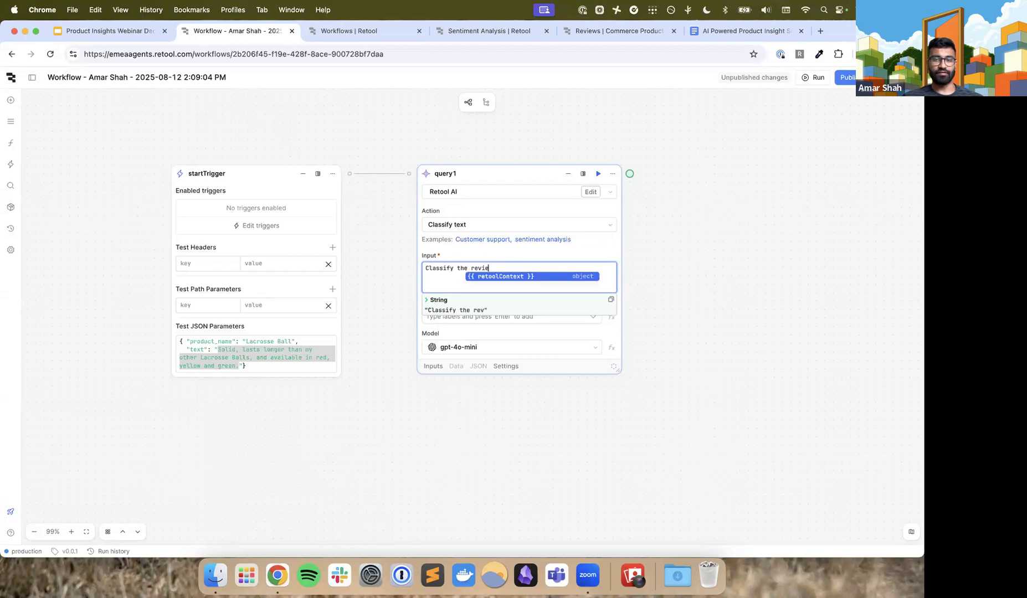
type("w sentiment")
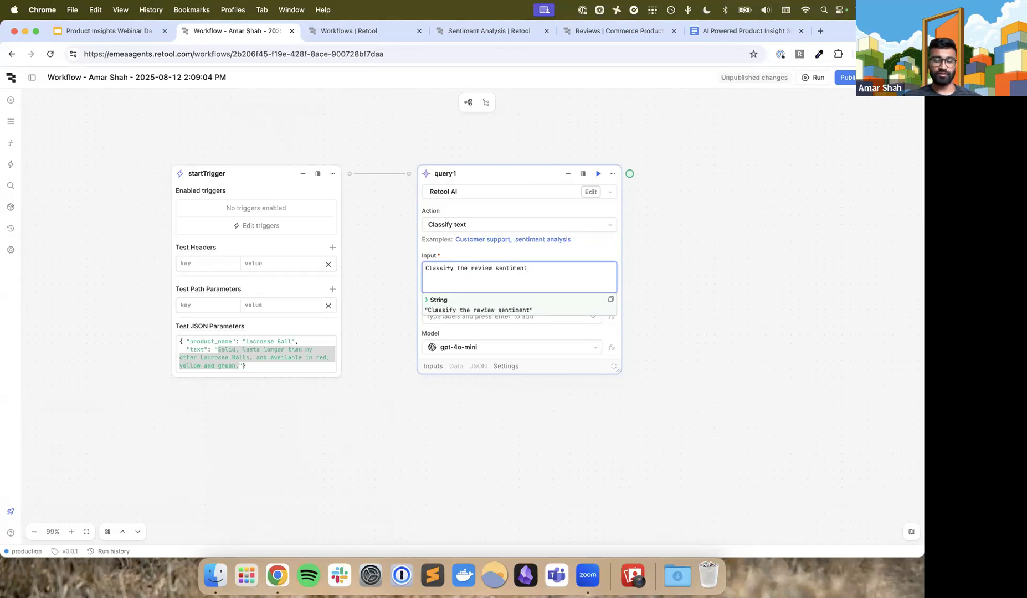
type(". {{ ")
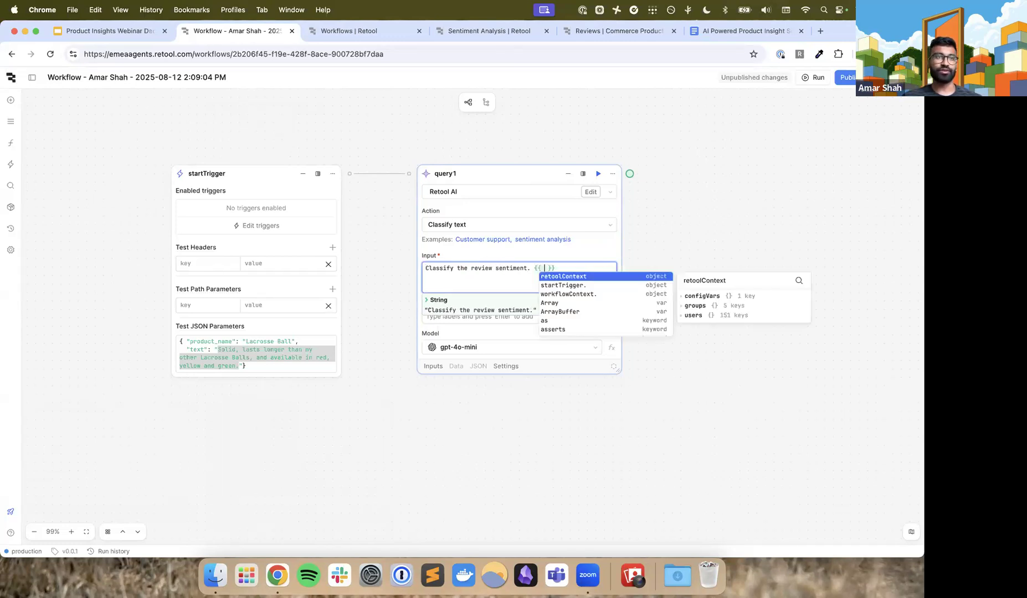
type("start")
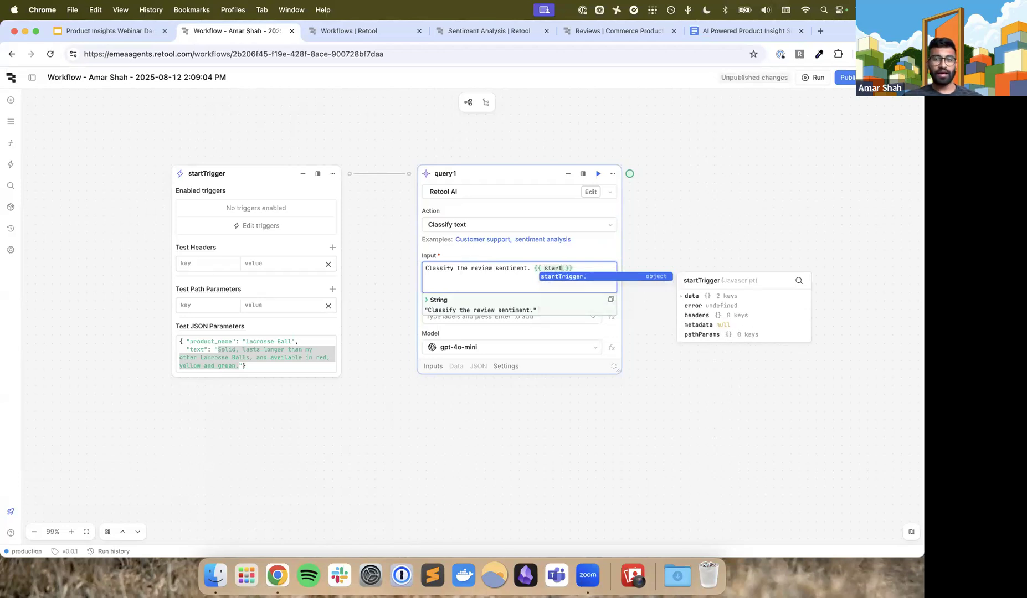
key("Tab")
type("data.text")
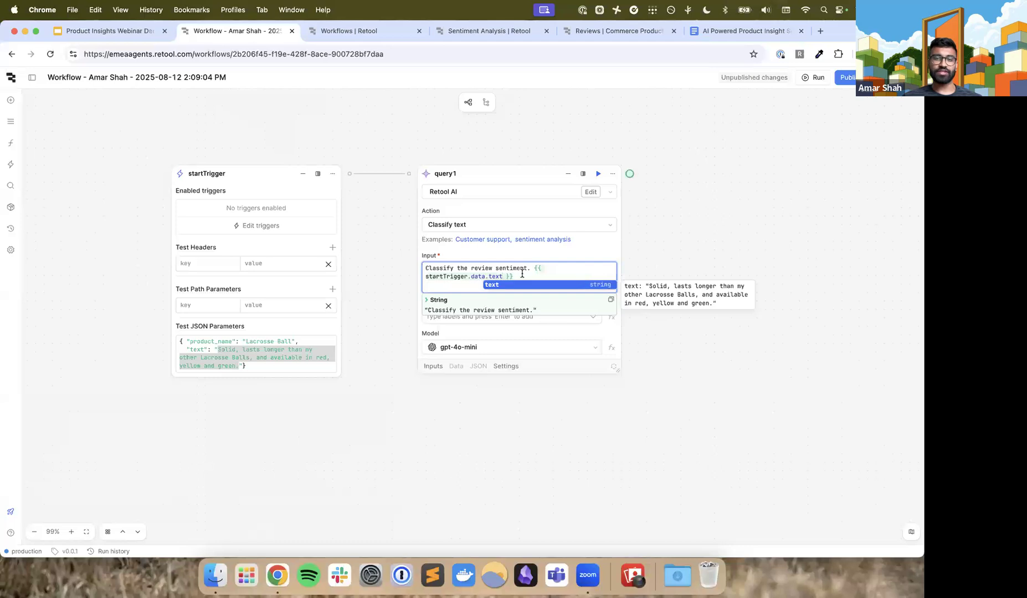
Examine the {{ startTrigger.data.text }} reference in query1's input and preview the trigger data it points to
left_click_drag(515, 277, 531, 268)
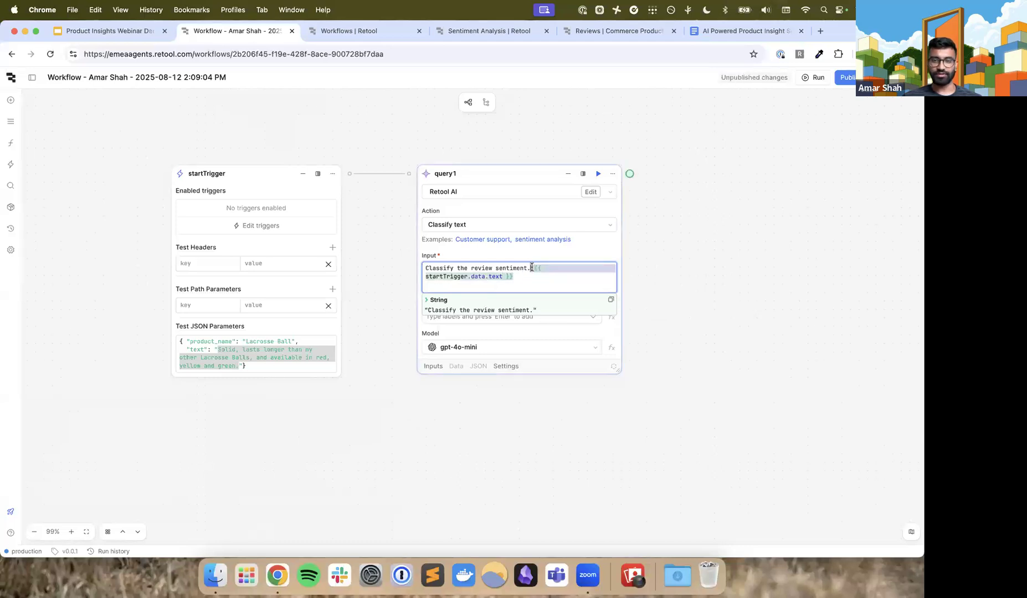
left_click(533, 269)
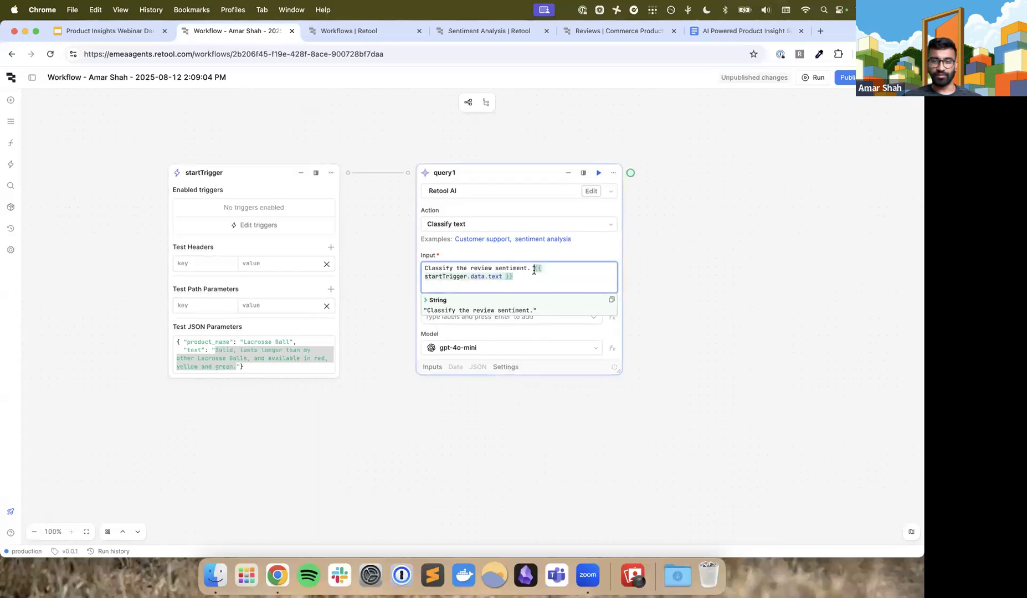
left_click_drag(534, 270, 541, 267)
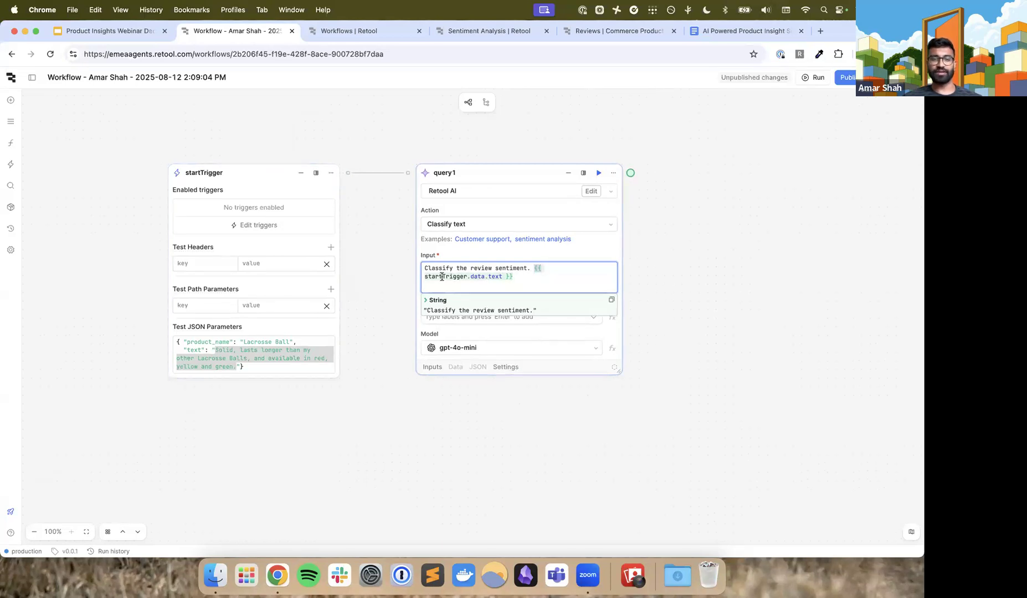
mouse_move(441, 277)
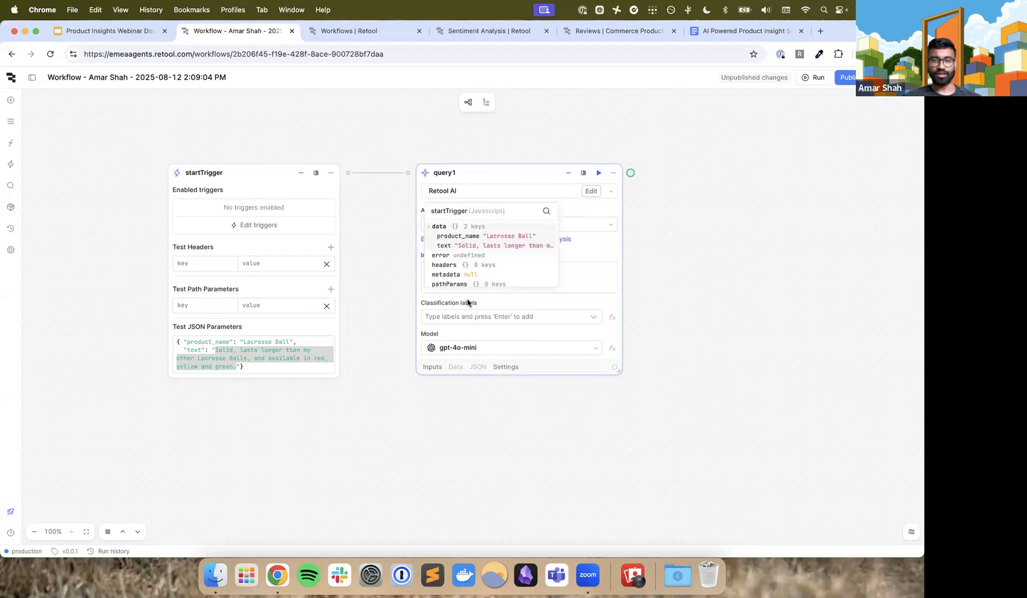
left_click(490, 276)
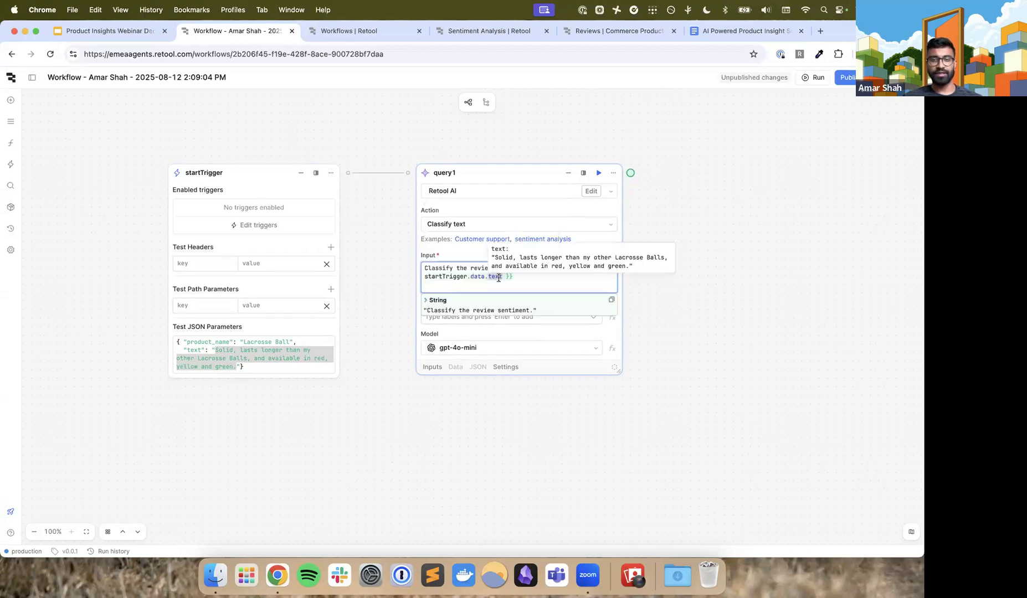
left_click(523, 276)
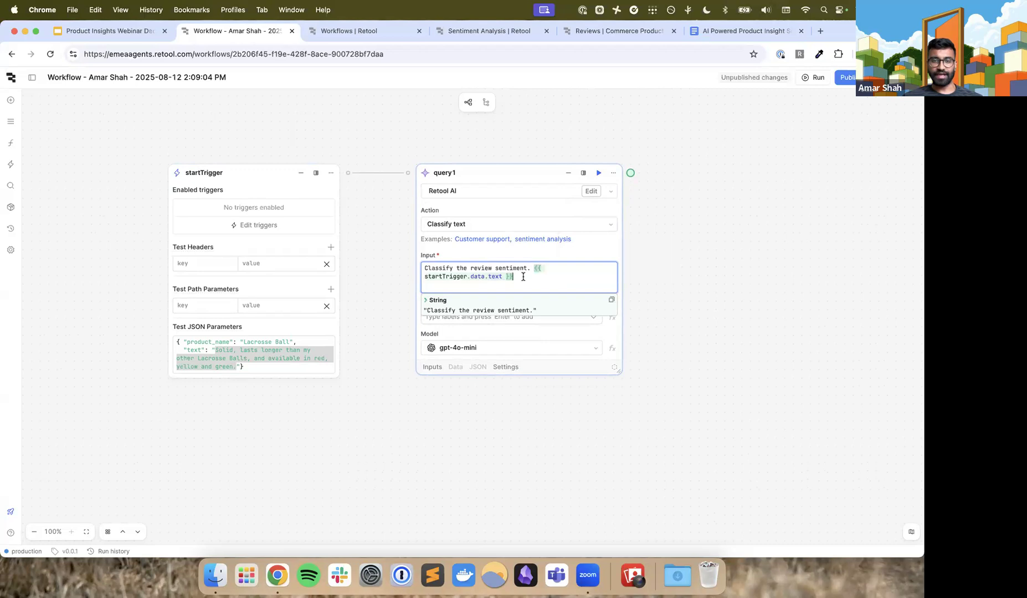
left_click(548, 259)
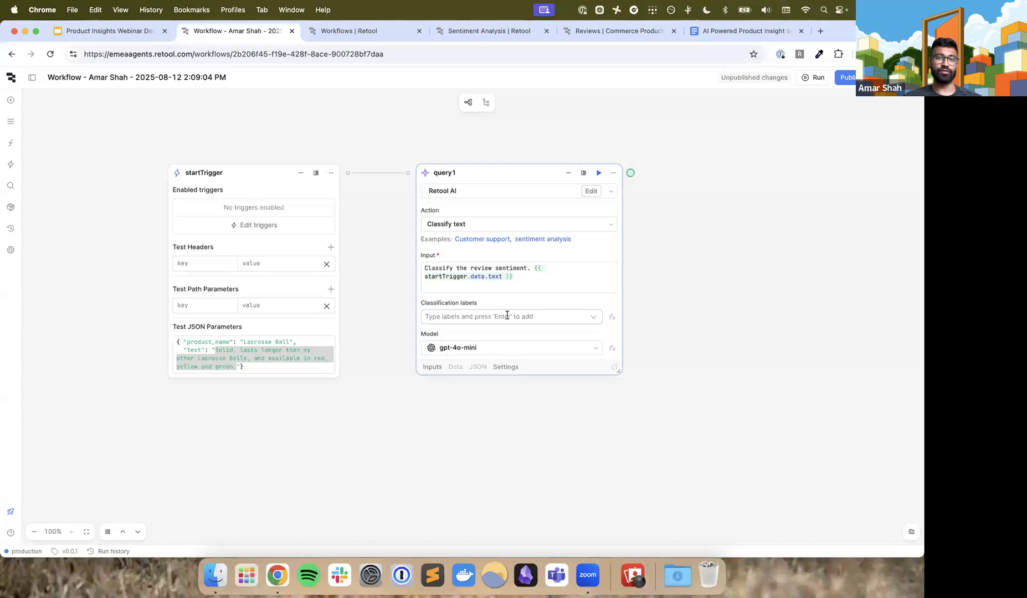
Add the classification labels positive, negative and mixed to the query1 block
left_click(464, 315)
type("positive negative")
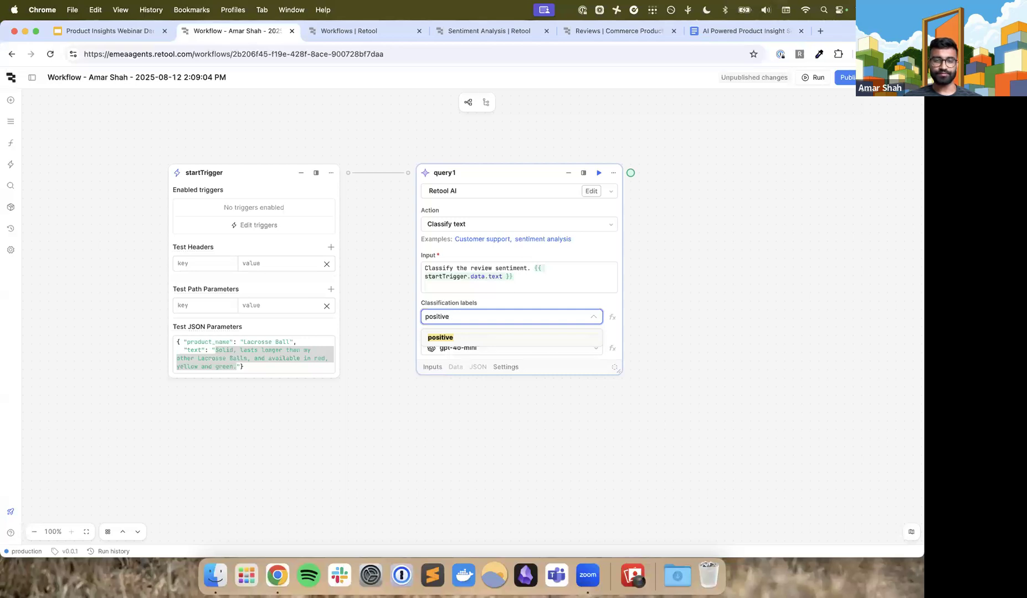
key("Return")
type("negative")
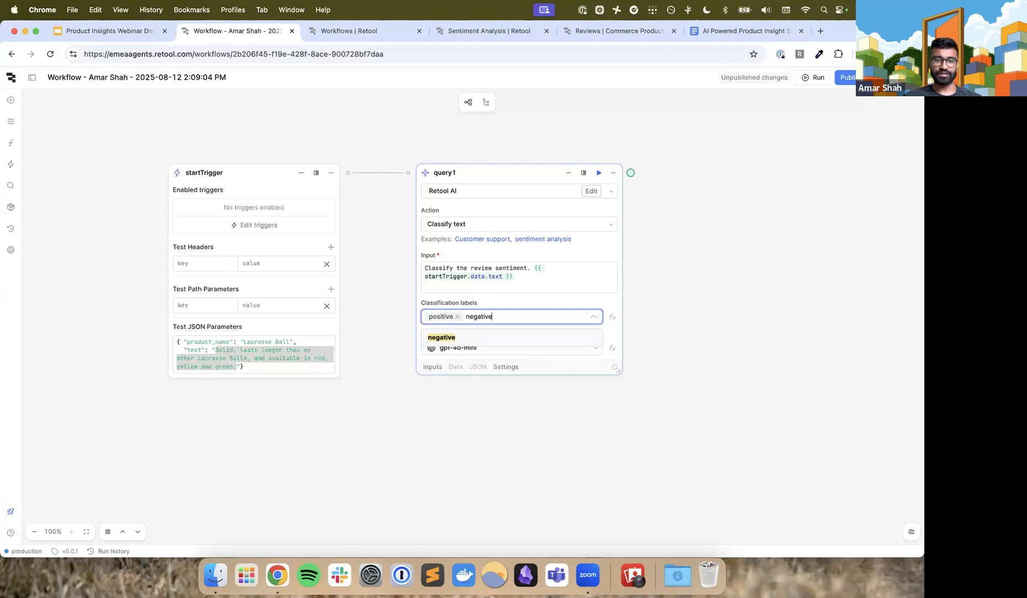
key("Return")
type("mixed")
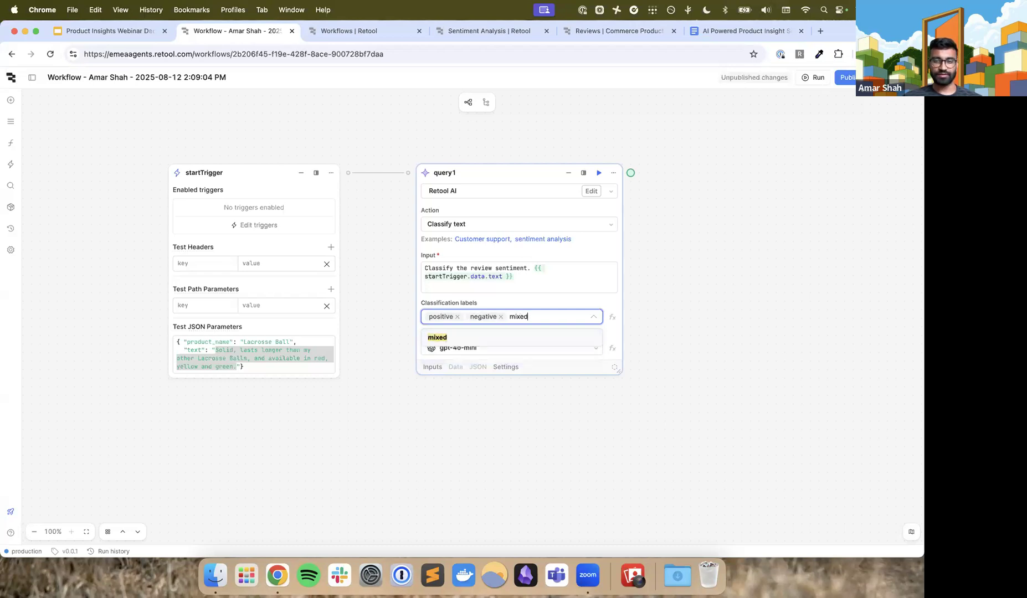
key("Return")
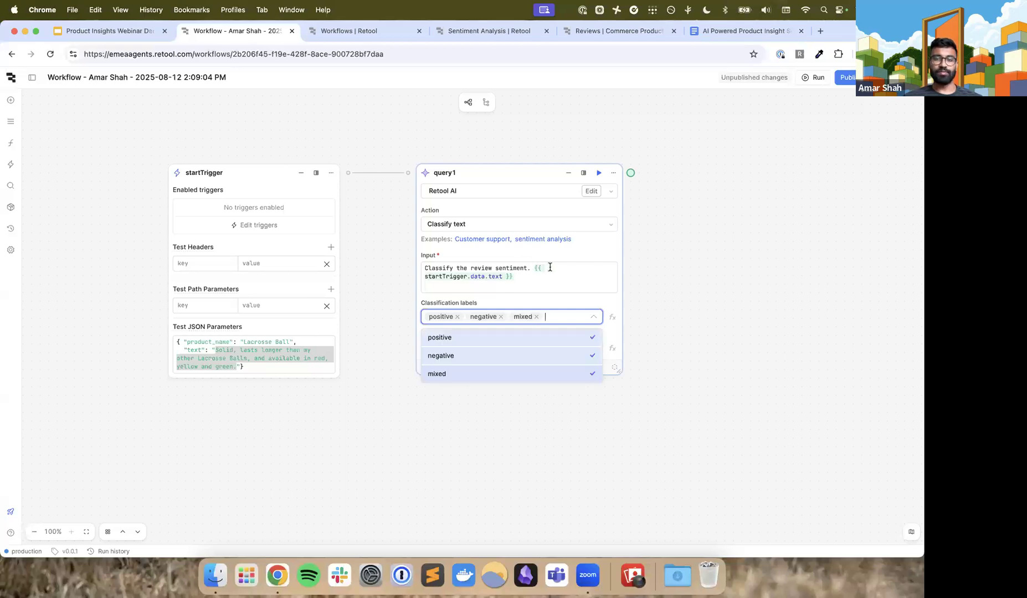
left_click(564, 280)
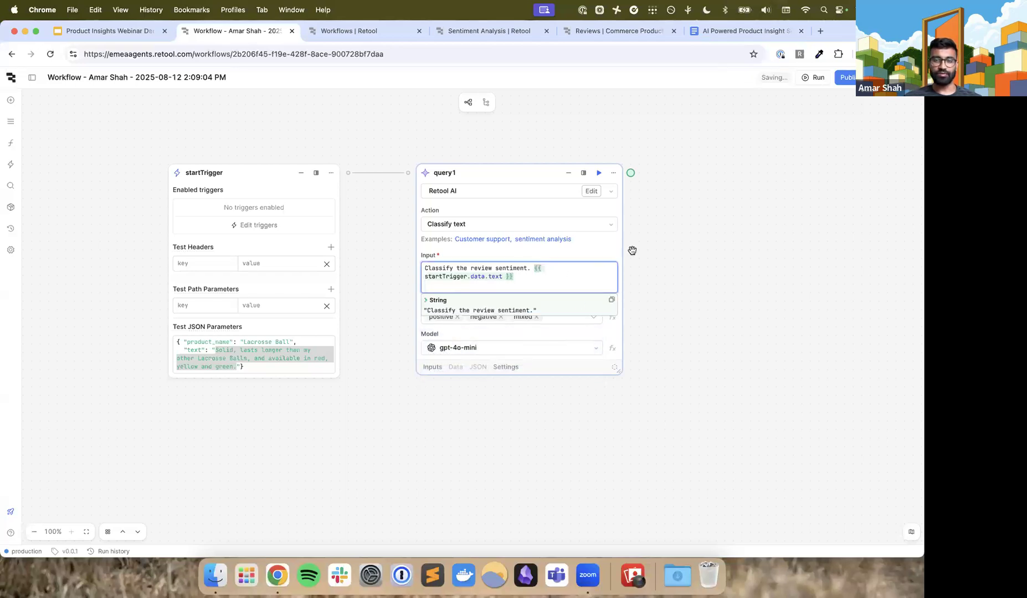
left_click(615, 250)
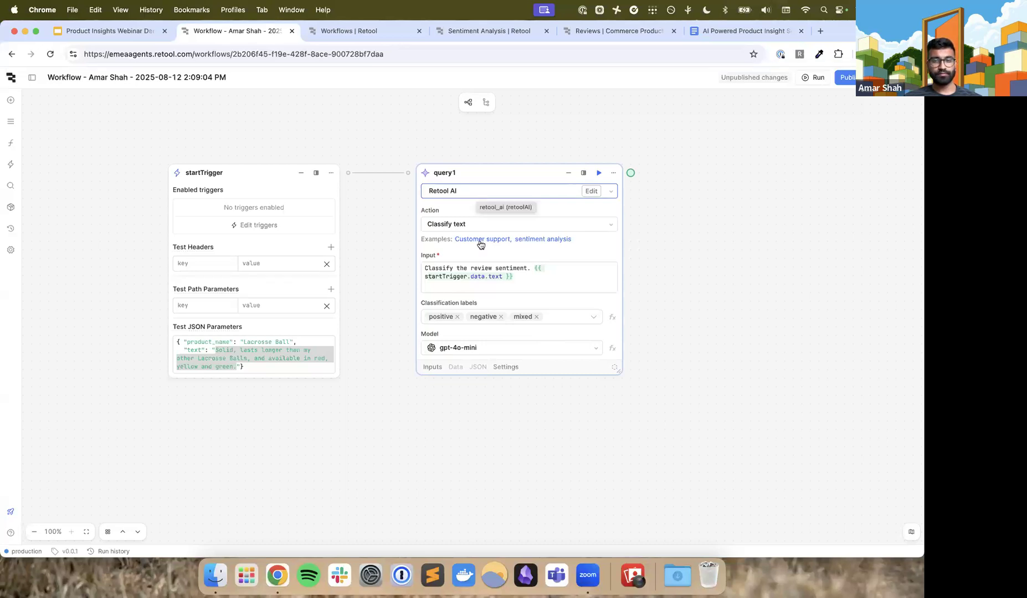
scroll(537, 330, "down", 2)
left_click(540, 326)
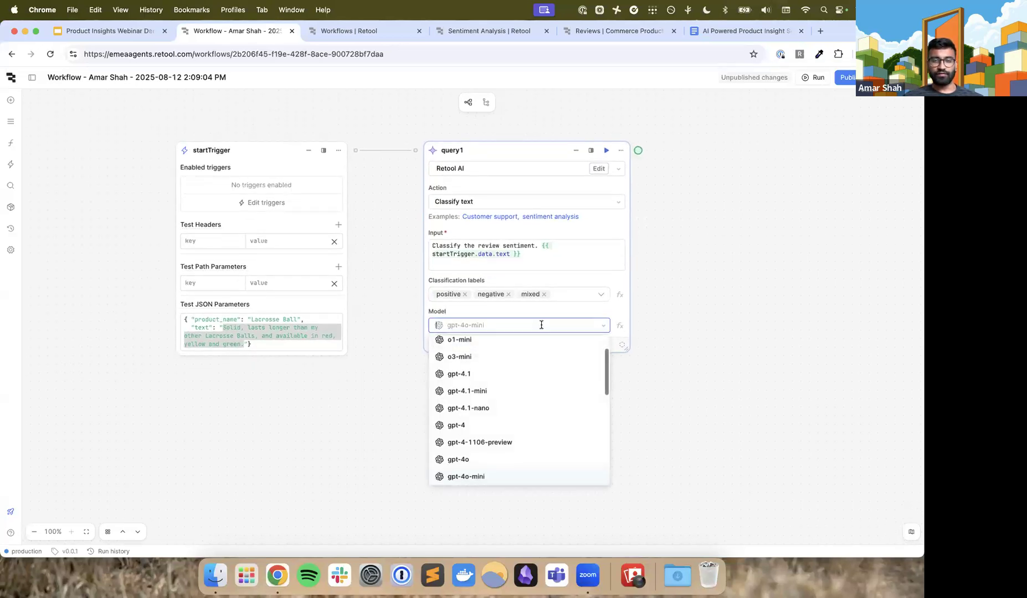
left_click(550, 314)
scroll(551, 315, "up", 2)
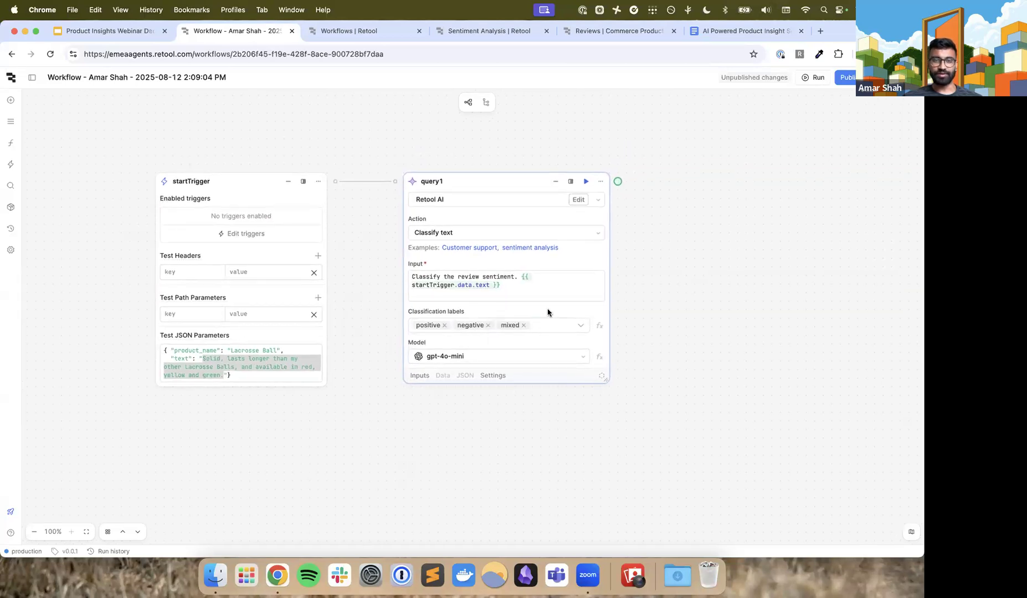
Rename the query1 block as classifySentiment
double_click(433, 185)
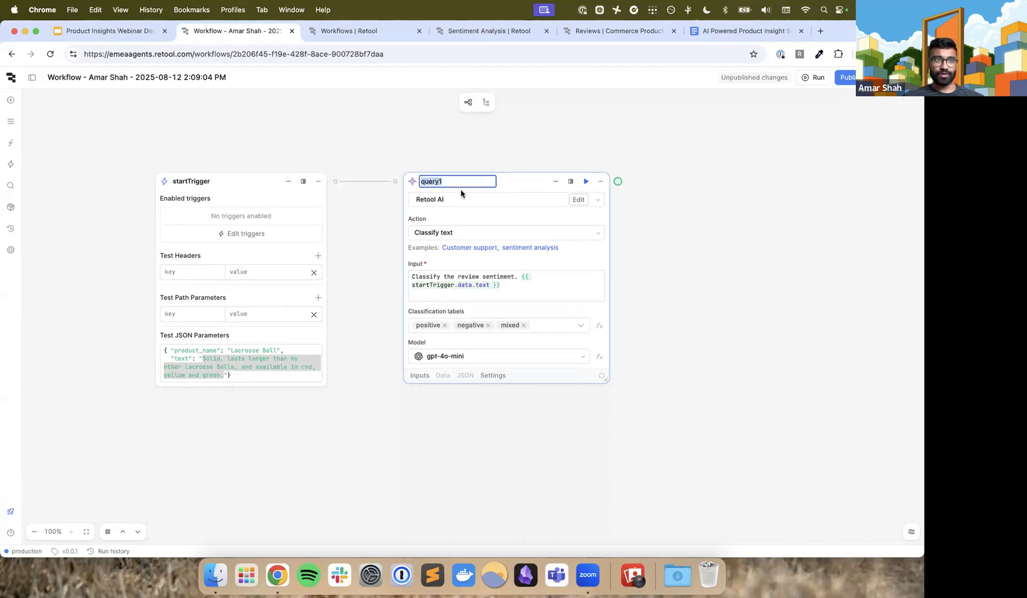
type("class")
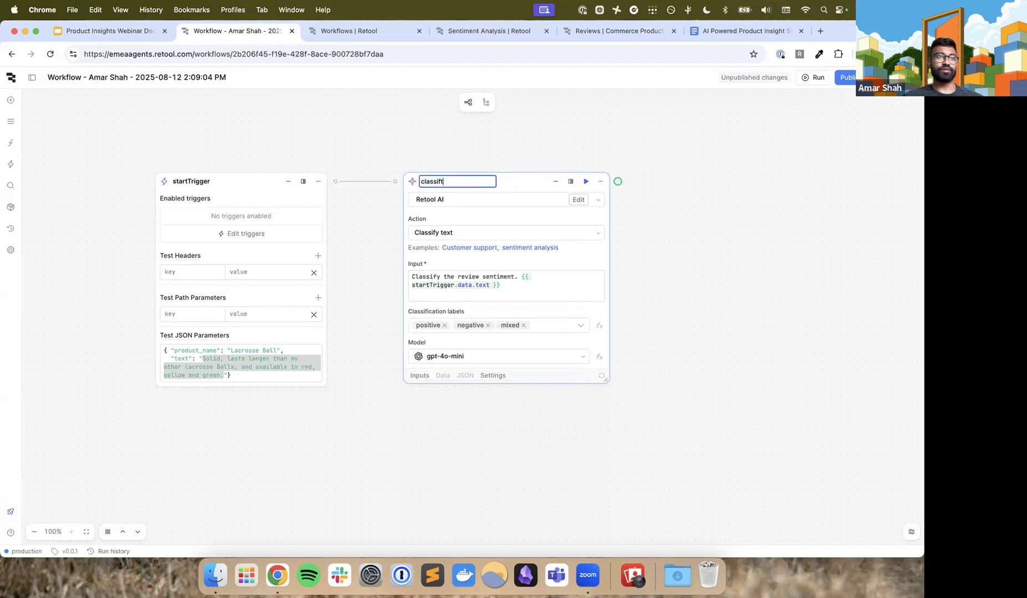
type("ifySentiment")
key("Return")
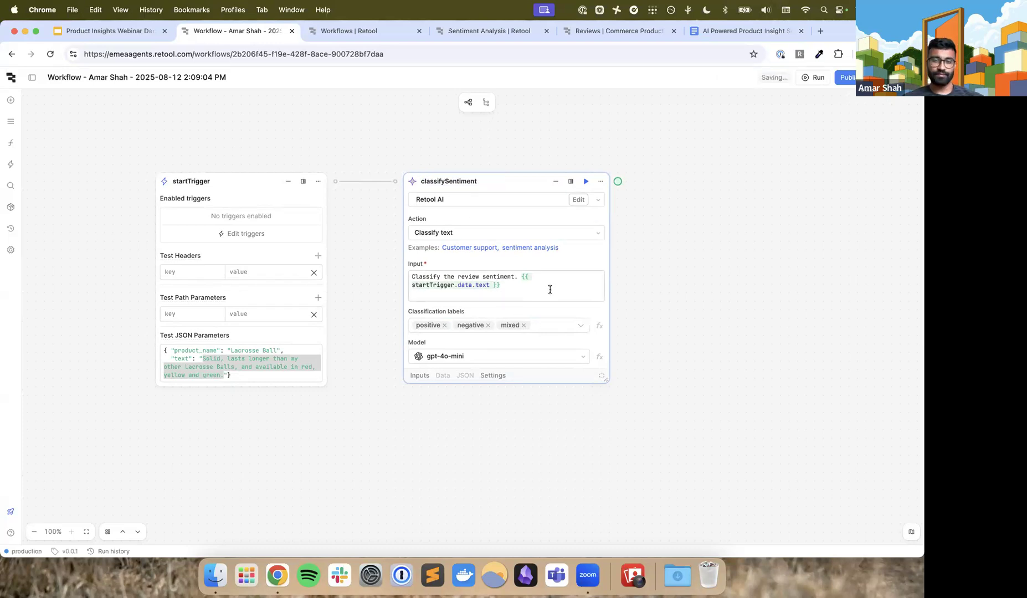
Run the classifySentiment block on the sample review and check its output data against the input
left_click(587, 182)
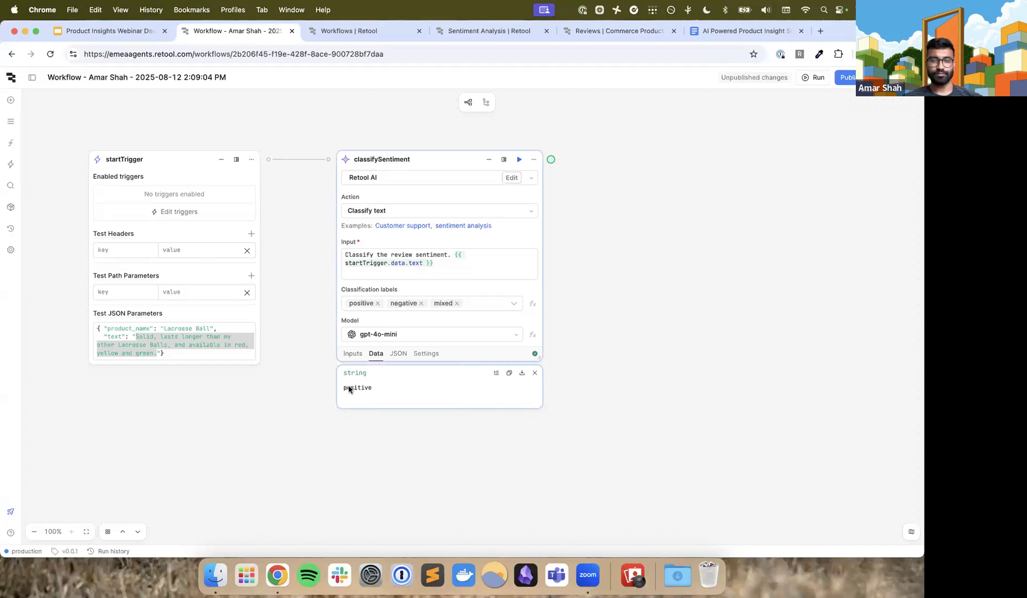
scroll(349, 390, "right", 2)
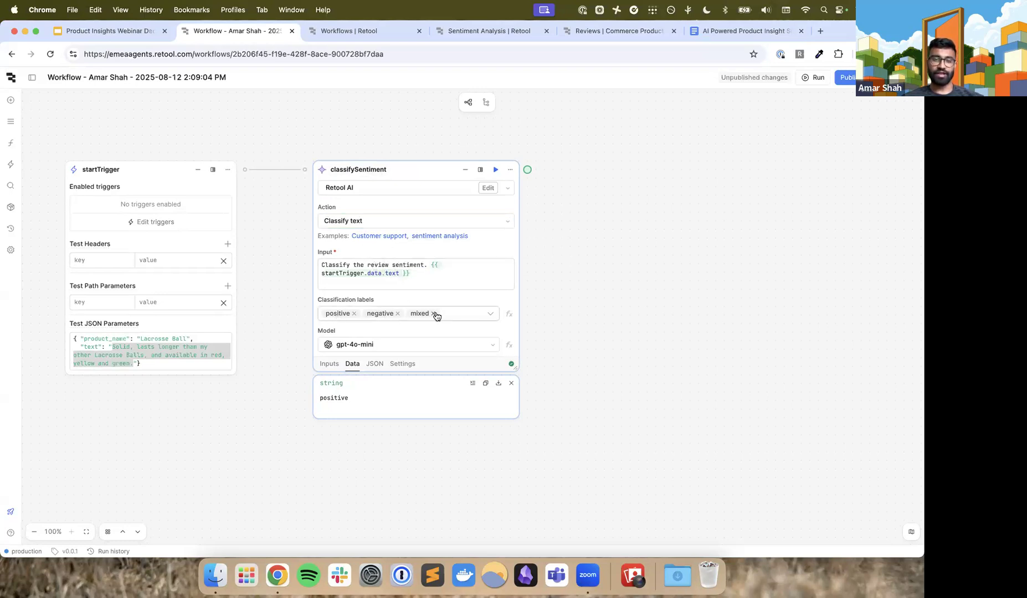
left_click(419, 274)
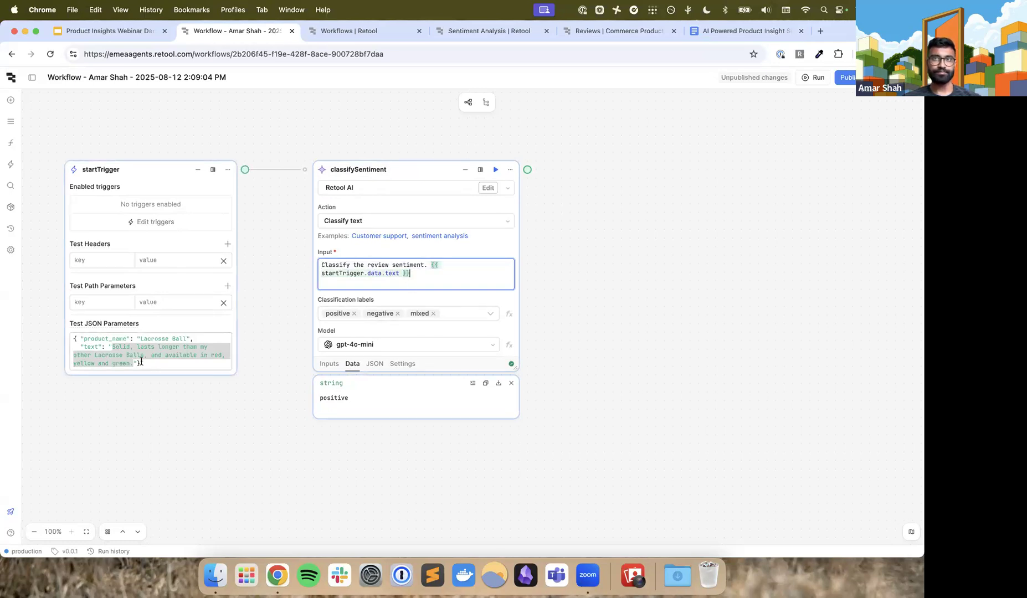
scroll(141, 361, "right", 3)
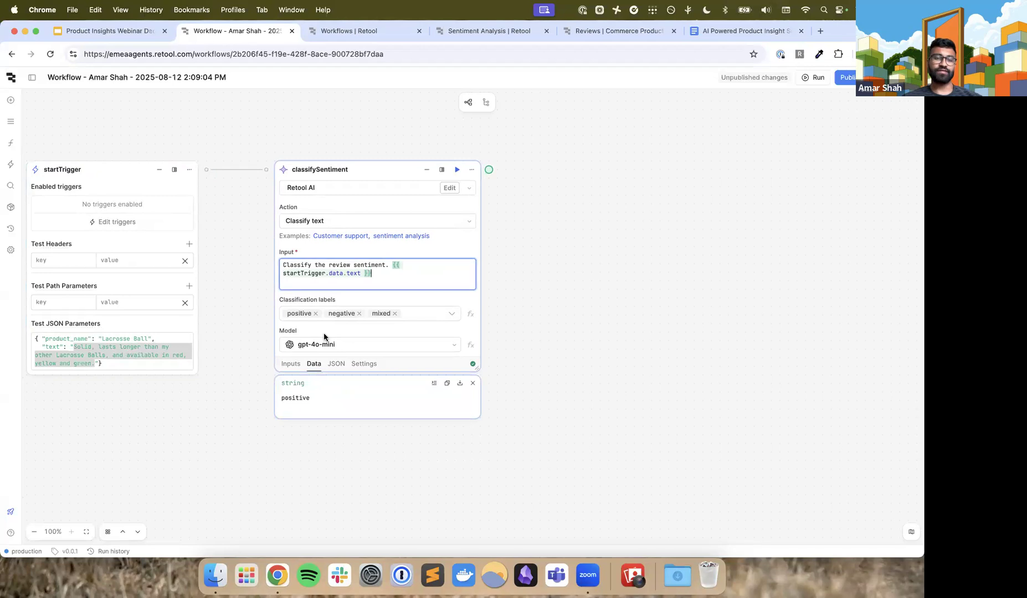
scroll(324, 336, "left", 3)
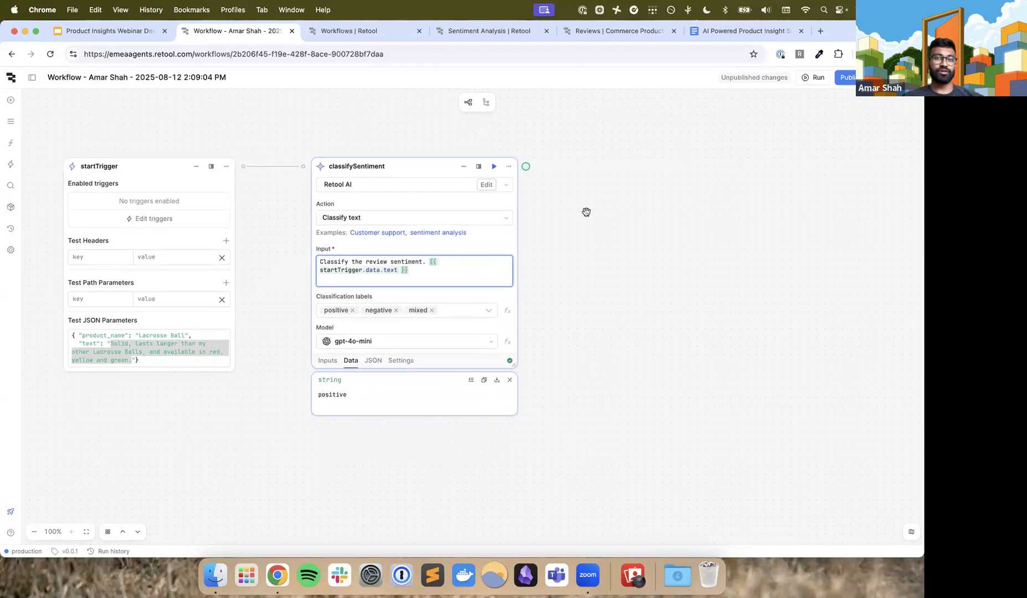
Add an AI Action block after classifySentiment, name it classifyFeature and set its action to Classify text
left_click_drag(526, 167, 595, 153)
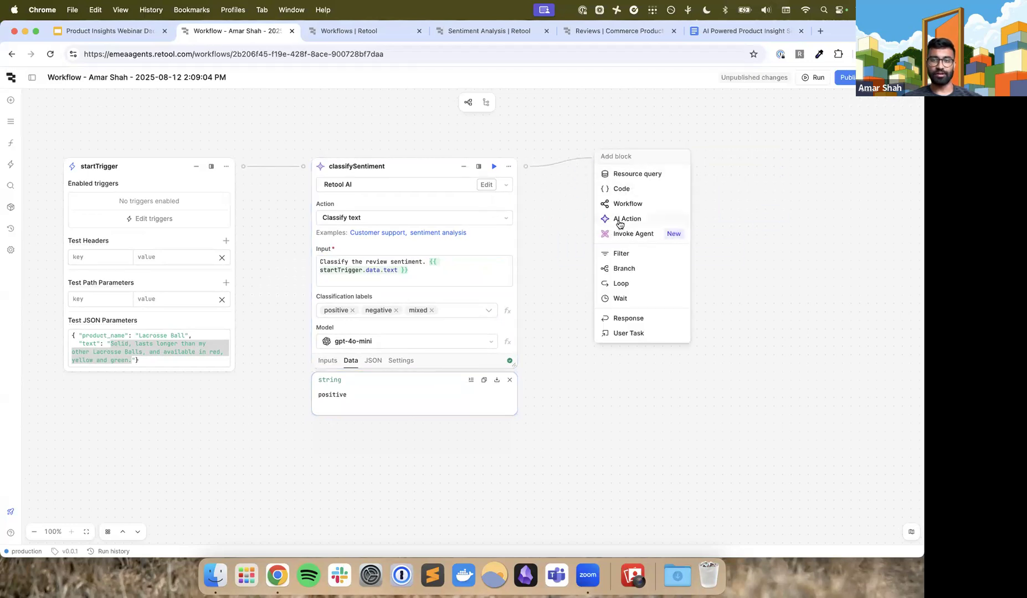
left_click(619, 219)
double_click(495, 166)
type("clas")
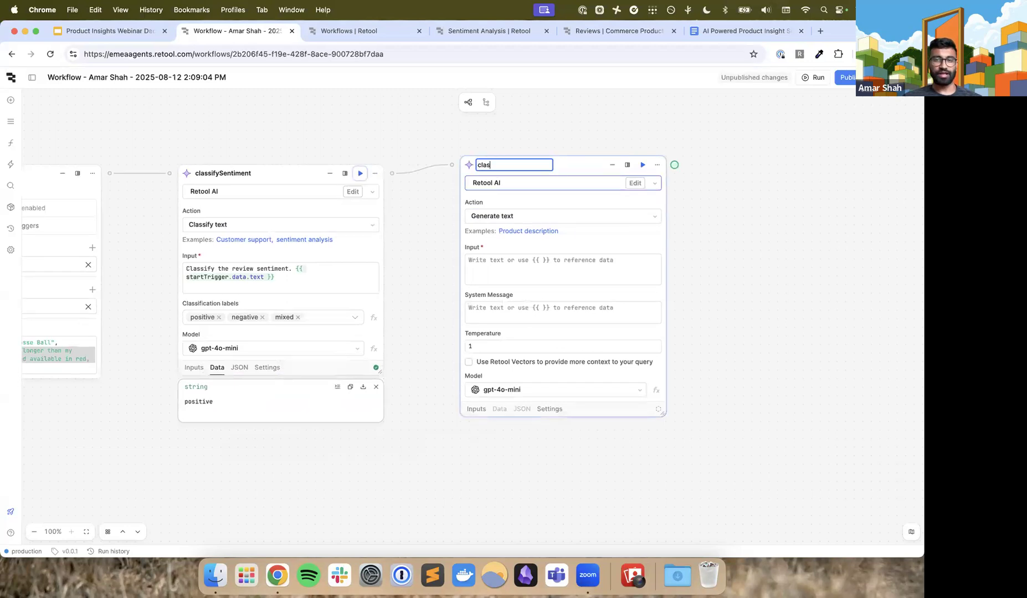
type("sifyFeature")
key("Return")
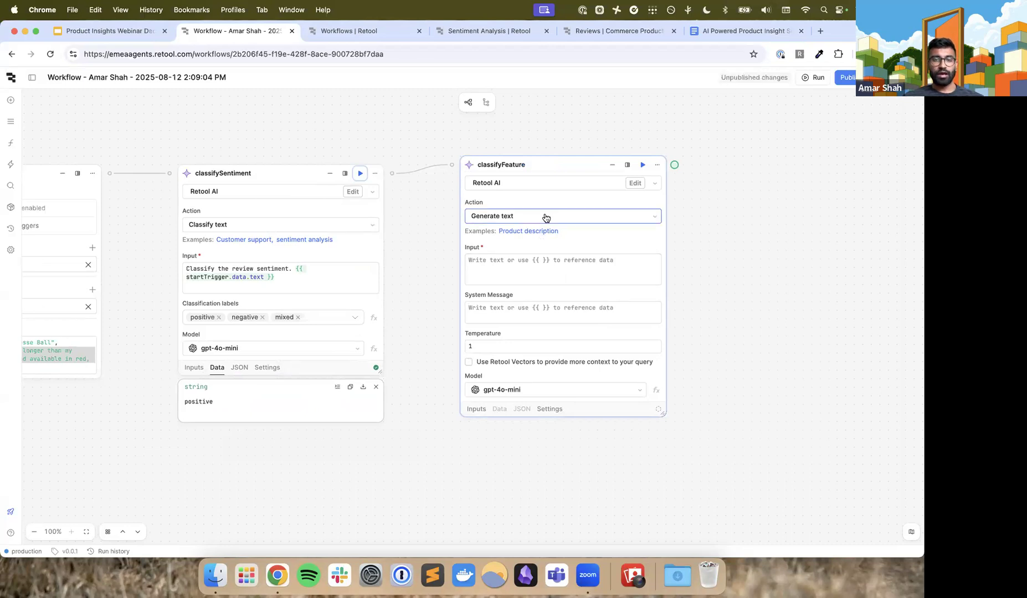
left_click(546, 216)
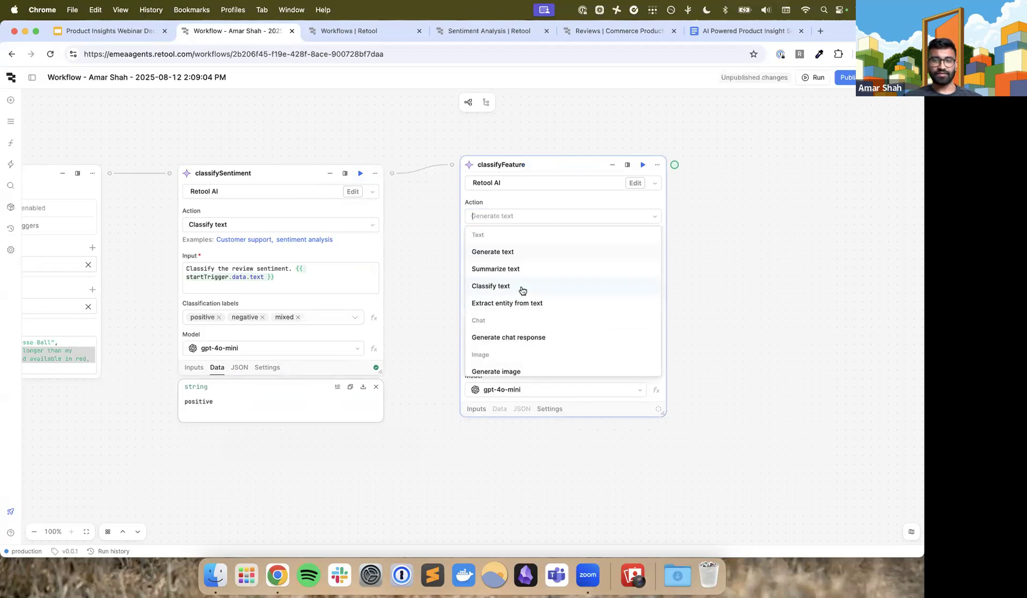
left_click(522, 287)
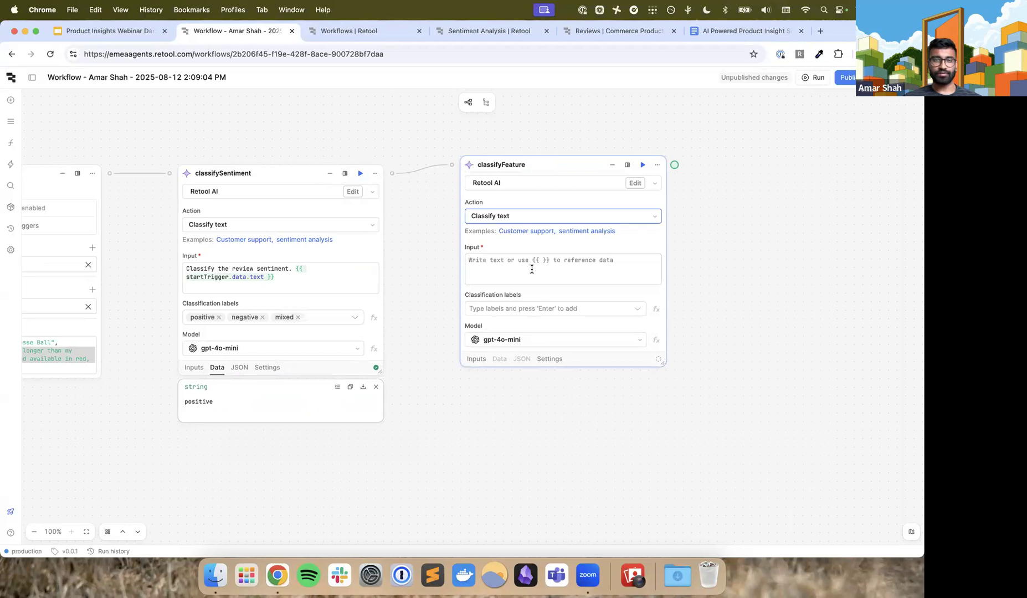
Enter the classifyFeature input 'Determine which product feature the review is talking about. If none of the options are mentioned, classify it as "none"'
left_click(531, 272)
type("Deter")
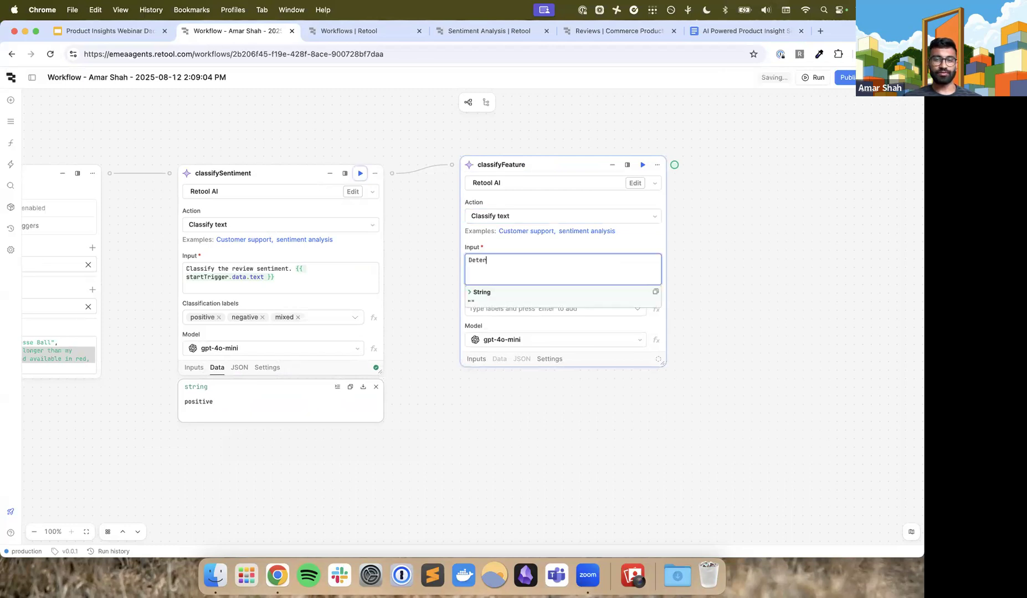
type("mine which product feature the review is talking about.")
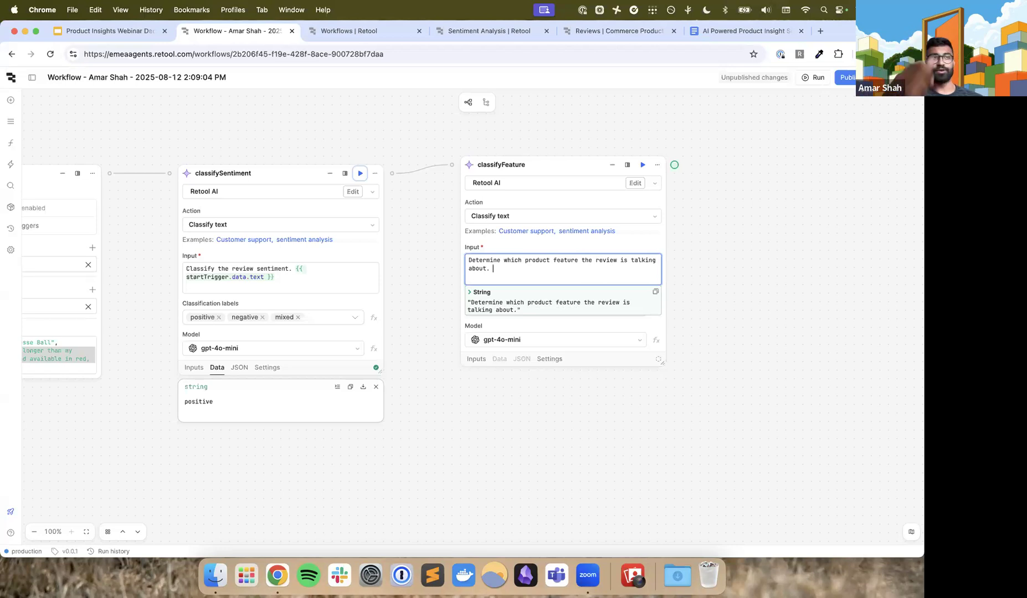
type("If n")
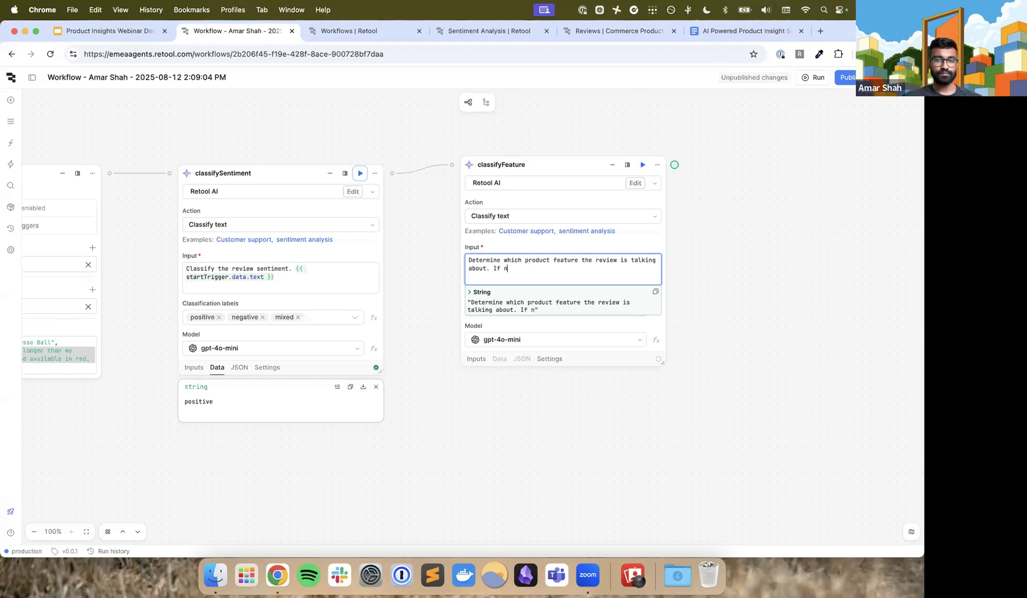
type("one of the options a")
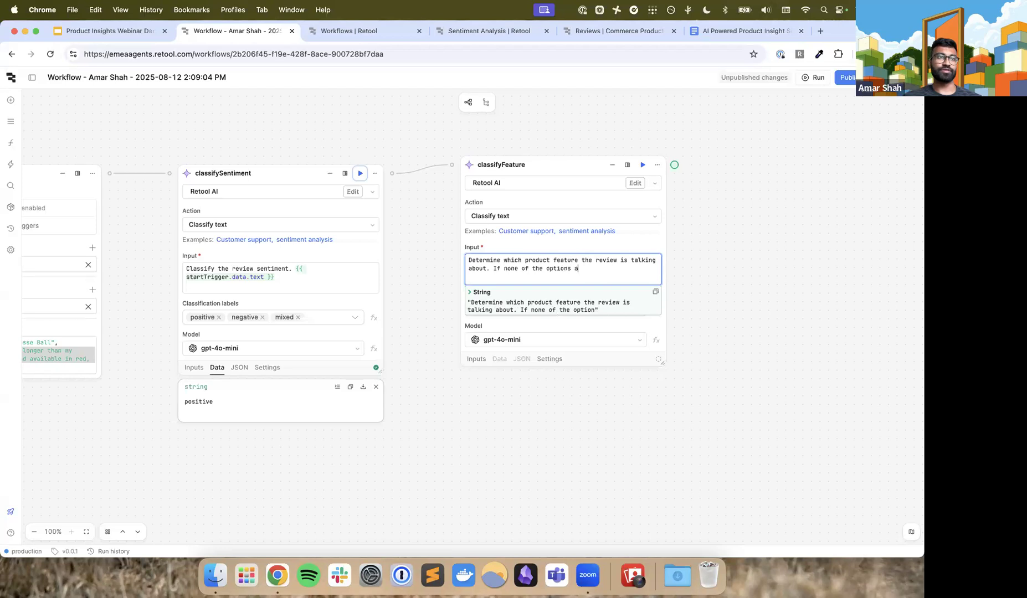
type("re mentioned, clas")
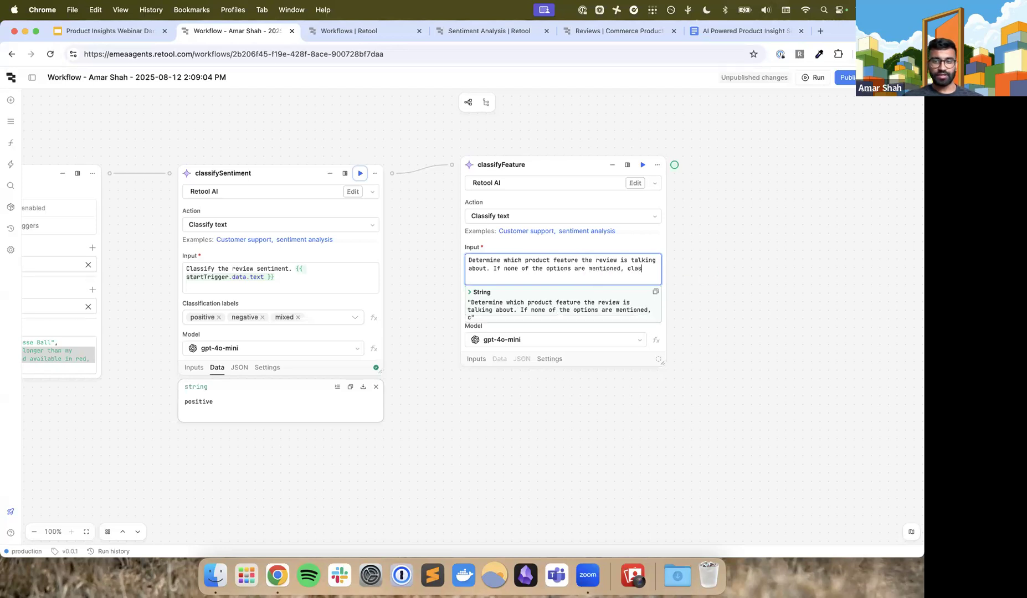
type("sify it as \"none")
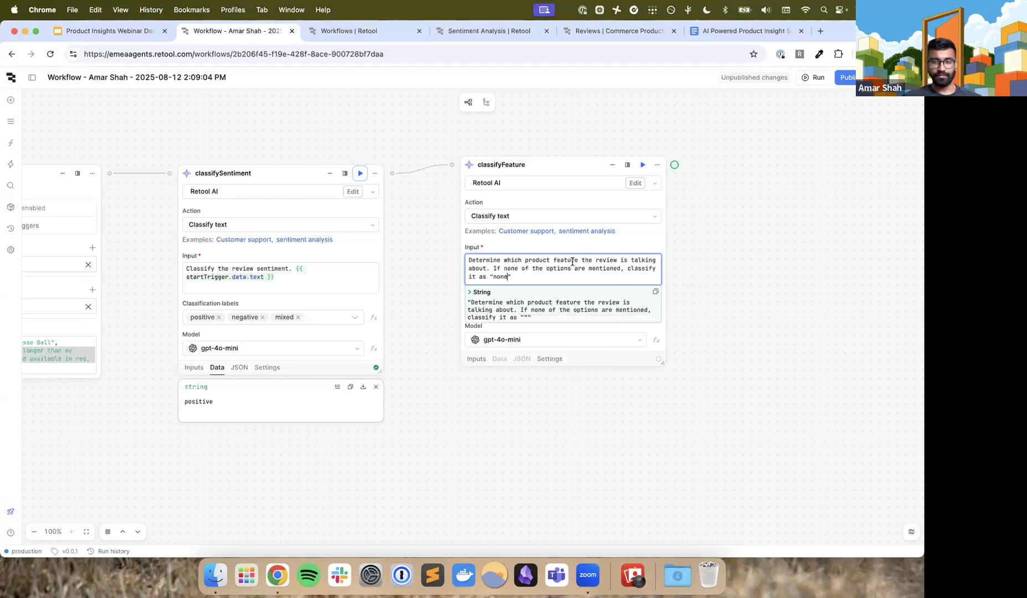
left_click(569, 247)
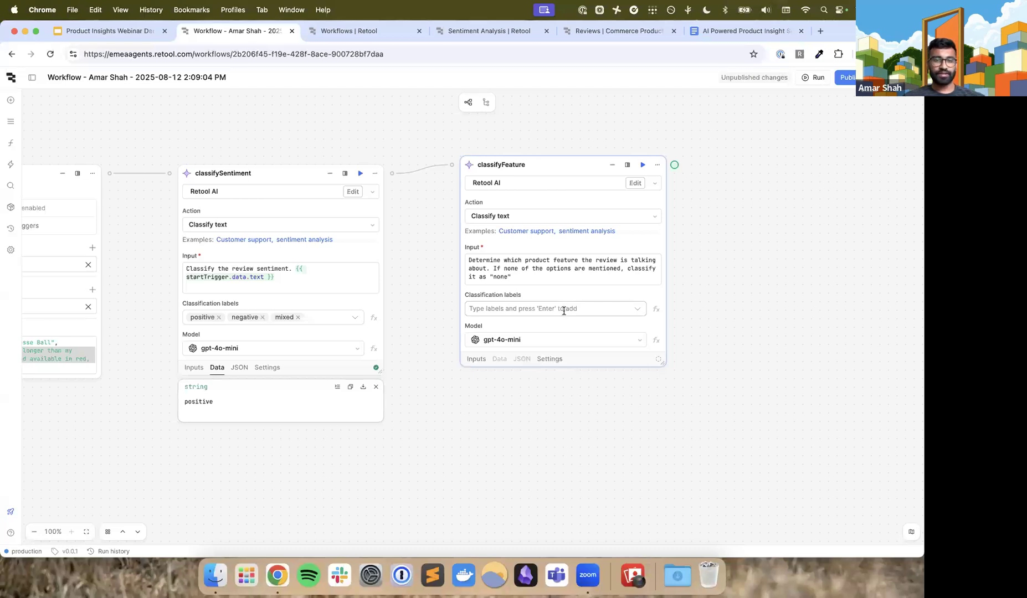
Add the classification labels colour and none to the classifyFeature block
left_click(564, 312)
type("colour")
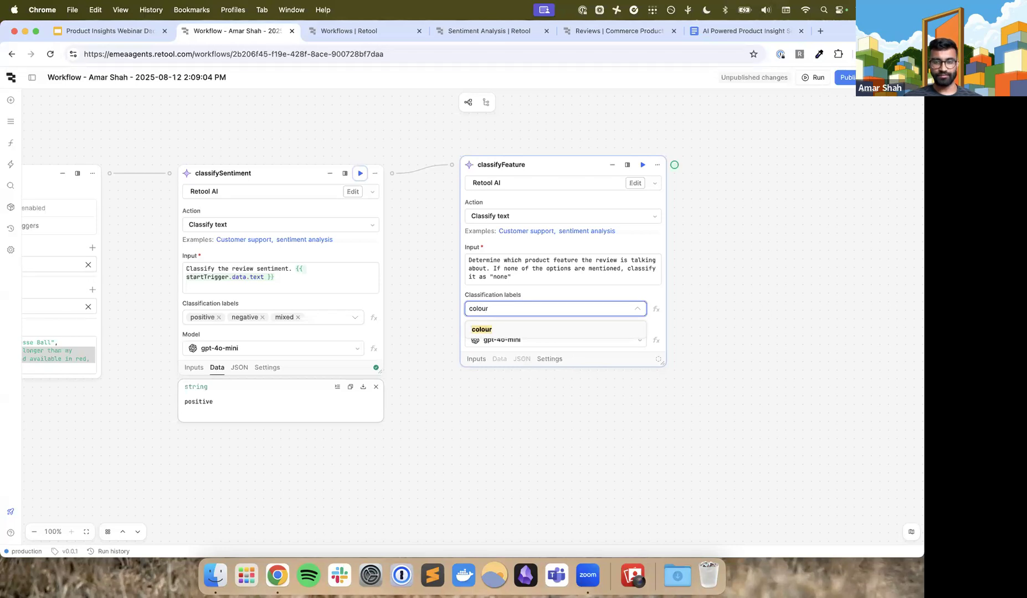
key("Return")
type("none")
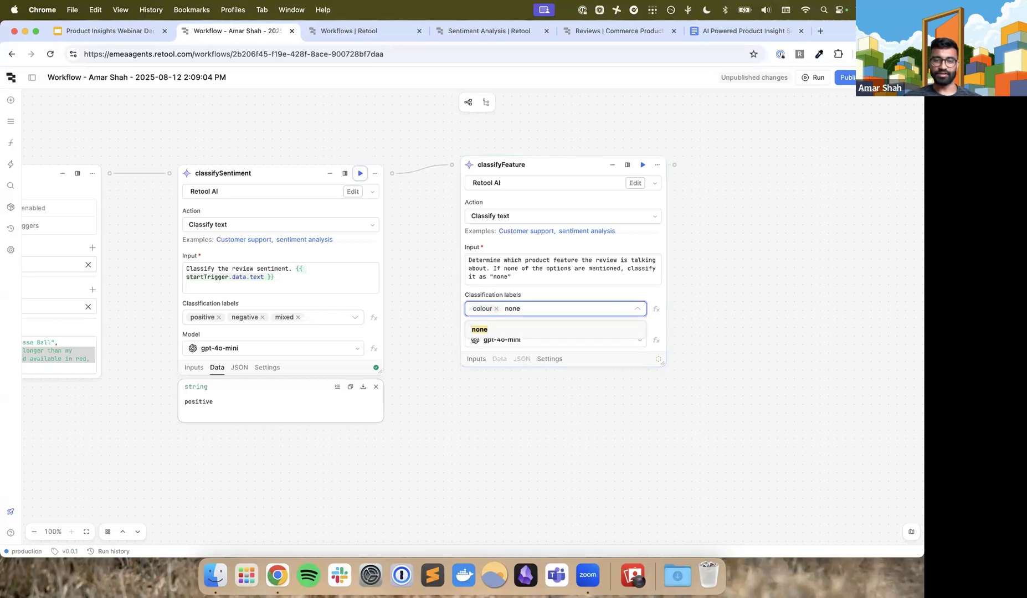
key("Return")
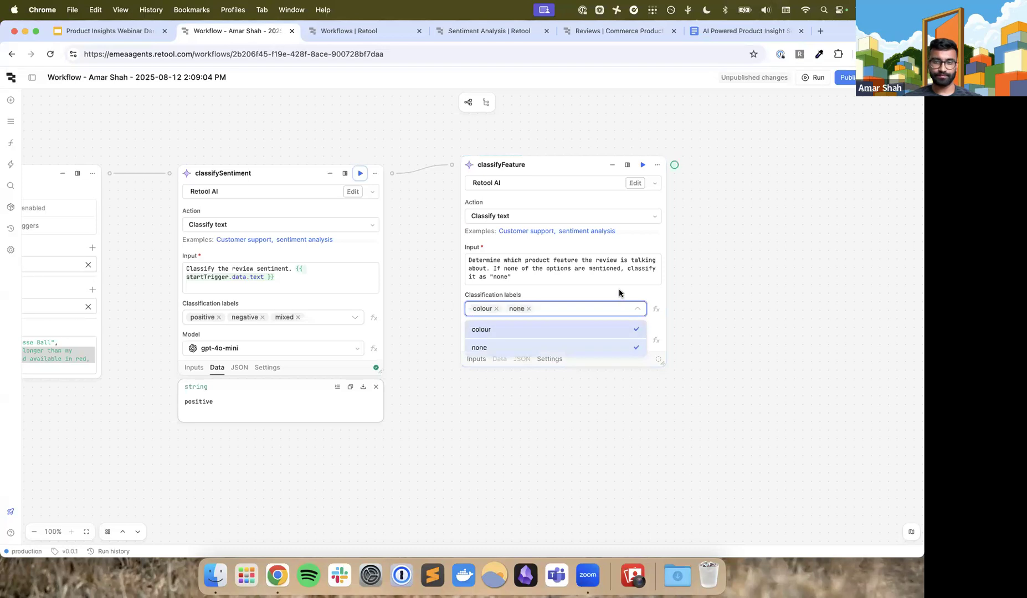
left_click(637, 309)
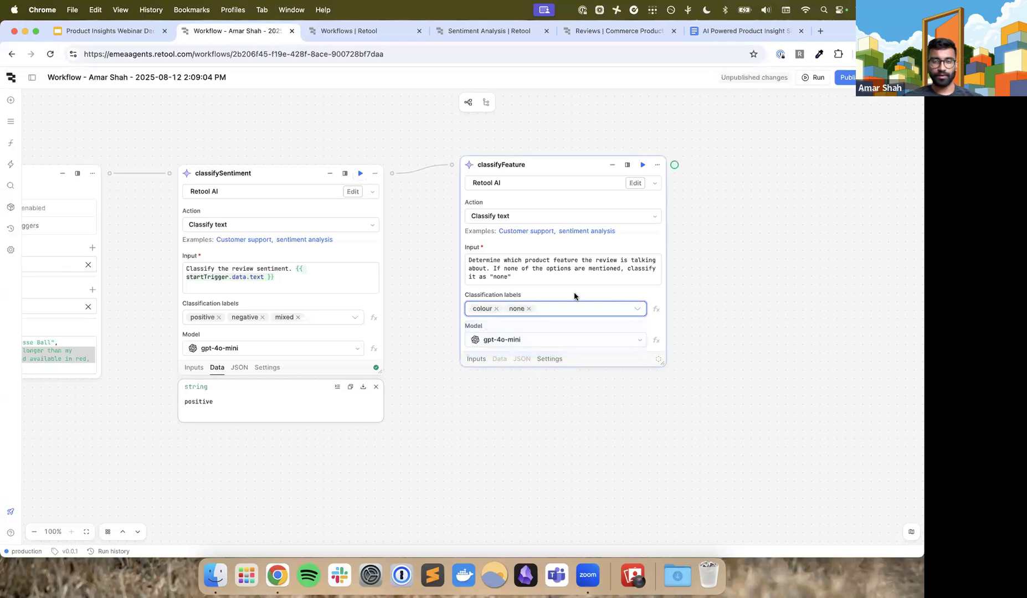
Append a "Review text:" line to the classifyFeature input, followed by the reference {{ startTrigger.data.text }} after a blank line
scroll(574, 292, "down", 2)
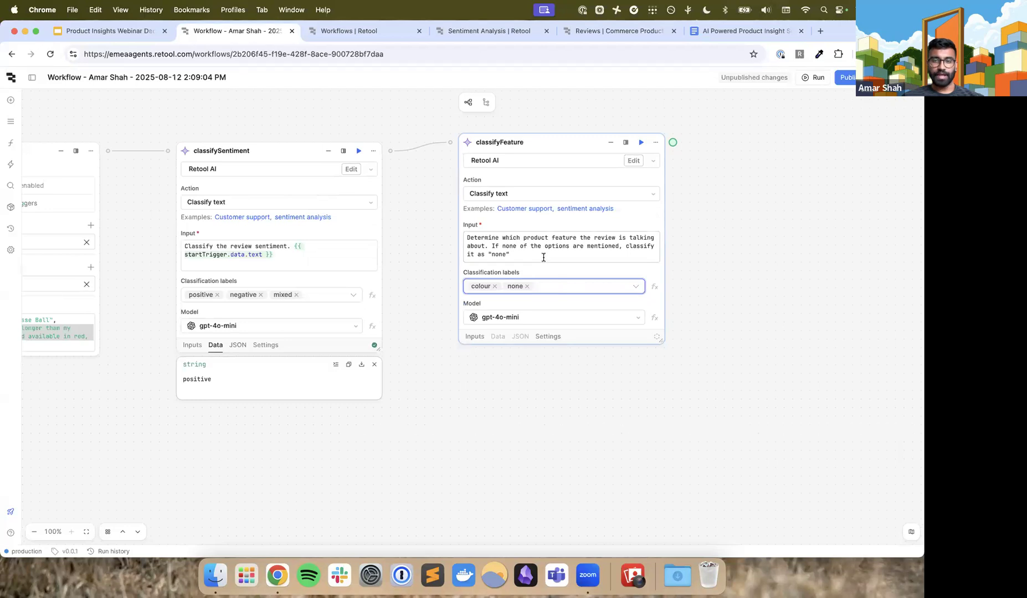
left_click(544, 258)
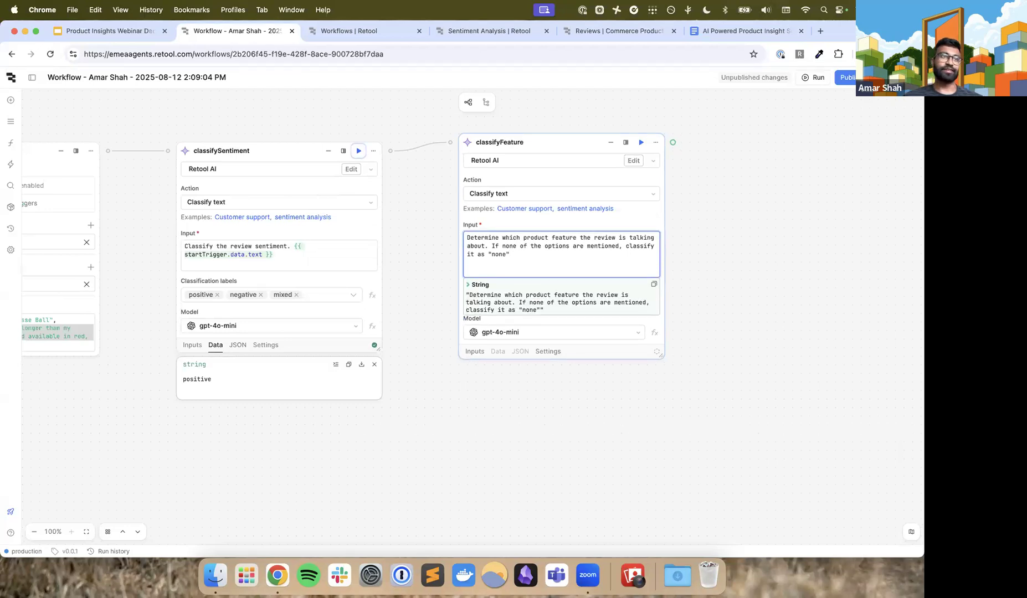
key("Return")
key("Return")
type("Review text:")
key("Return")
key("Return")
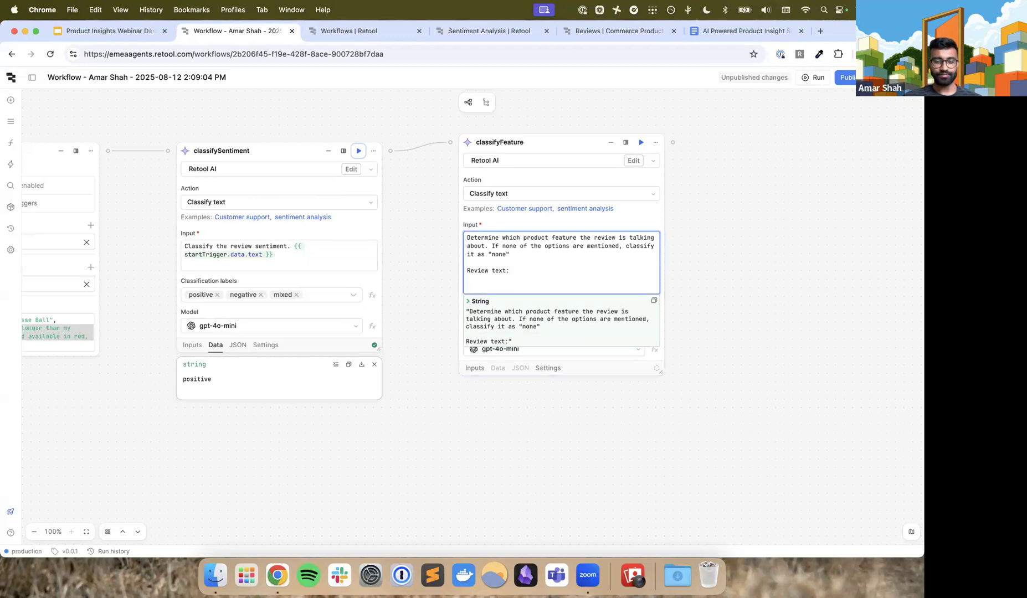
type("{{ star")
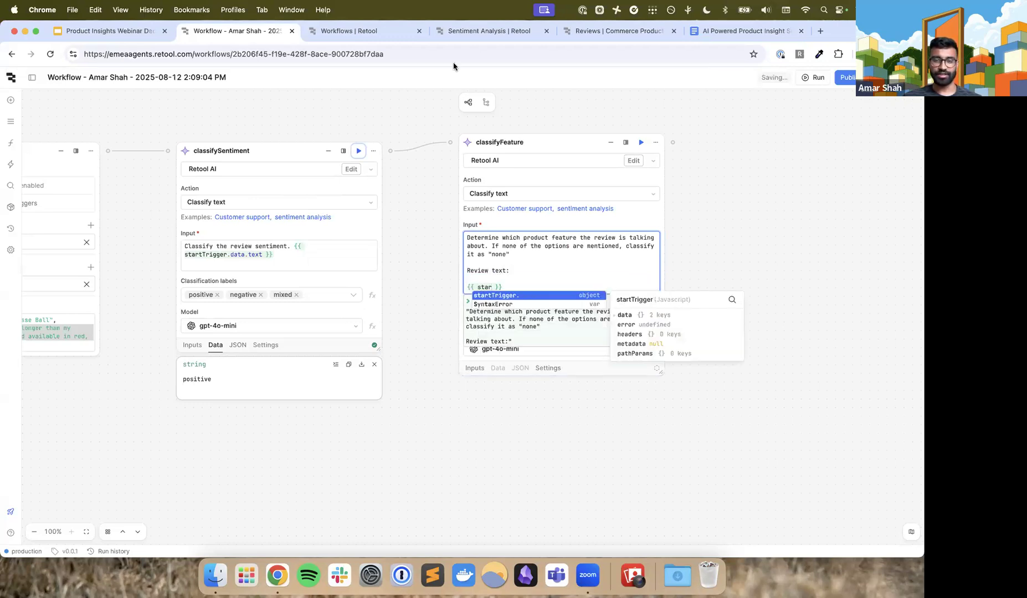
type("tTrigger.d")
type("ata.text")
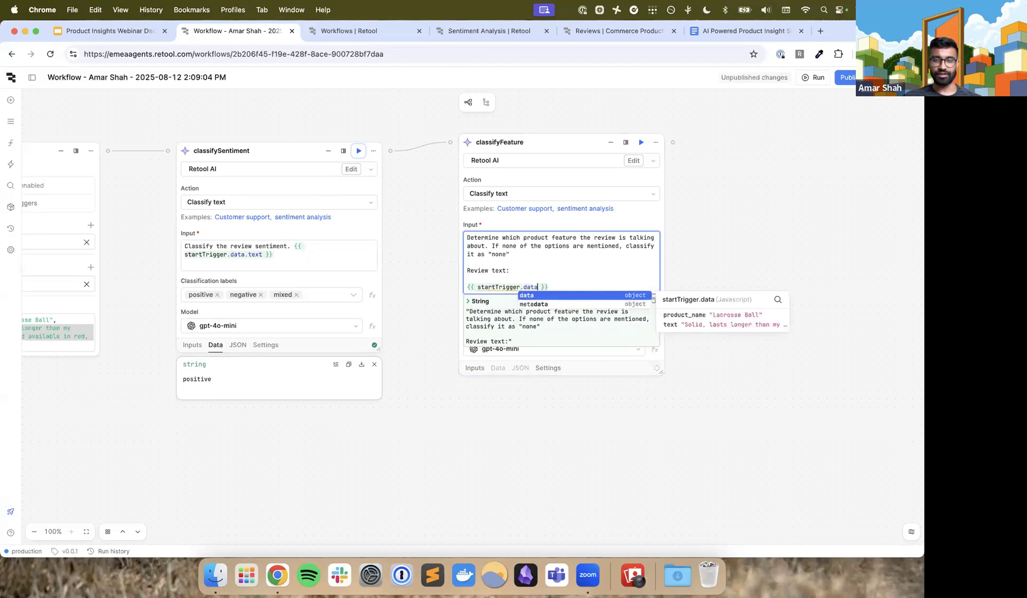
left_click(558, 275)
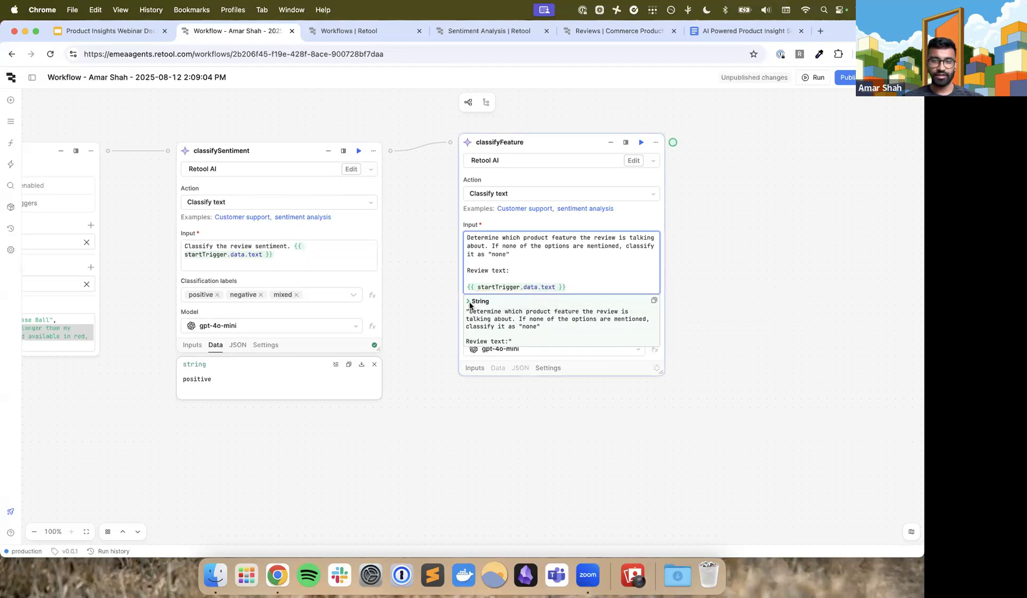
left_click(493, 227)
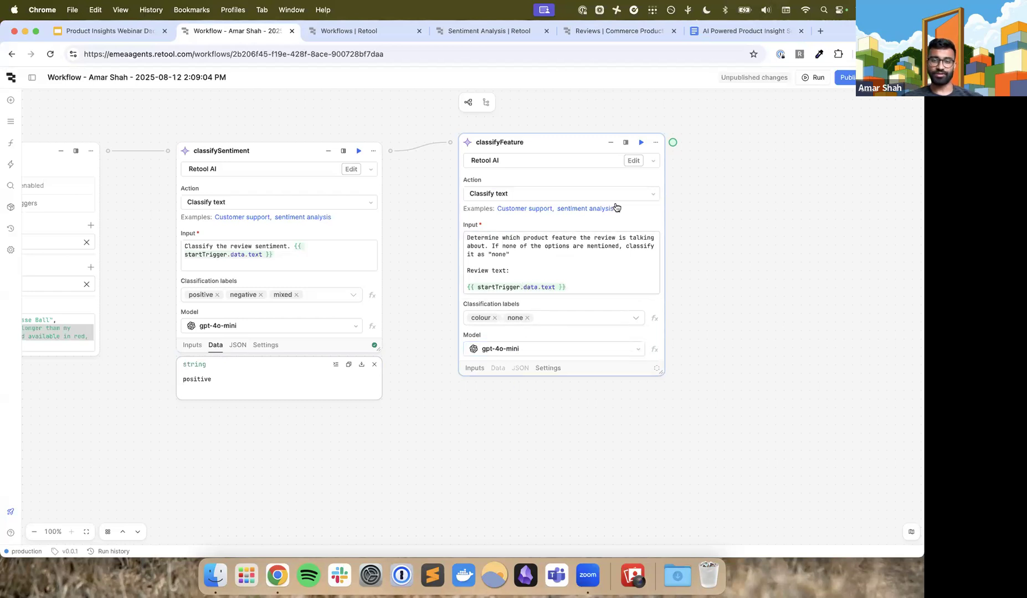
Run the classifyFeature block and compare its output with the sample review in startTrigger's test JSON parameters
left_click(641, 142)
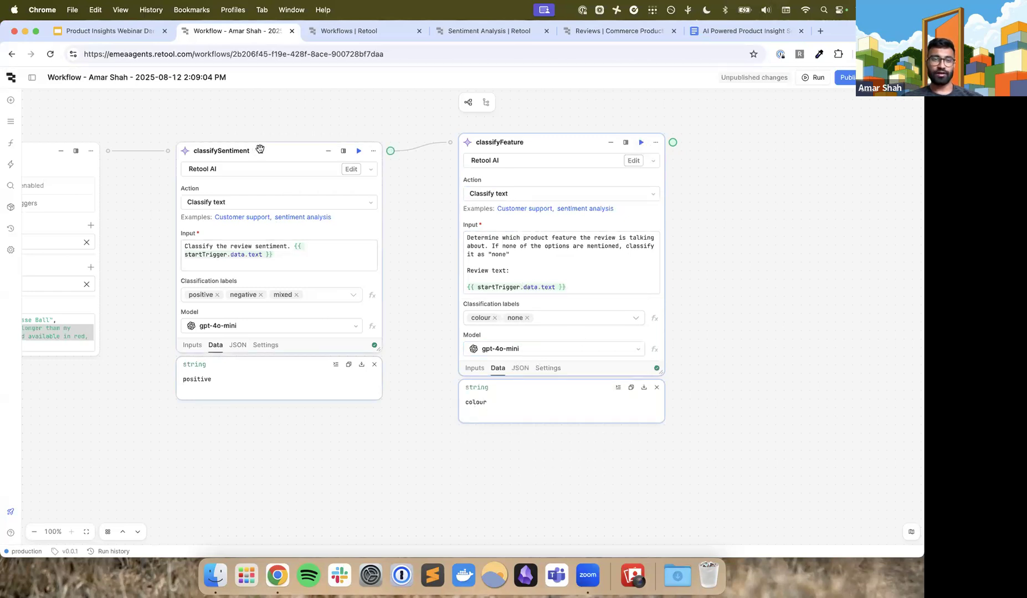
scroll(183, 381, "left", 3)
scroll(183, 381, "left", 5)
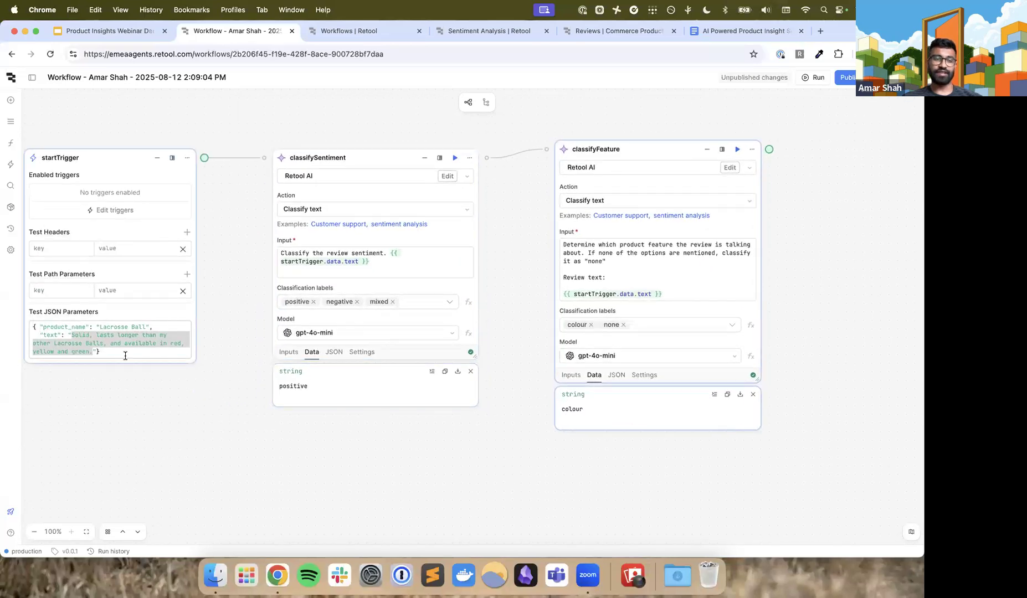
left_click(125, 356)
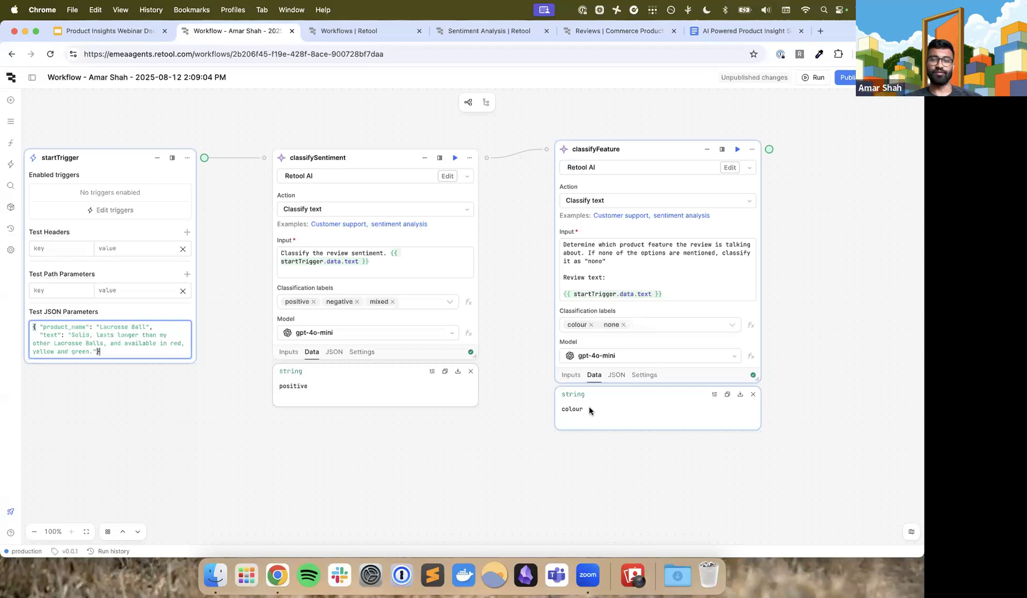
Add a resource query block after classifyFeature and set its resource to Retool Database
scroll(518, 392, "right", 2)
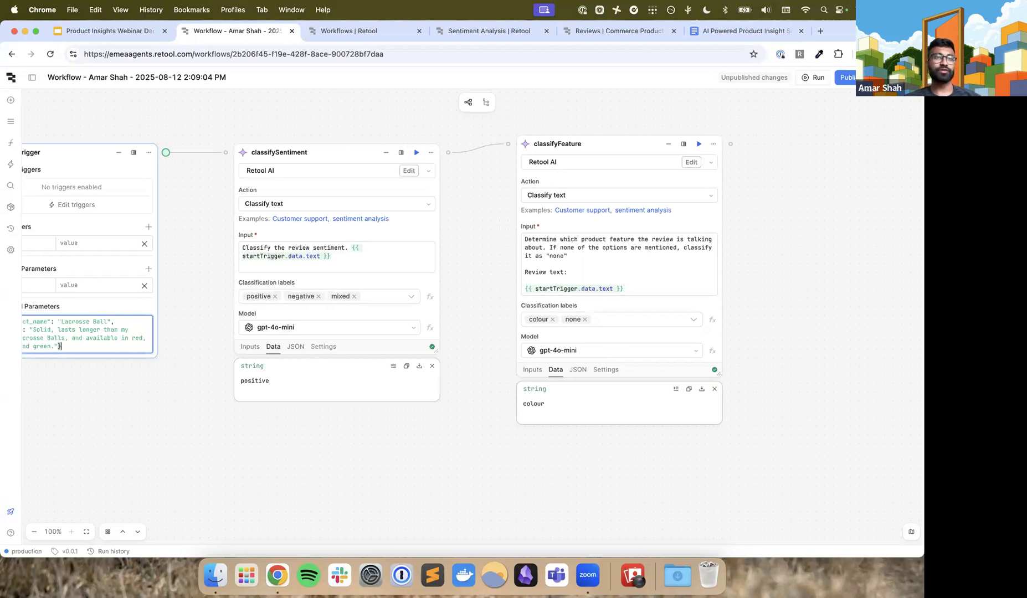
scroll(507, 171, "right", 2)
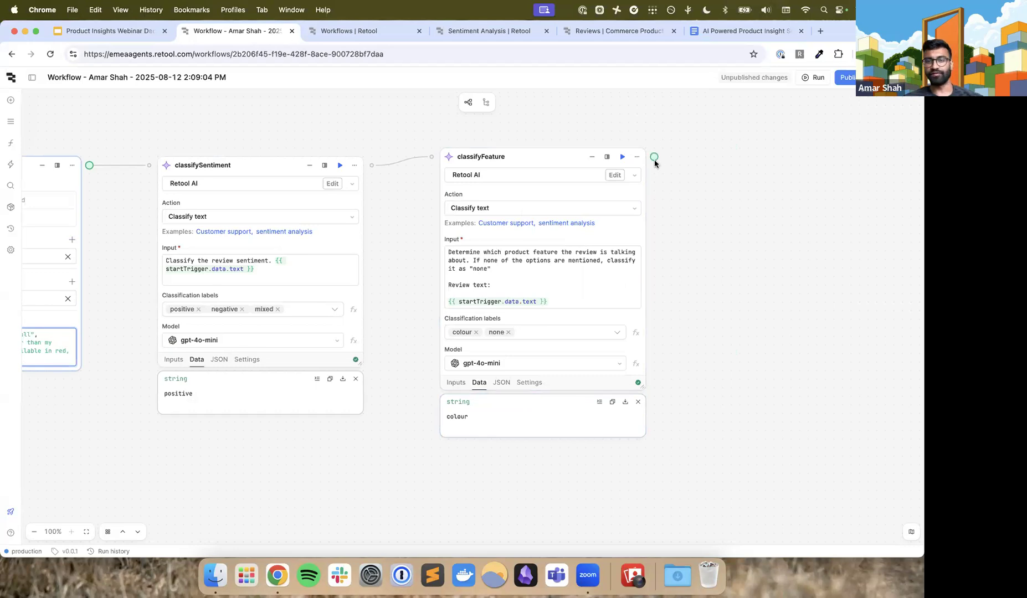
scroll(655, 161, "right", 1)
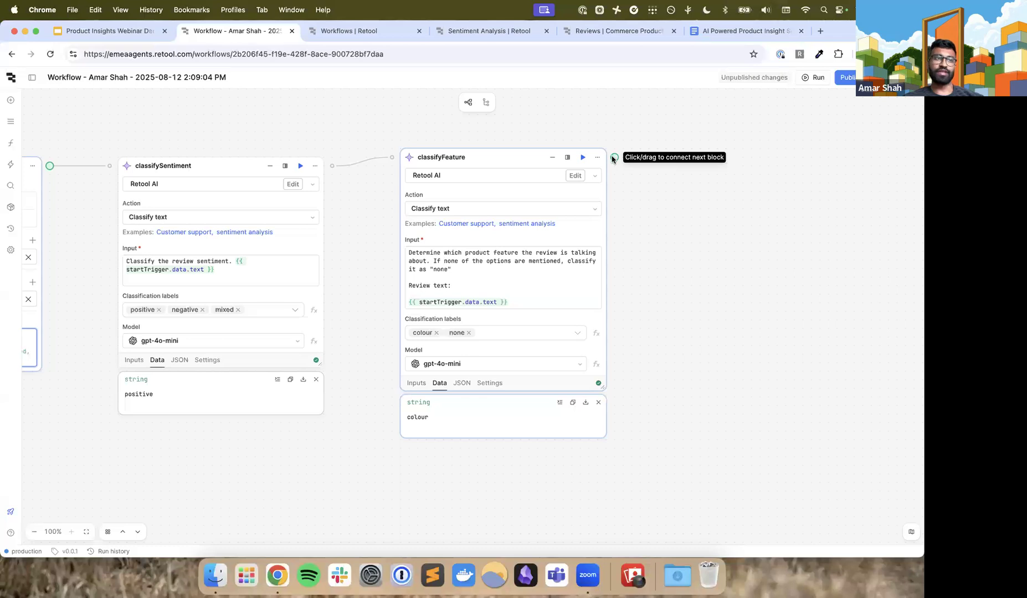
left_click_drag(614, 159, 673, 150)
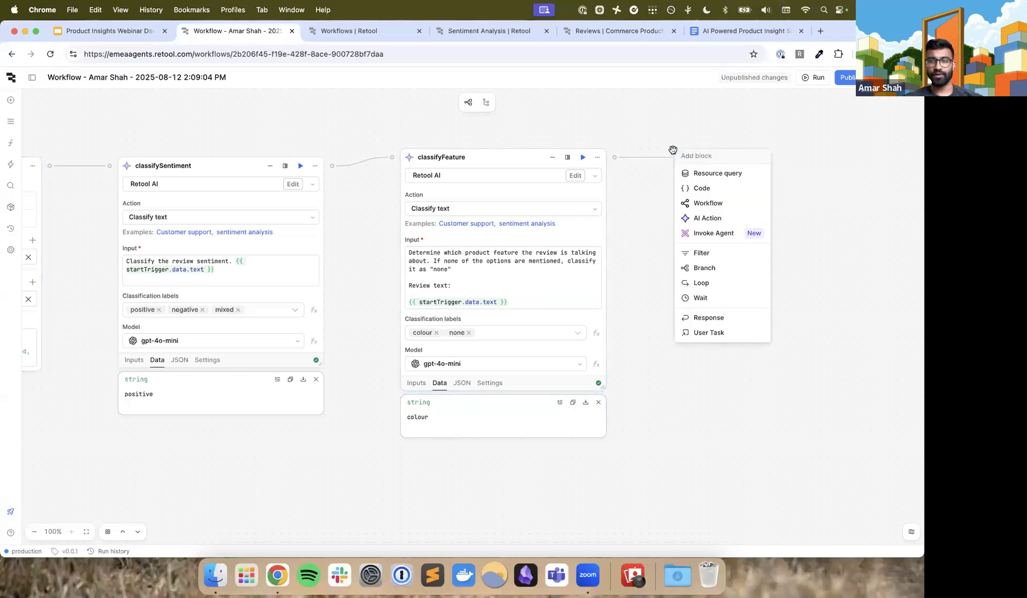
left_click(700, 177)
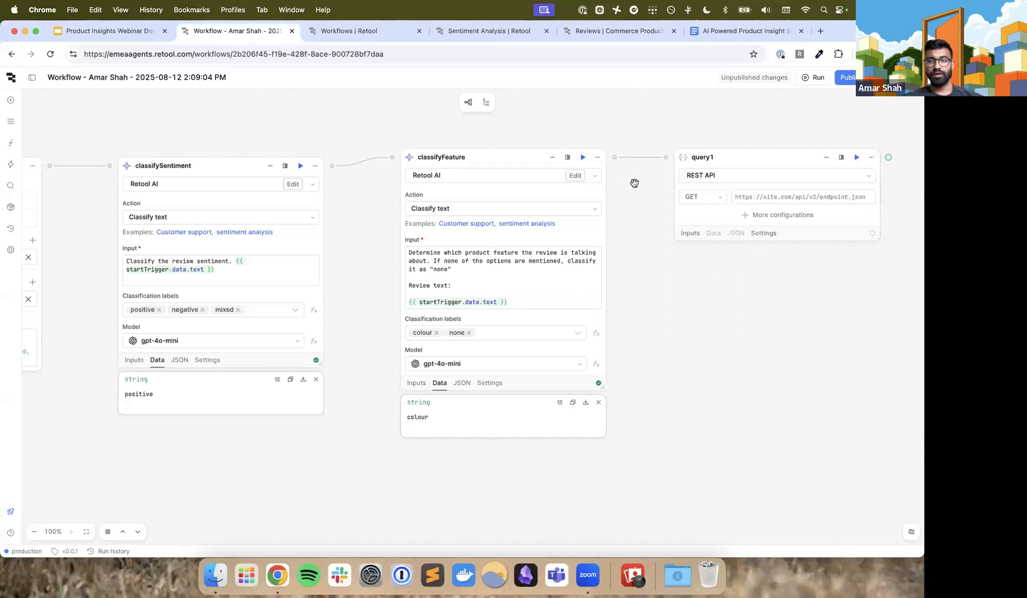
scroll(634, 182, "right", 3)
left_click(619, 194)
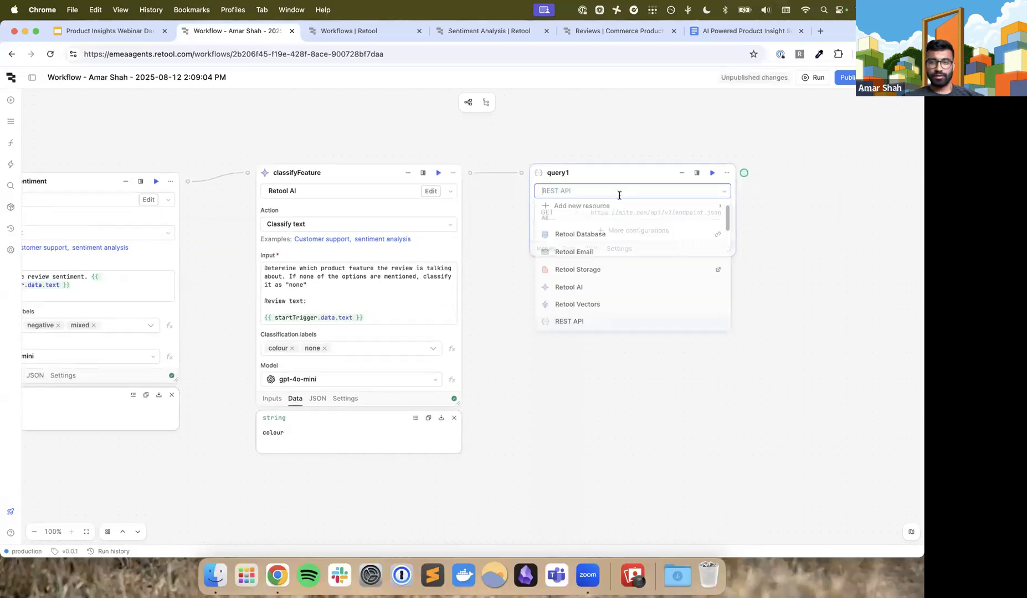
left_click(600, 240)
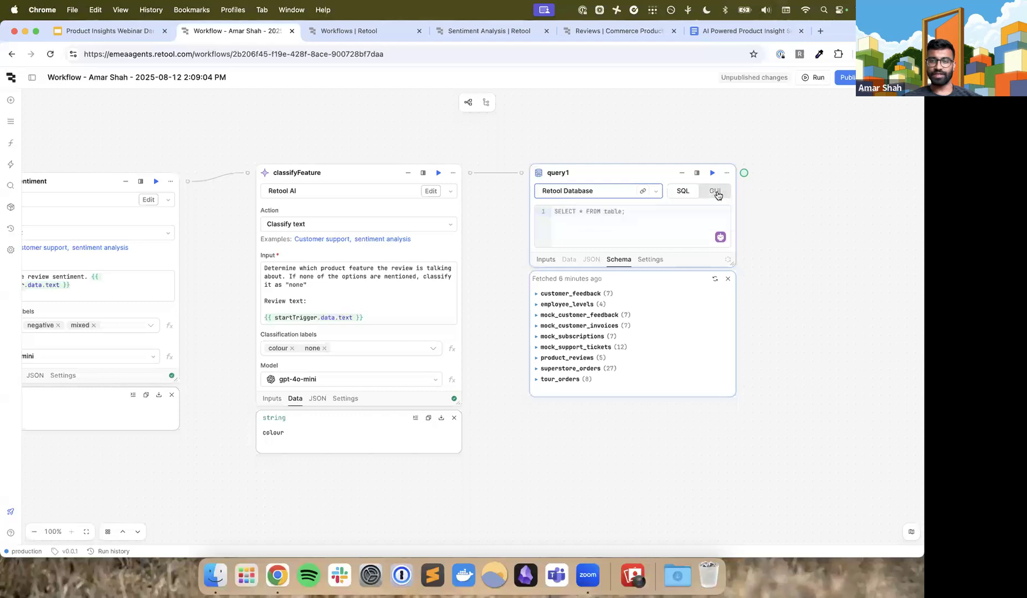
Switch query1 to GUI mode and set it to insert a record into the product_reviews table
left_click(716, 191)
left_click_drag(731, 264, 754, 382)
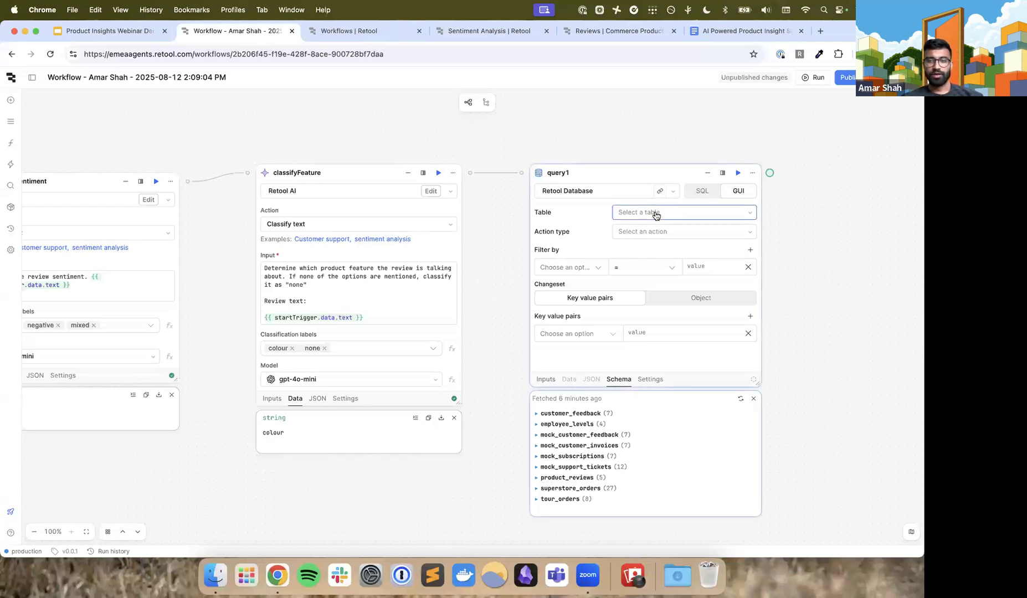
left_click(660, 214)
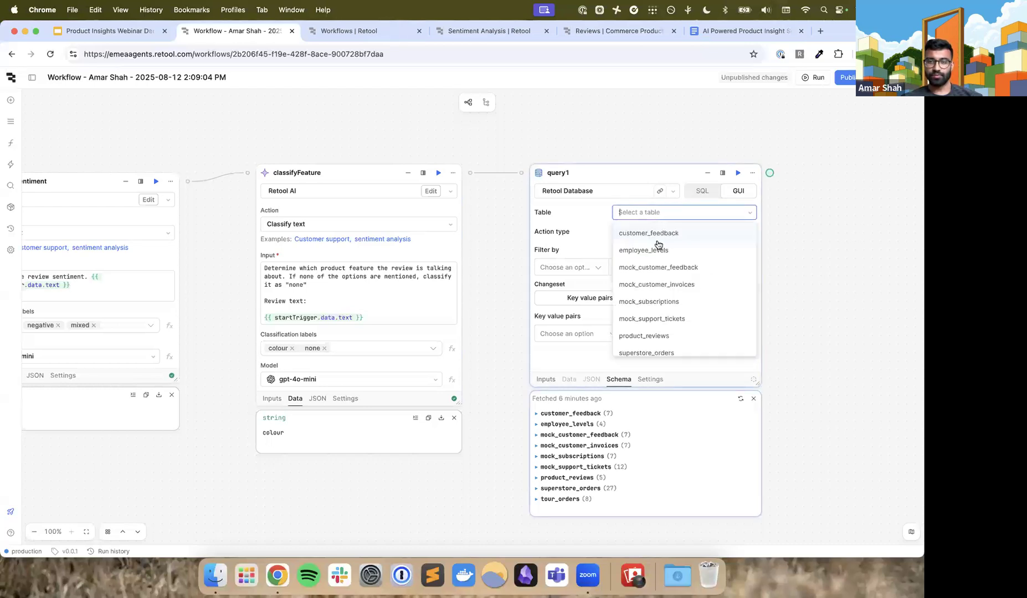
left_click(657, 335)
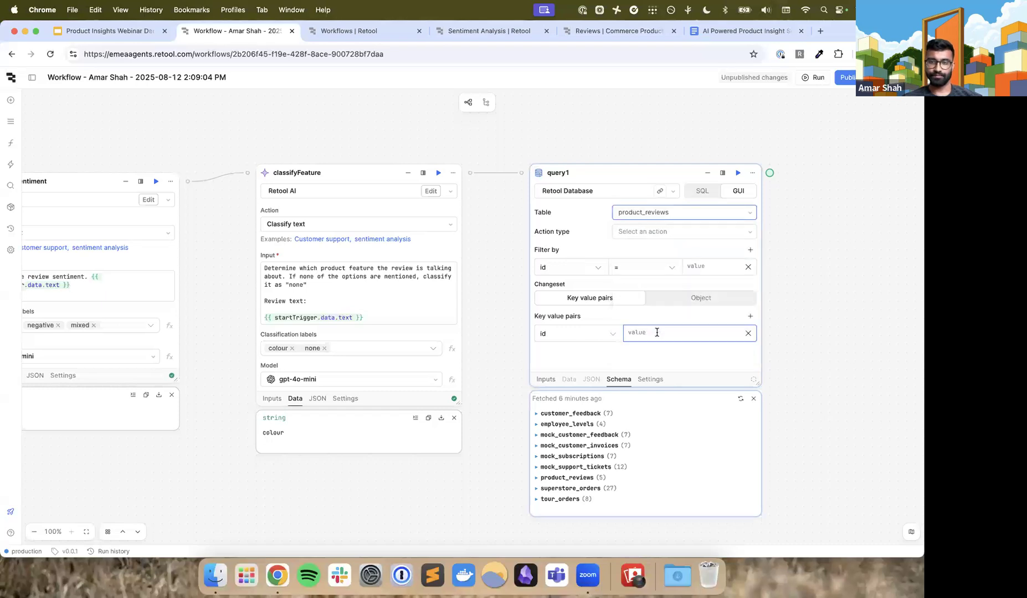
left_click(696, 231)
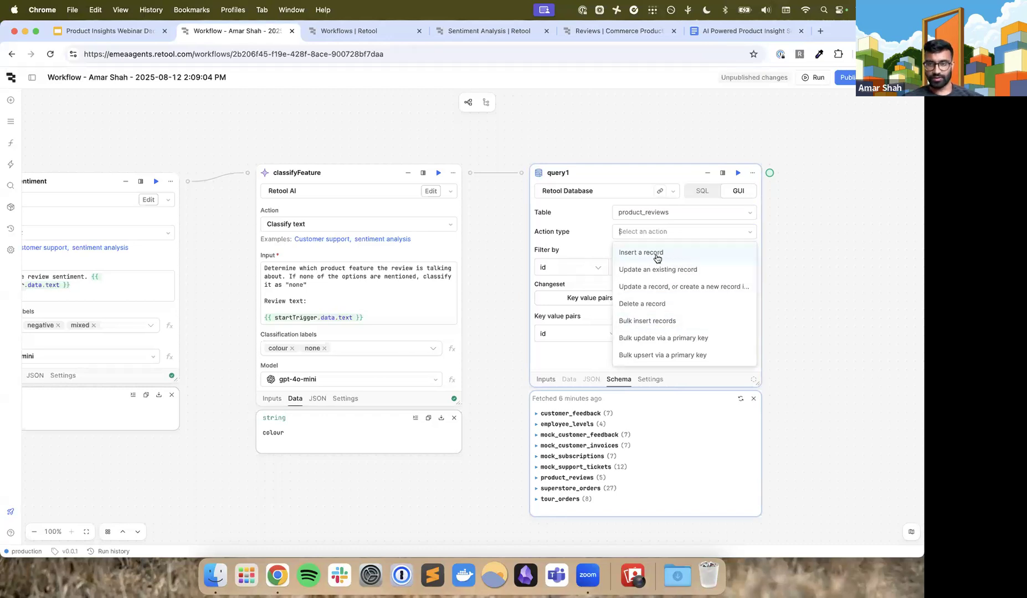
left_click(656, 254)
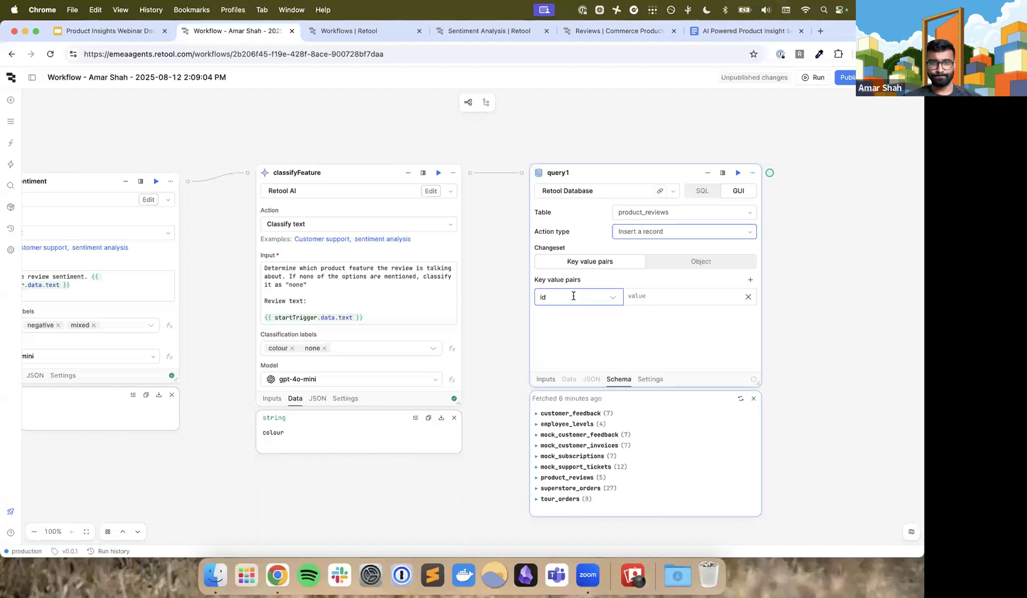
Map the sentiment column in query1's key value pairs to {{ classifySentiment.data }}
left_click(573, 296)
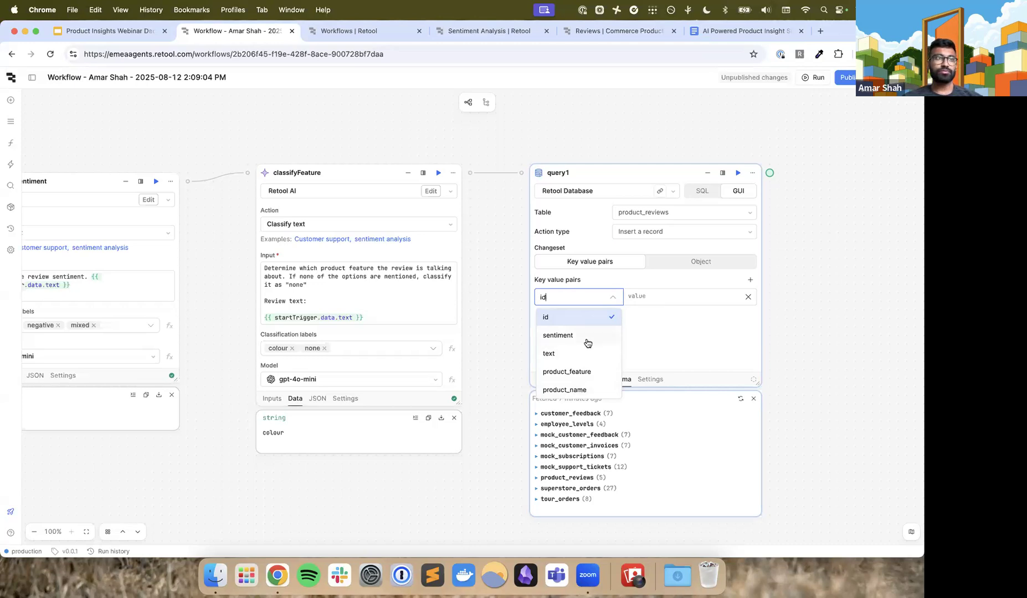
left_click(587, 340)
left_click(649, 296)
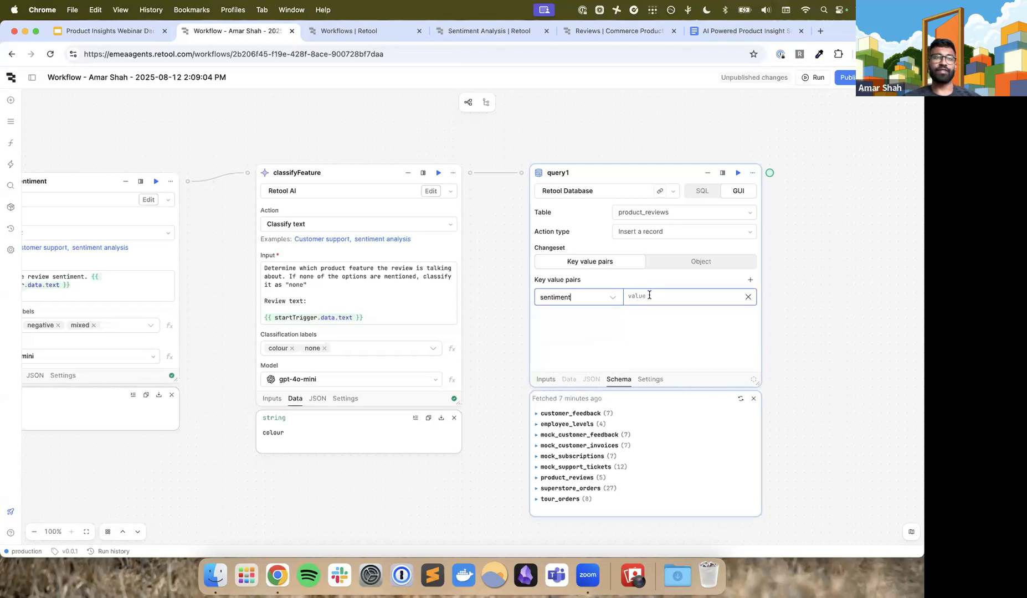
scroll(649, 296, "left", 1)
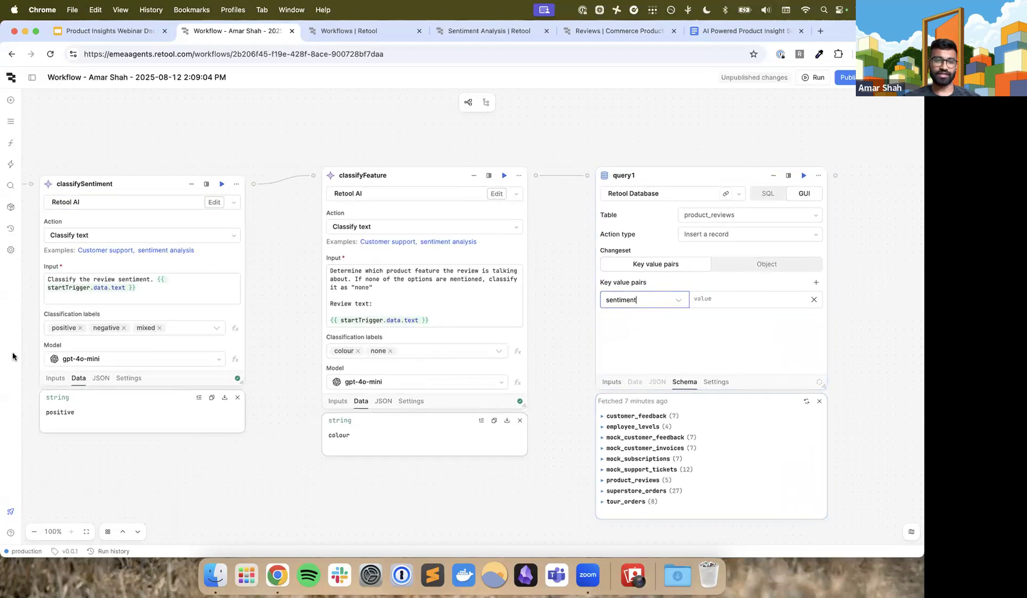
left_click(713, 299)
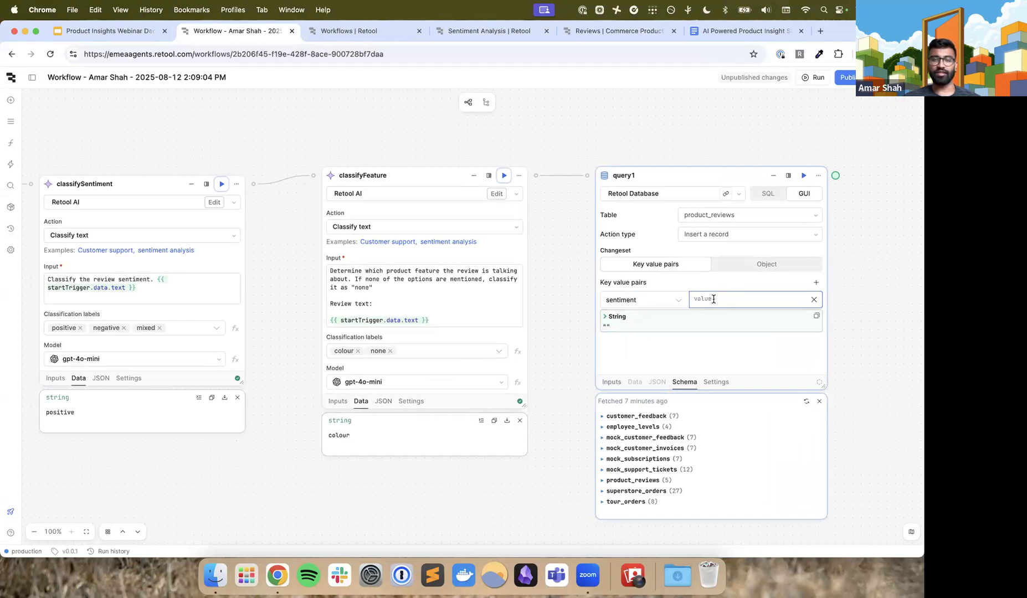
type("{{")
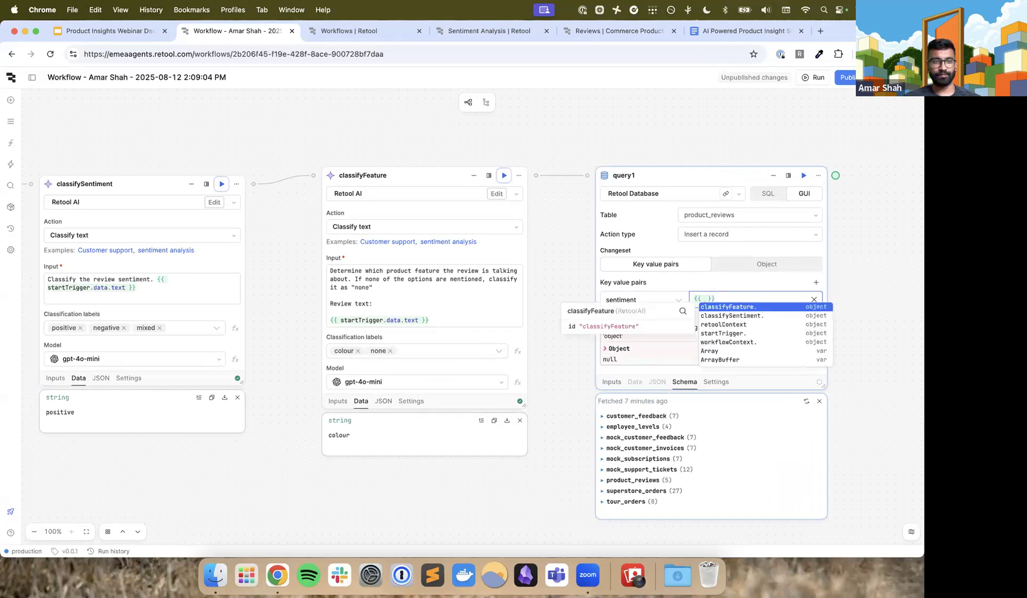
left_click(733, 315)
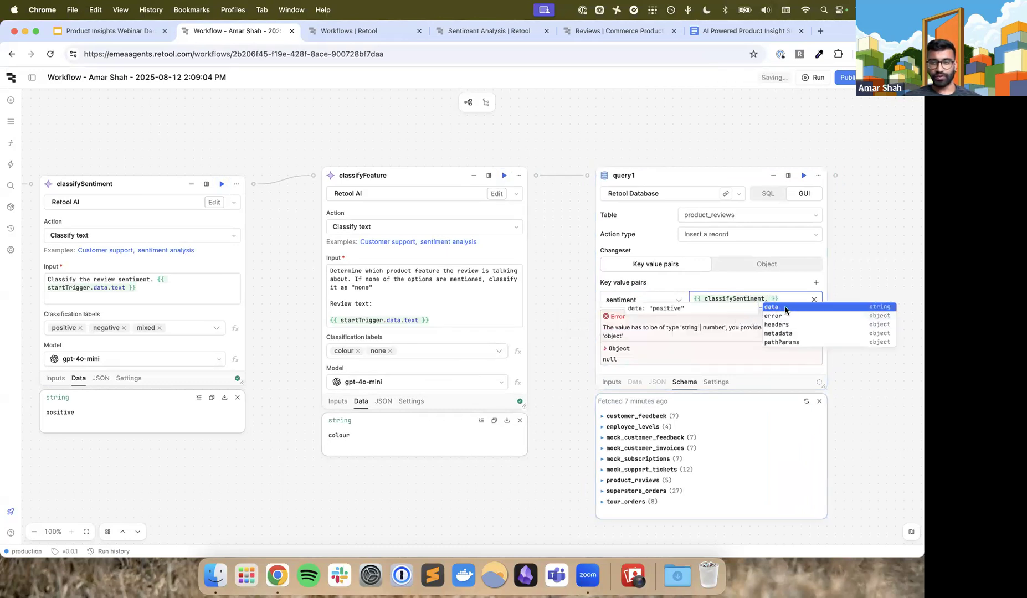
left_click(785, 312)
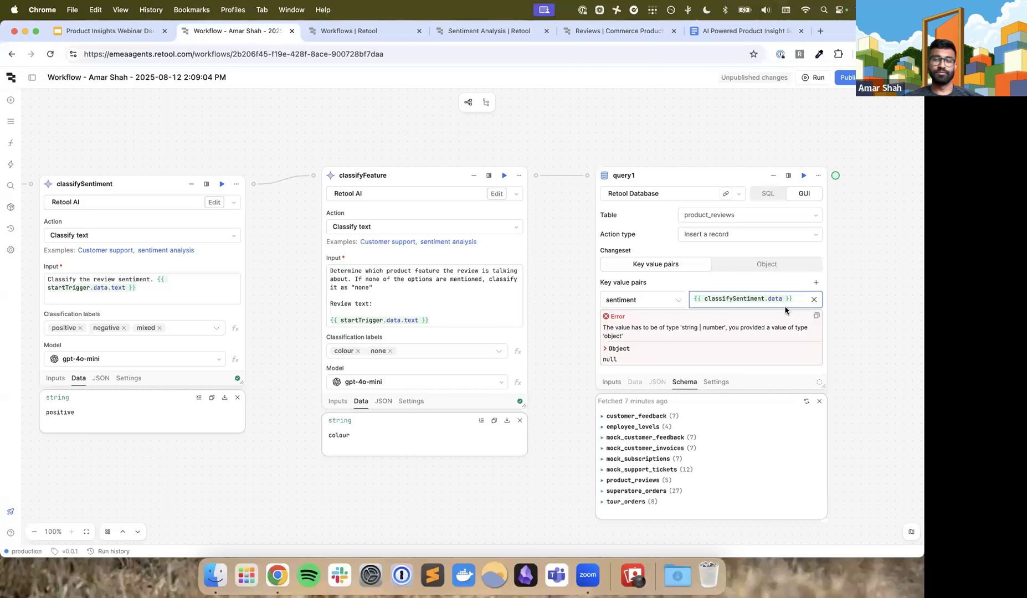
left_click(749, 284)
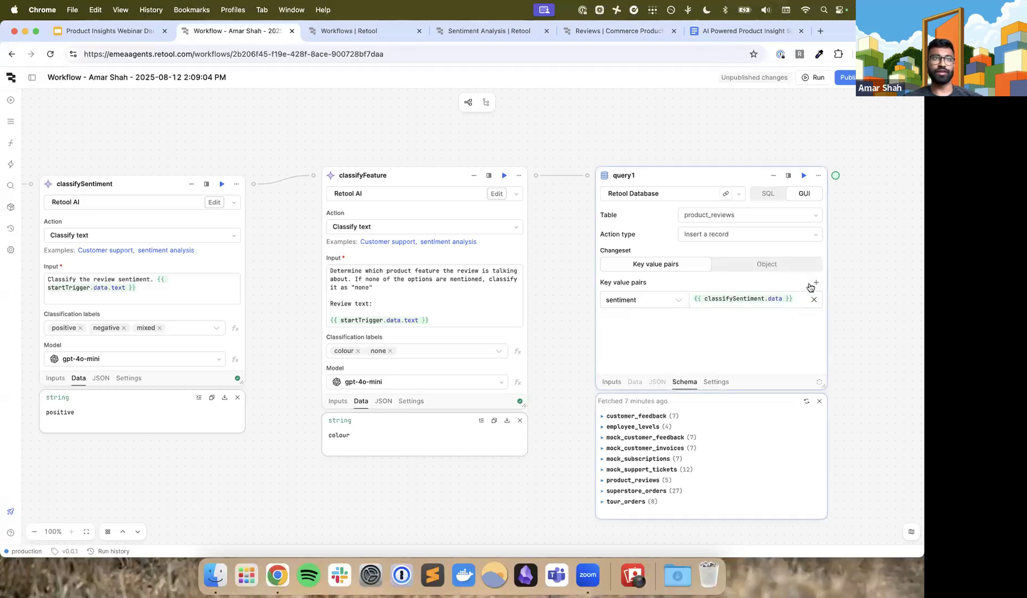
Add a key value pair to query1 that maps product_feature to {{ classifyFeature.data }}
left_click(816, 283)
left_click(678, 316)
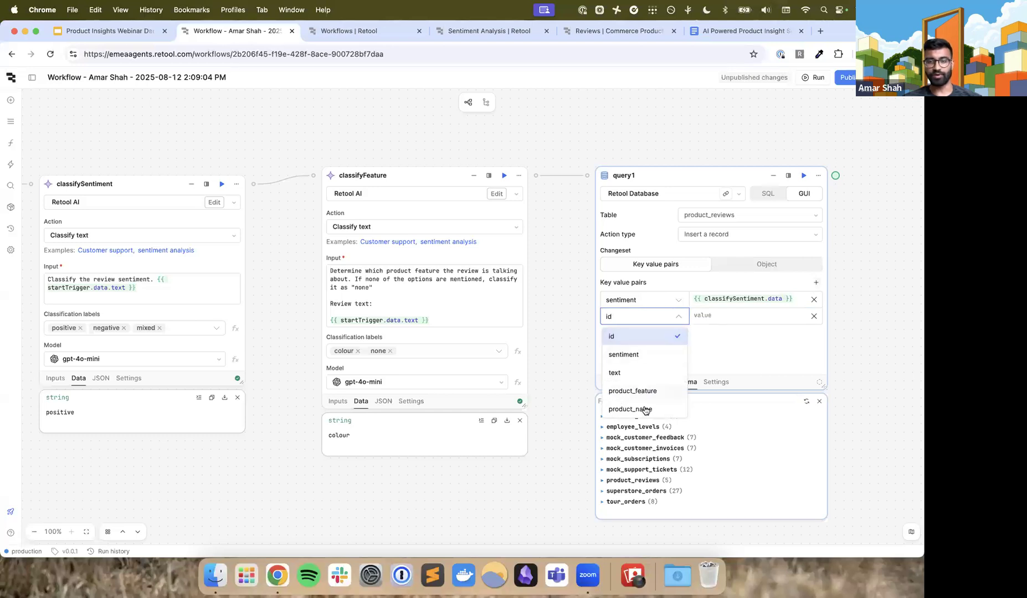
left_click(645, 392)
left_click(713, 315)
type("{{ ")
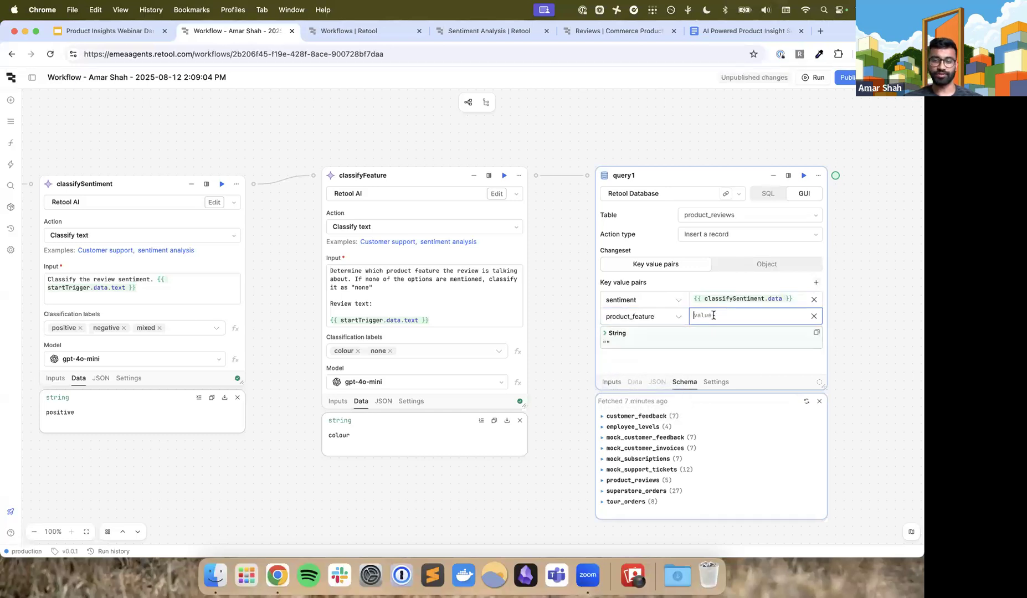
type("class")
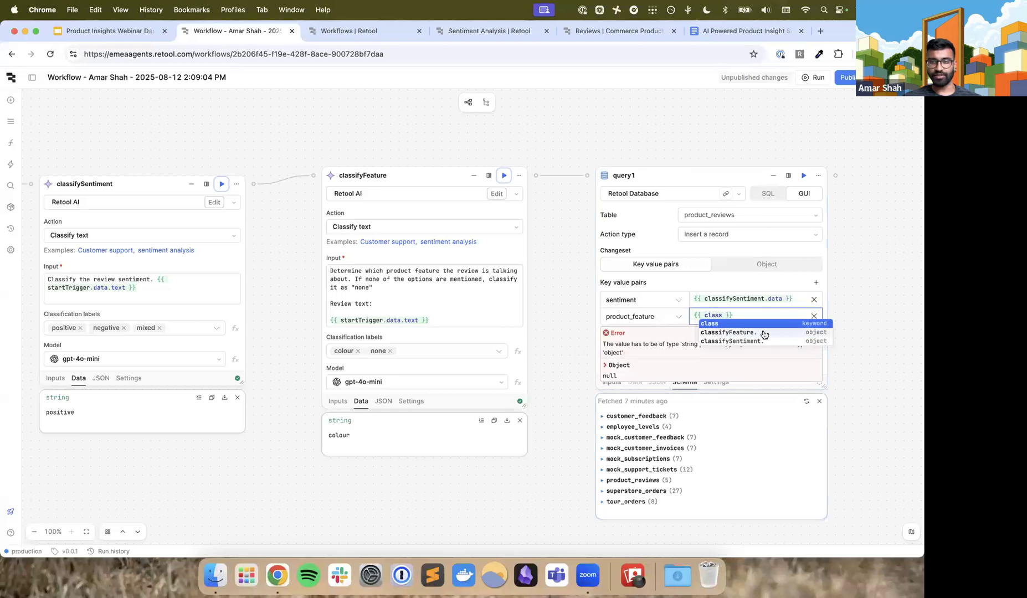
left_click(764, 334)
type("data")
left_click(777, 285)
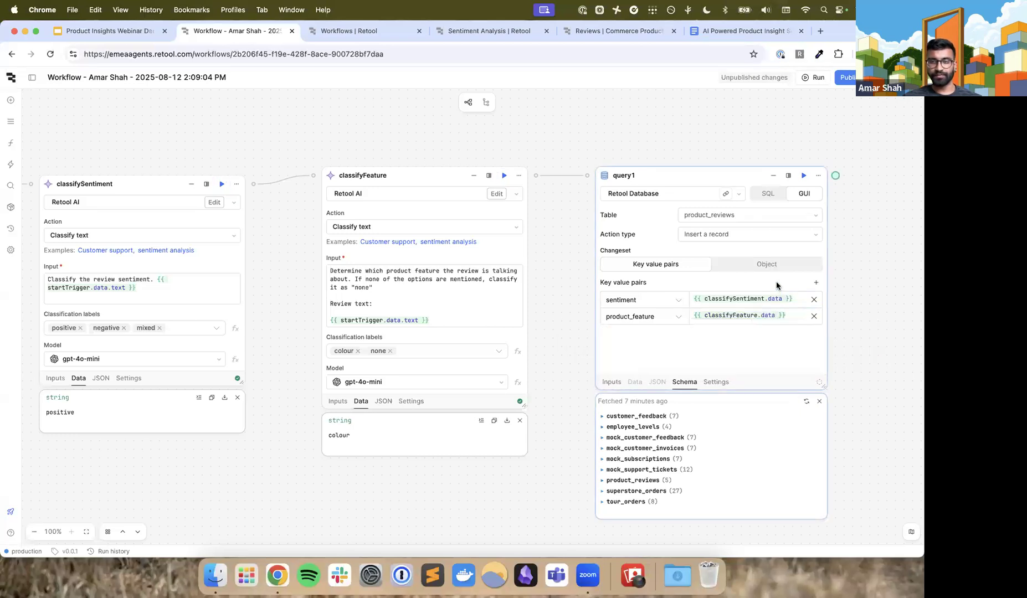
scroll(765, 283, "right", 1)
left_click(714, 296)
left_click(714, 313)
left_click(699, 343)
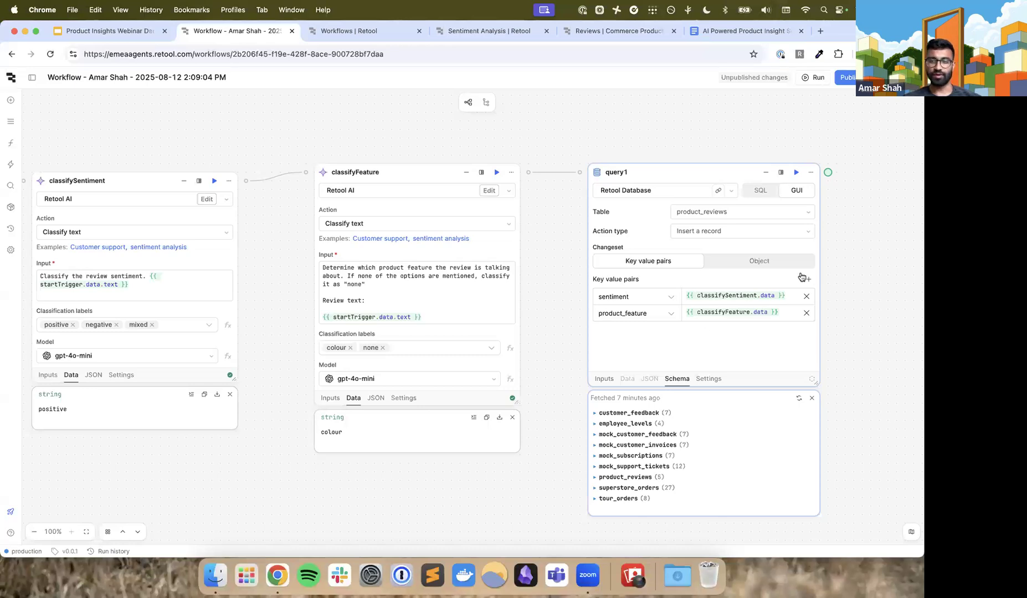
Add a key value pair to query1 that maps the text column to {{ startTrigger.data.text }}
left_click(808, 281)
left_click(644, 339)
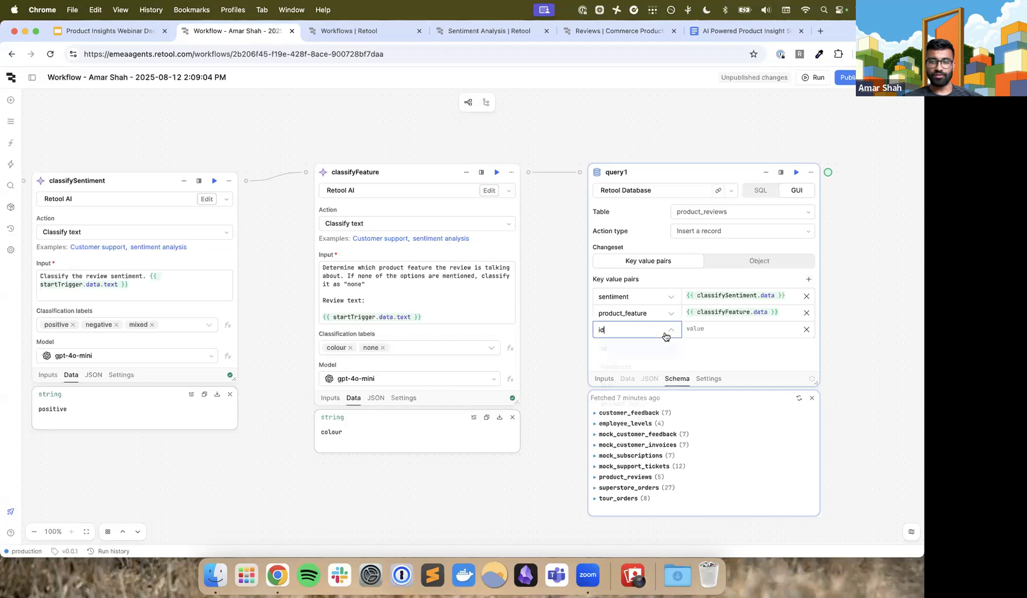
left_click(640, 386)
left_click(704, 329)
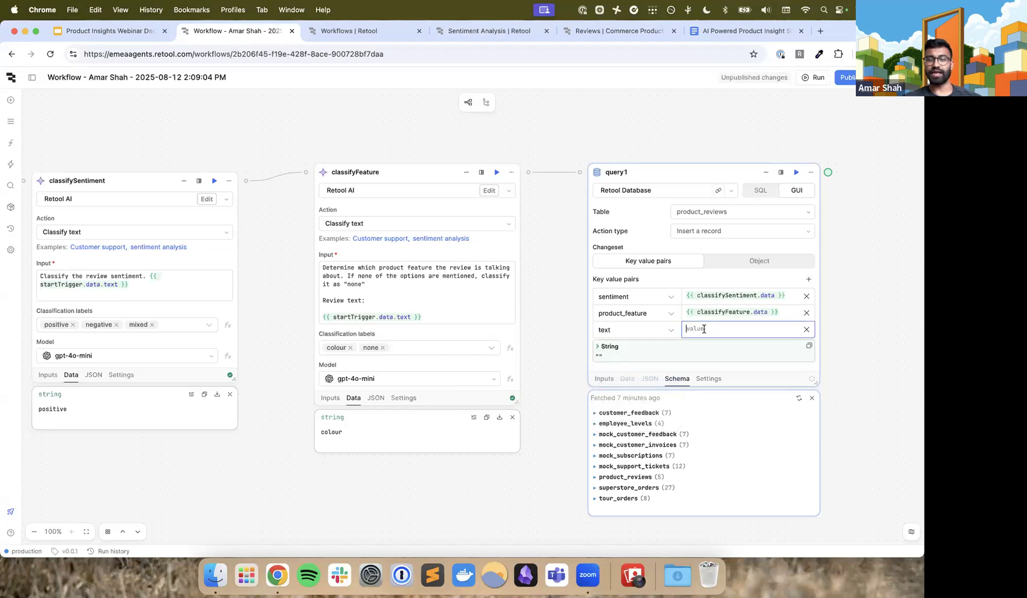
type("{{ sta")
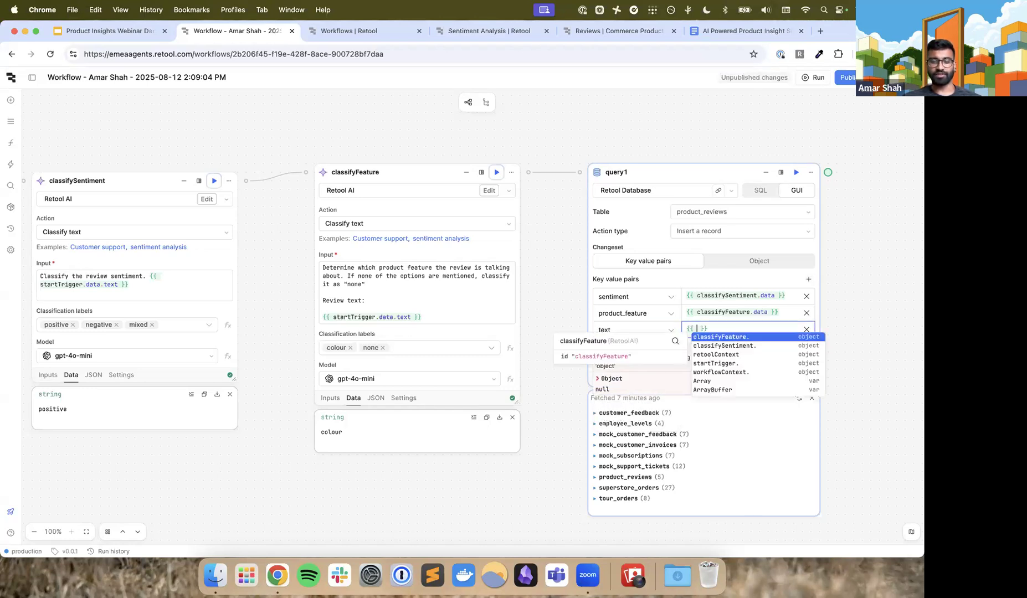
type("rtTrigger.data.te")
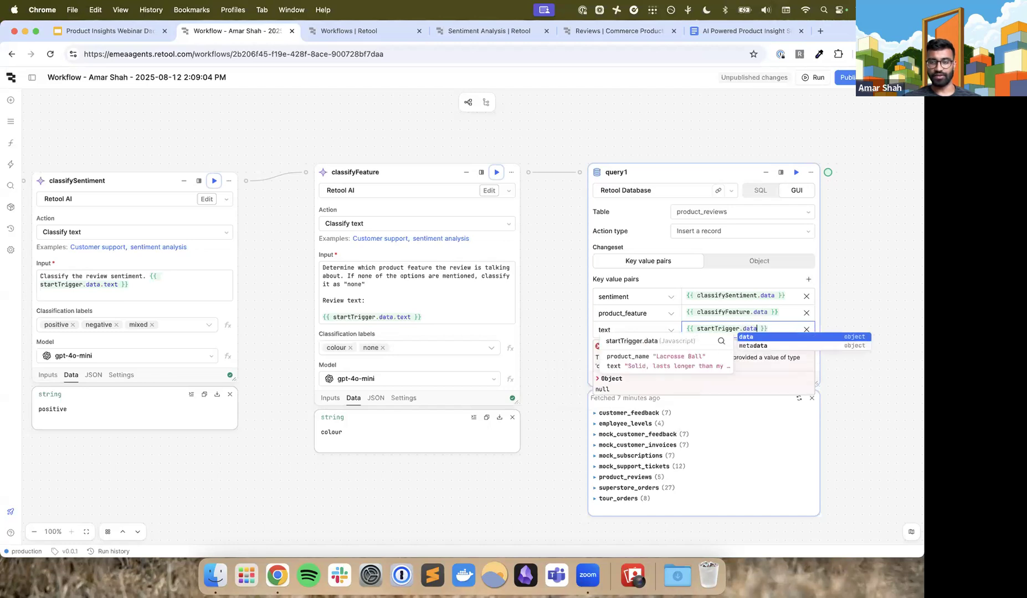
type("xt")
Add a key value pair to query1 that maps product_name to {{ startTrigger.data.product_name }}
left_click(808, 279)
type("id")
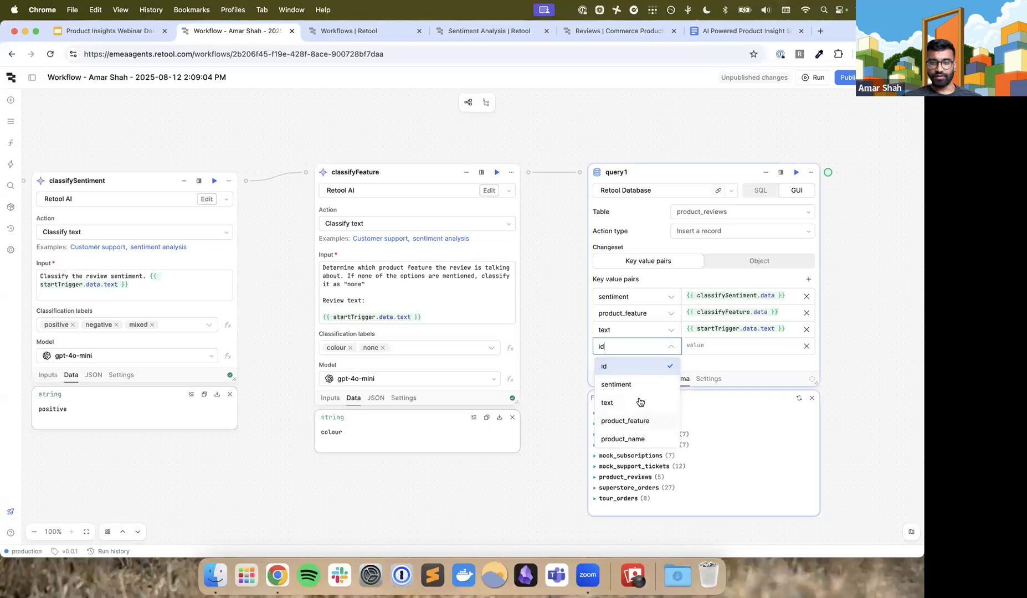
left_click(635, 440)
left_click(711, 347)
type("{{ startTrigger.data.")
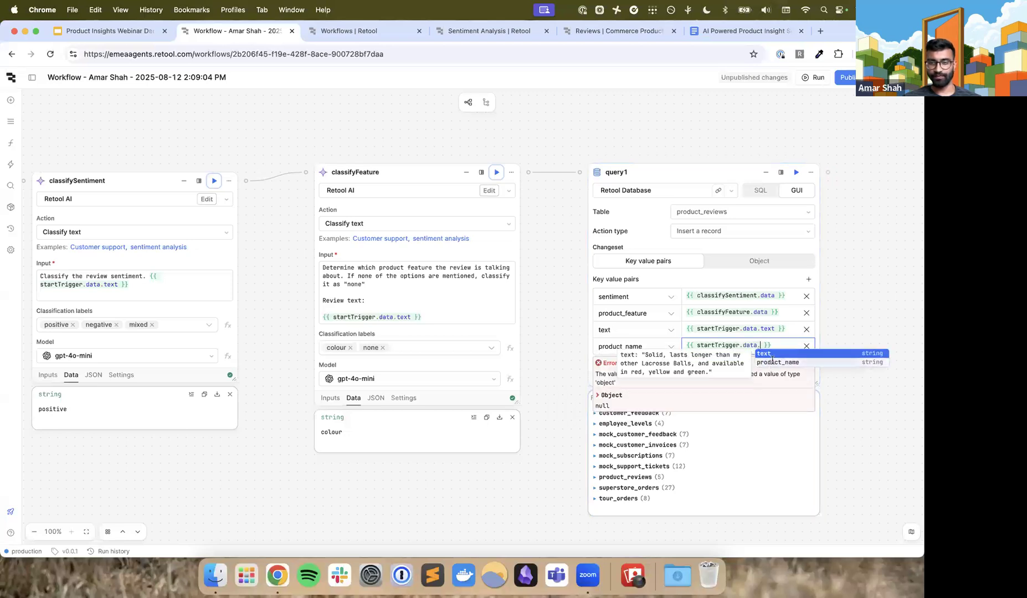
left_click(772, 361)
left_click(833, 333)
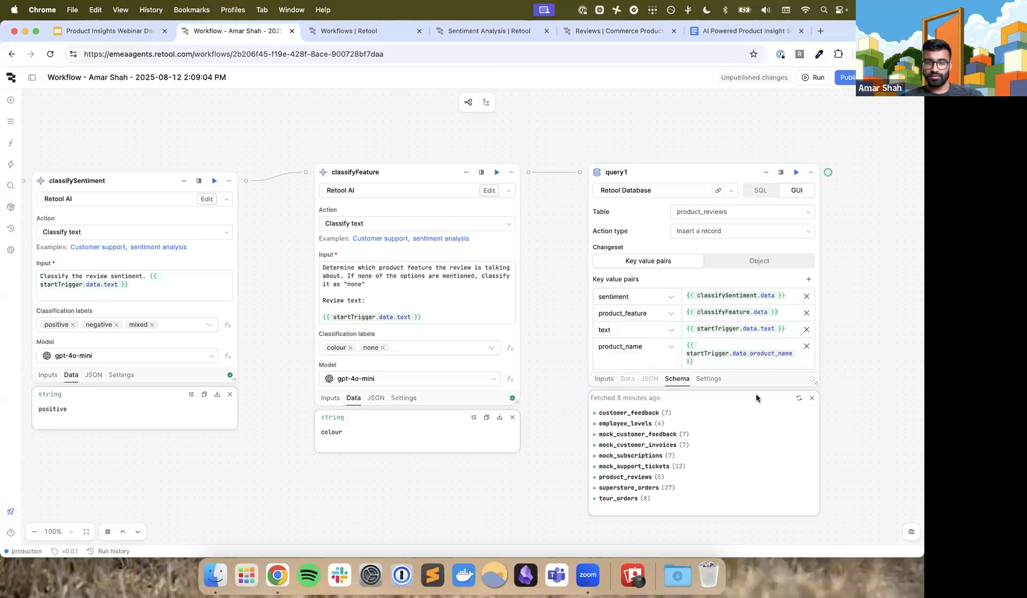
left_click(743, 428)
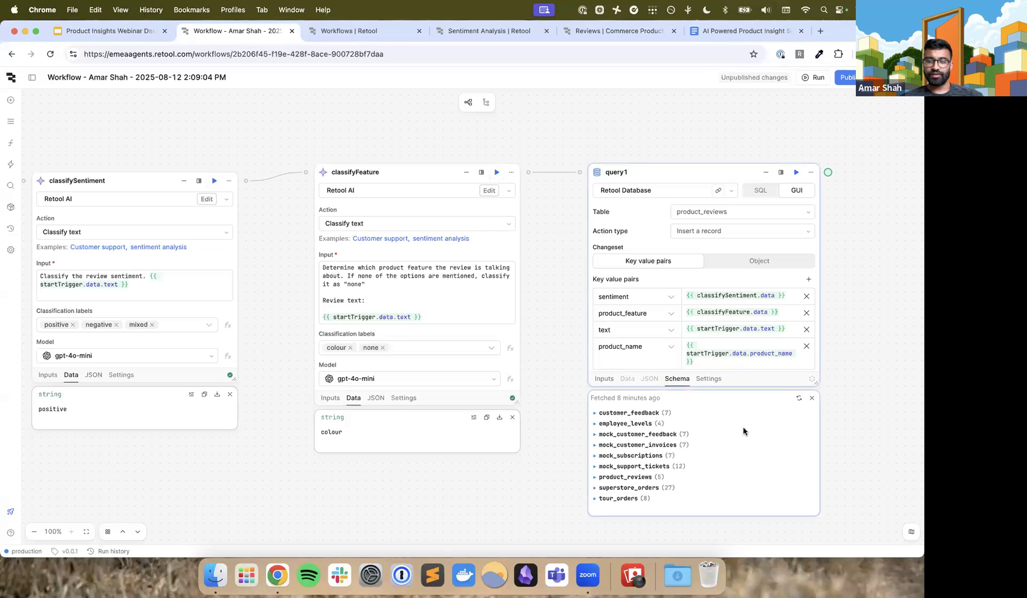
Run the query1 block and resize it to check its key value pairs against the returned record
left_click(796, 175)
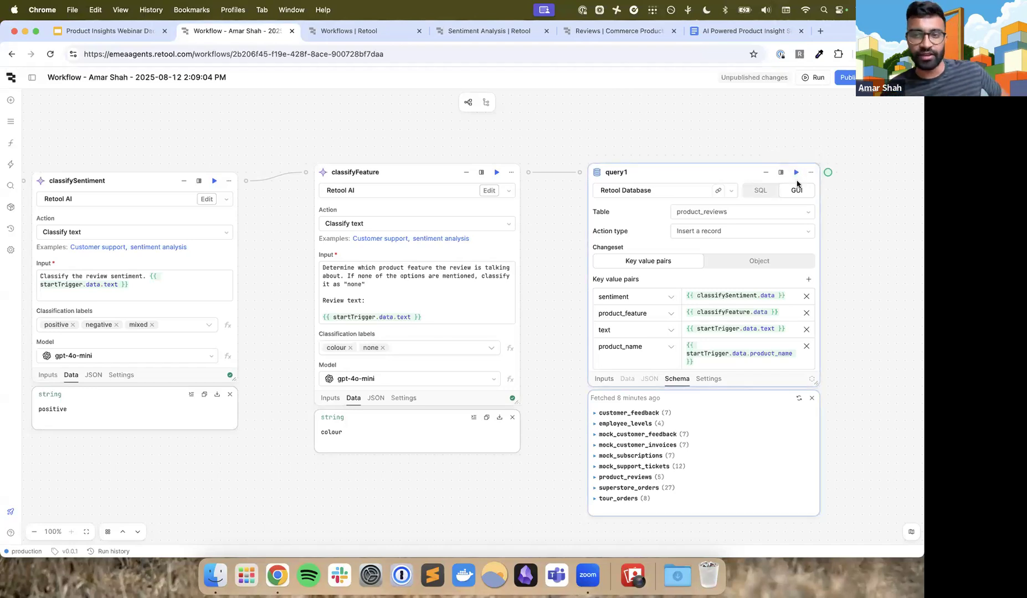
left_click(796, 172)
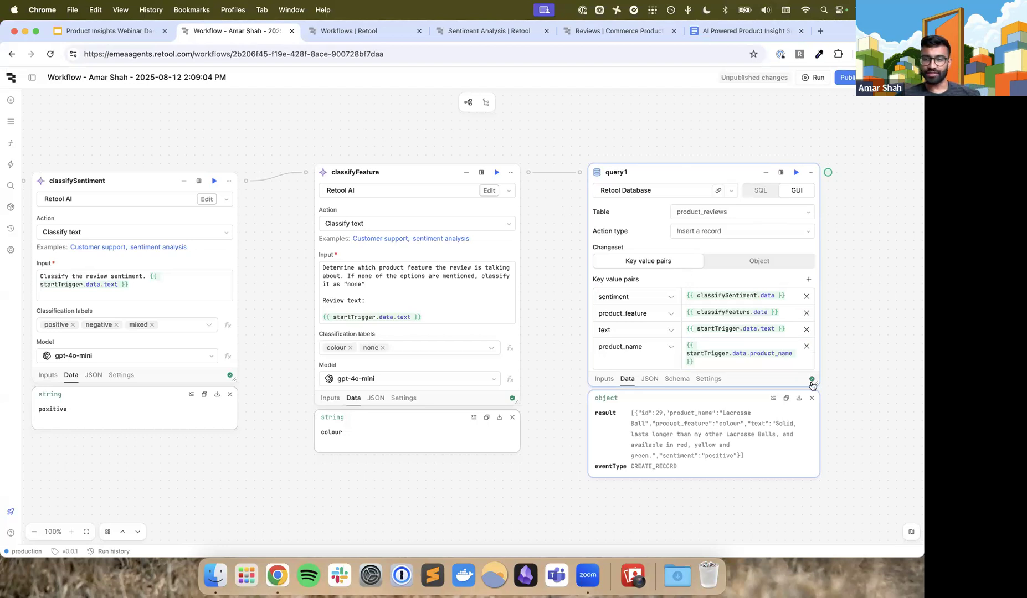
left_click_drag(817, 384, 784, 239)
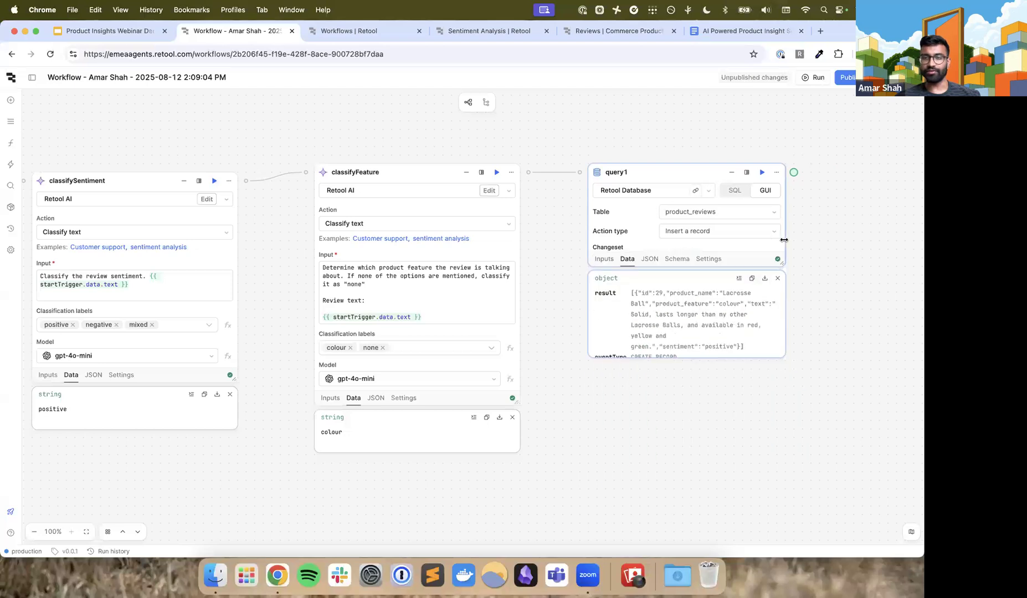
scroll(727, 227, "down", 3)
scroll(727, 227, "up", 3)
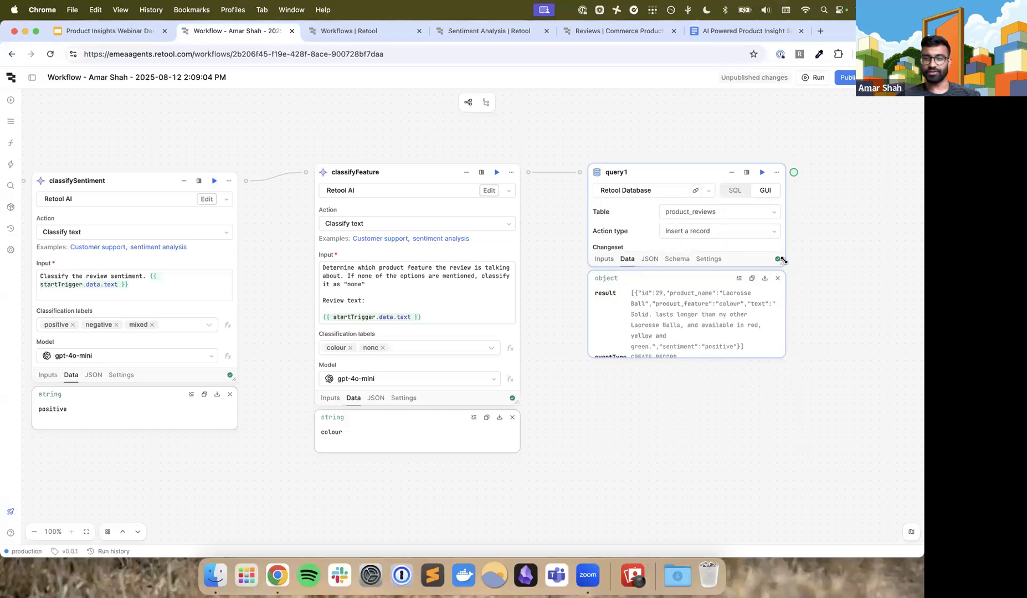
left_click_drag(780, 262, 818, 358)
scroll(750, 314, "down", 1)
left_click(750, 313)
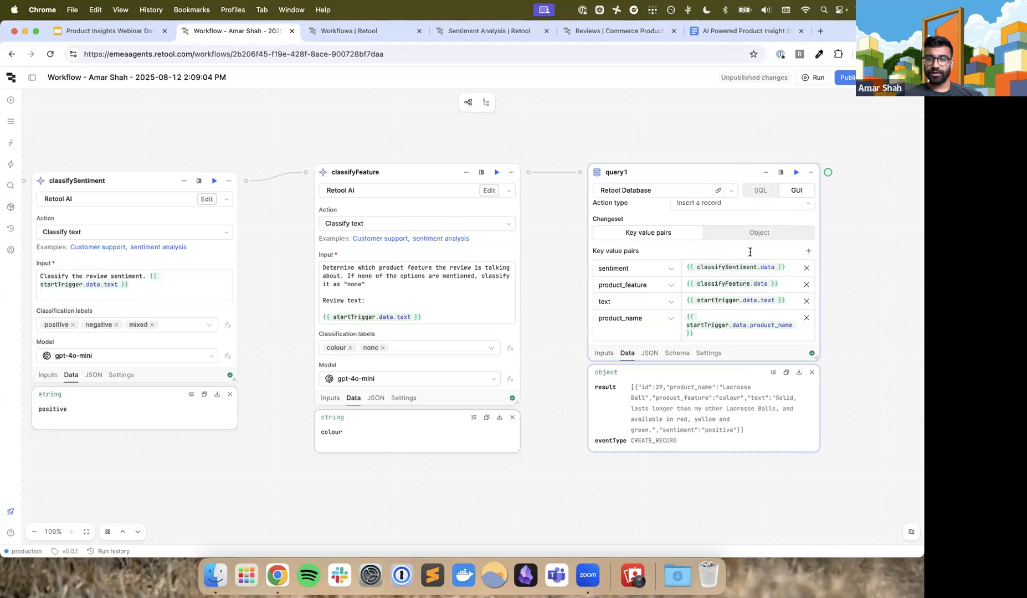
scroll(718, 244, "up", 2)
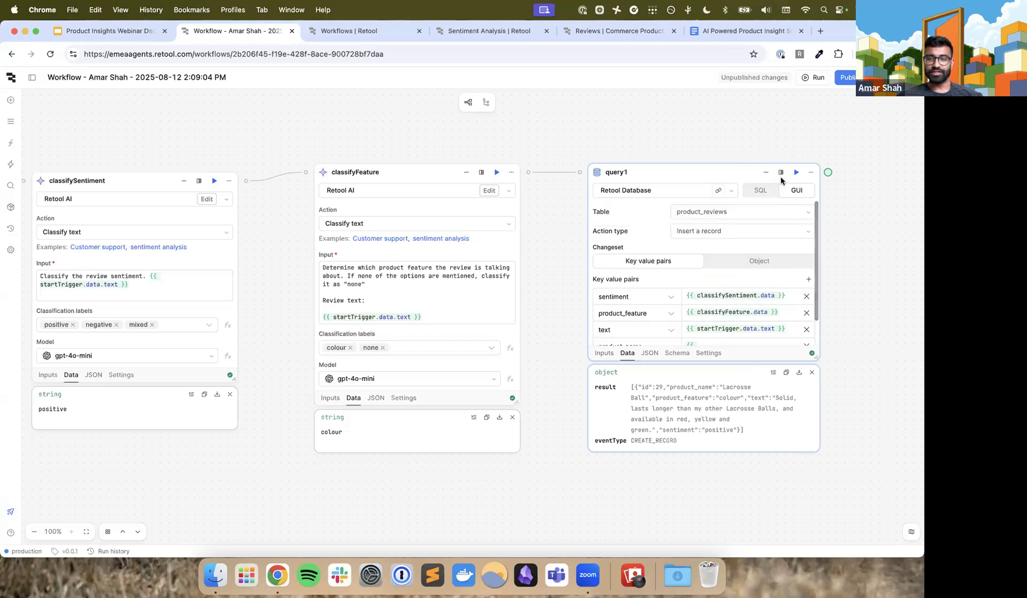
scroll(720, 277, "down", 2)
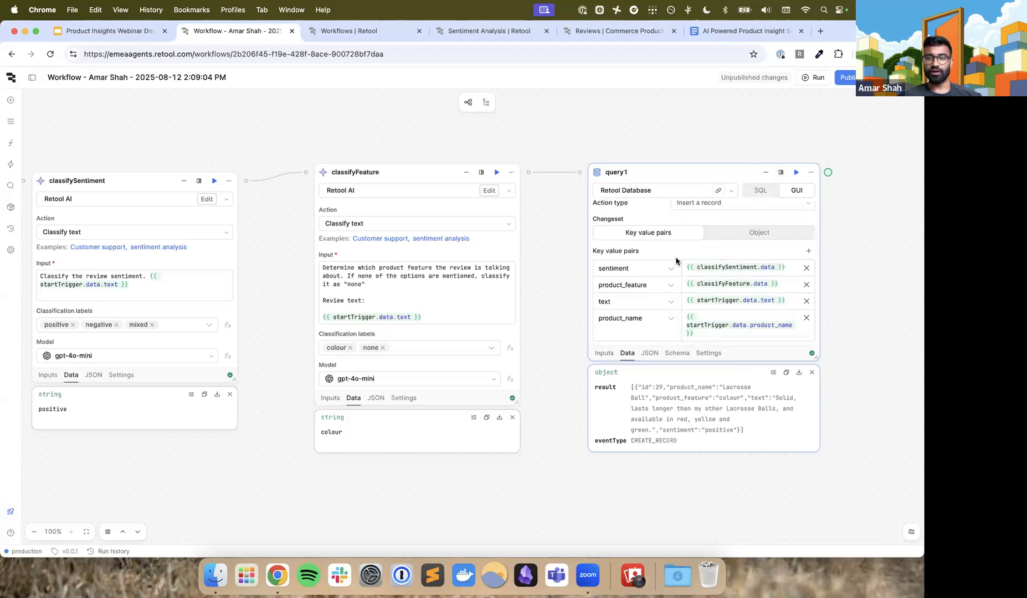
scroll(660, 277, "up", 2)
scroll(643, 308, "down", 2)
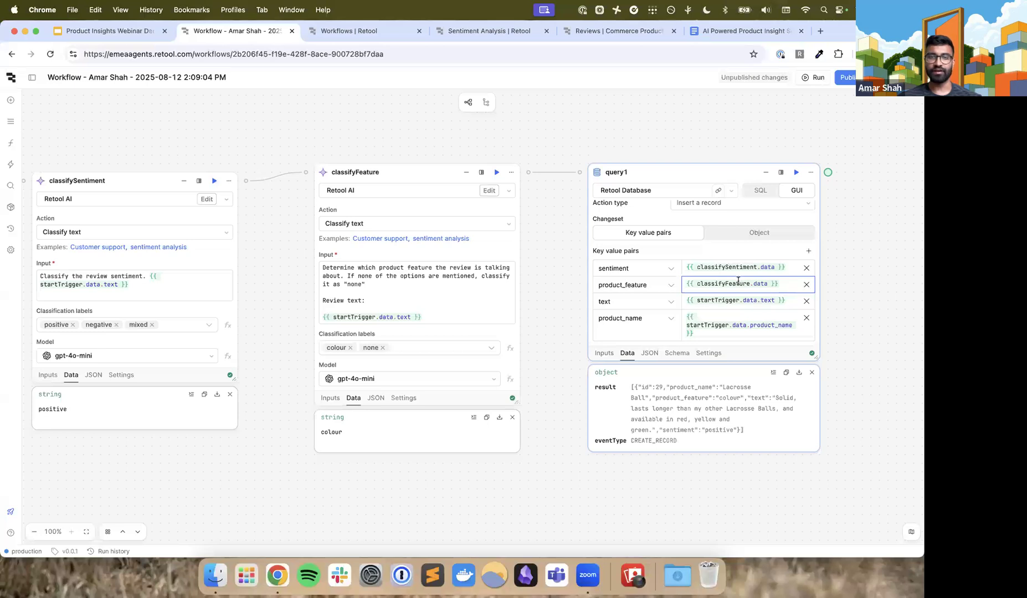
Open Retool Database in a separate tab and look through the product_reviews rows for the inserted review
left_click(8, 75)
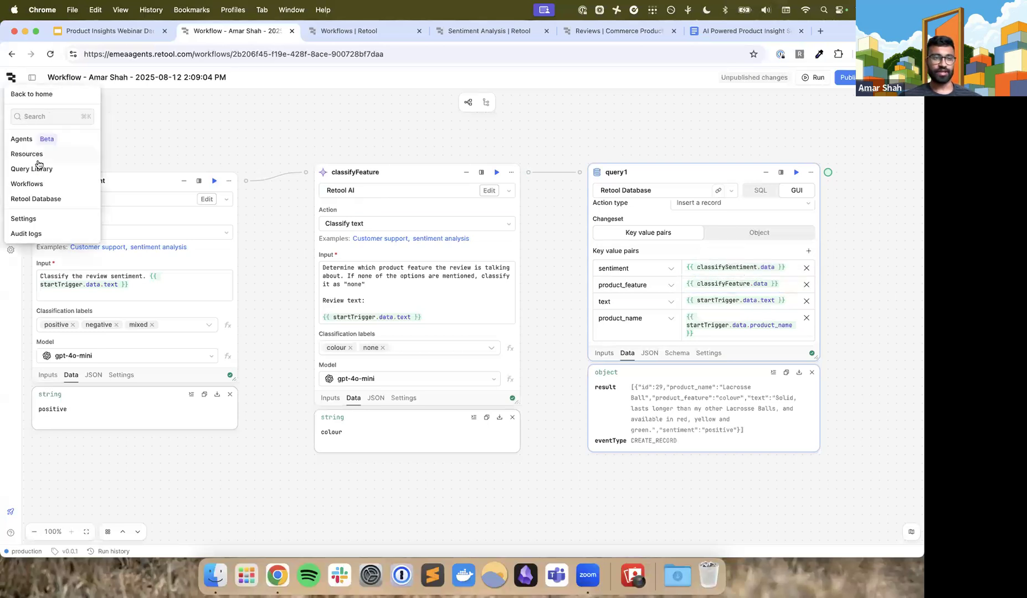
left_click(47, 198, "super")
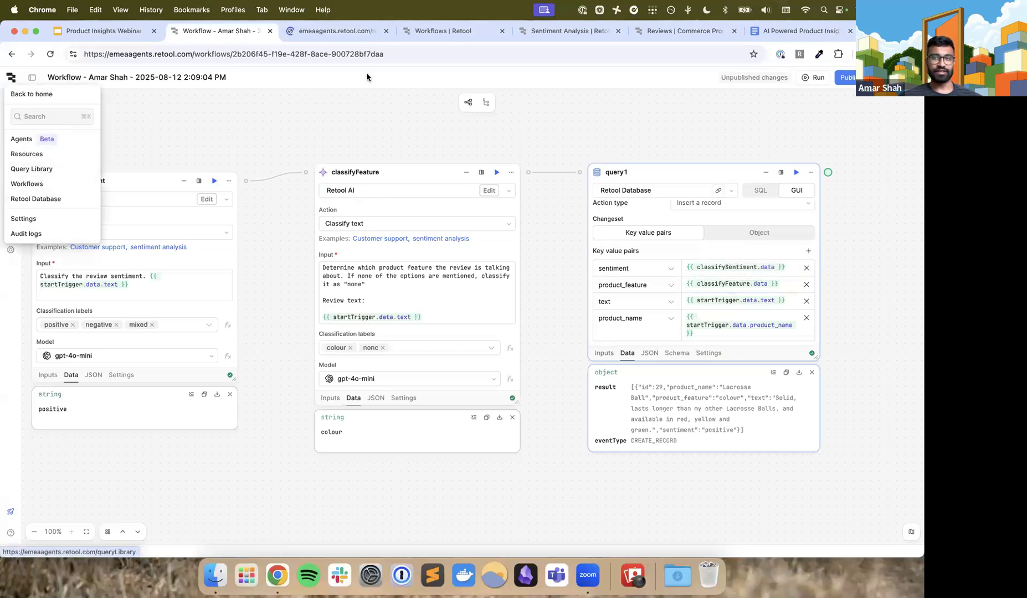
left_click(325, 32)
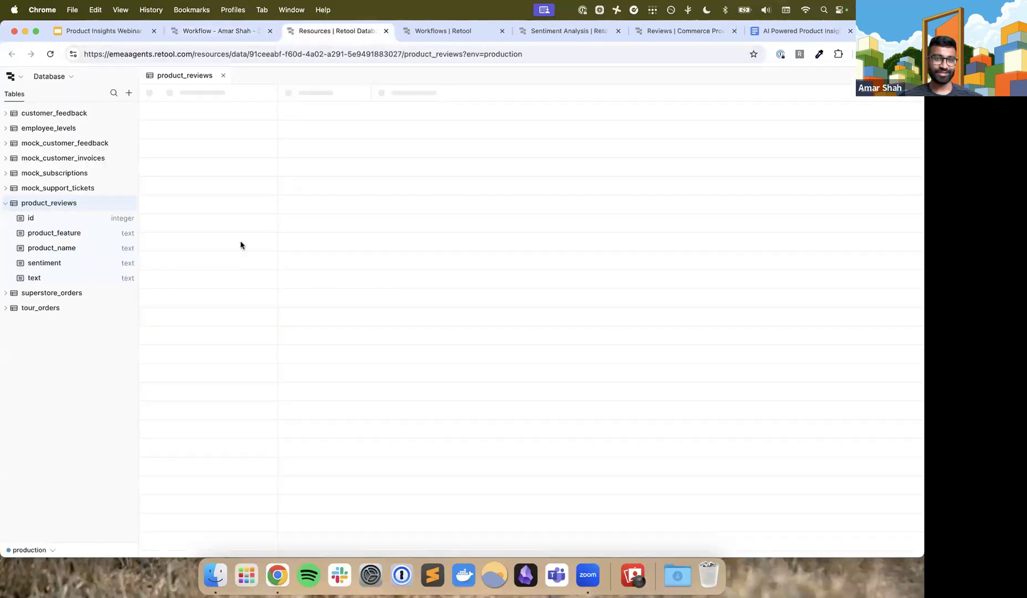
scroll(250, 299, "down", 10)
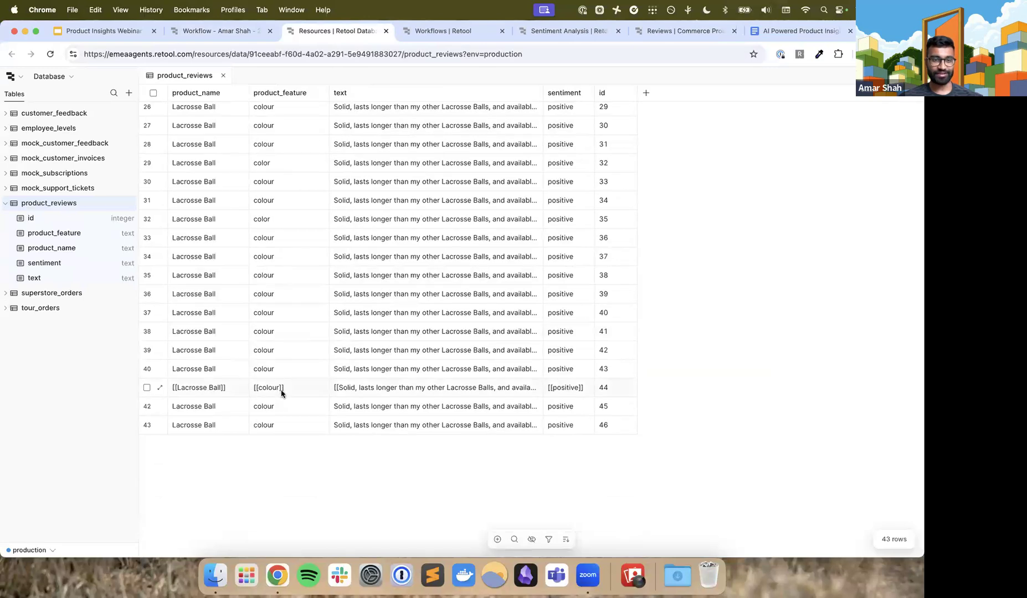
scroll(281, 390, "up", 5)
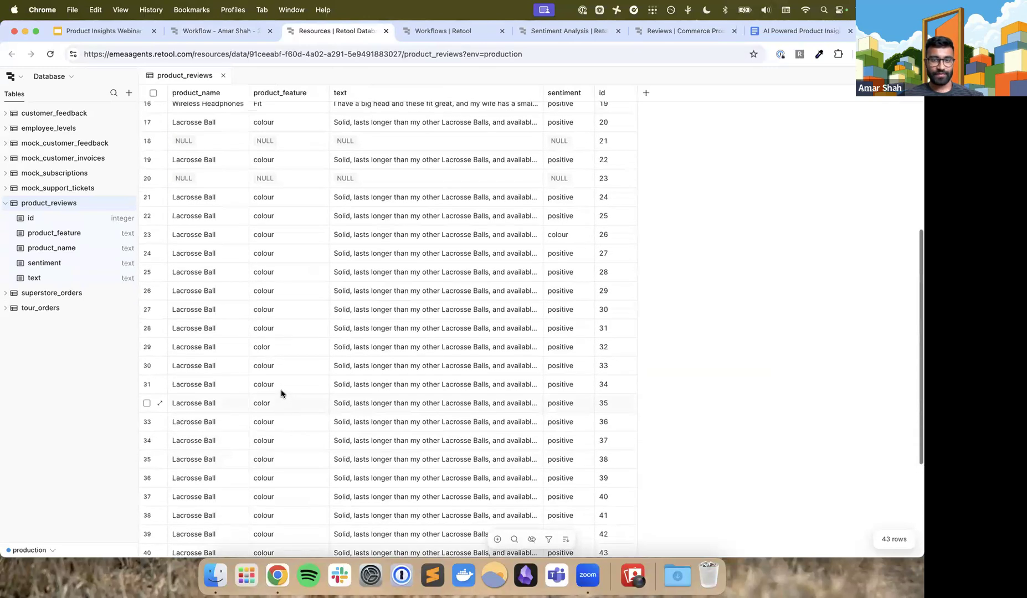
scroll(335, 293, "down", 4)
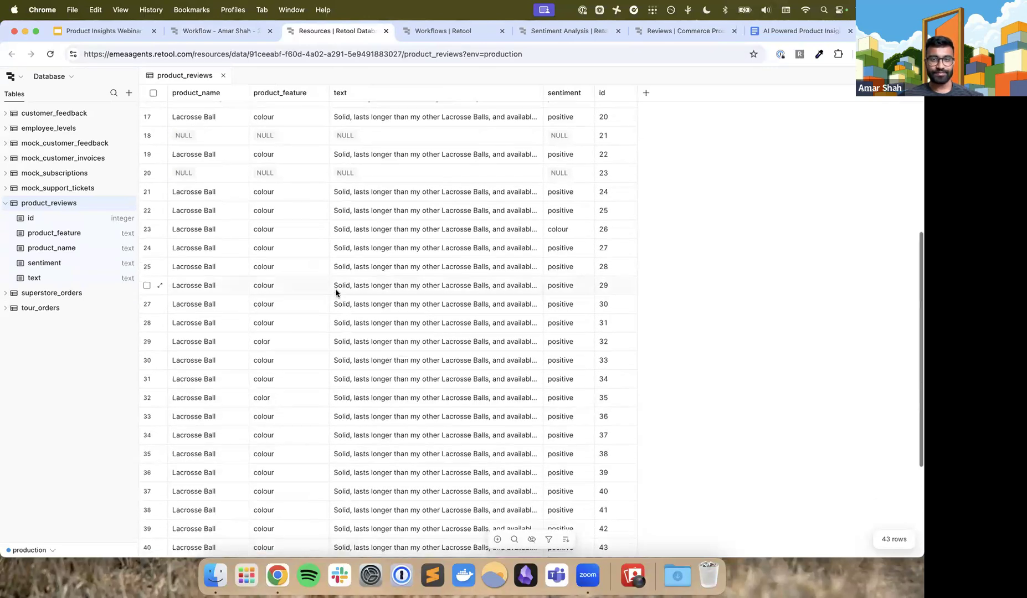
Return to the workflow and review its chain of blocks from startTrigger through classifySentiment and classifyFeature to query1
left_click(219, 32)
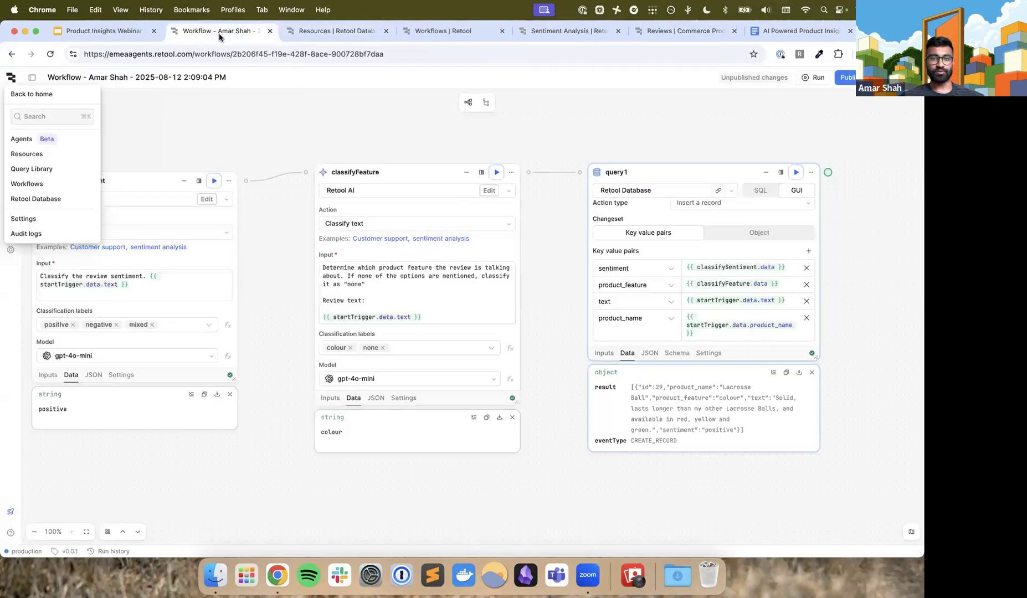
scroll(359, 273, "left", 3)
scroll(360, 273, "left", 8)
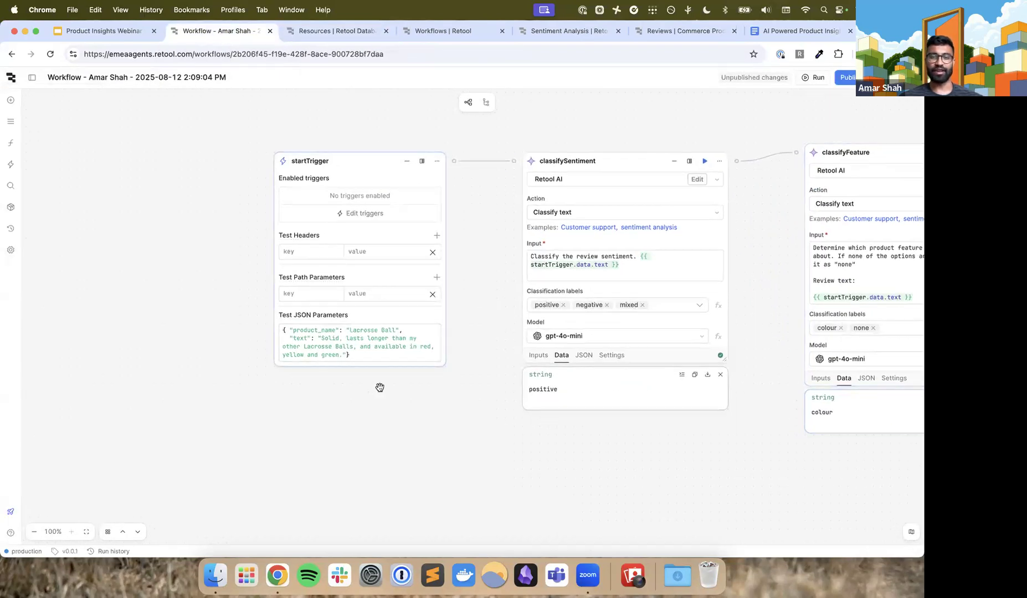
scroll(385, 360, "right", 3)
scroll(387, 359, "right", 3)
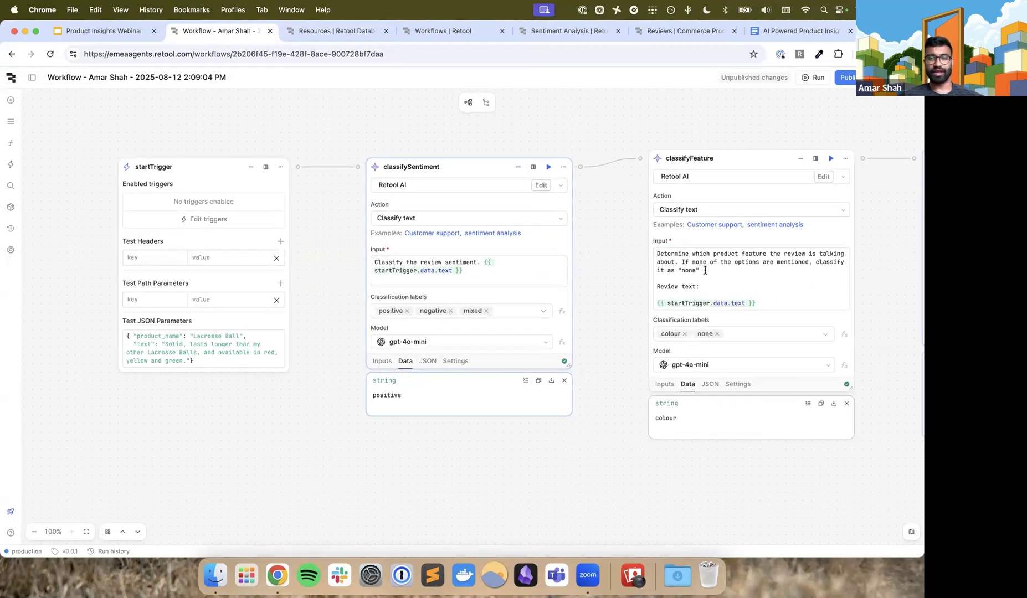
scroll(421, 263, "right", 3)
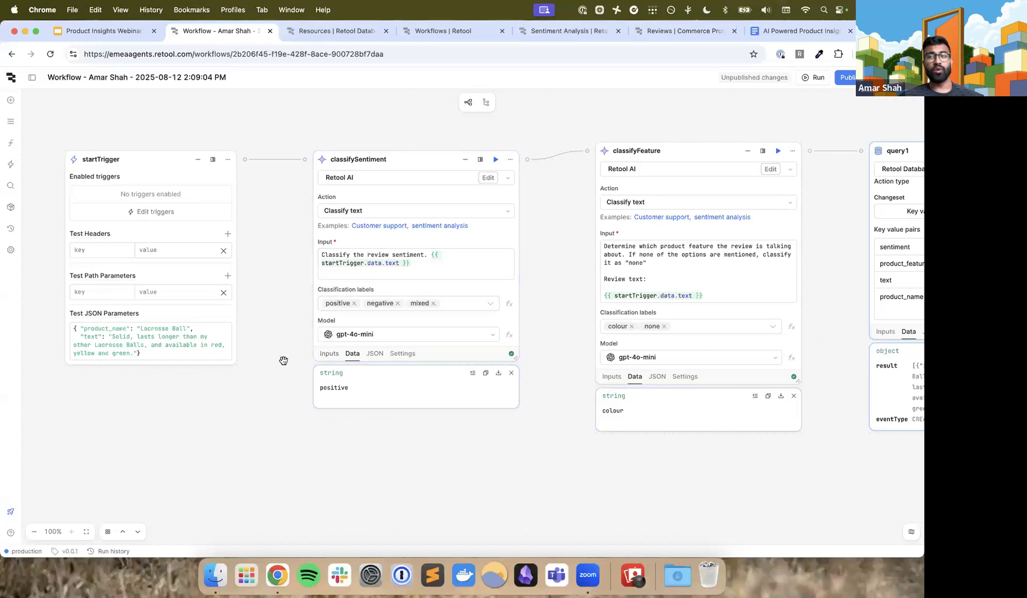
scroll(283, 360, "right", 5)
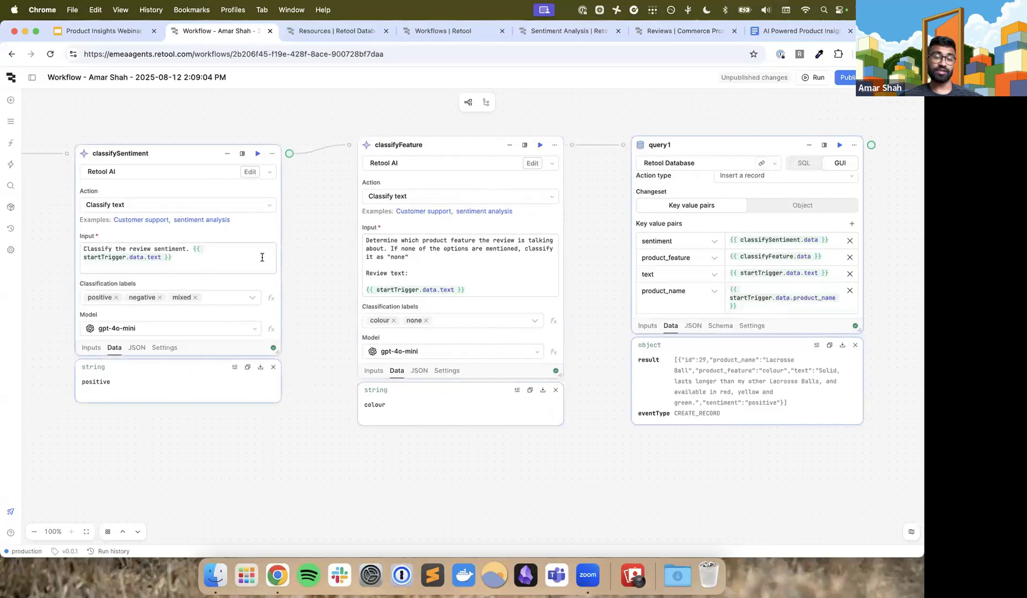
scroll(498, 266, "right", 2)
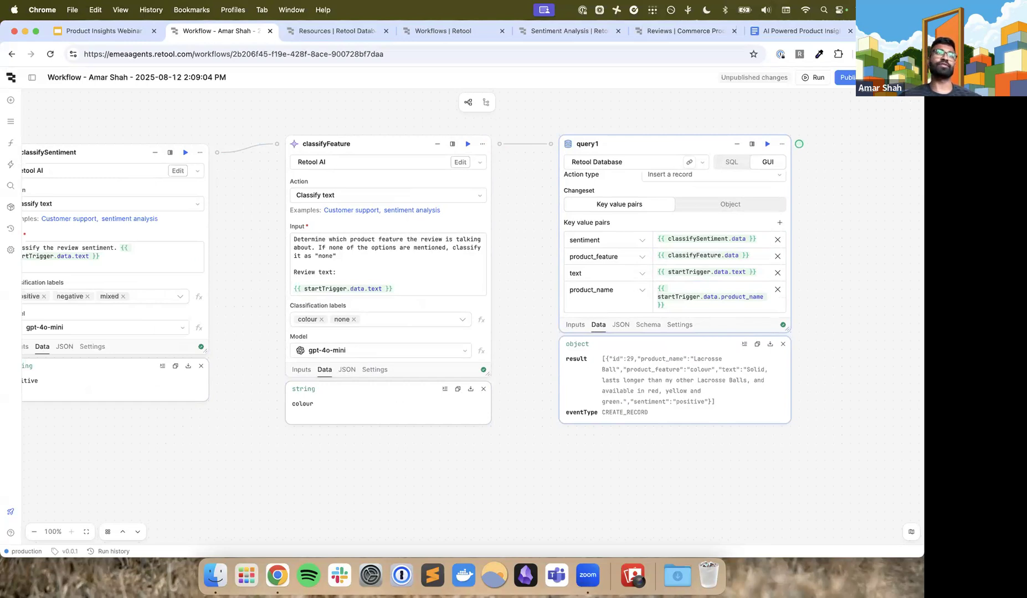
Examine the finished Product Insights Suite app's sentiment chart, chat, review mentions chart and reviews table
left_click(670, 33)
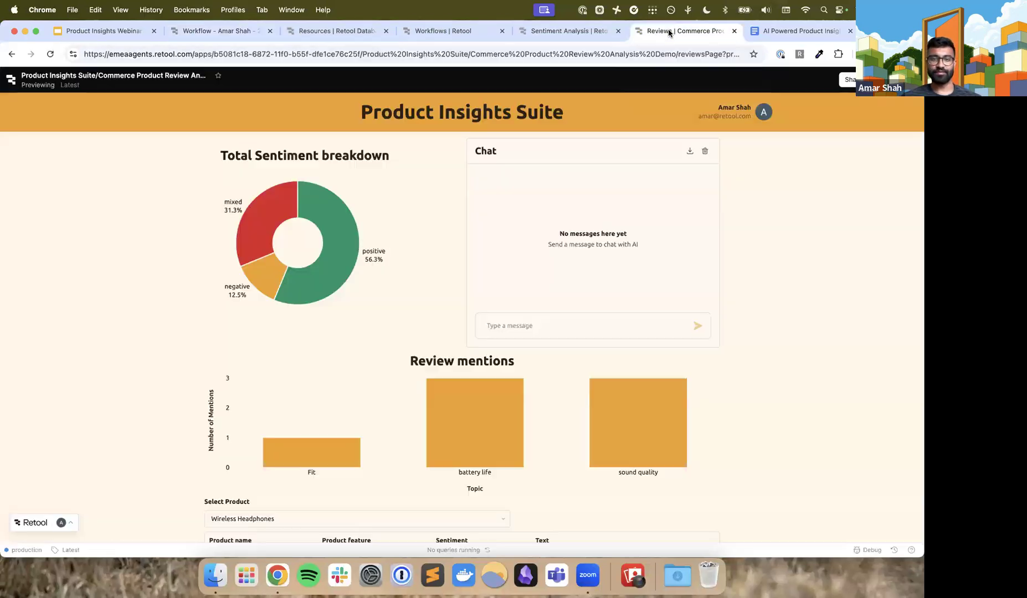
scroll(716, 291, "down", 3)
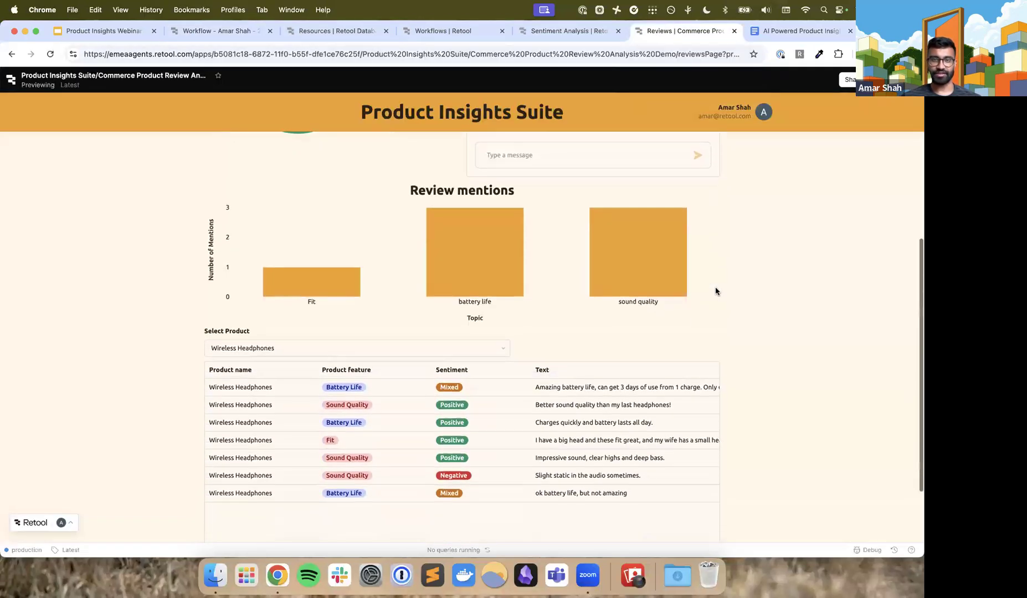
scroll(716, 291, "up", 3)
scroll(715, 290, "down", 1)
scroll(715, 291, "up", 1)
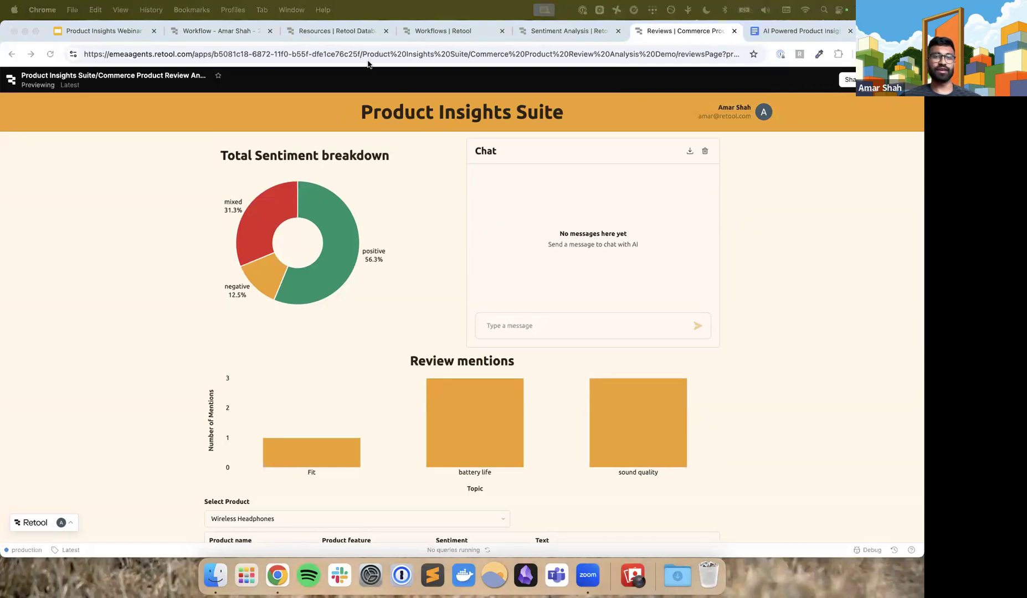
Leave the workflow editor for the Retool home and open the list of published apps
left_click(201, 33)
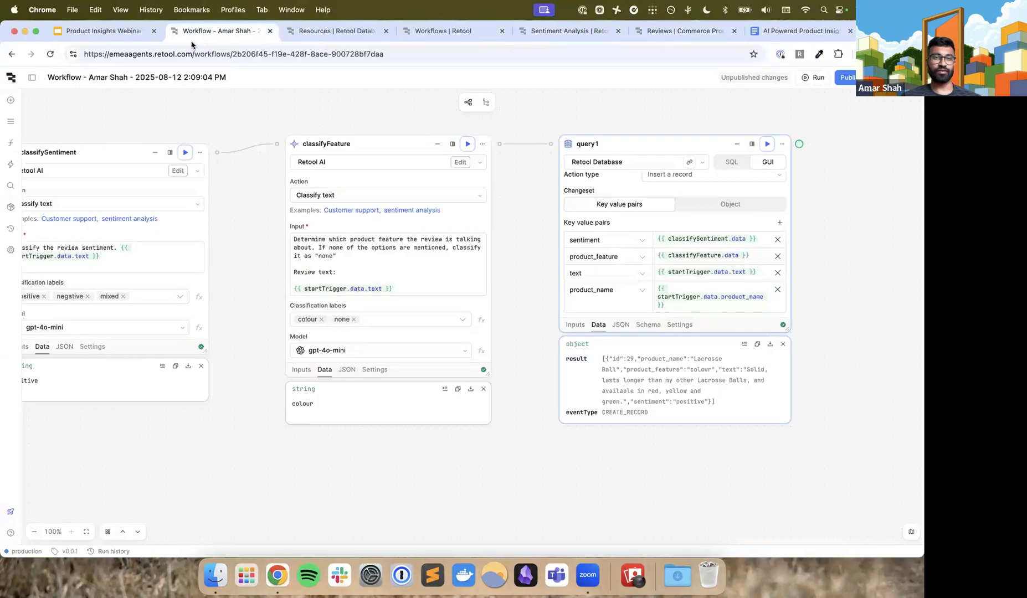
left_click(10, 81)
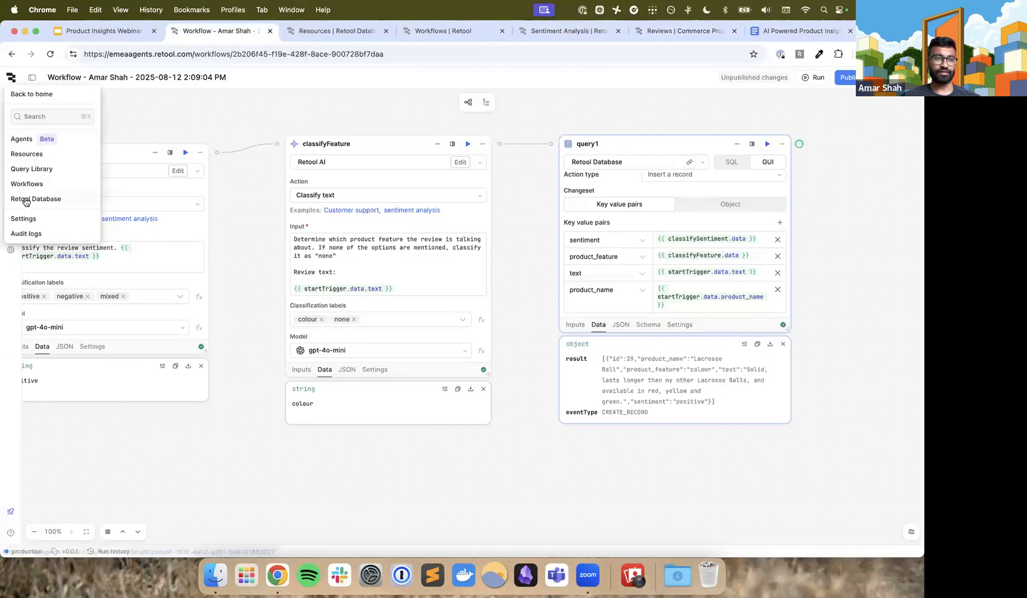
left_click(54, 95)
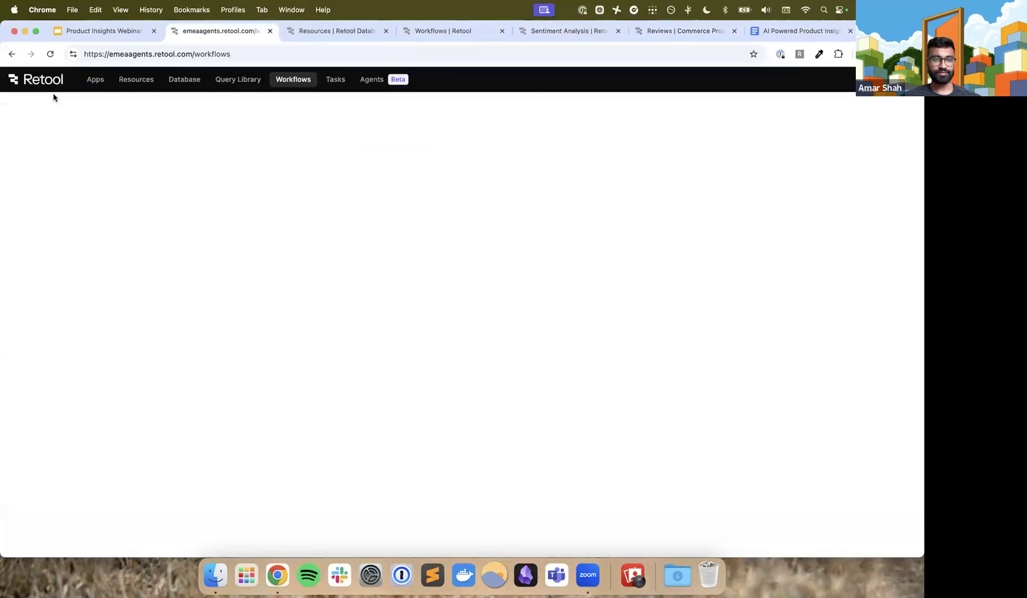
left_click(96, 82)
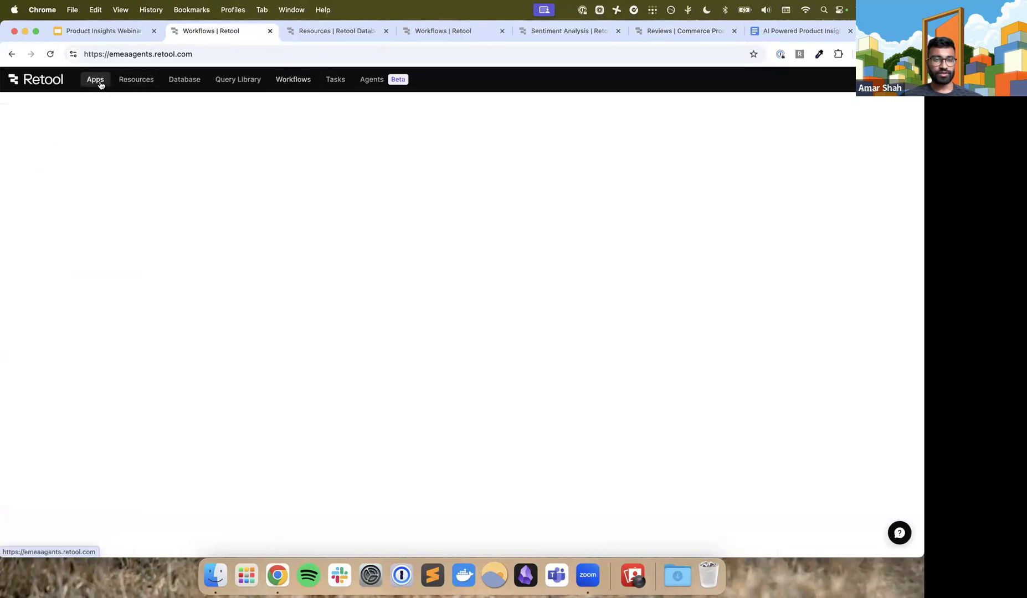
left_click(186, 139)
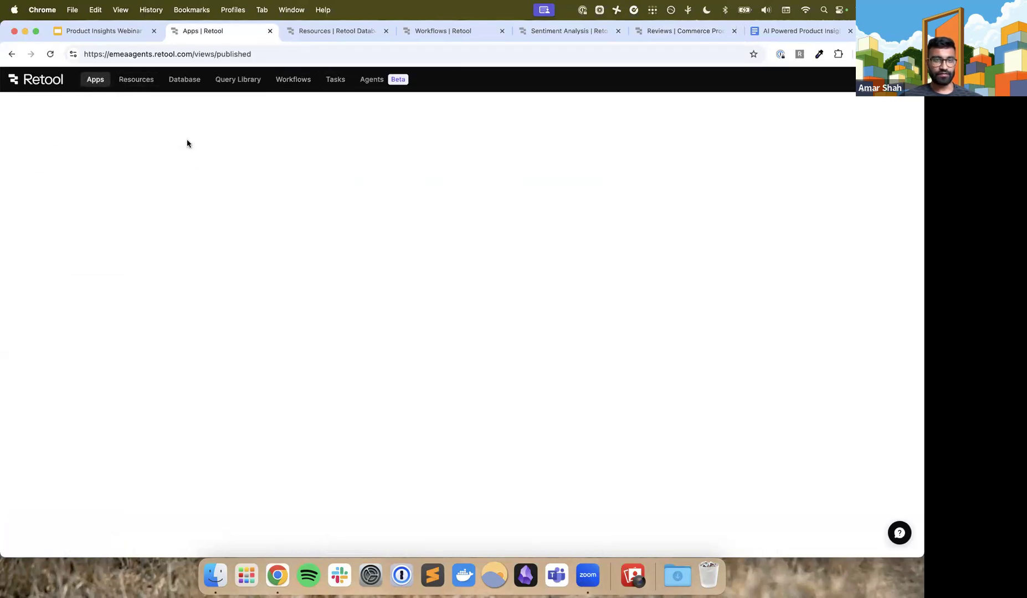
scroll(254, 319, "down", 8)
scroll(255, 319, "up", 10)
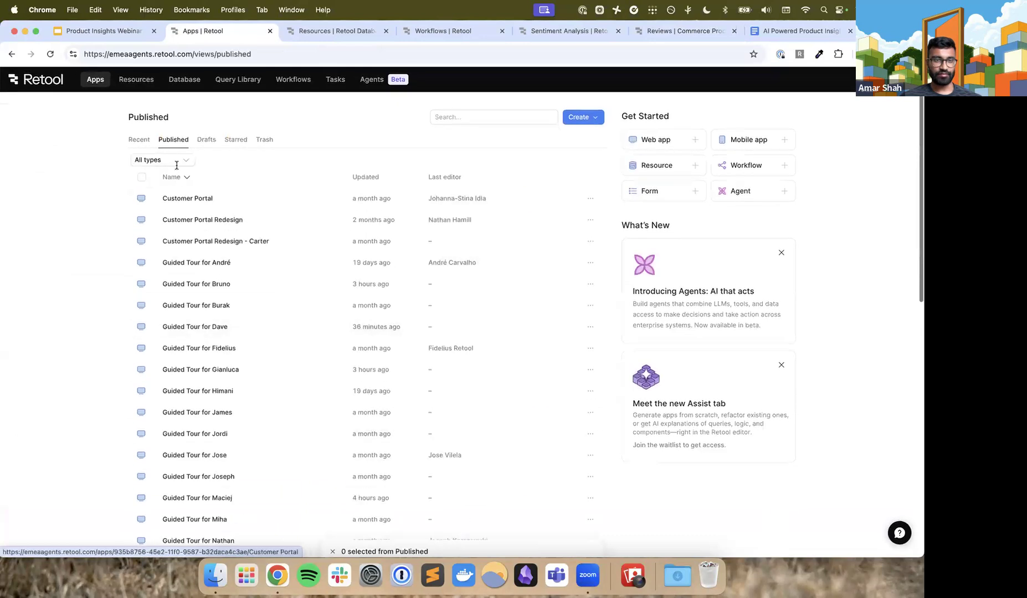
Filter the published items to Folders and open the Product Insights Suite folder
left_click(173, 160)
left_click(163, 234)
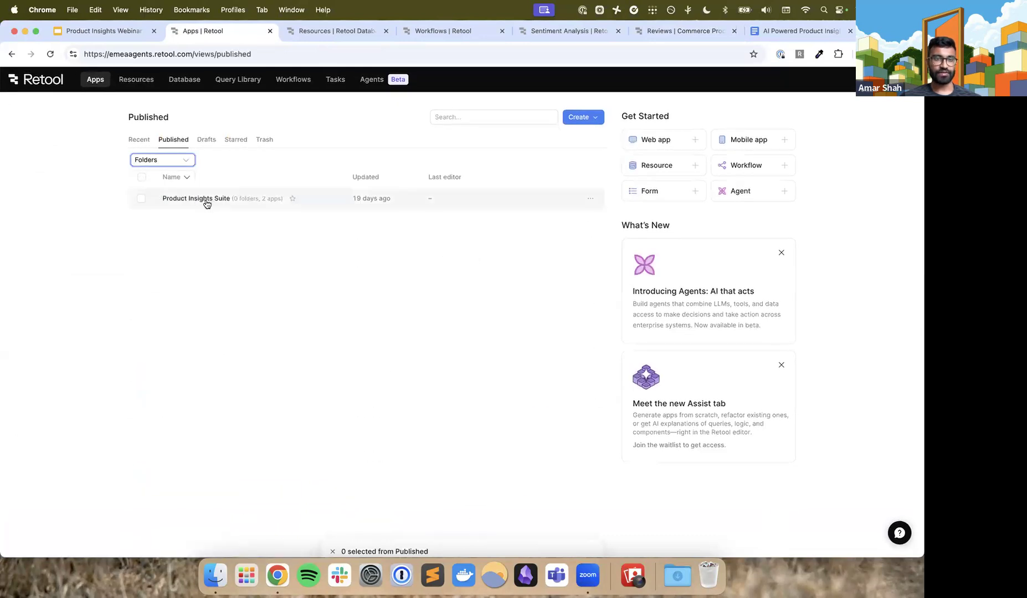
left_click(208, 200)
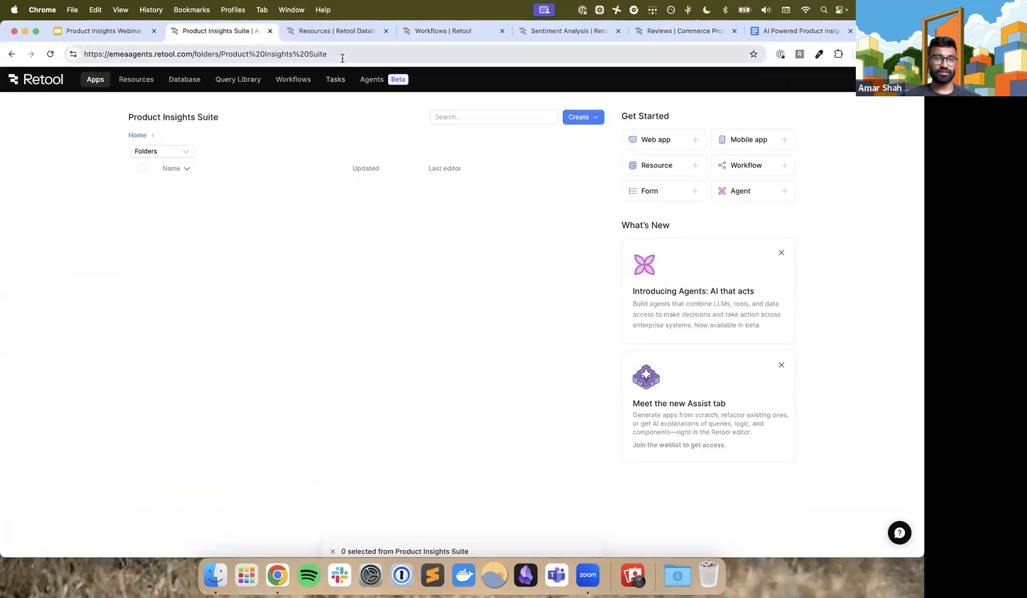
left_click(342, 59)
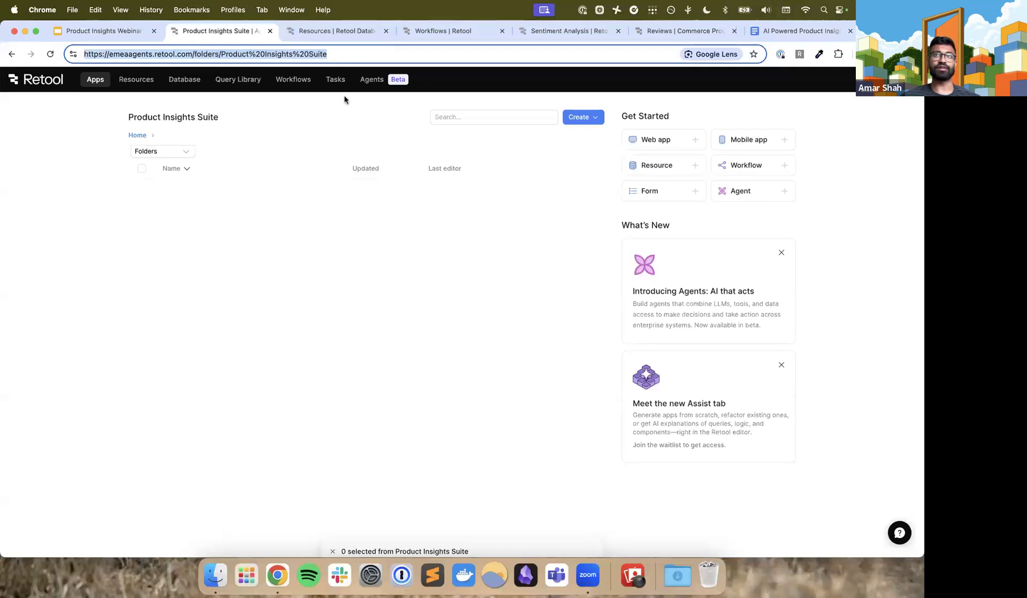
left_click(291, 210)
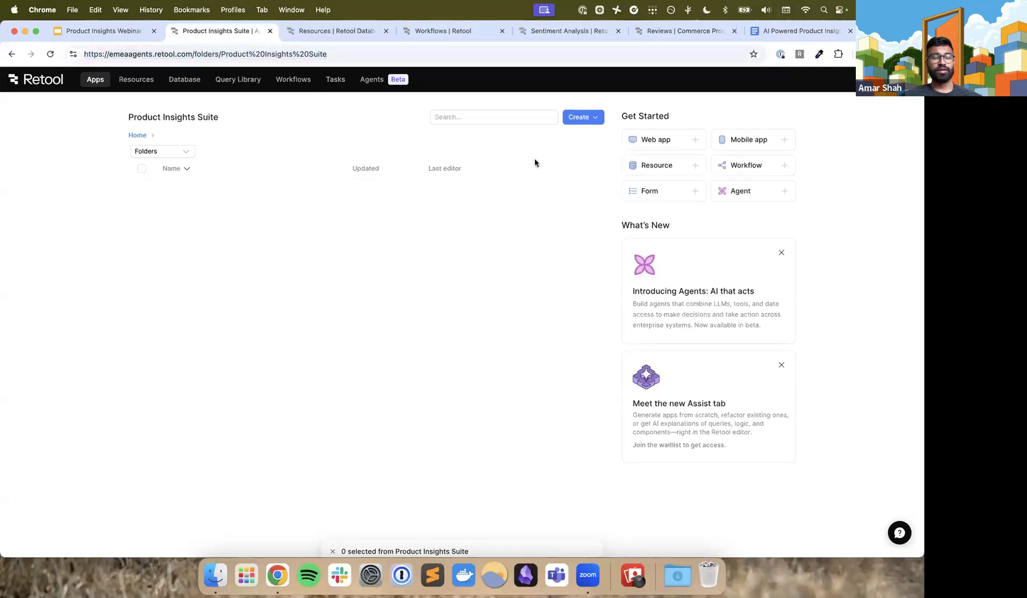
Try to create a new app inside the Product Insights Suite folder
left_click(580, 117)
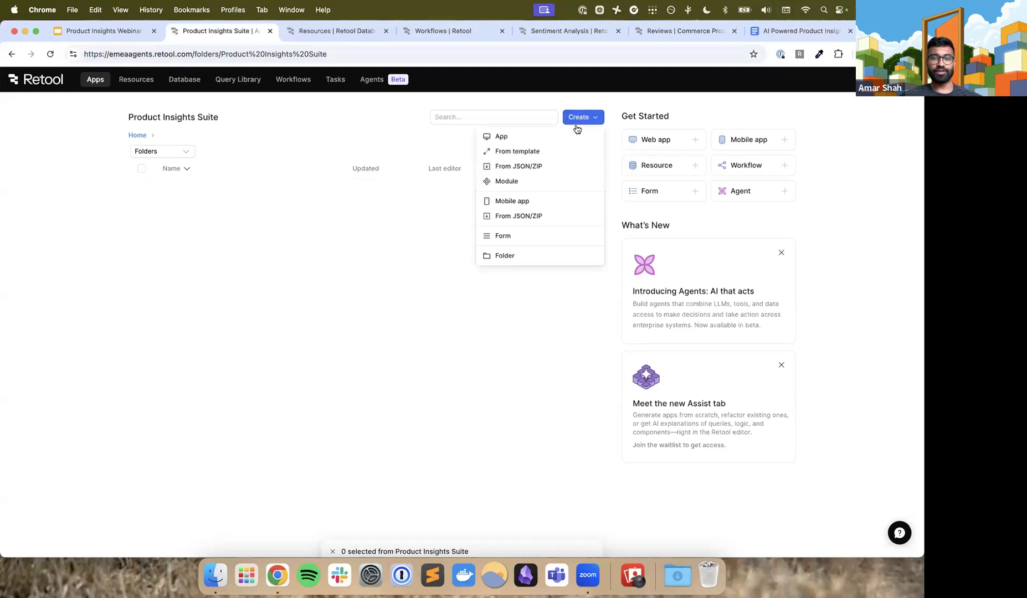
left_click(415, 258)
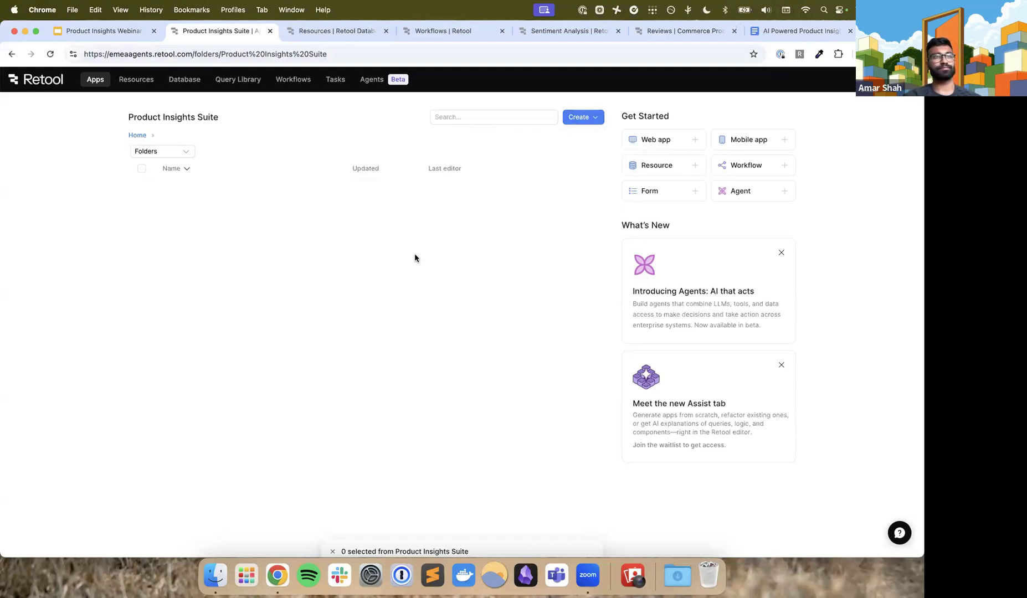
left_click(583, 119)
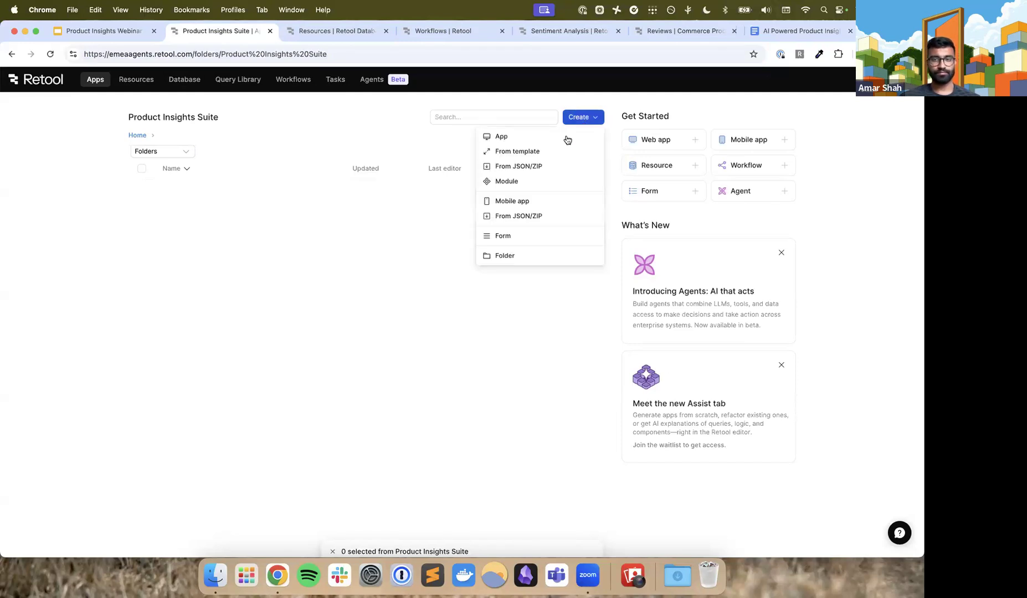
left_click(560, 143)
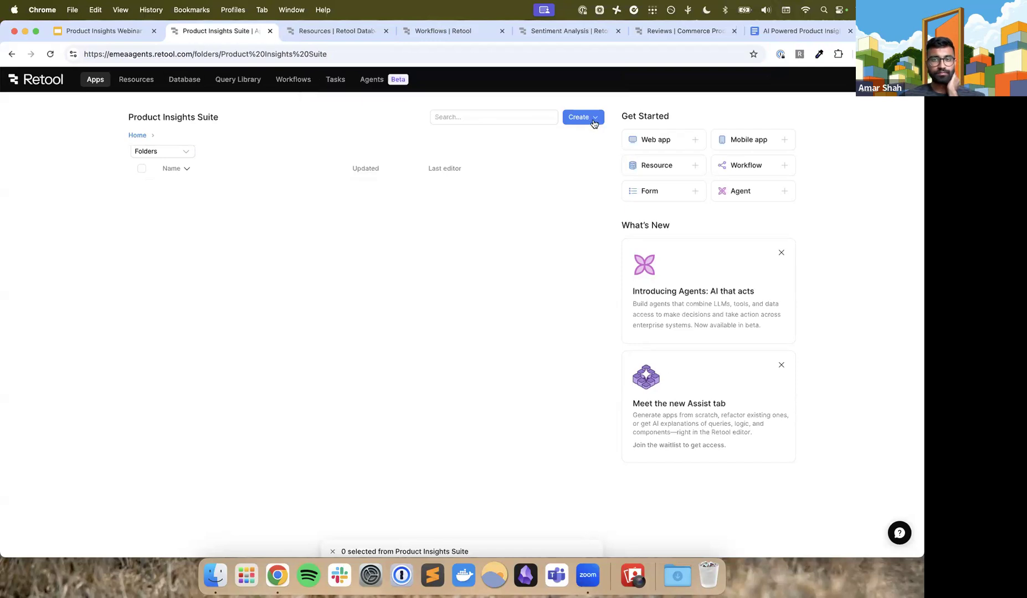
left_click(592, 121)
left_click(574, 143)
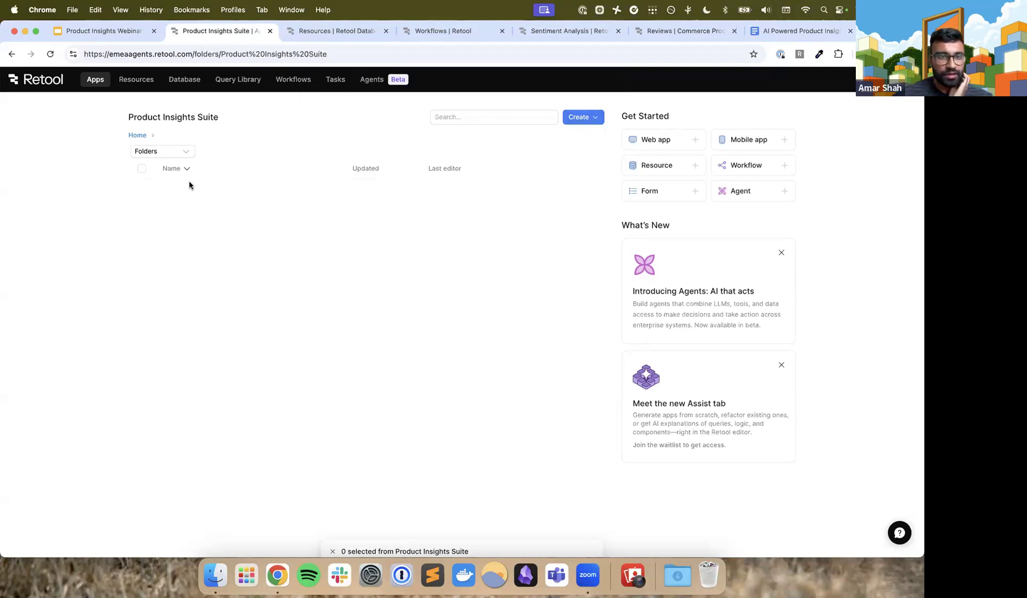
Change the folder's filter to All types to list the apps it contains
left_click(168, 156)
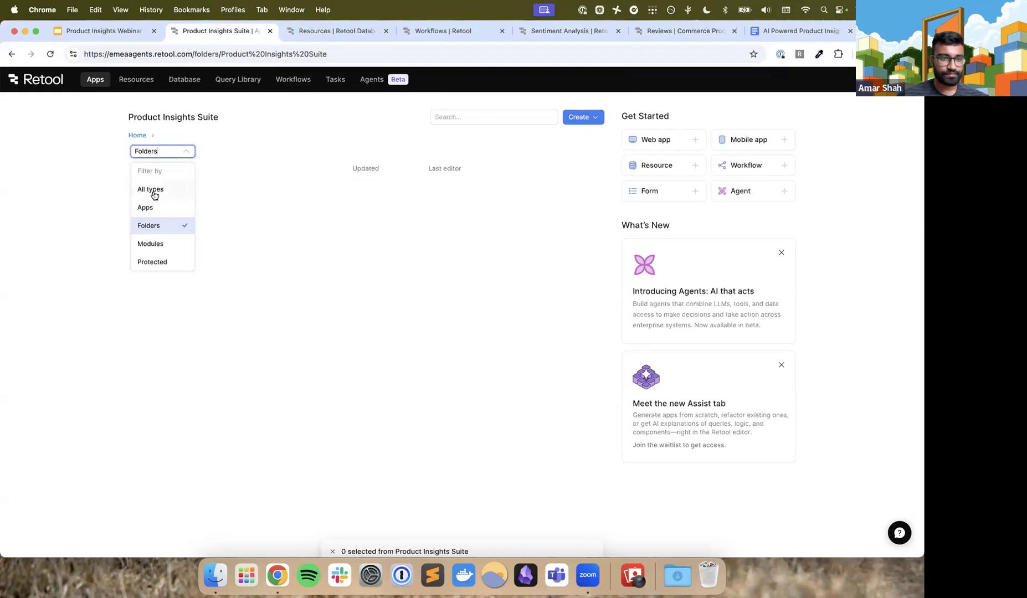
left_click(156, 189)
left_click(581, 117)
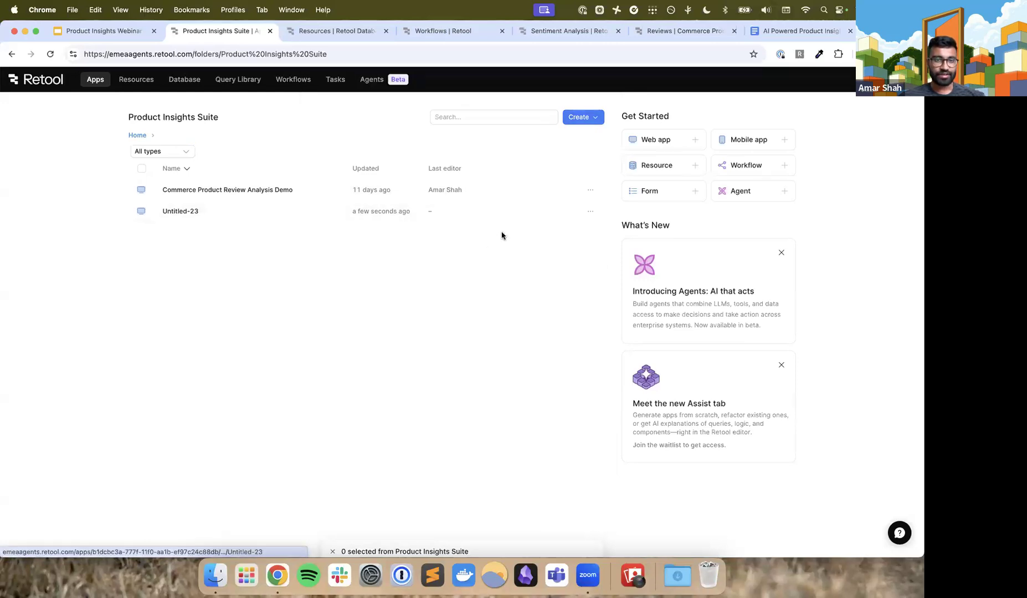
Reload the Product Insights Suite folder page and create a blank app in it
left_click(581, 118)
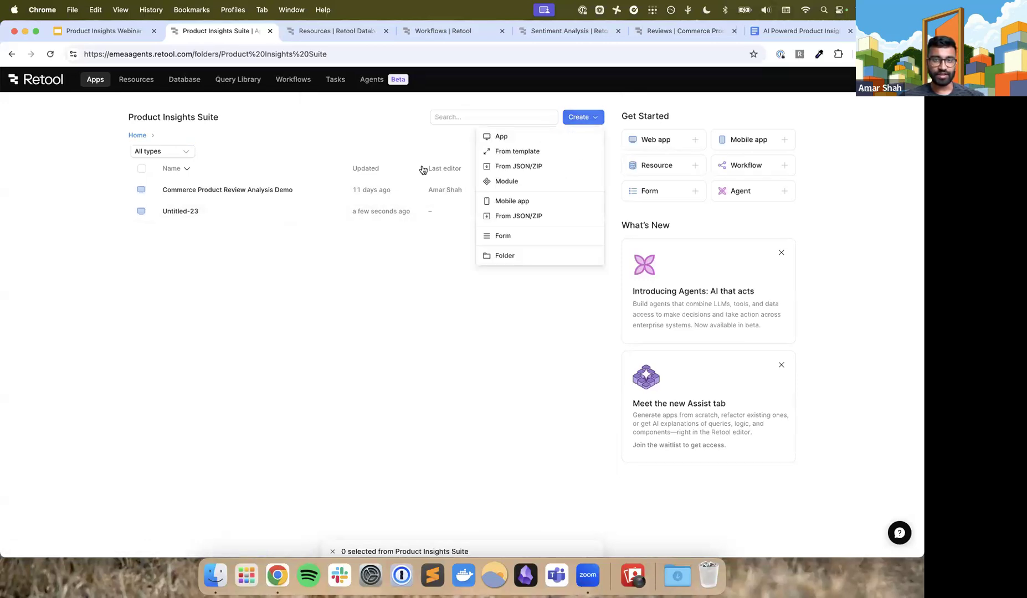
left_click(51, 54)
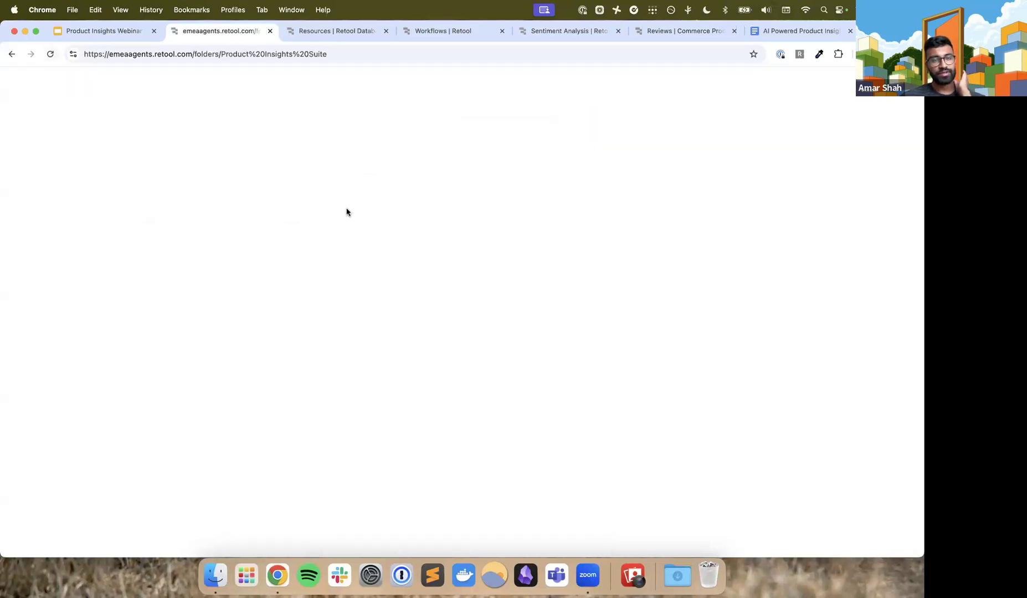
left_click(593, 116)
left_click(572, 139)
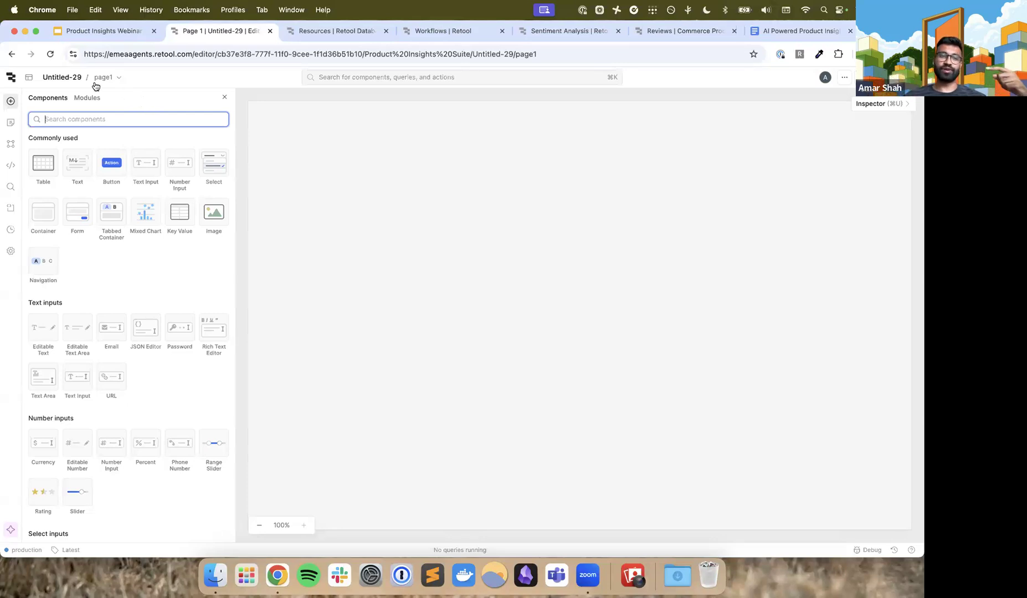
Rename the app to the owner's first name in possessive form followed by "Product Insights Suite" and save the details
left_click(72, 78)
triple_click(311, 148)
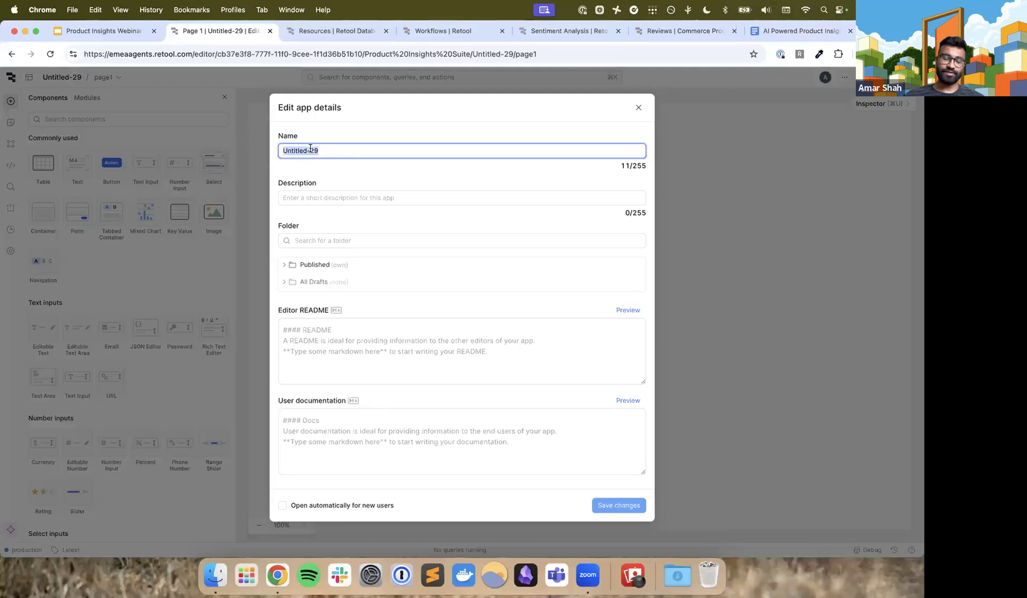
type("Amar's")
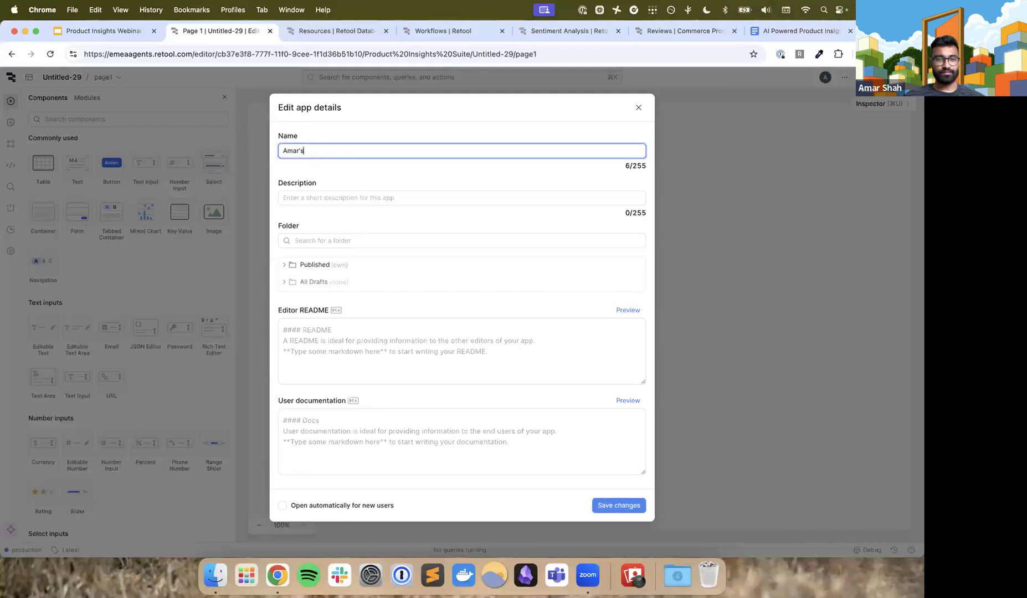
type(" Product Insights Suite")
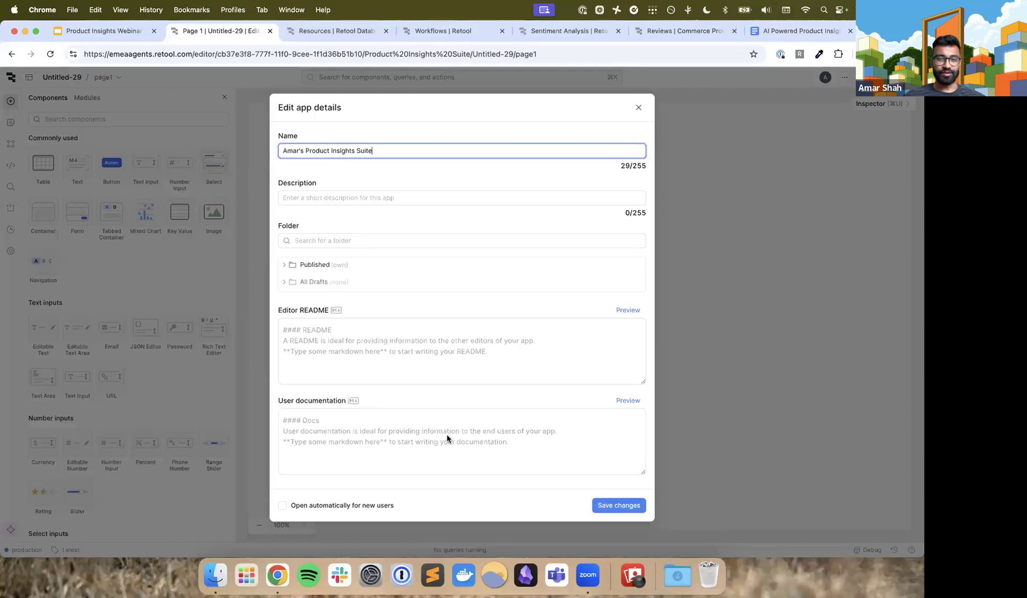
left_click(626, 505)
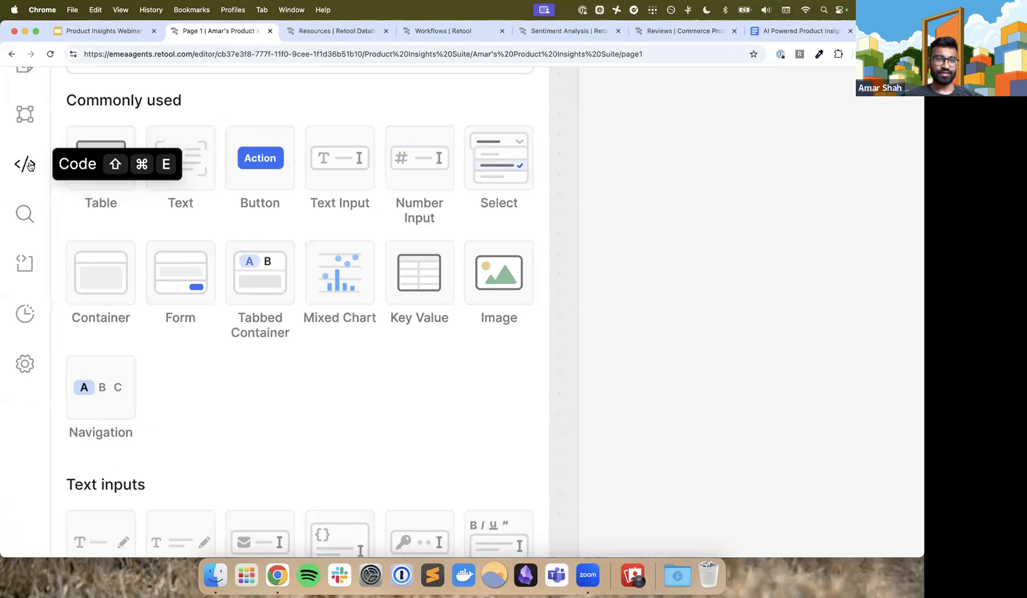
Add a resource query to page1's code and choose Retool Database as its resource
scroll(21, 165, "up", 3)
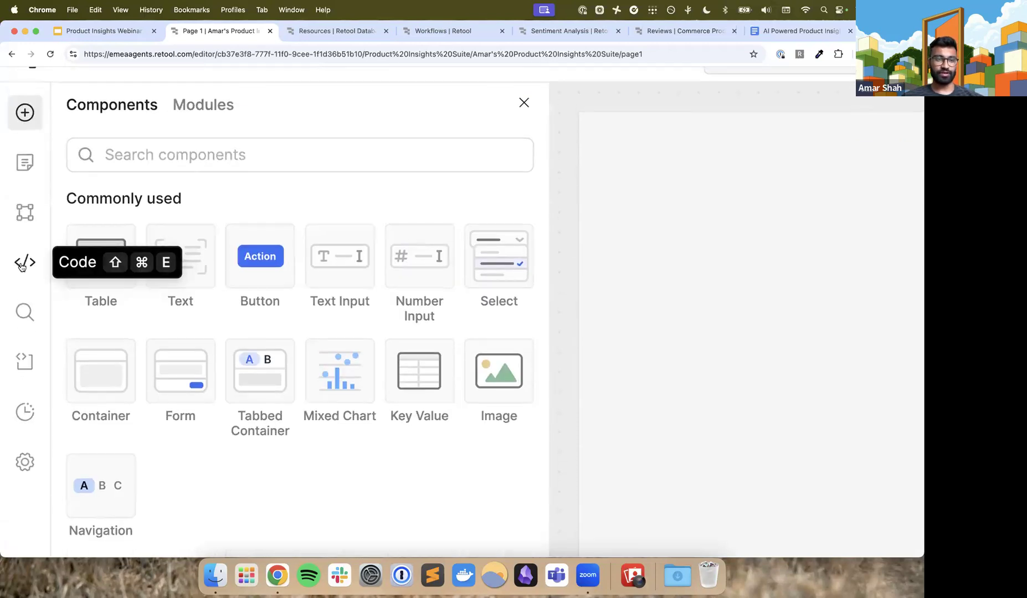
left_click(20, 266)
scroll(20, 267, "right", 2)
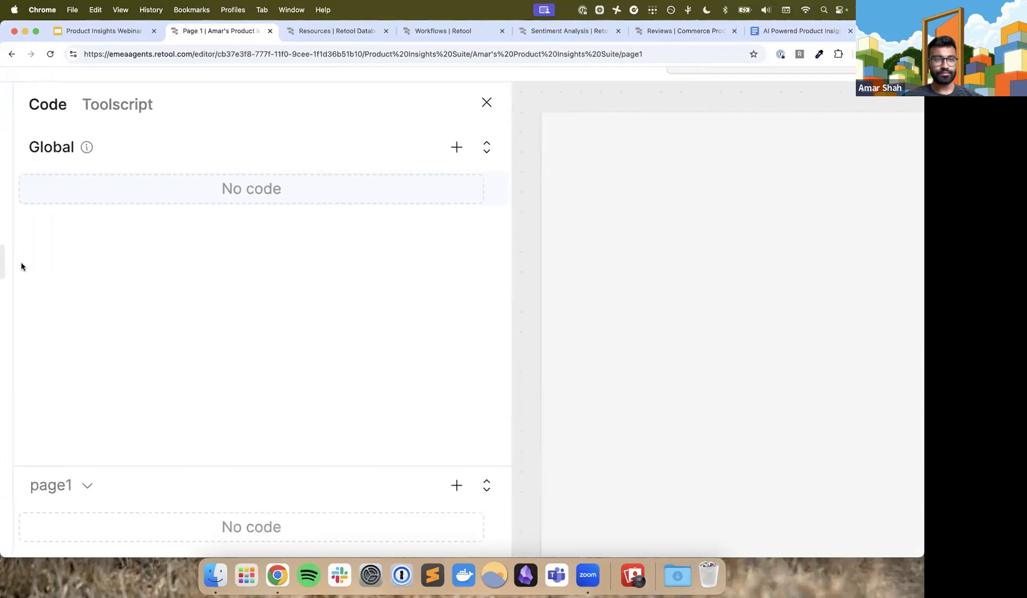
scroll(208, 293, "down", 5)
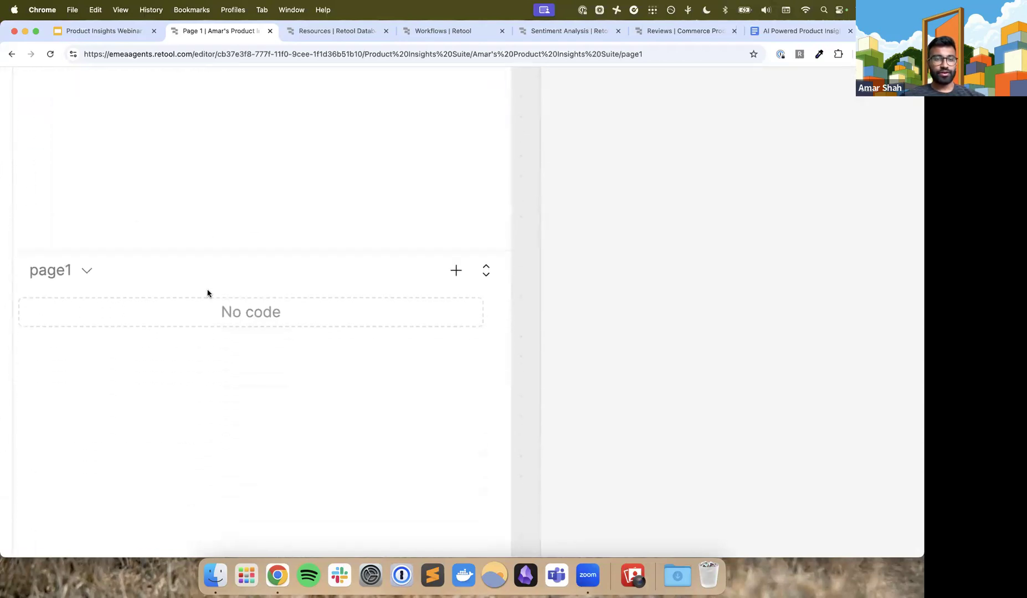
scroll(207, 291, "down", 5)
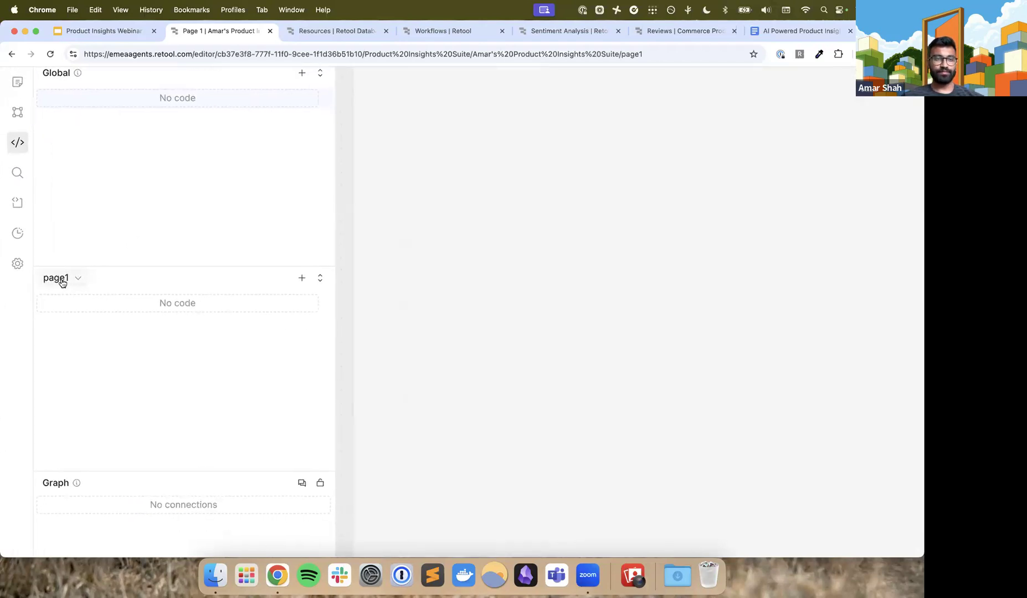
left_click(300, 280)
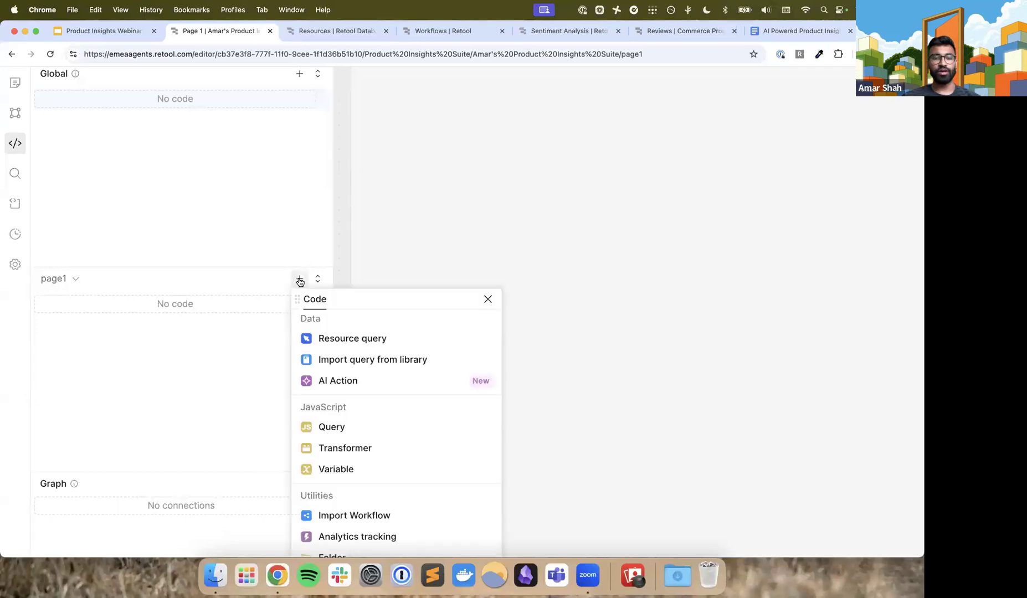
left_click(317, 340)
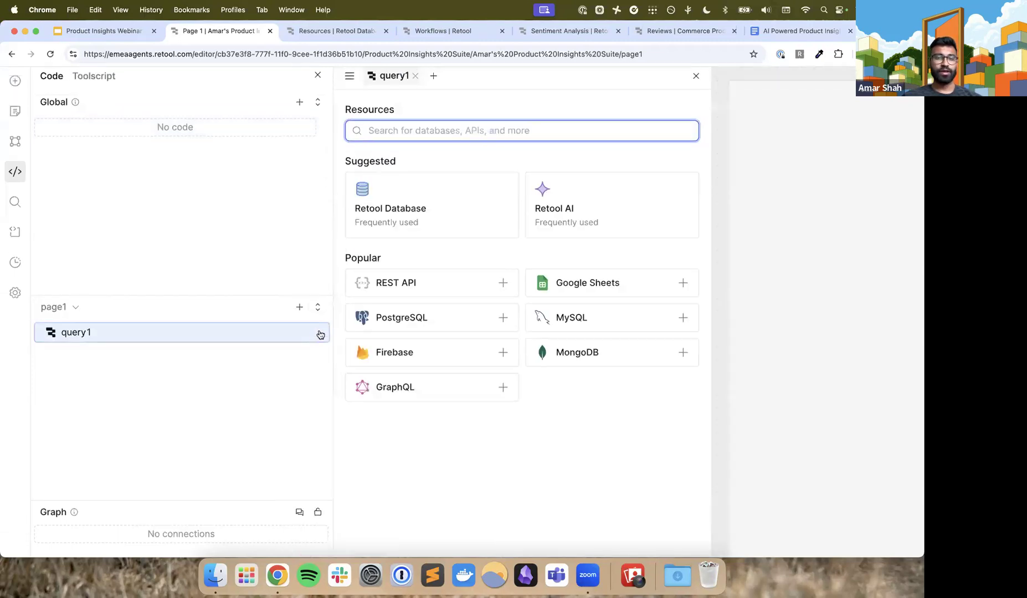
left_click(423, 205)
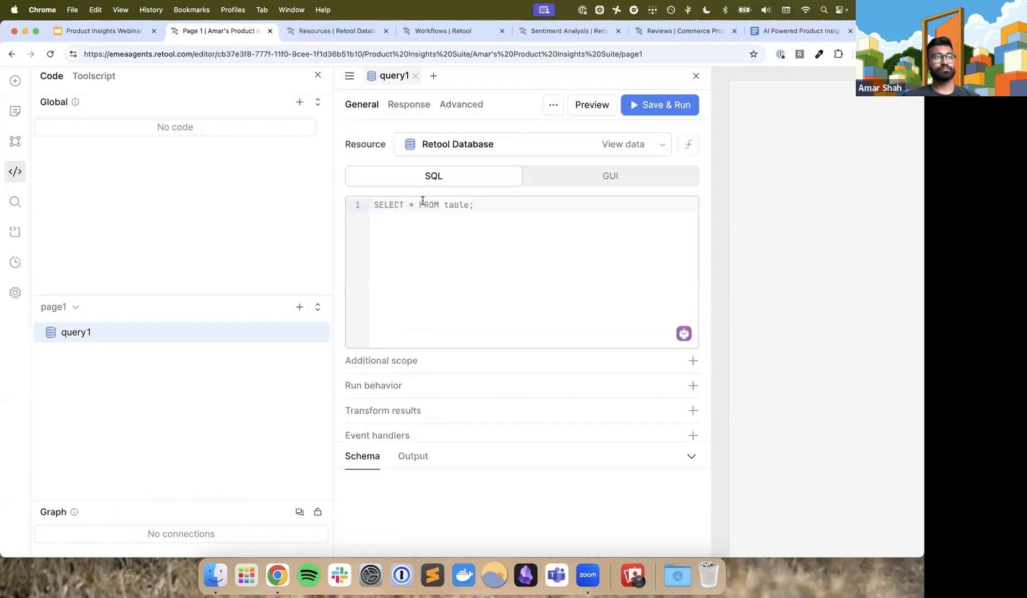
Write the SQL statement "select * from product_reviews" in the new query
left_click(419, 223)
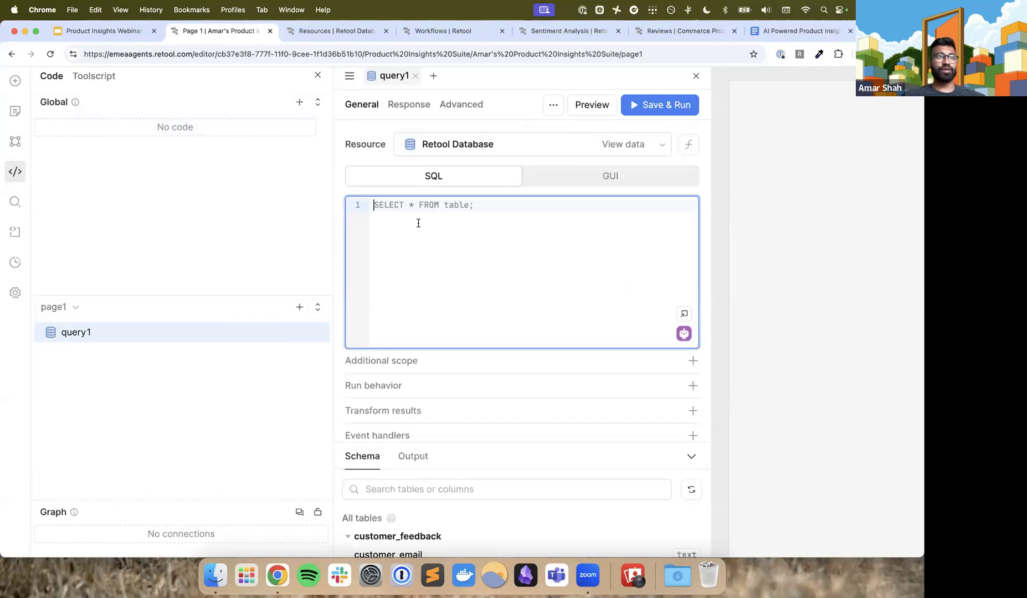
type("se")
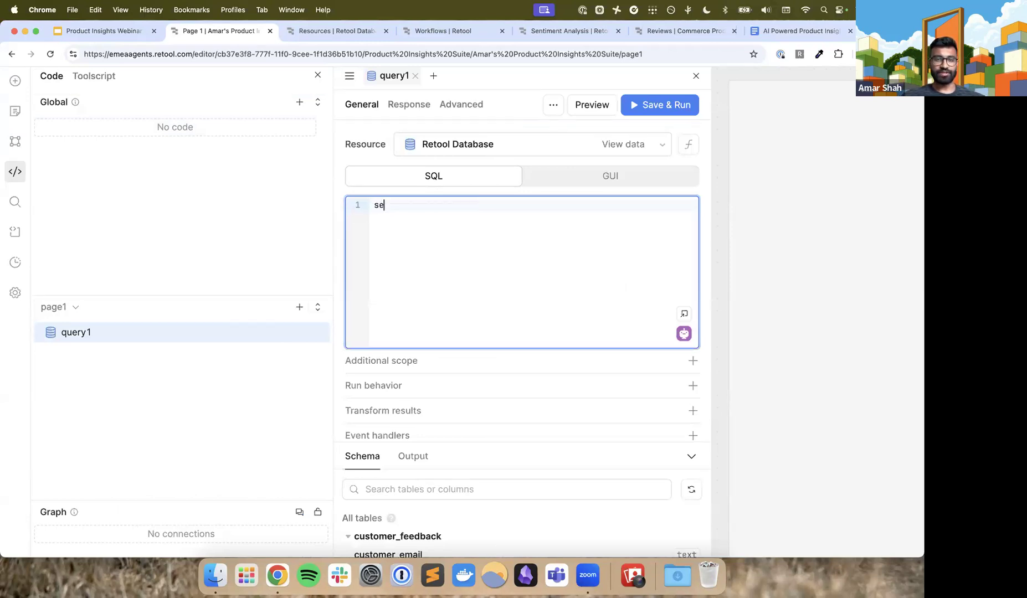
type("lect * from p")
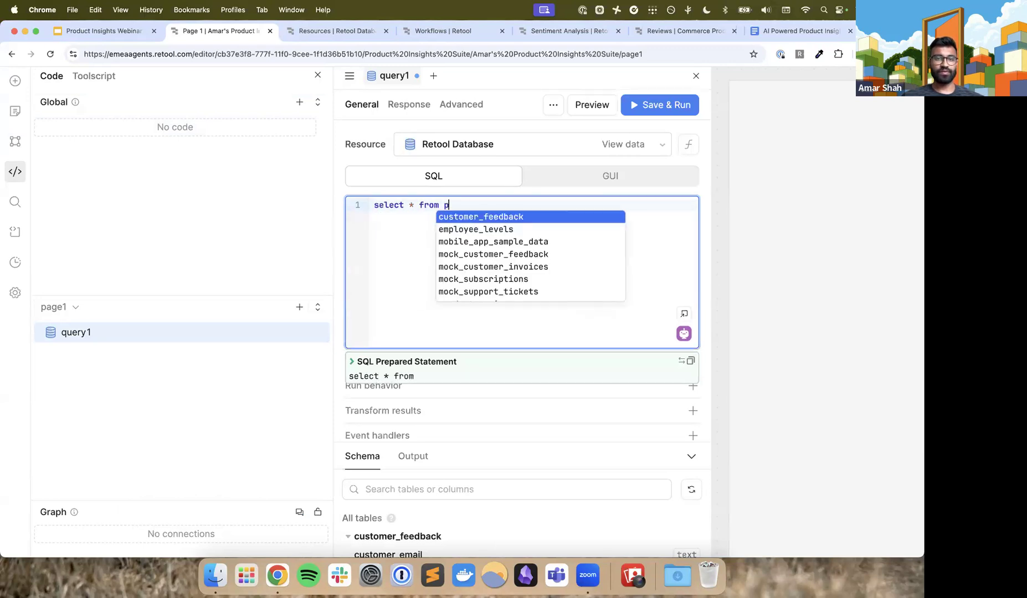
type("roduct")
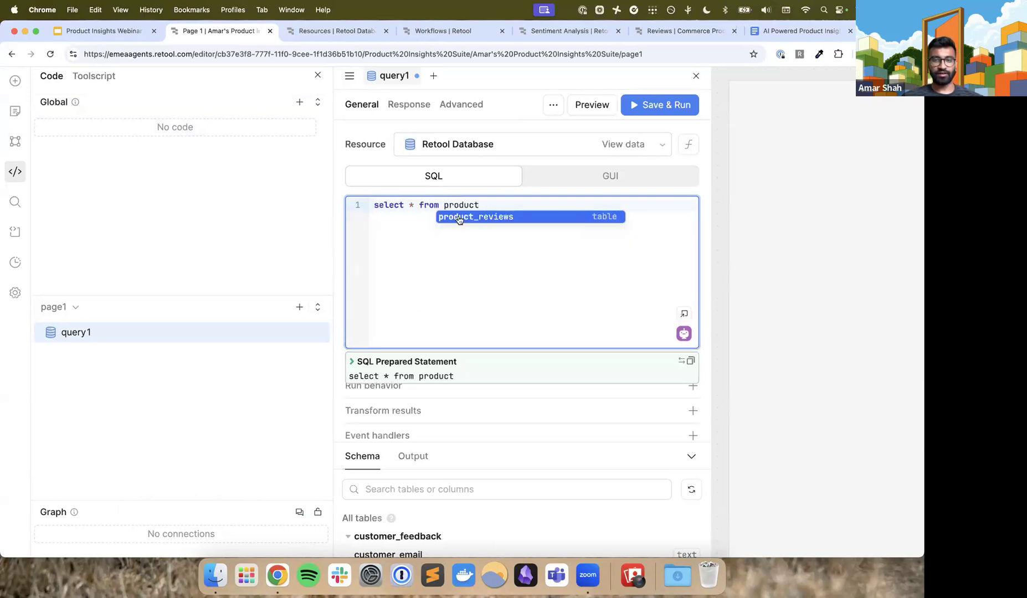
left_click(459, 220)
Save and run the product_reviews query, and look through the rows in its output table
scroll(458, 216, "up", 5)
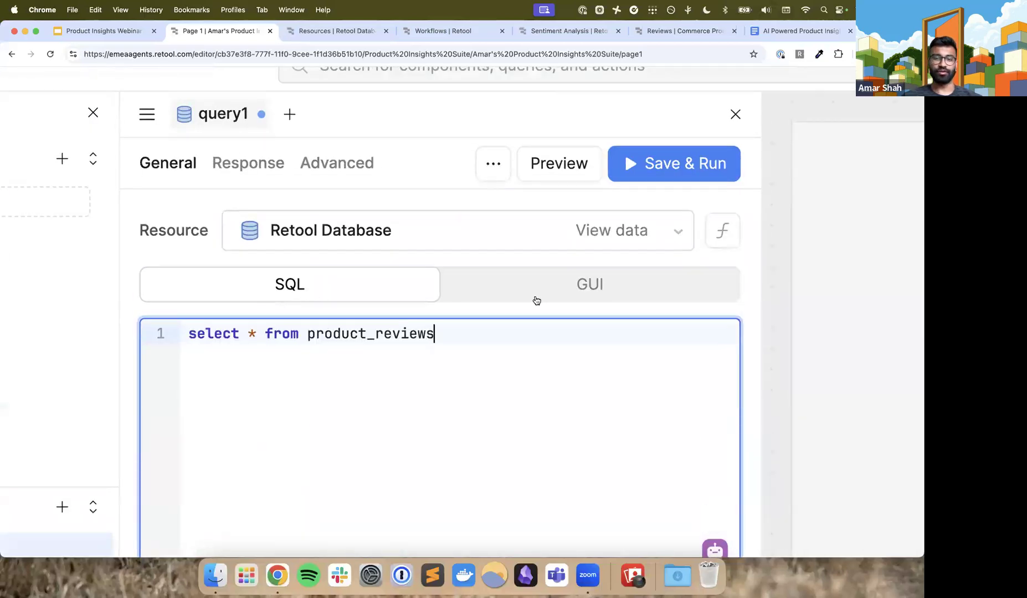
scroll(465, 378, "down", 5)
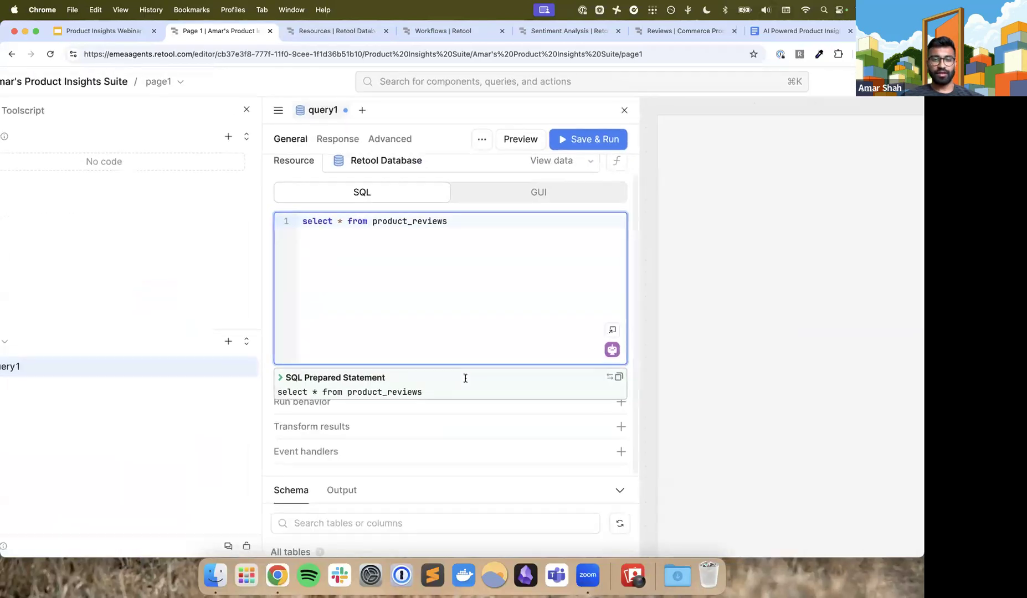
left_click(608, 142)
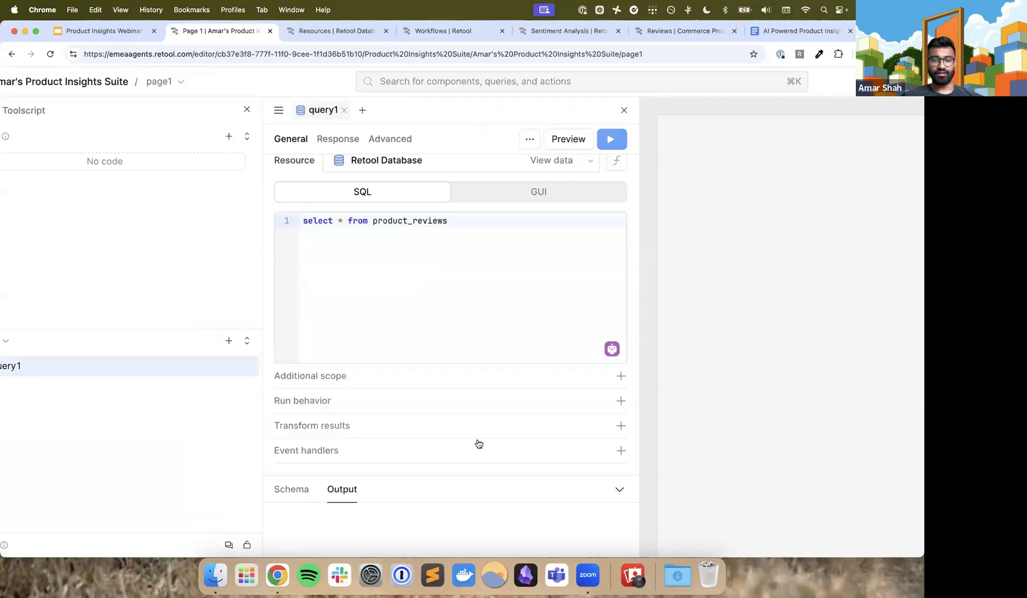
scroll(472, 461, "down", 5)
scroll(387, 478, "right", 3)
scroll(388, 478, "down", 10)
scroll(388, 478, "left", 3)
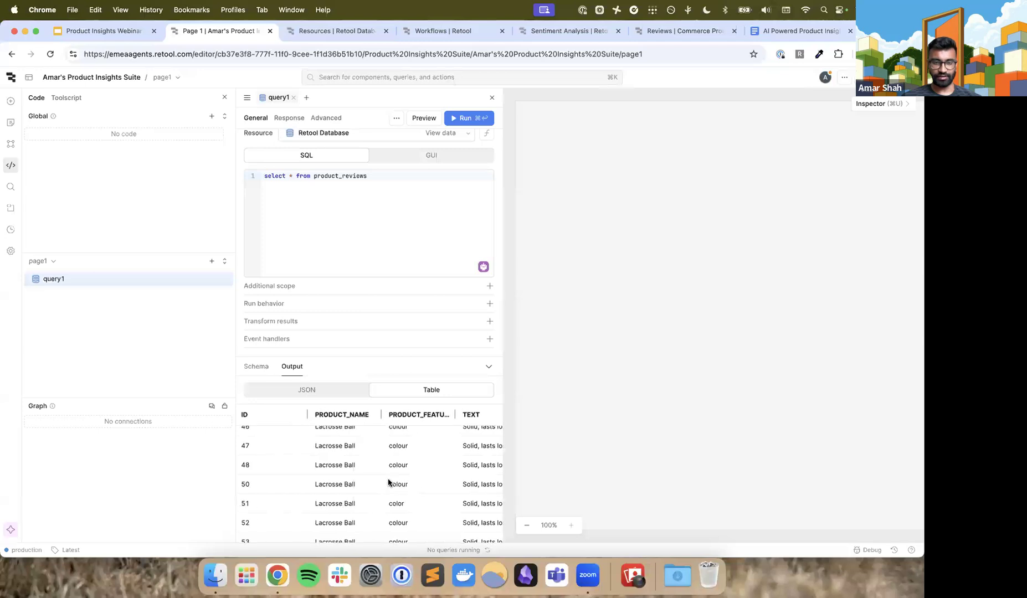
scroll(389, 481, "up", 15)
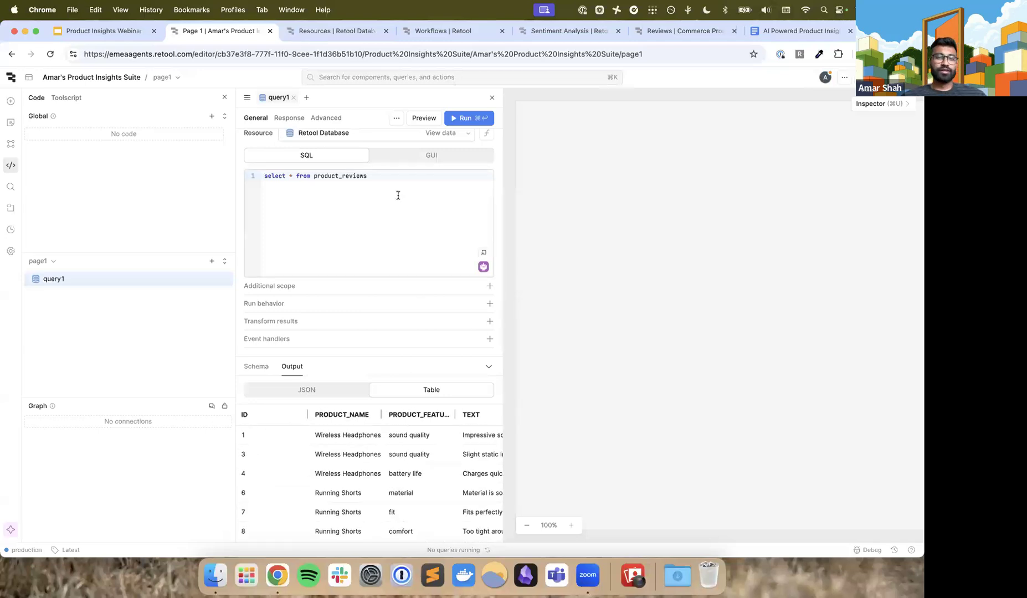
Rename the query as getReviews
double_click(279, 99)
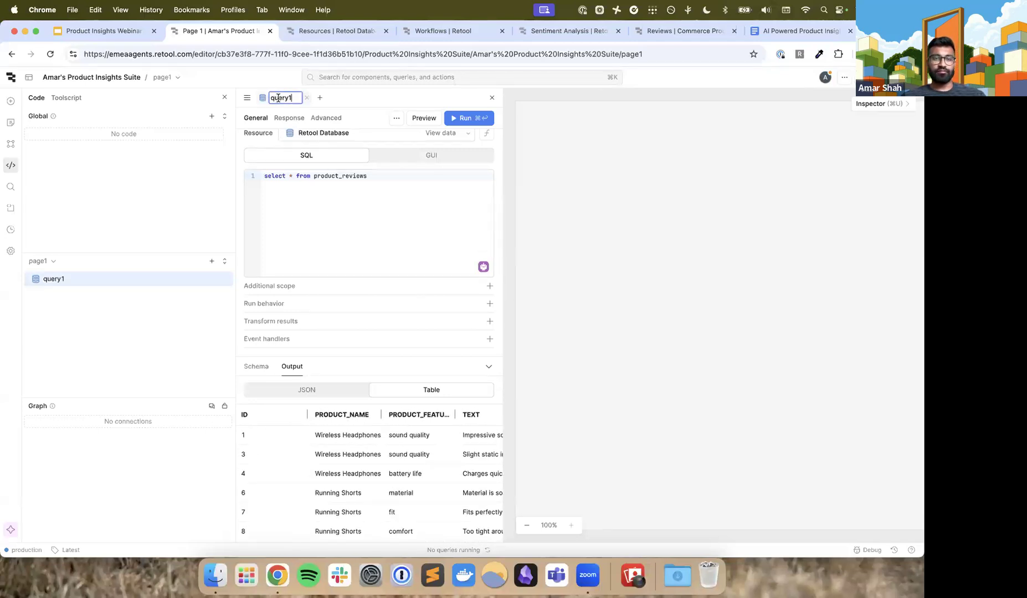
type("getReviews")
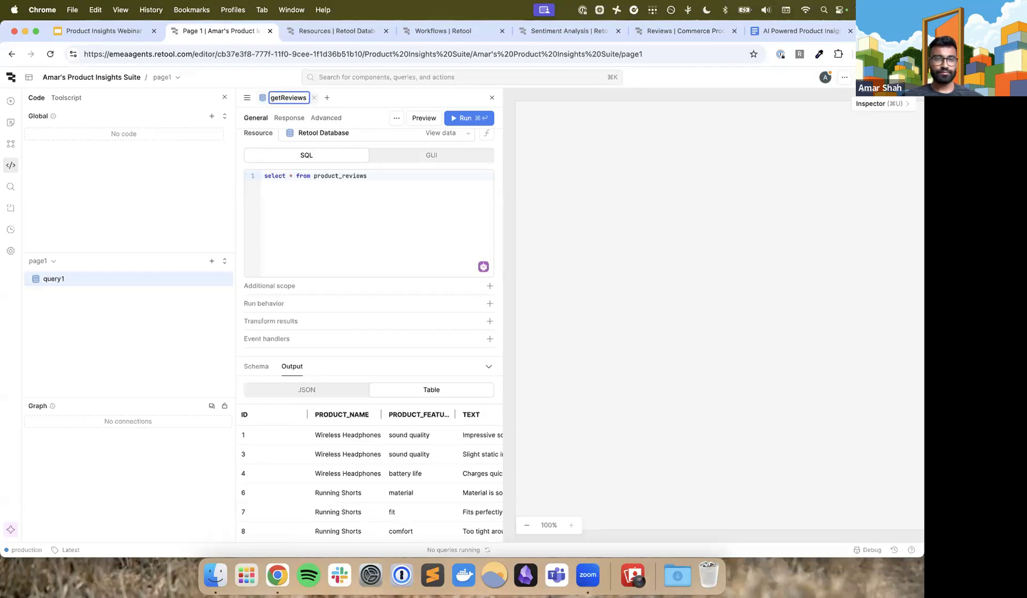
key("Return")
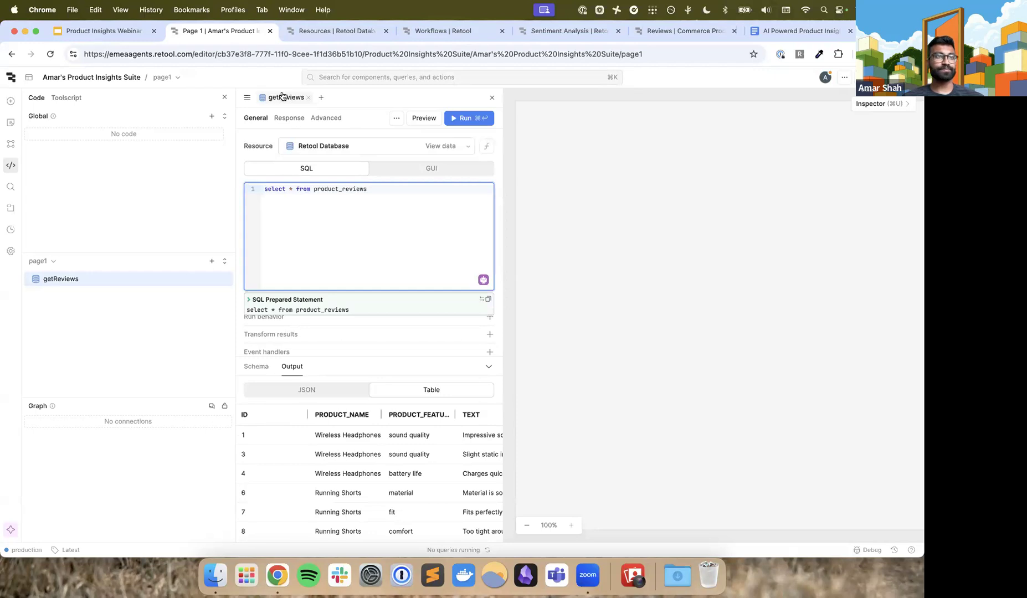
scroll(283, 97, "up", 5)
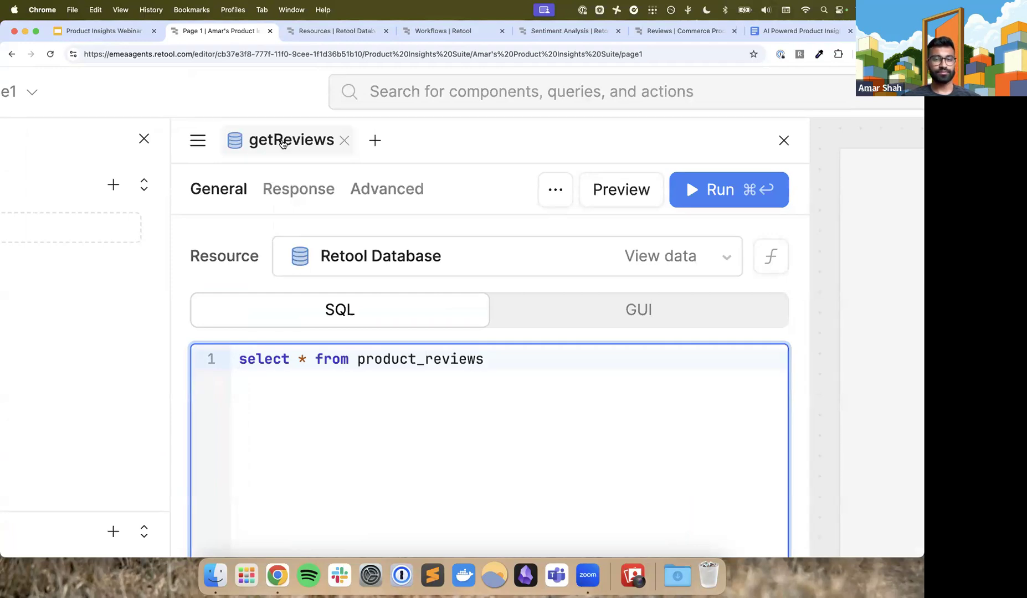
scroll(283, 143, "down", 5)
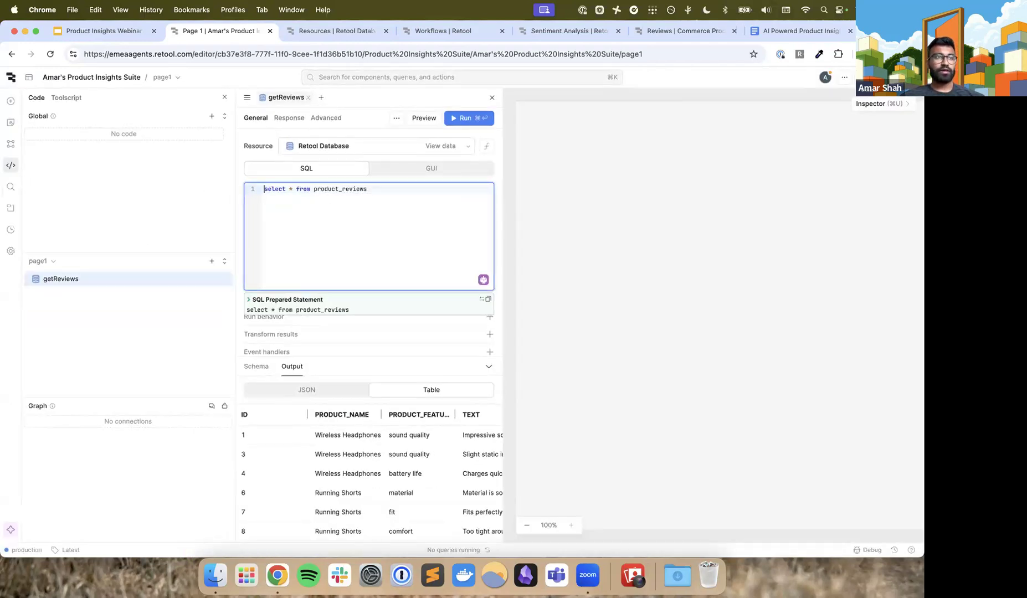
Place a Table component on the empty page1 canvas and close the inspector and the query editor
left_click(11, 101)
left_click_drag(43, 163, 630, 396)
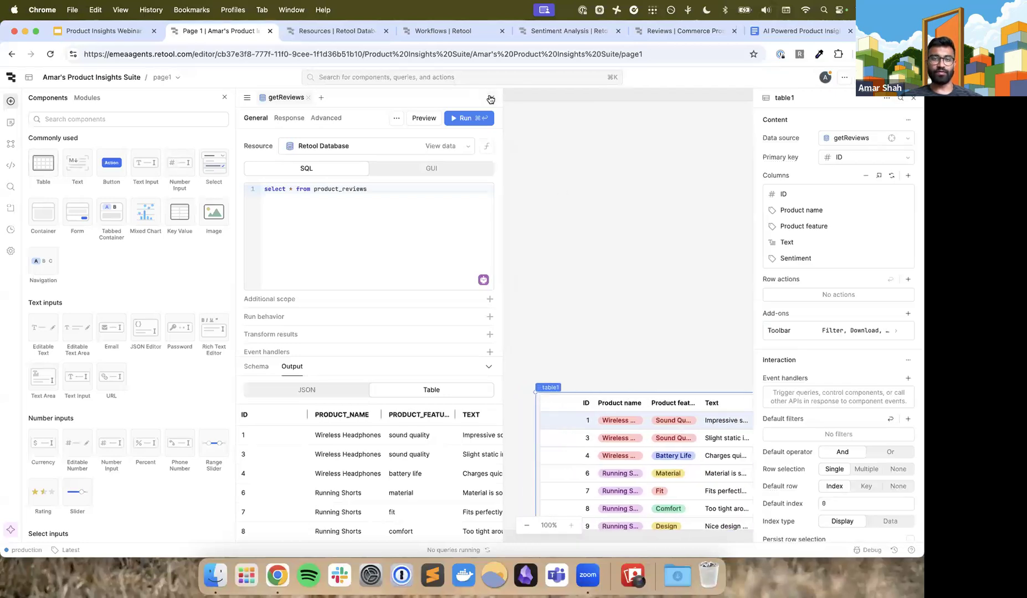
left_click(913, 98)
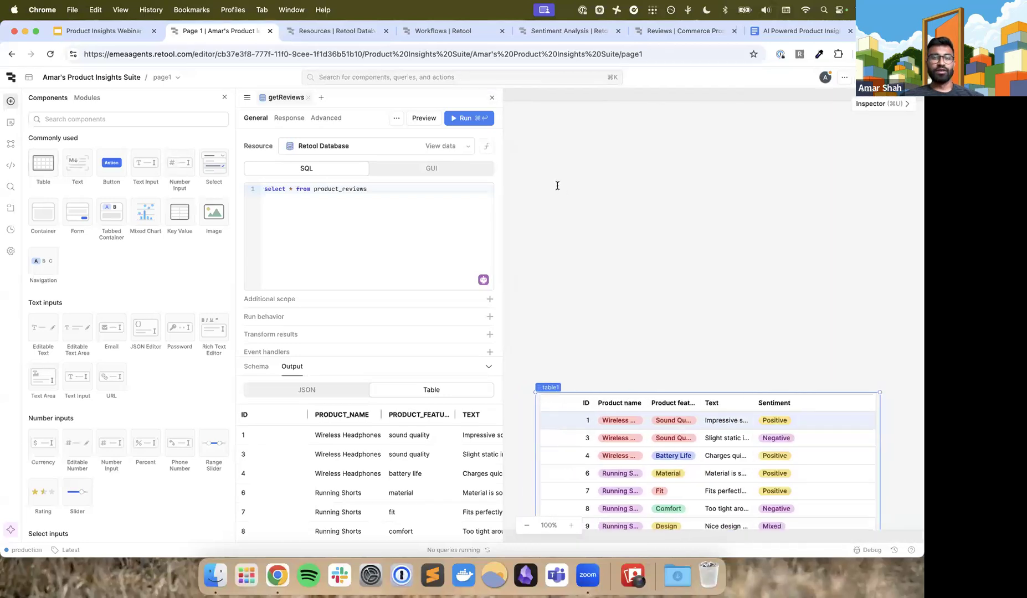
left_click(491, 98)
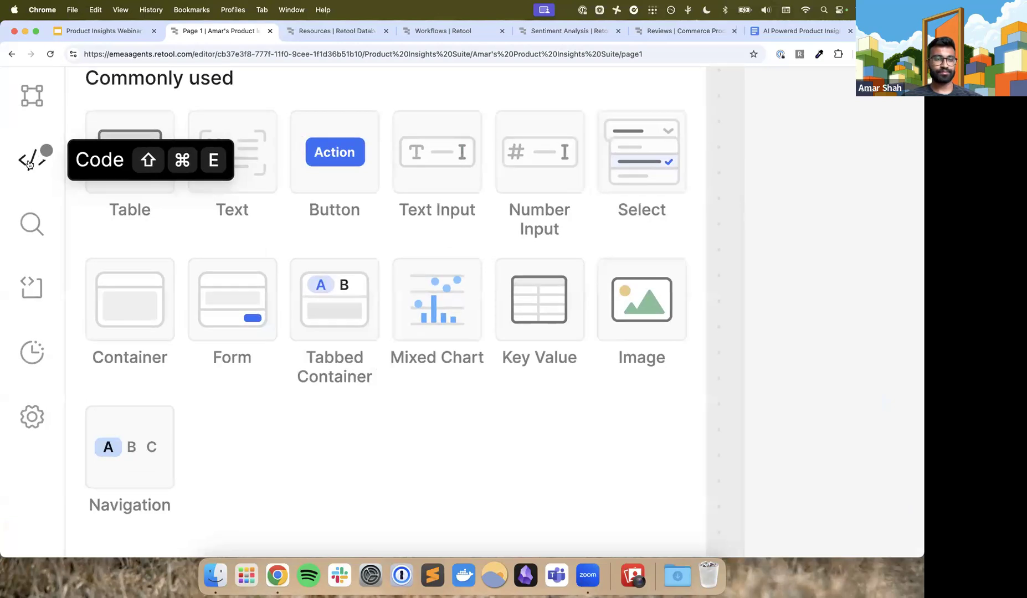
Reopen the getReviews query and examine the available code types, the resource choices and its SQL statement
left_click(29, 162)
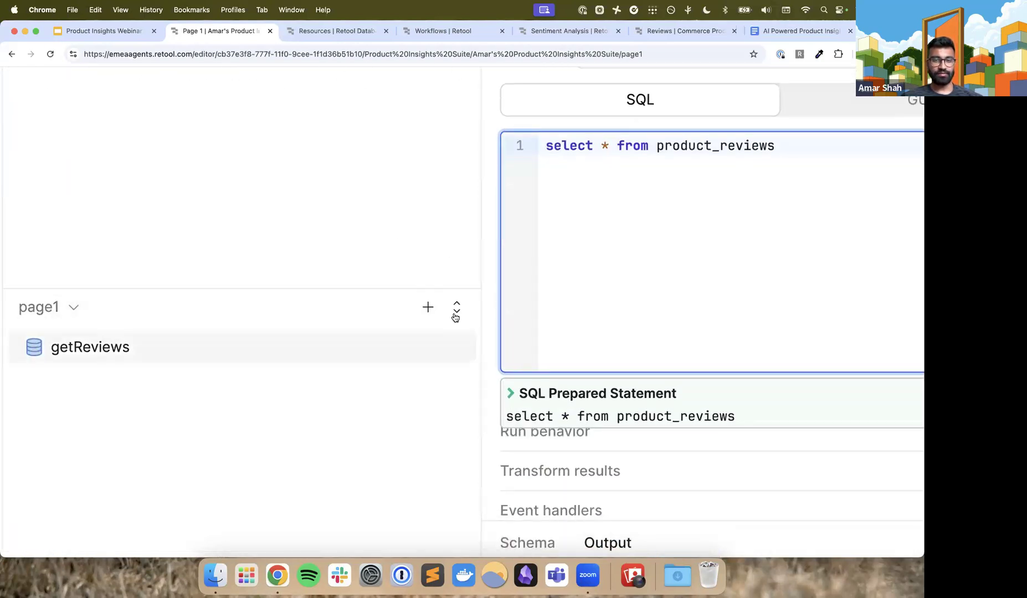
left_click(429, 307)
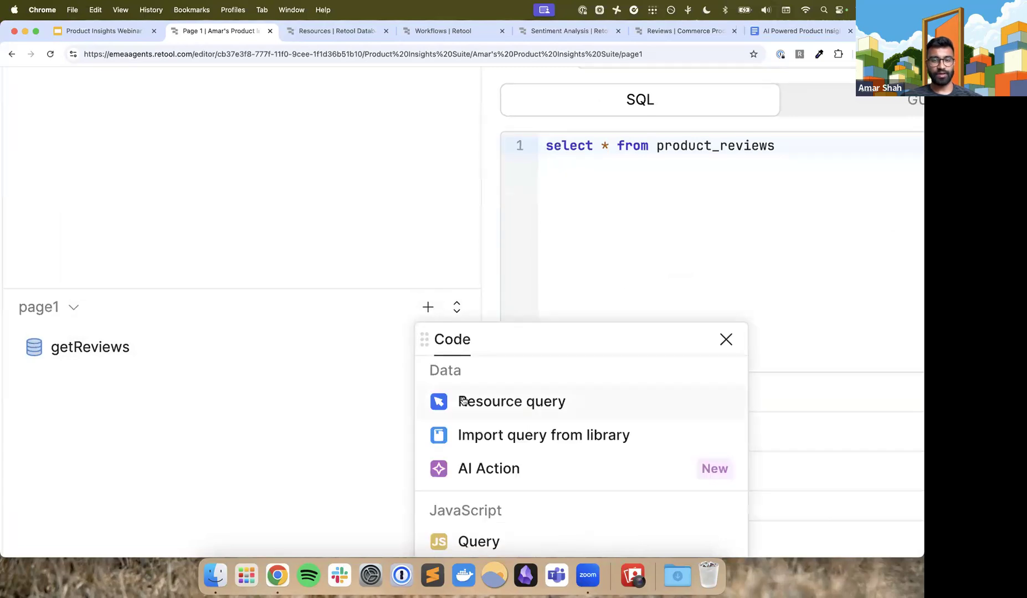
left_click(596, 263)
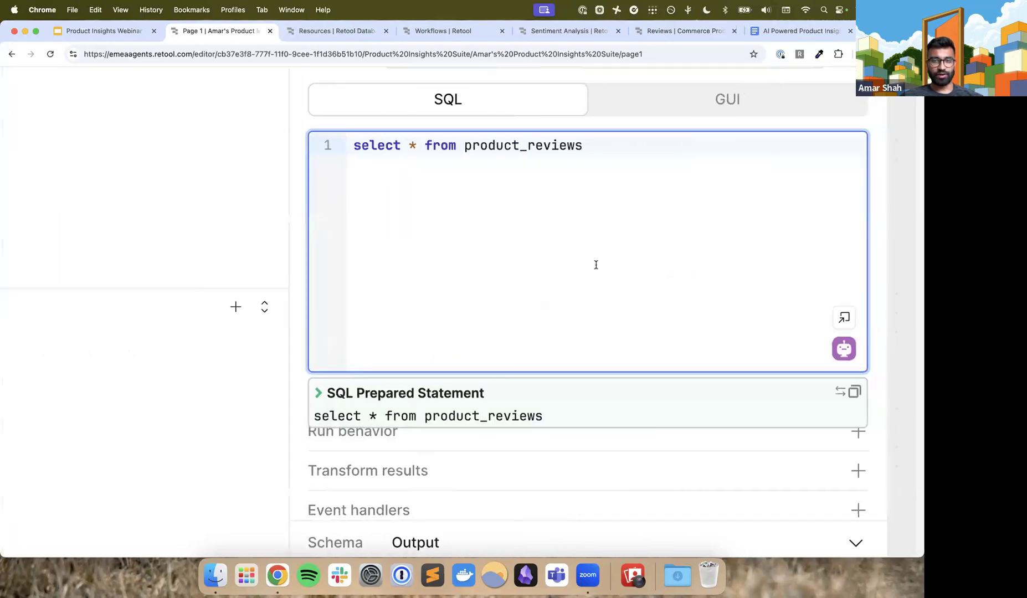
left_click(588, 224)
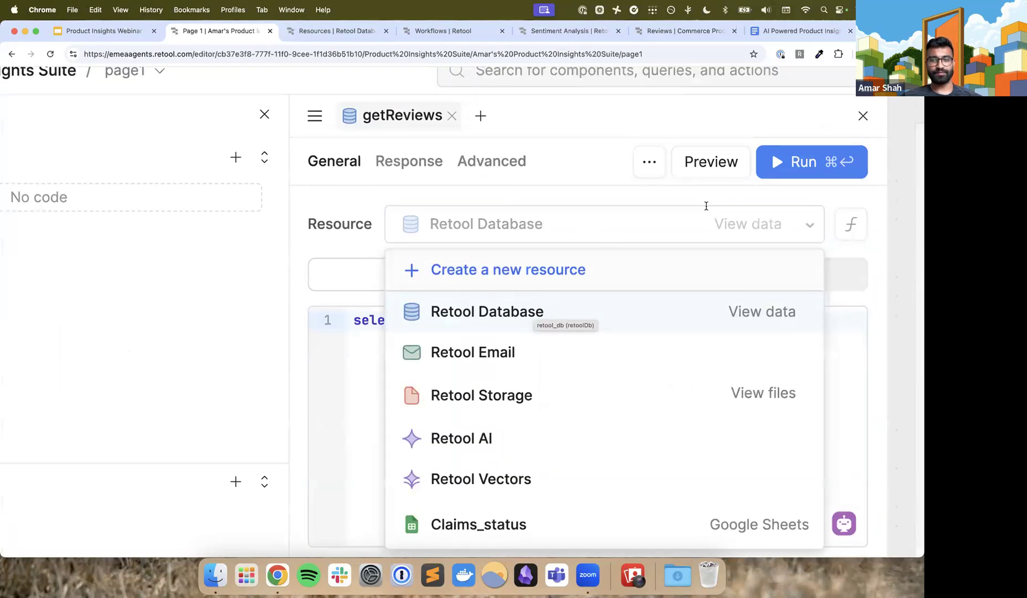
left_click(810, 224)
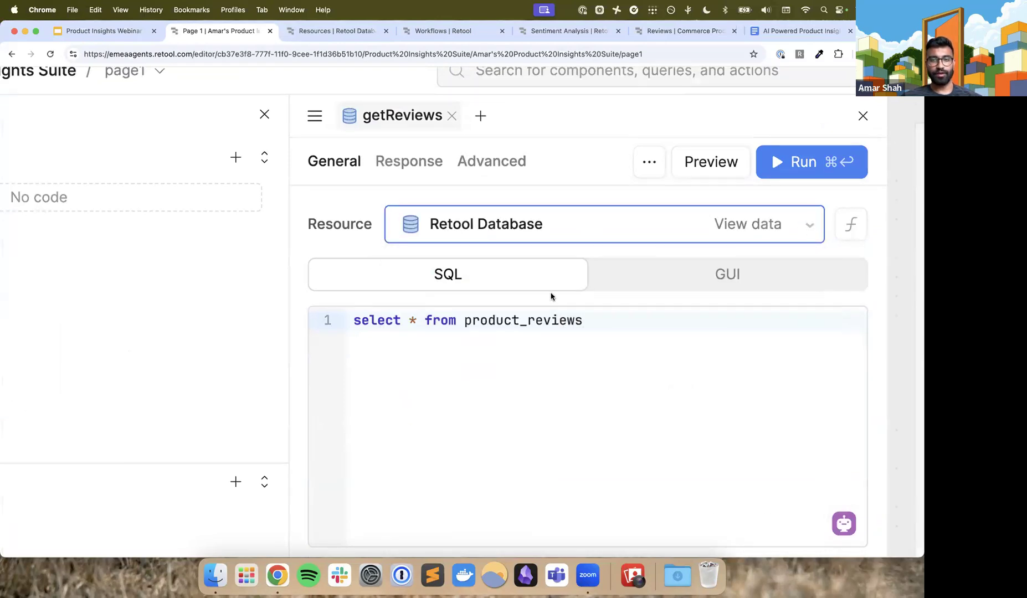
scroll(551, 297, "right", 2)
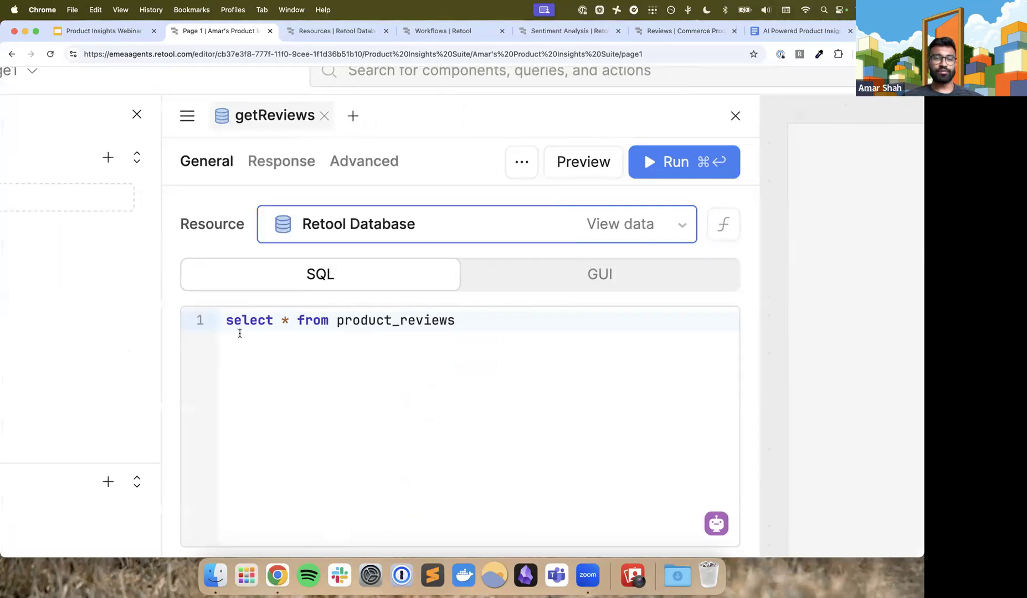
left_click_drag(225, 322, 502, 323)
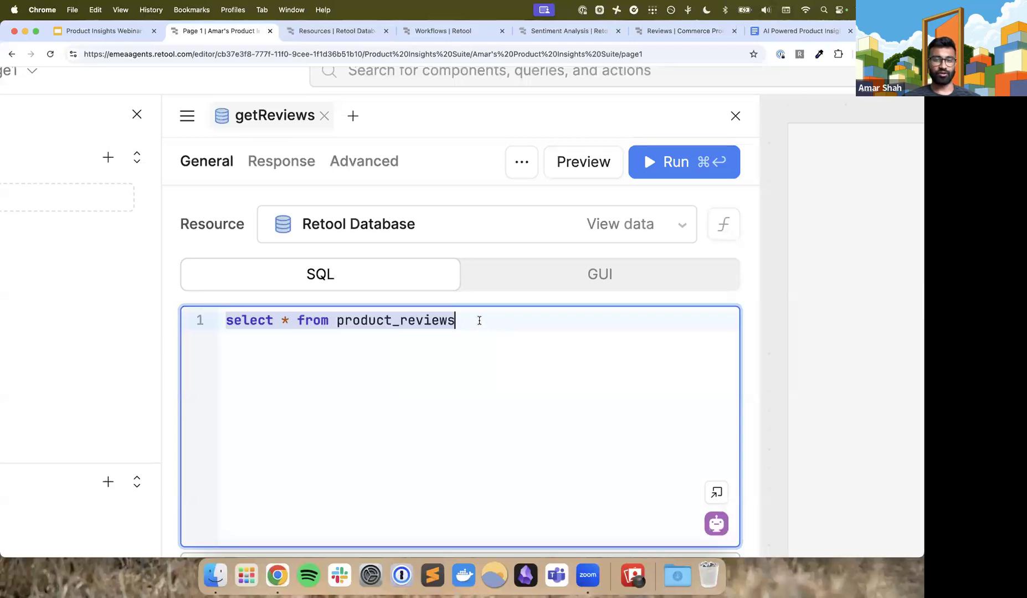
left_click(475, 325)
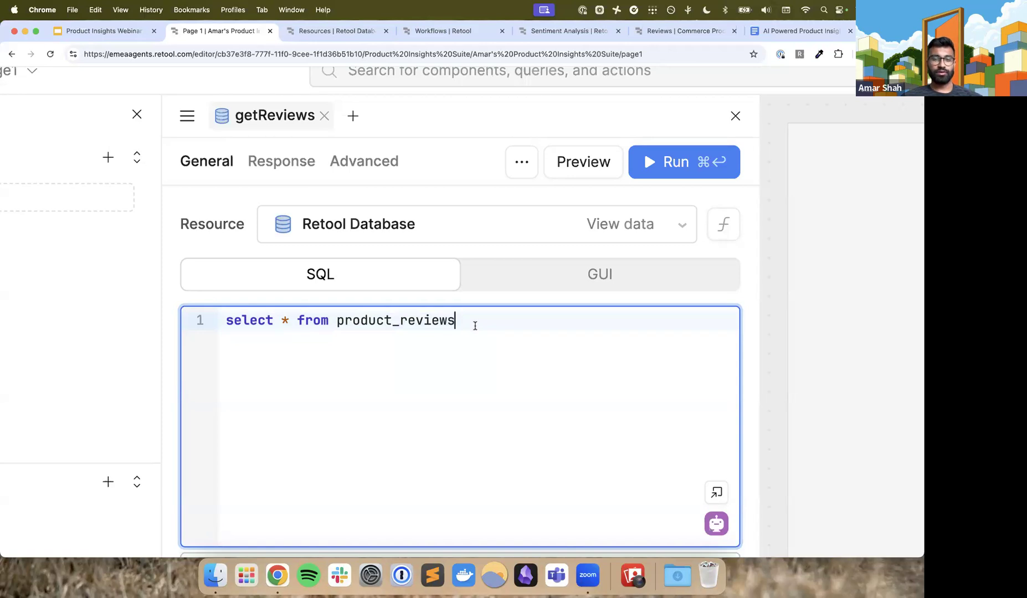
scroll(474, 325, "down", 4)
scroll(475, 326, "up", 3)
scroll(475, 325, "down", 1)
scroll(475, 326, "down", 5)
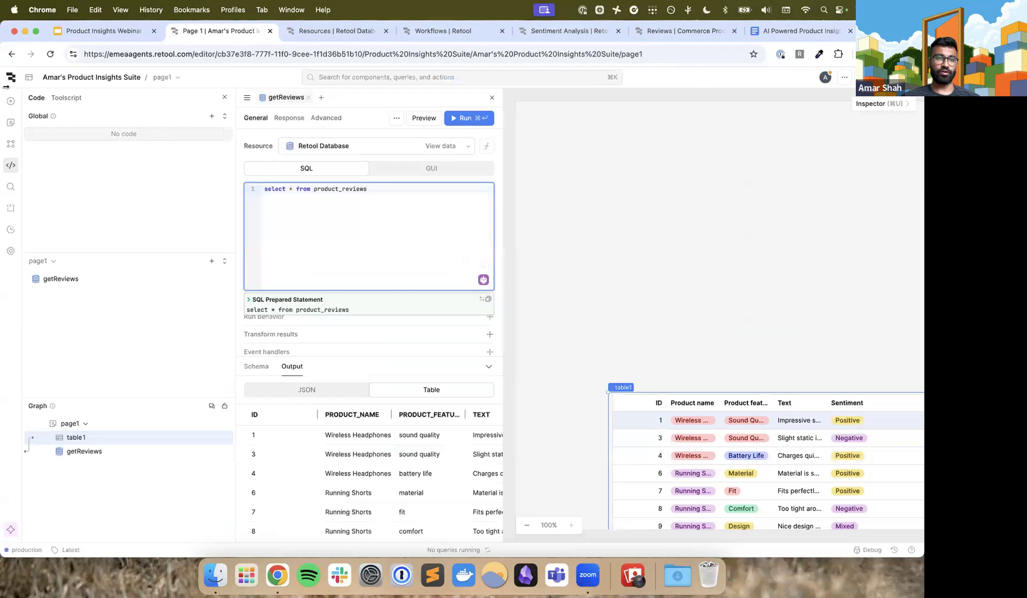
scroll(15, 105, "up", 5)
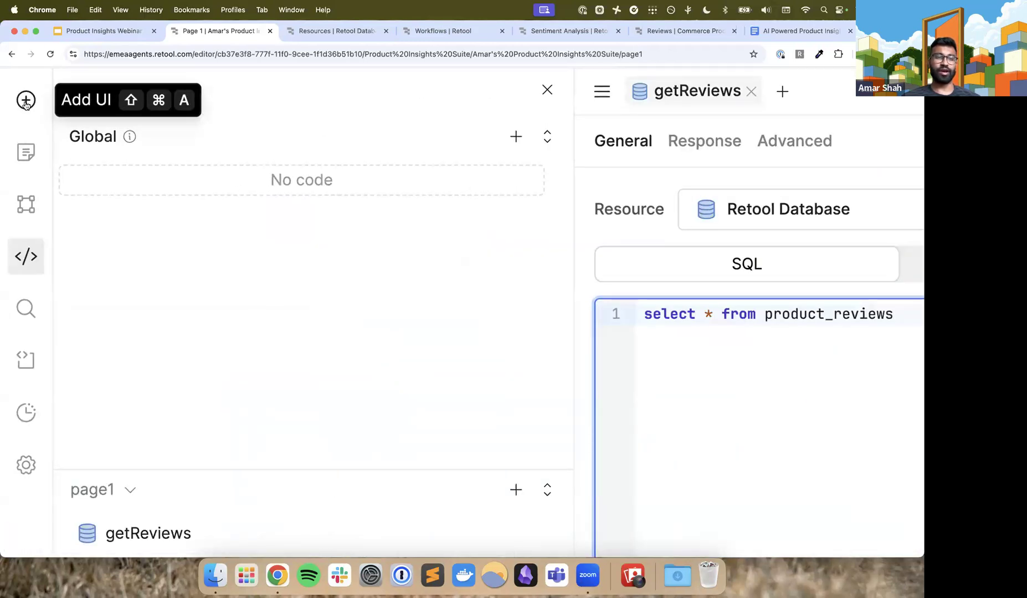
Search the component library for "table", then clear the search
left_click(26, 103)
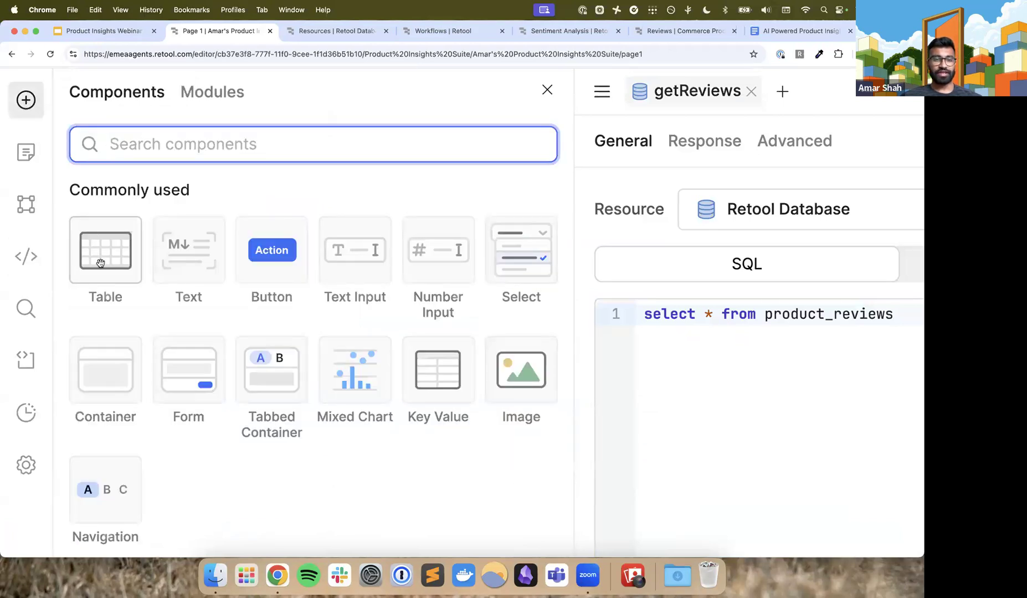
type("table")
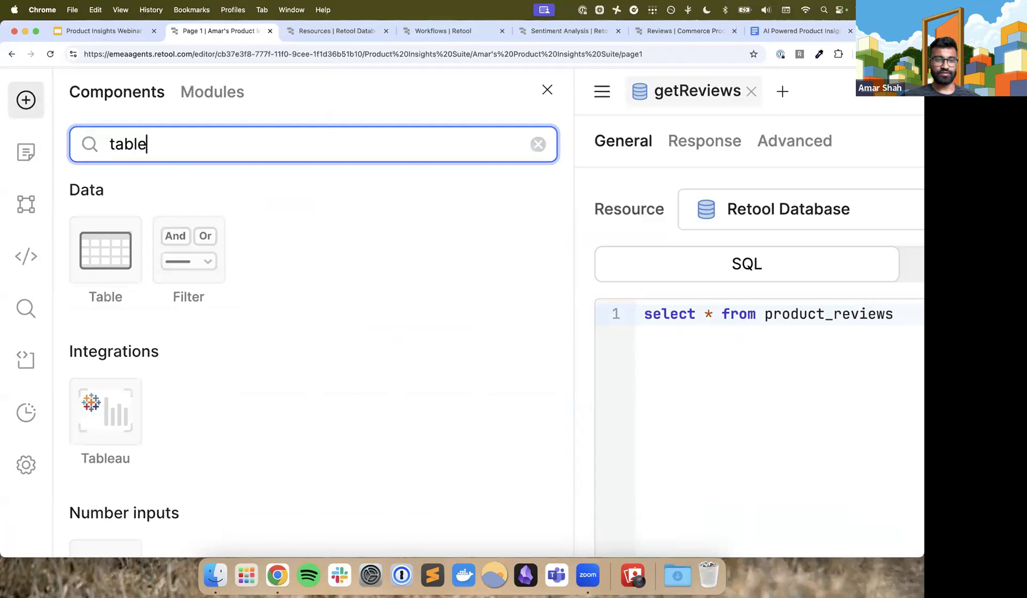
key("BackSpace")
key("BackSpace")
key("BackSpace")
key("BackSpace")
key("BackSpace")
key("super+minus")
key("super+minus")
key("super+minus")
key("super+minus")
key("super+minus")
key("super+minus")
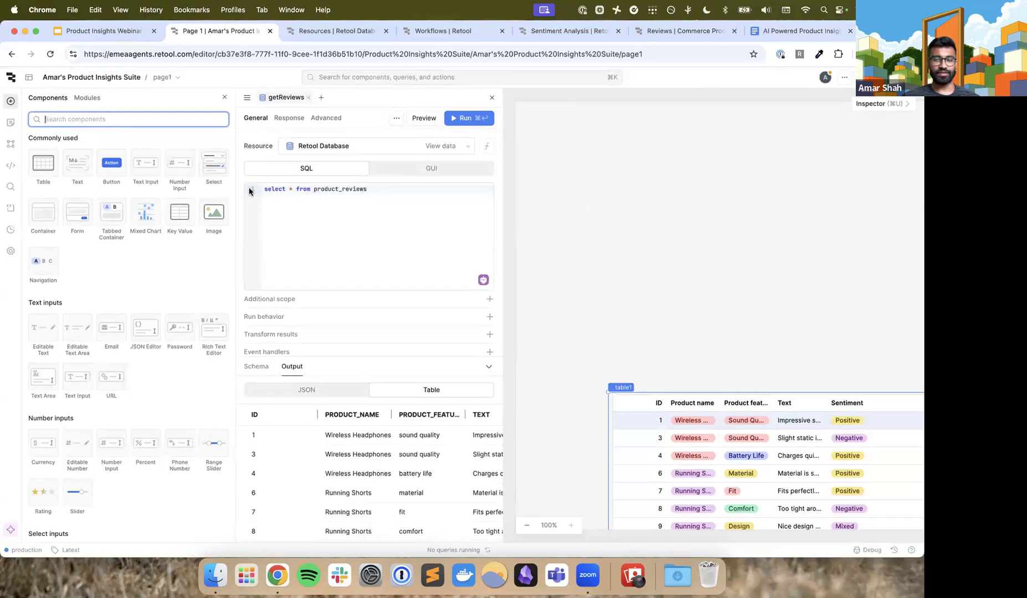
Close the query editor and open table1's properties to check its data source choices, keeping getReviews selected
left_click(492, 99)
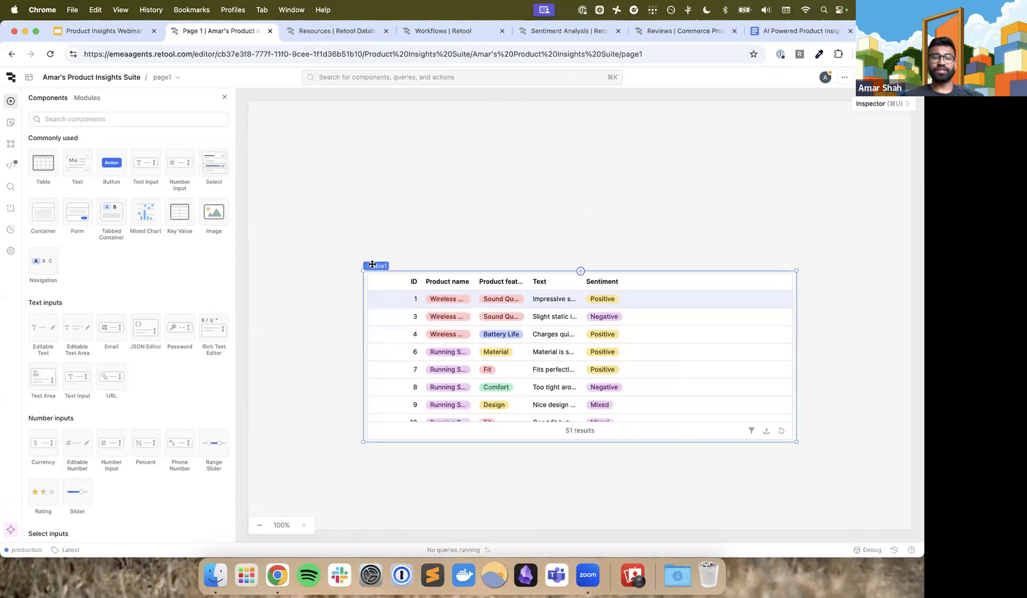
left_click(901, 109)
scroll(896, 100, "up", 5)
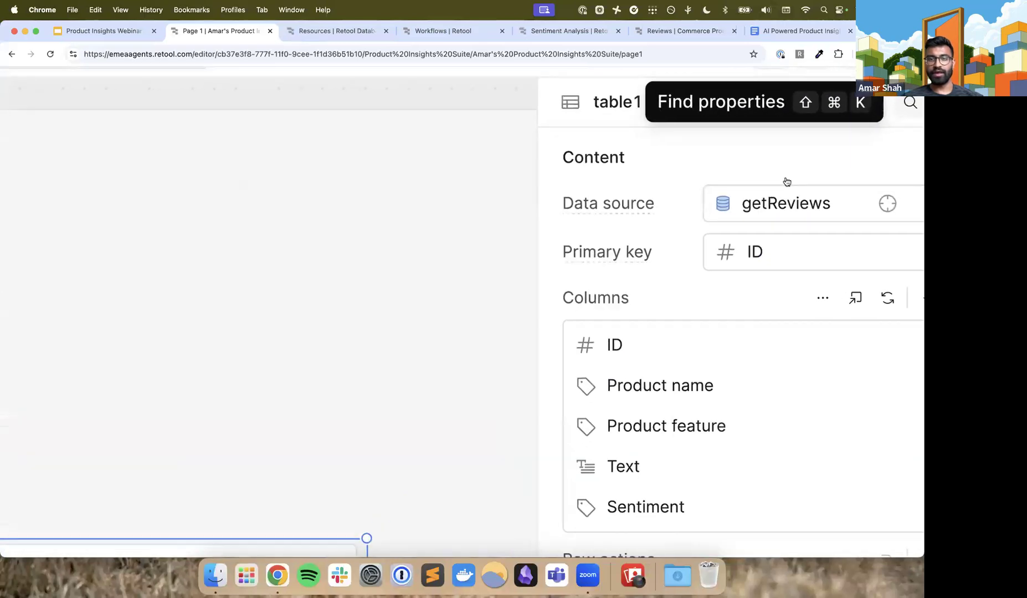
scroll(775, 191, "right", 1)
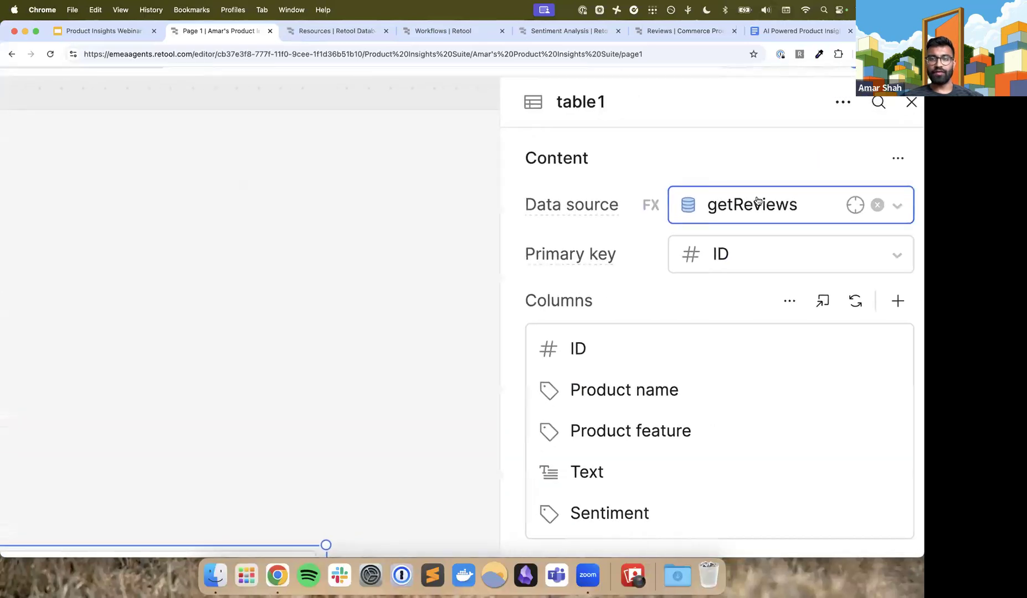
left_click(804, 205)
left_click(757, 379)
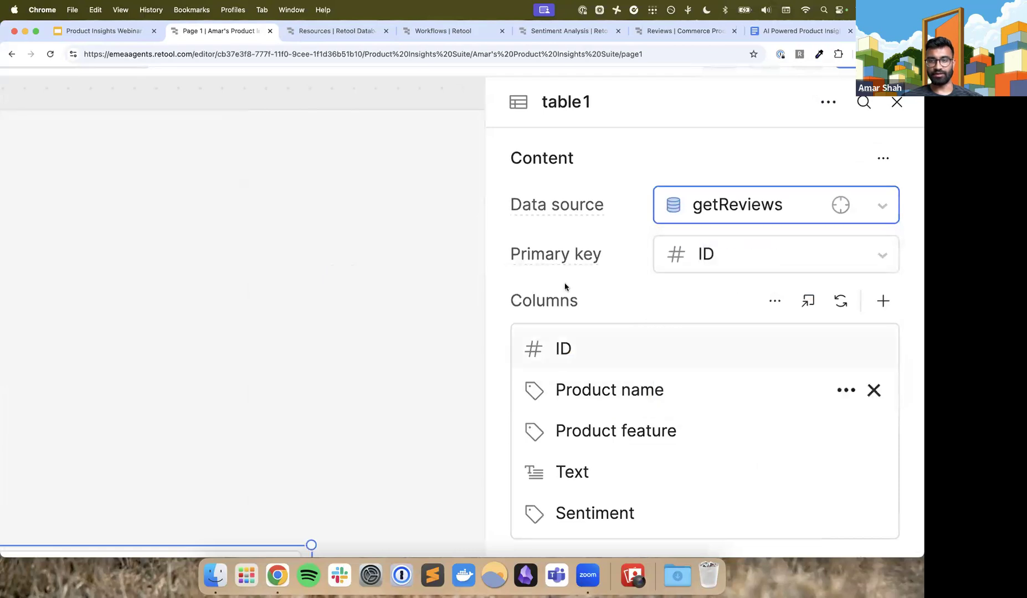
scroll(611, 281, "down", 5)
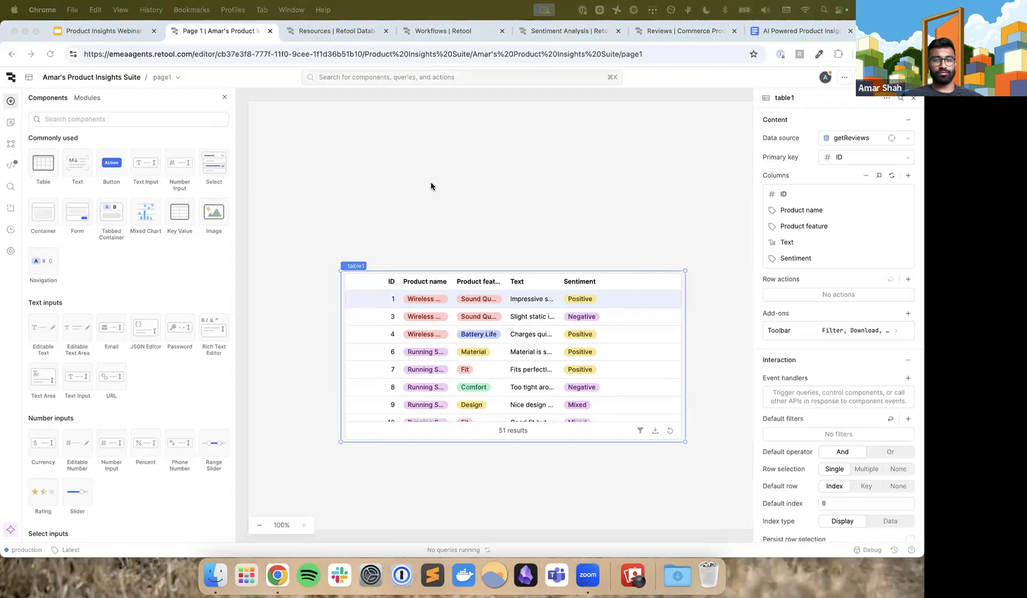
Widen table1's Product name column to fit the full product names and move the table lower on the canvas
left_click_drag(450, 280, 489, 282)
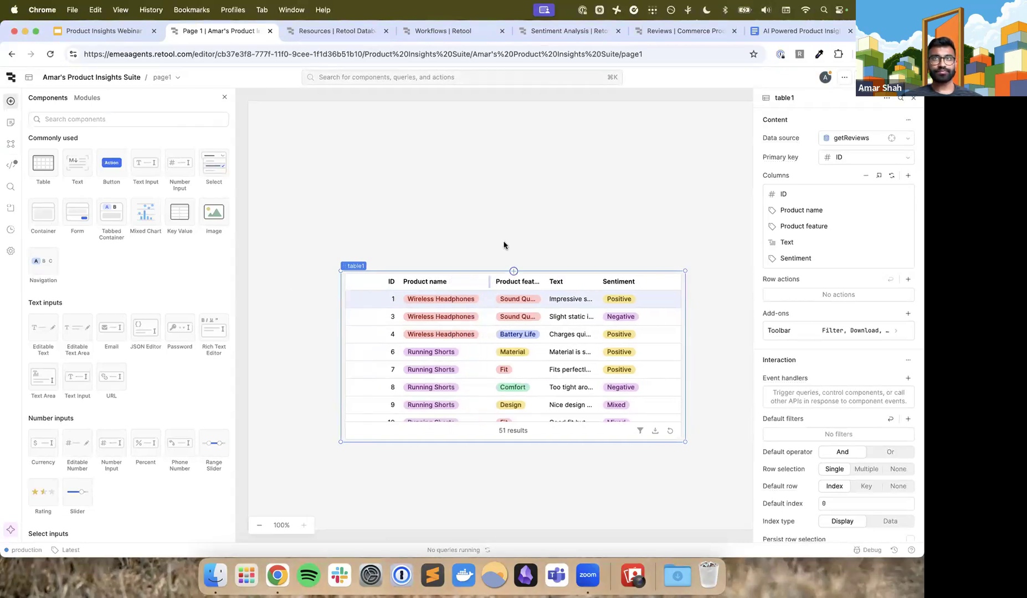
left_click_drag(354, 267, 356, 313)
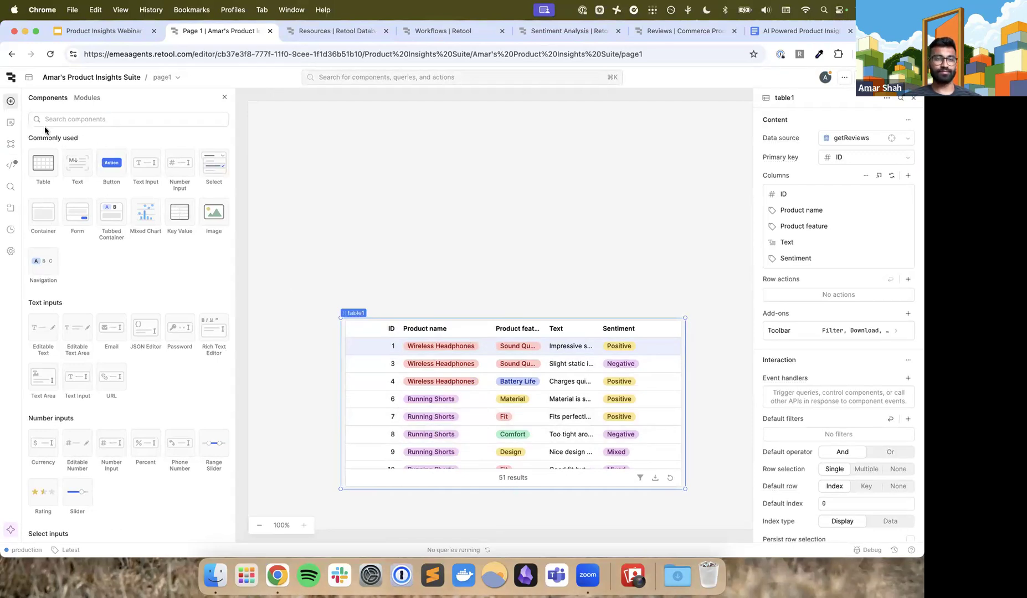
Find the Select component, place it directly above table1 aligned with its left edge, and close the component library
scroll(45, 131, "up", 5)
scroll(124, 119, "left", 1)
scroll(127, 133, "up", 1)
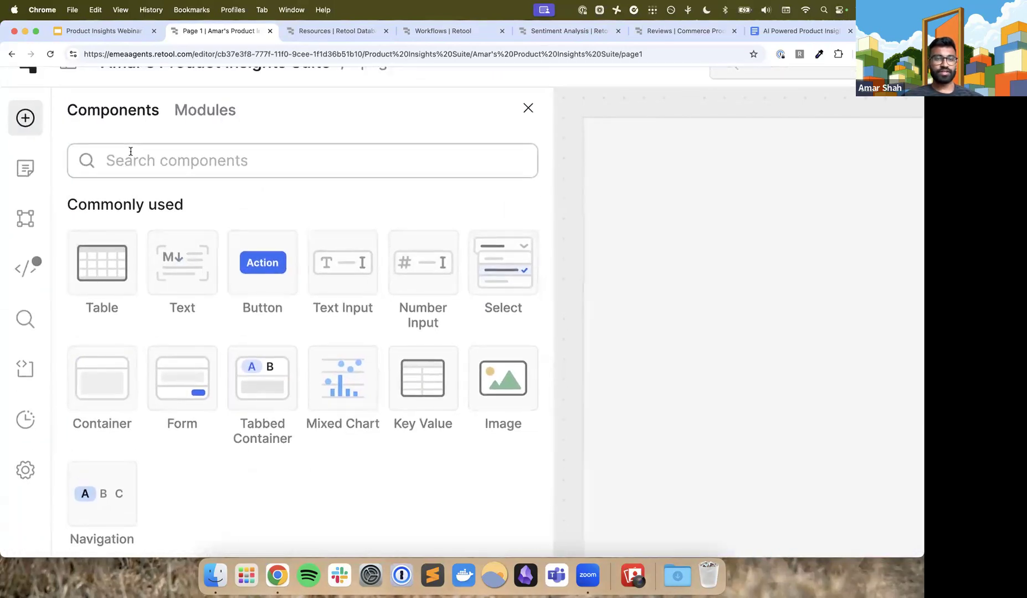
left_click(131, 158)
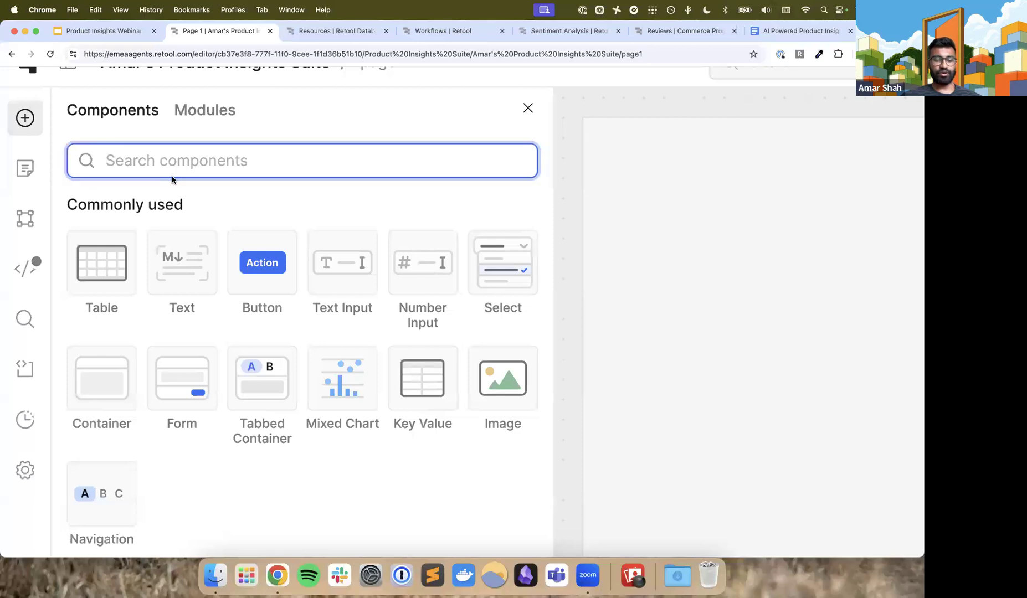
type("select")
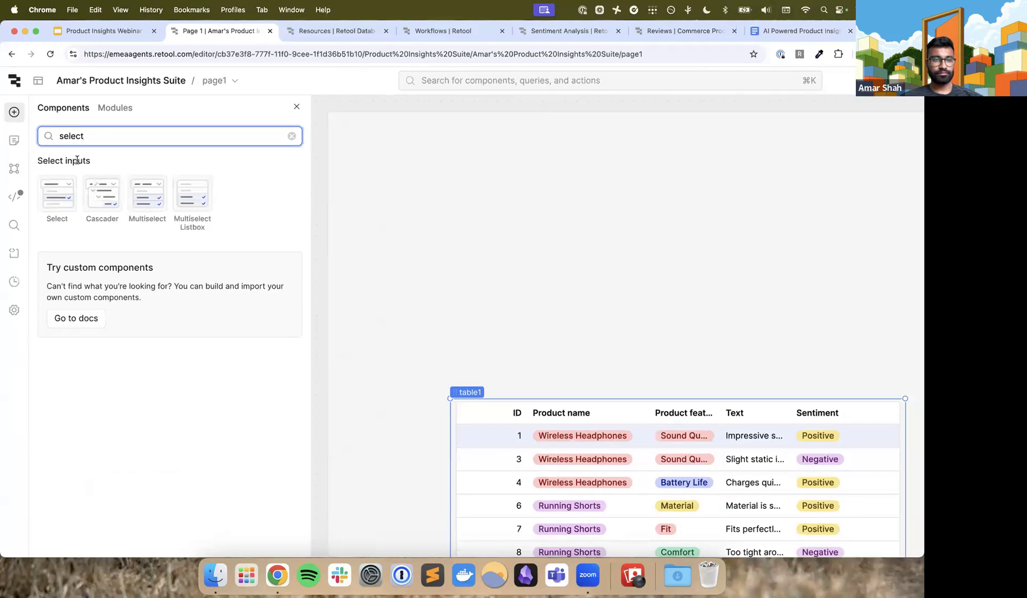
key("super+minus")
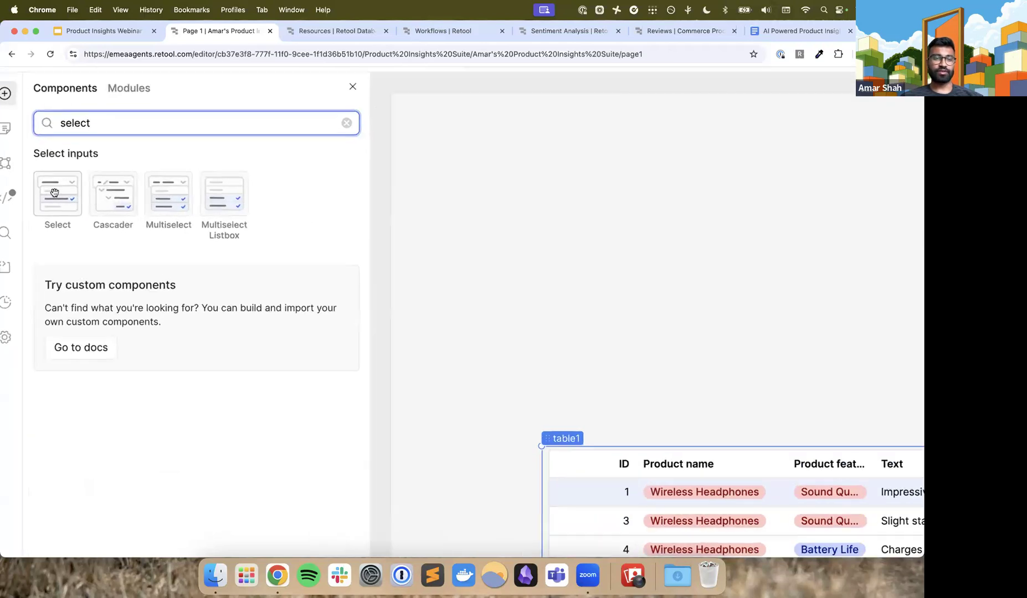
left_click(49, 179)
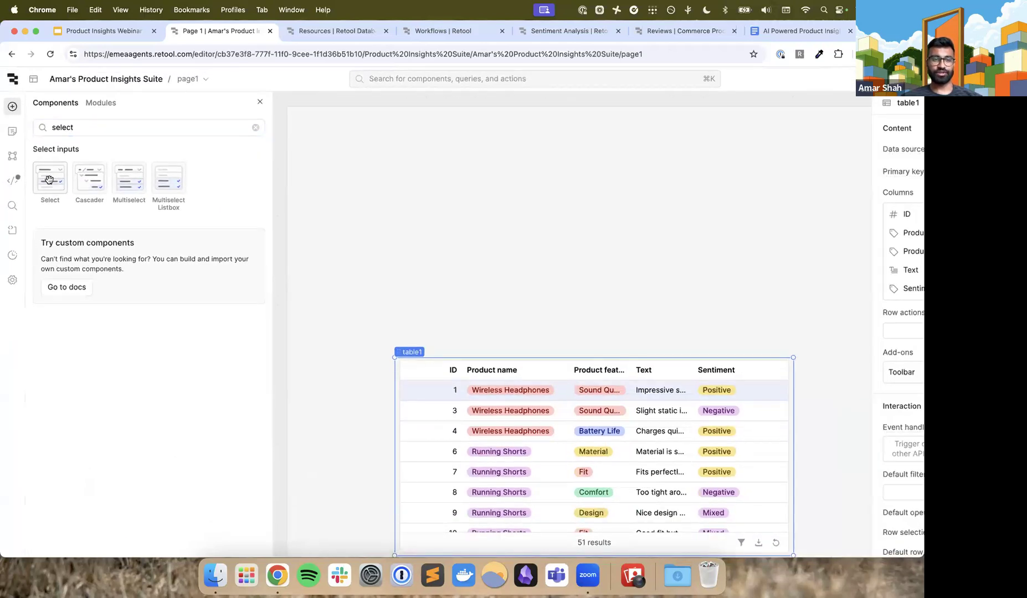
left_click_drag(147, 247, 426, 324)
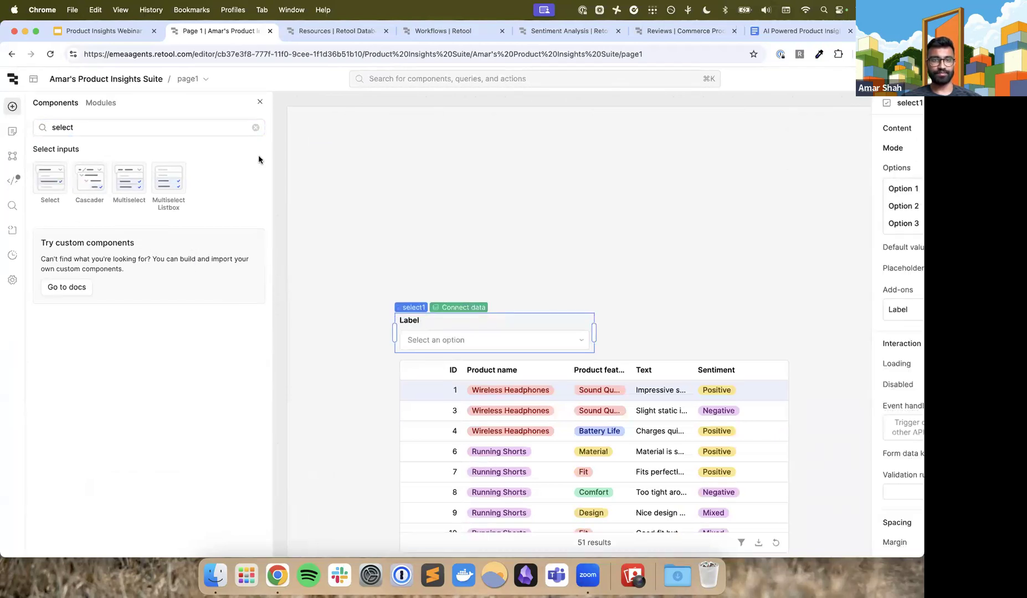
left_click(261, 103)
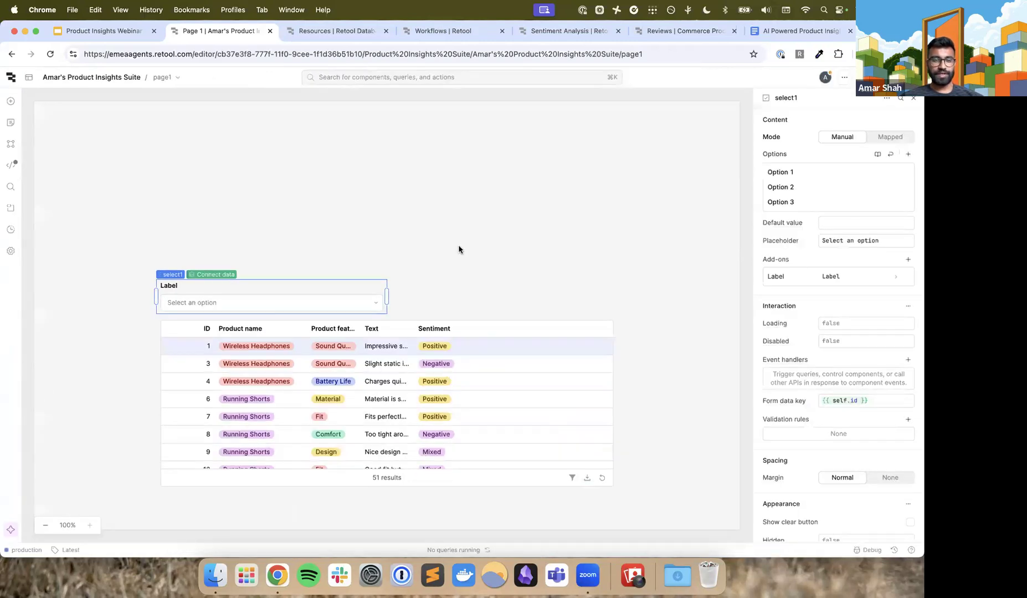
Preview the options offered by select1 and look through the product names in table1's rows
left_click(375, 302)
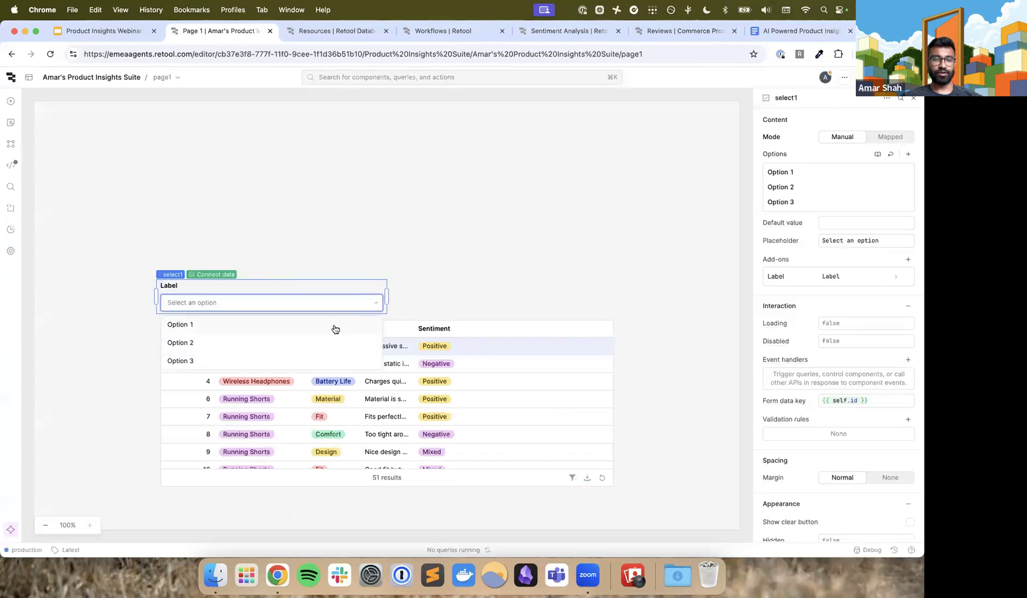
left_click(374, 301)
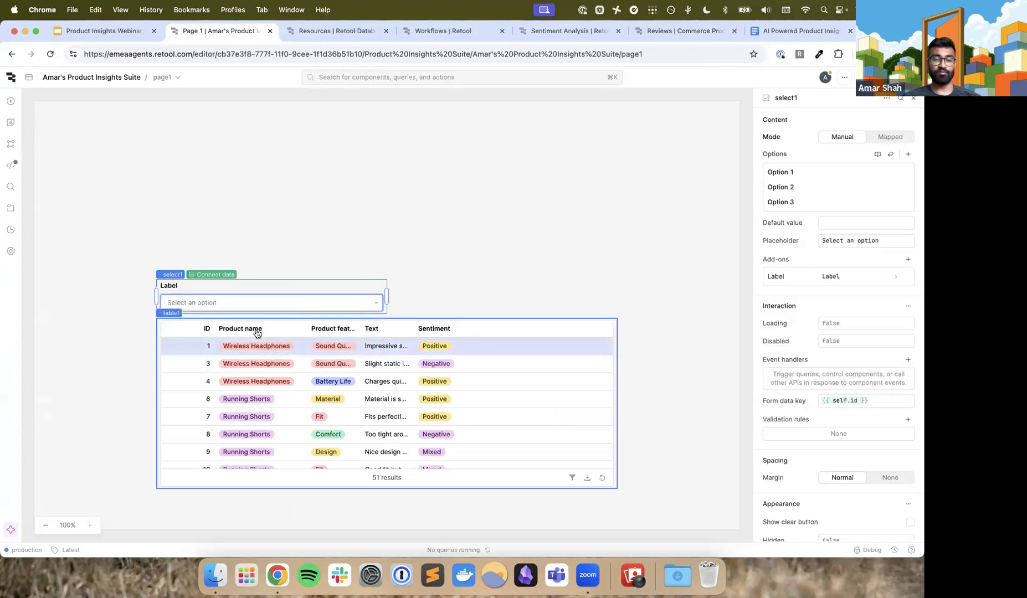
scroll(252, 393, "down", 5)
scroll(252, 393, "down", 5)
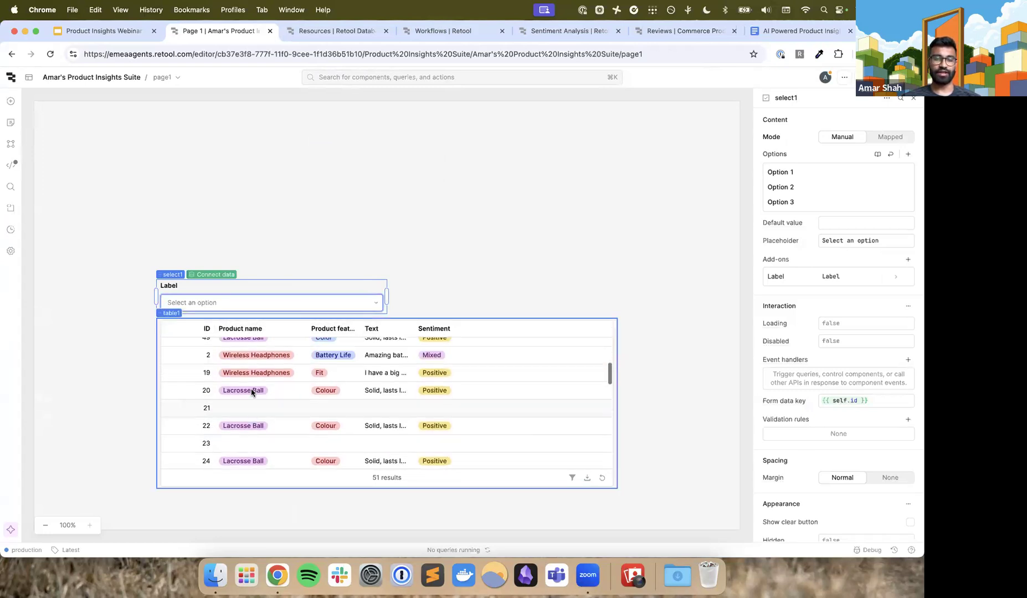
scroll(252, 392, "down", 3)
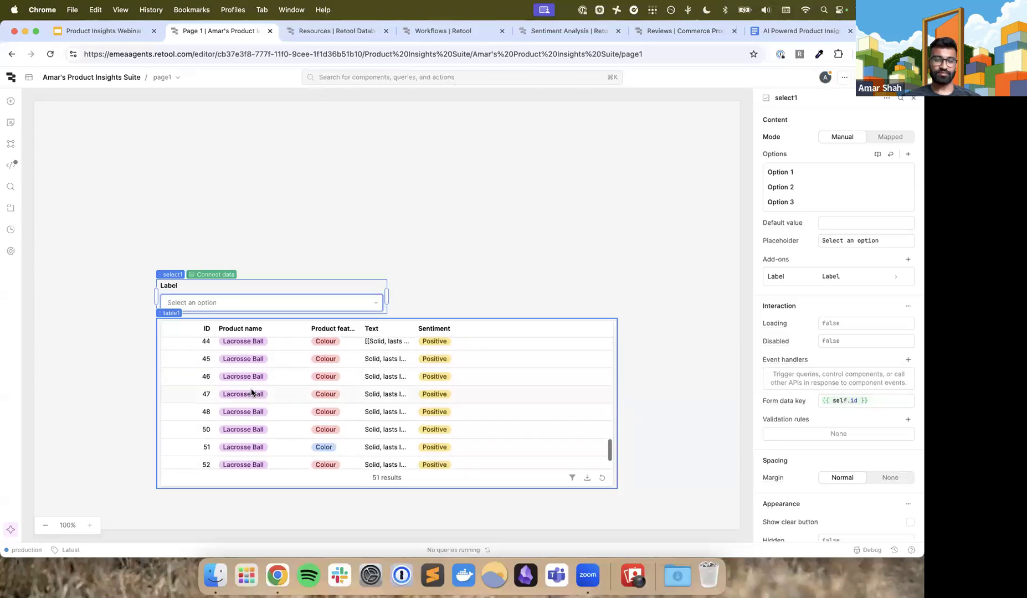
scroll(254, 388, "up", 10)
left_click(263, 349)
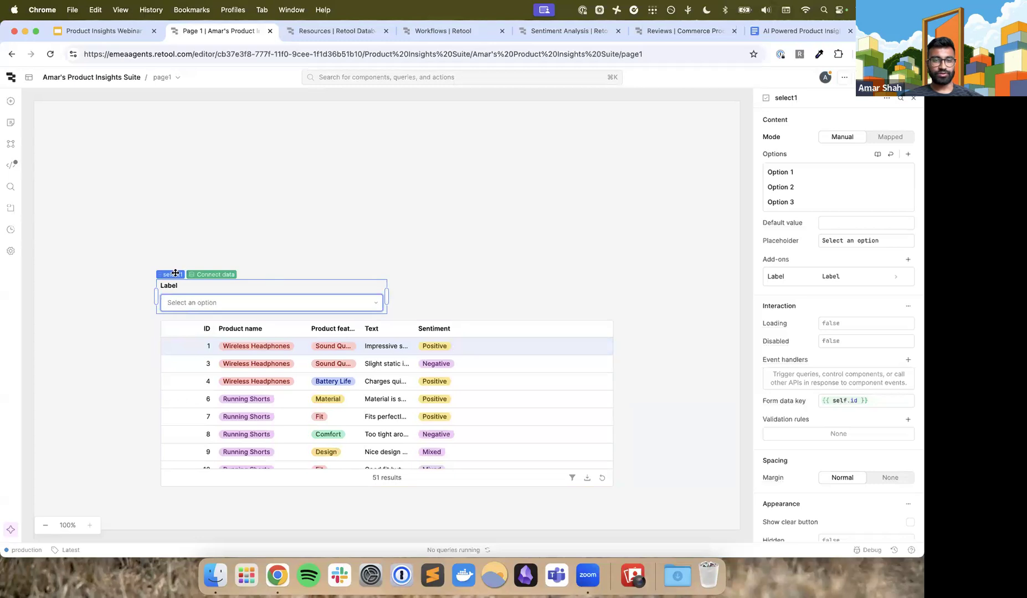
Switch select1's options to Mapped mode with getReviews as the data source
left_click(873, 137)
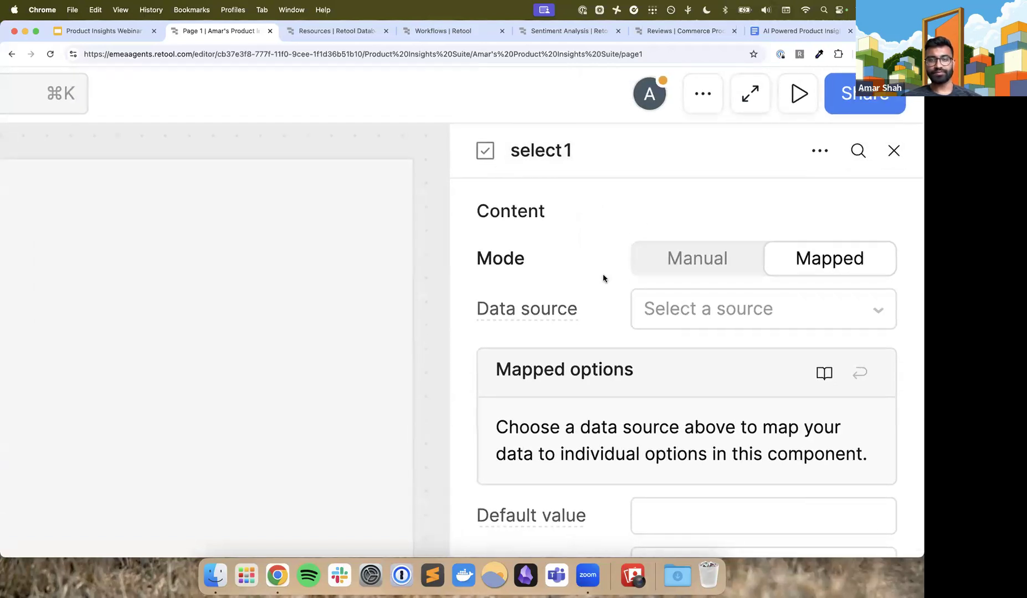
scroll(602, 278, "down", 2)
scroll(794, 227, "up", 1)
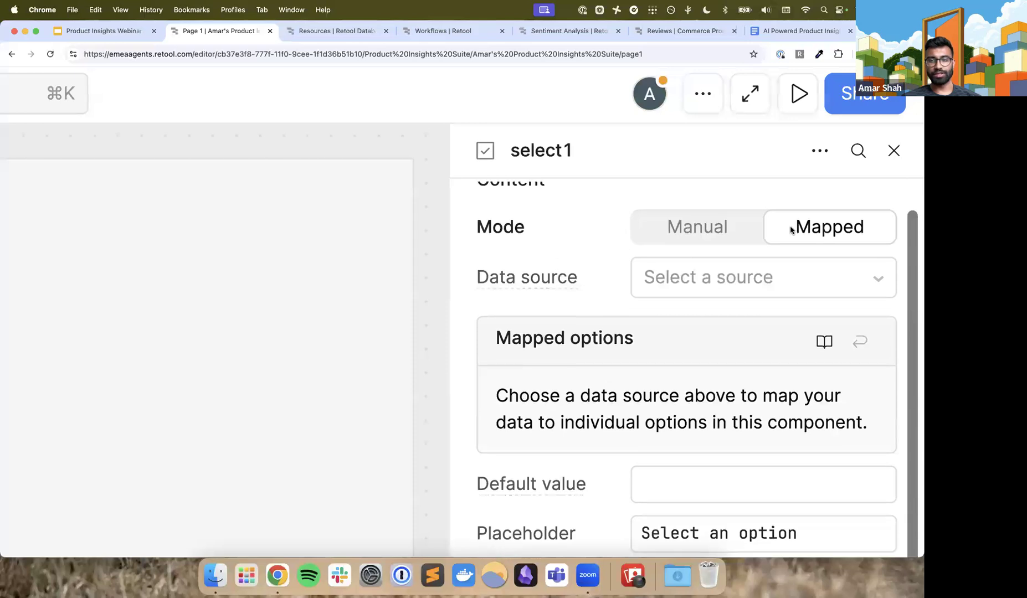
left_click(760, 285)
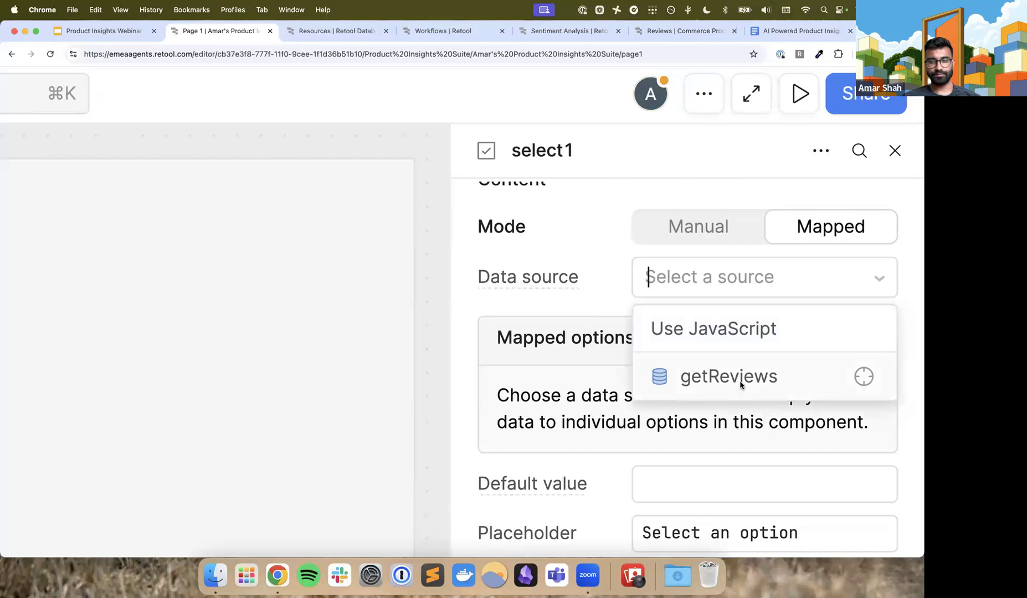
left_click(740, 383)
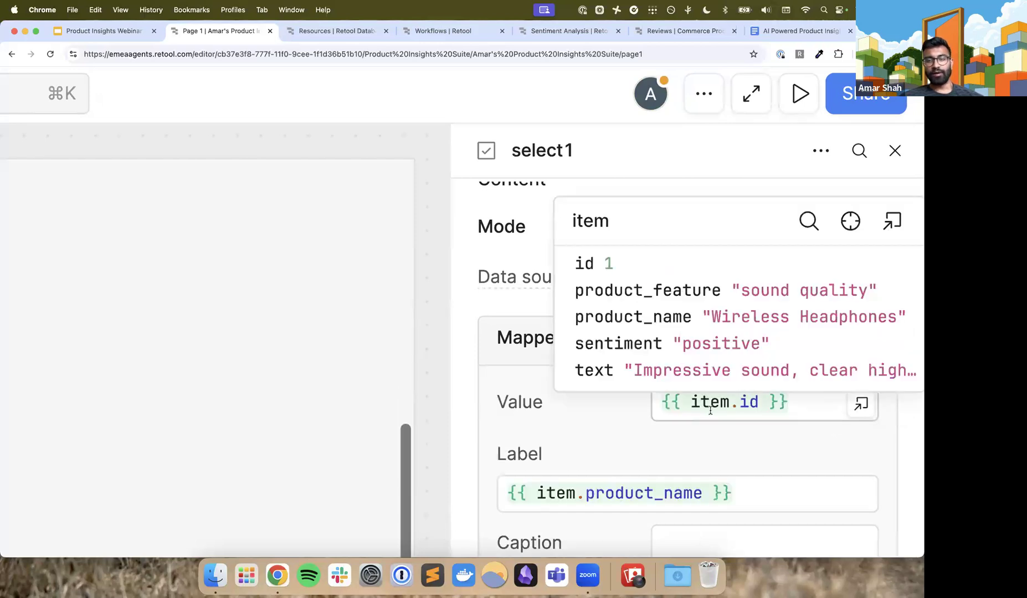
Clear the prefilled Value and Label expressions in select1's mapped options
scroll(587, 428, "down", 5)
scroll(588, 428, "up", 2)
scroll(587, 428, "down", 1)
scroll(587, 423, "right", 2)
left_click_drag(853, 244, 750, 247)
type("{{i")
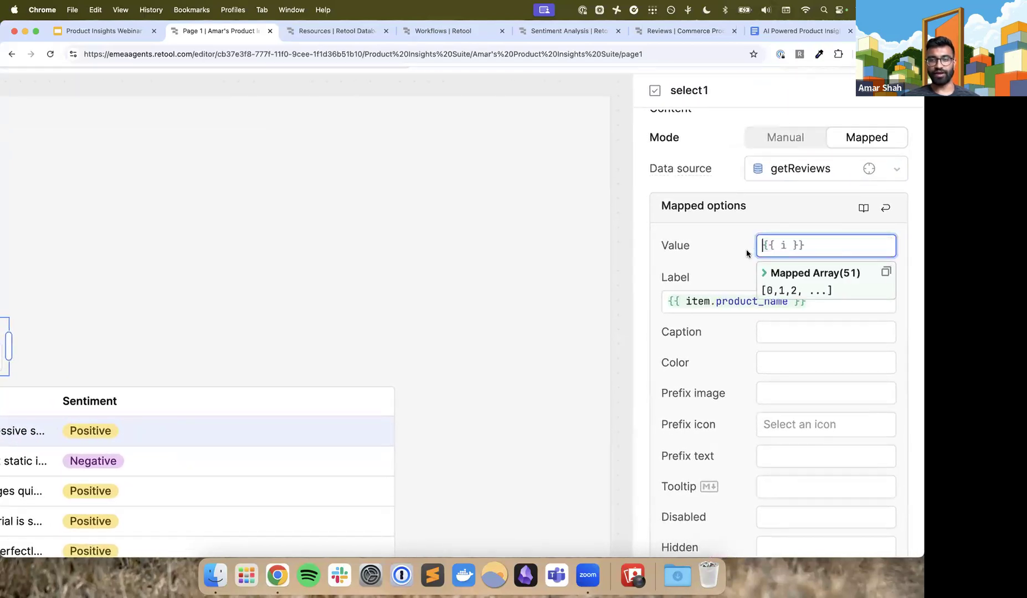
left_click(741, 302)
key("BackSpace")
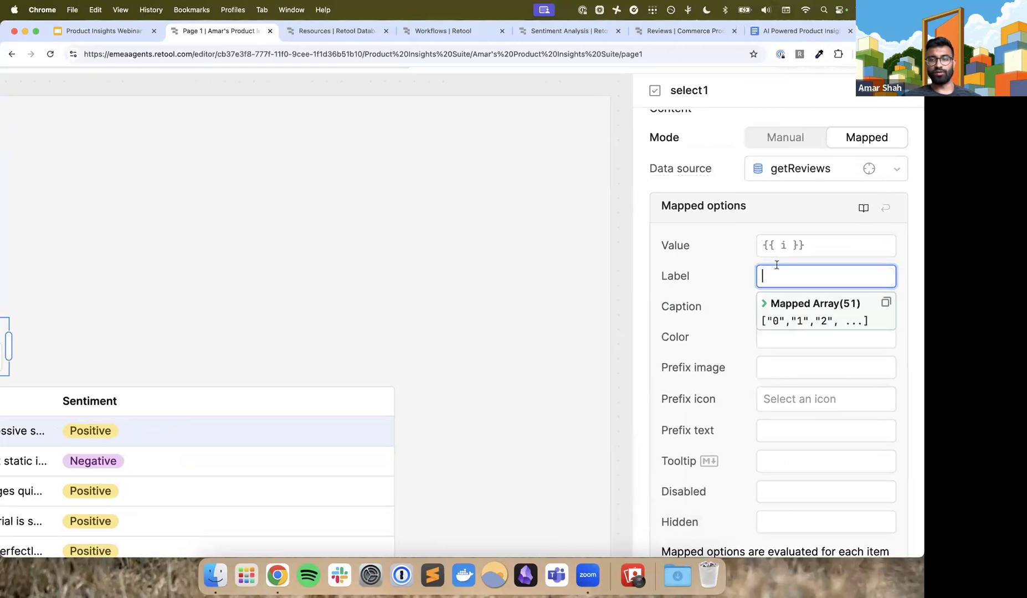
Set the Value expression in select1's mapped options to {{ item.product_name }}
left_click(781, 252)
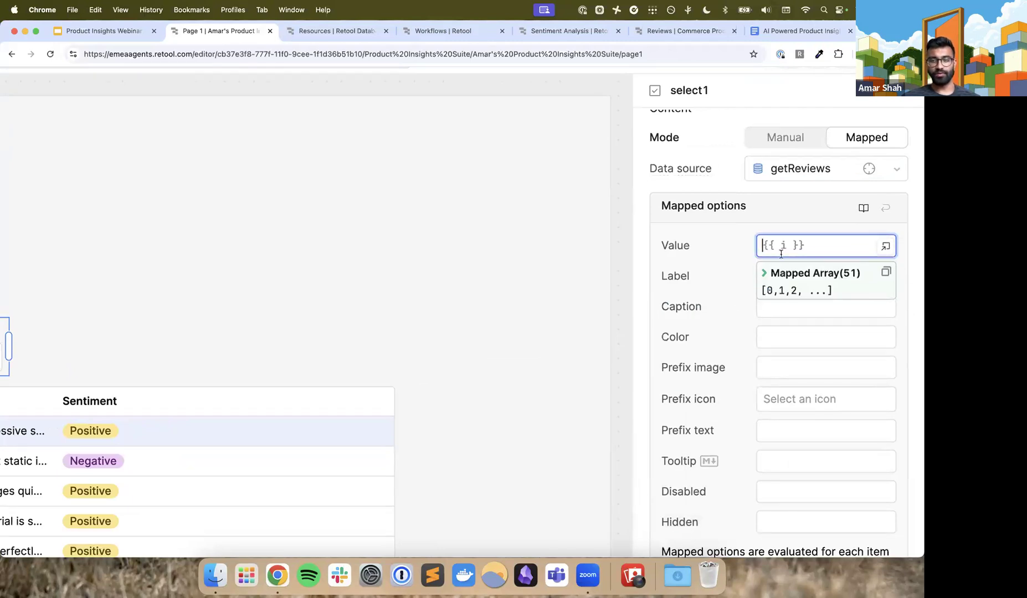
key("BackSpace")
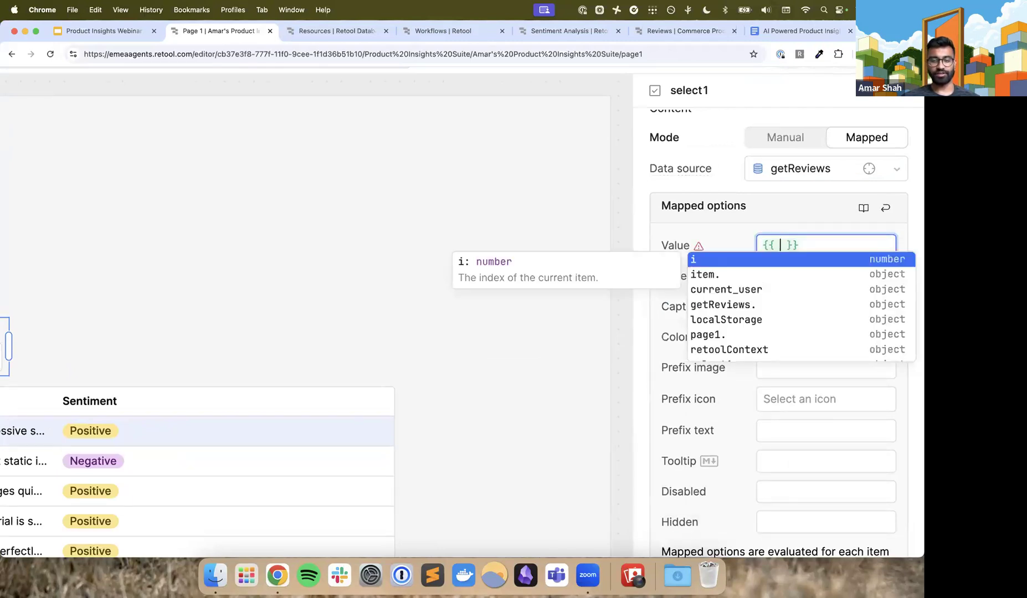
type("item")
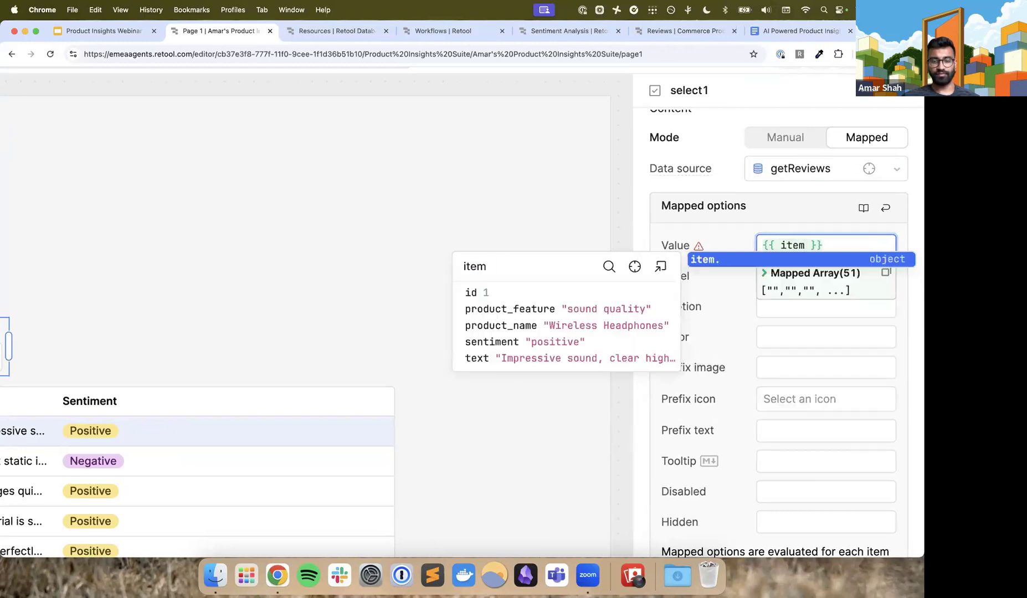
type(".prod")
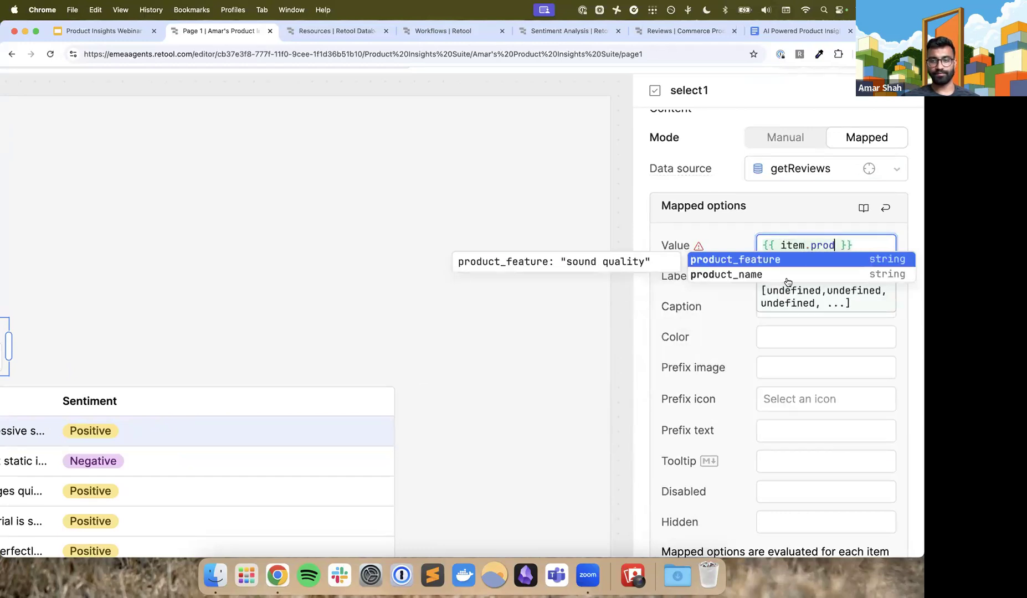
left_click(787, 277)
left_click(778, 243)
mouse_move(700, 248)
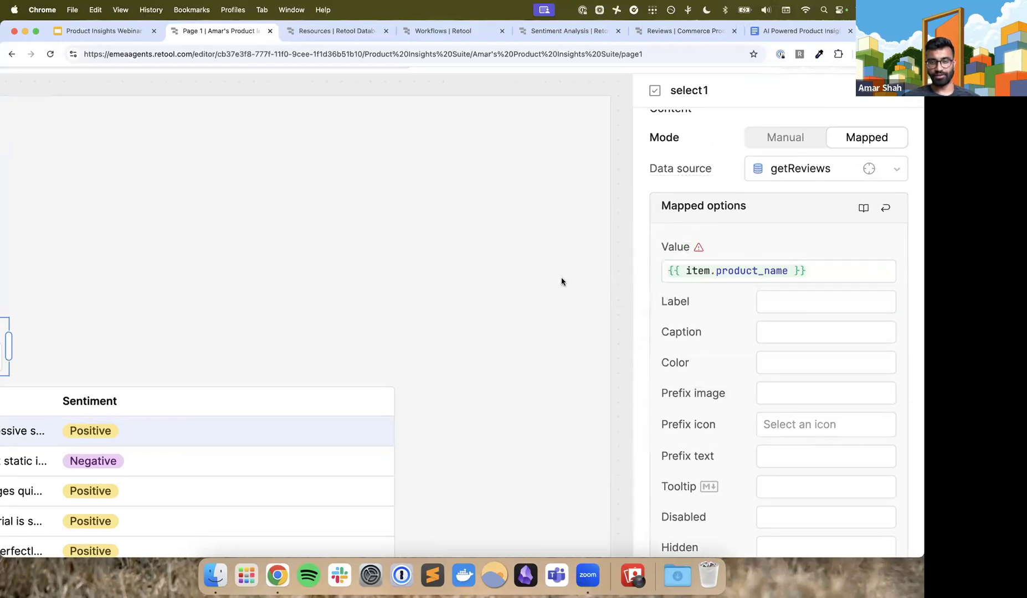
Check the product options offered by select1 and choose Running Shorts
scroll(560, 277, "down", 5, "ctrl")
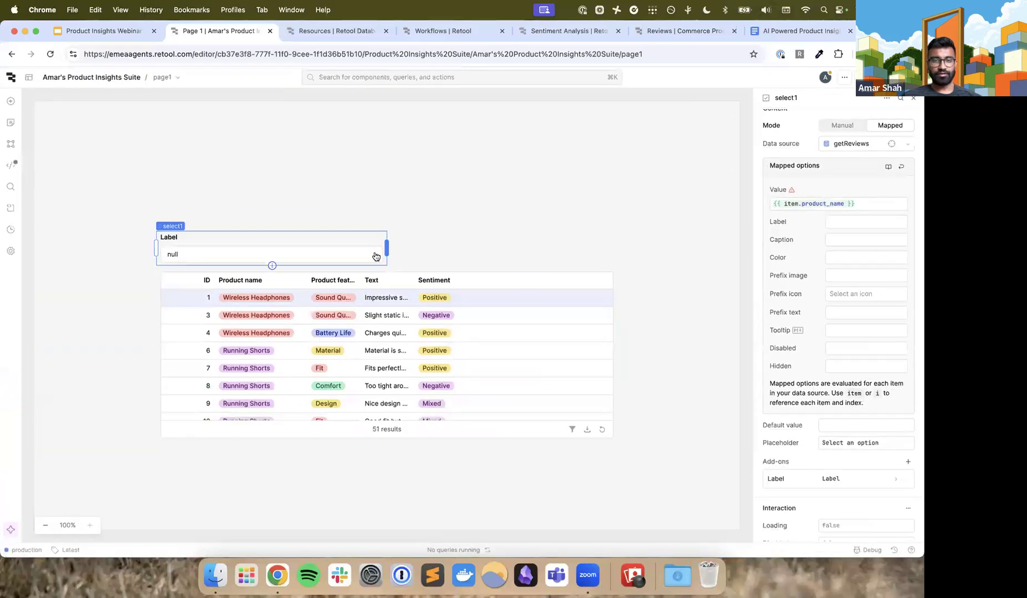
left_click(375, 256)
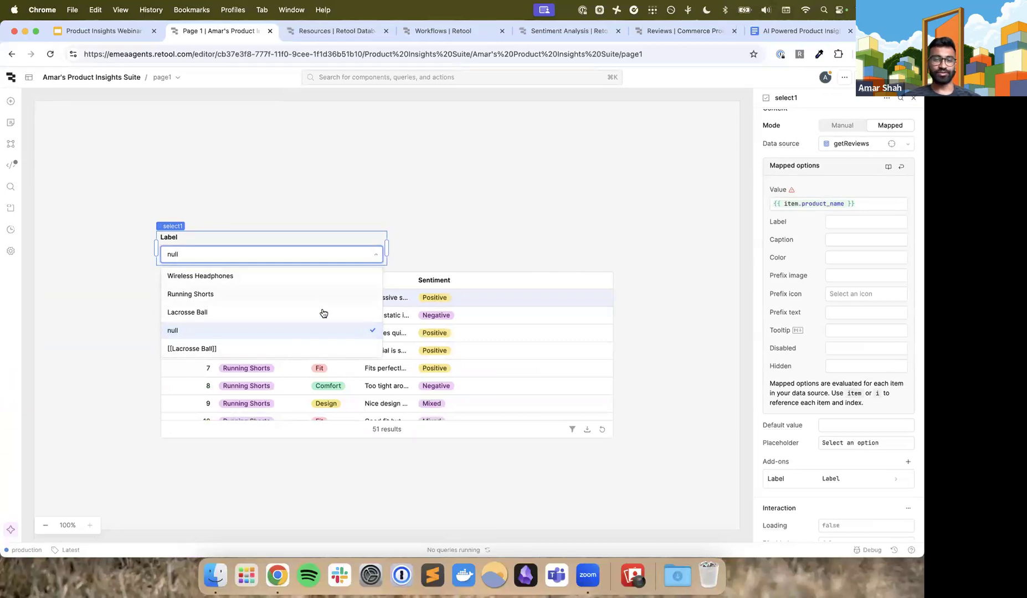
left_click(377, 258)
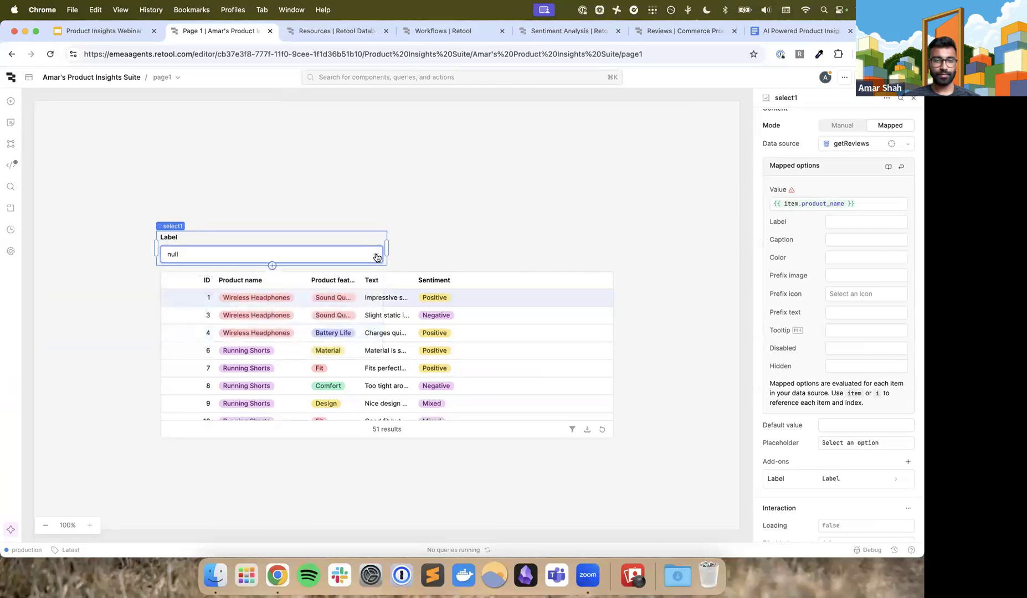
left_click(377, 258)
left_click(335, 295)
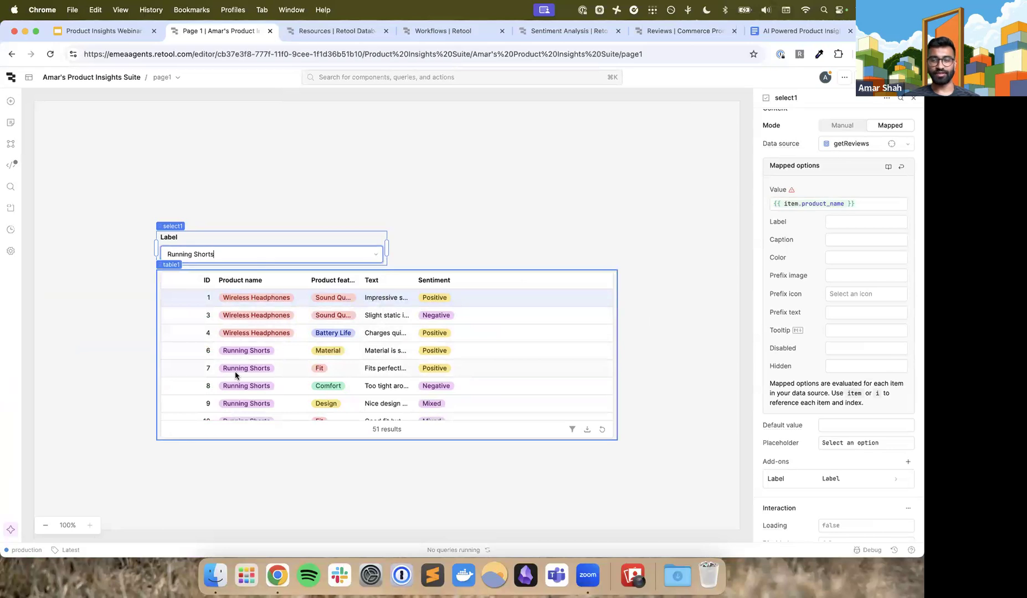
Add a default filter to table1 on the Product name column, keeping the includes operator
scroll(169, 265, "up", 5)
left_click(169, 265)
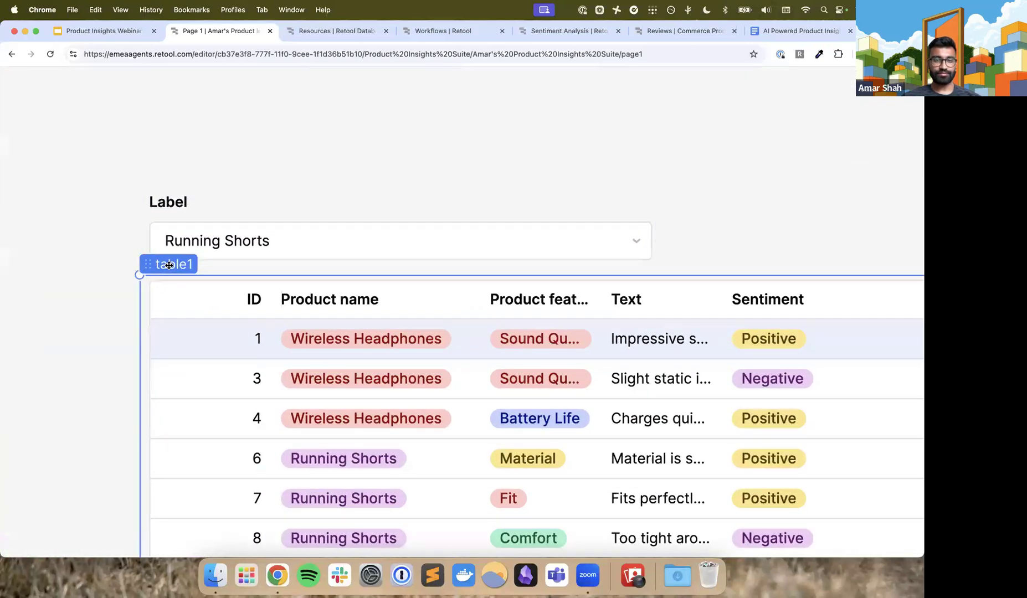
scroll(169, 265, "down", 5)
scroll(798, 352, "down", 5)
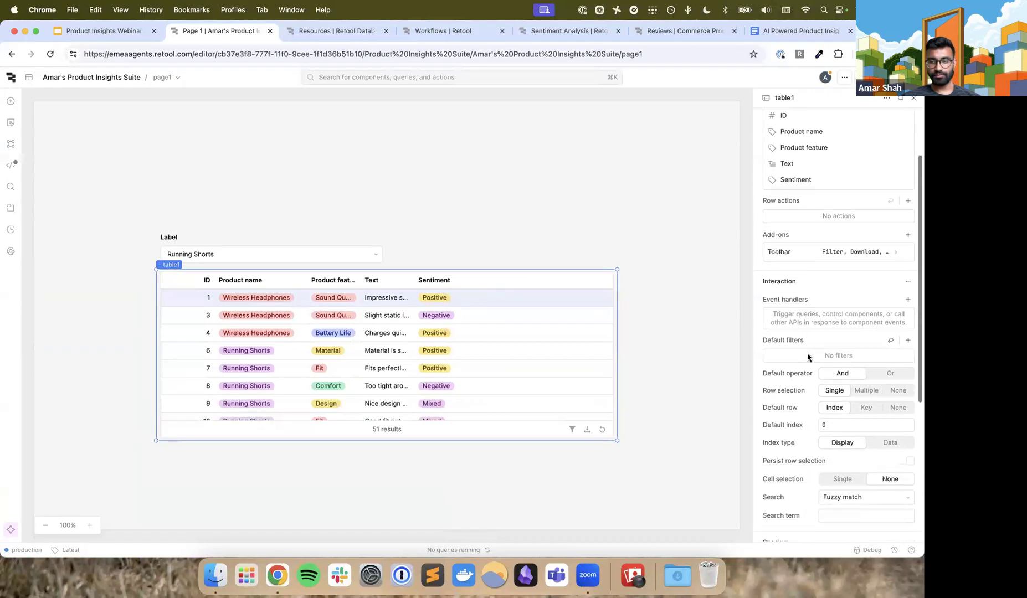
scroll(839, 335, "up", 5)
scroll(840, 334, "down", 5)
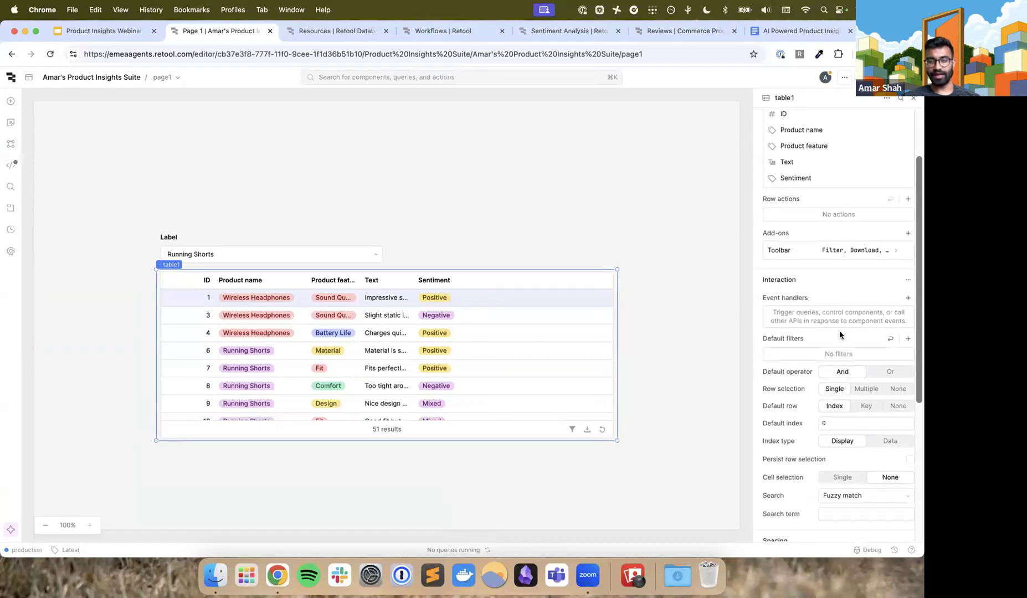
scroll(860, 281, "up", 5)
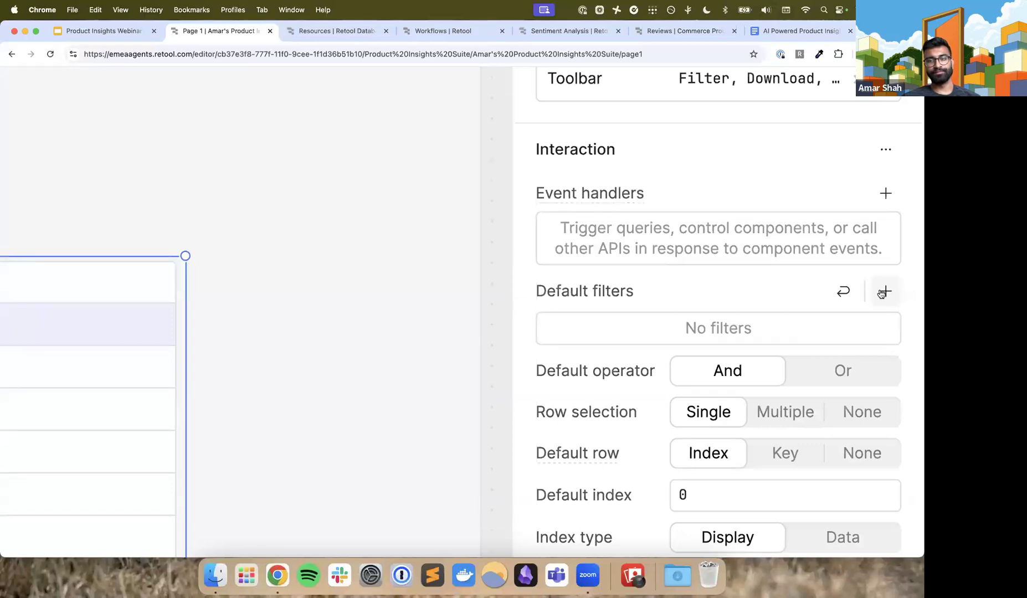
left_click(883, 292)
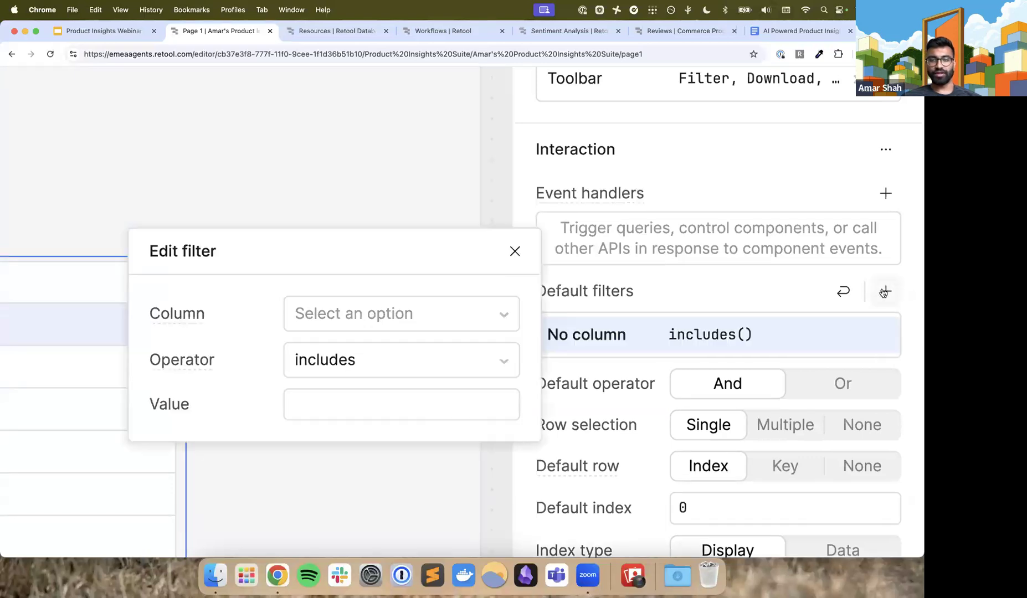
left_click(485, 320)
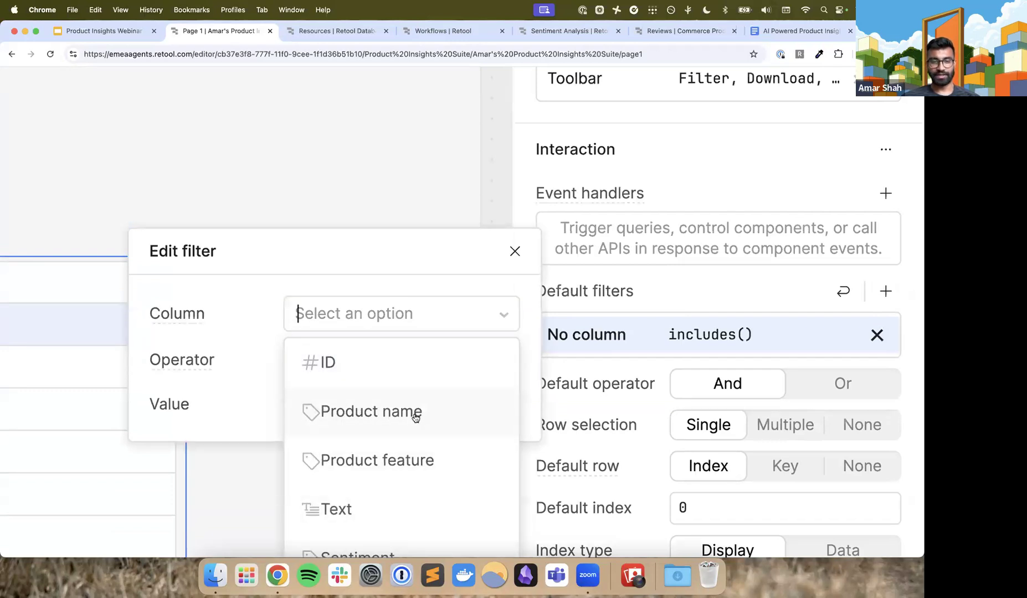
left_click(416, 412)
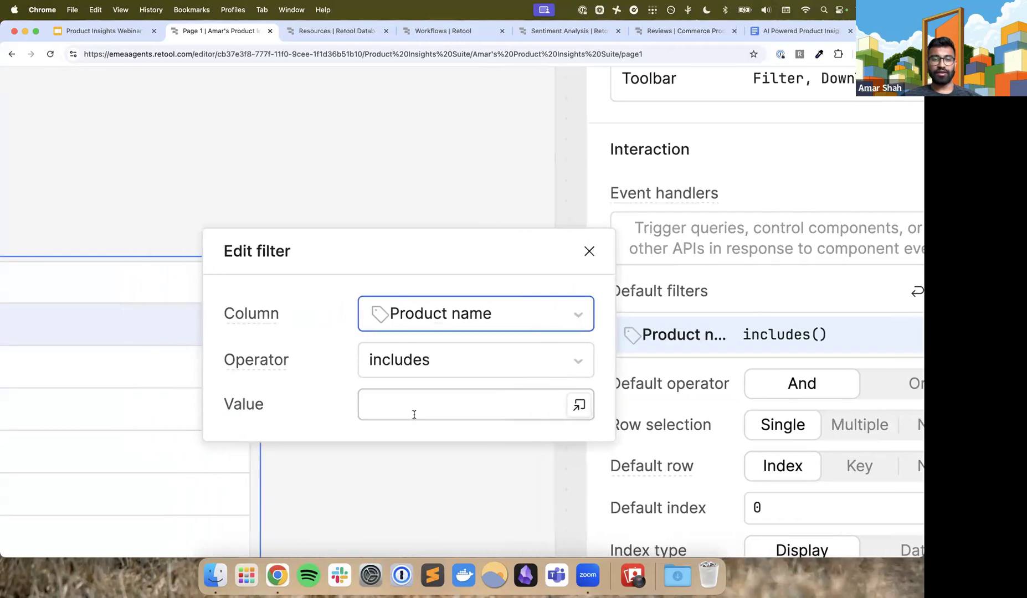
Set the Product name filter's value to {{ select1.value }} and close the filter editor
key("super+minus")
key("super+minus")
key("super+minus")
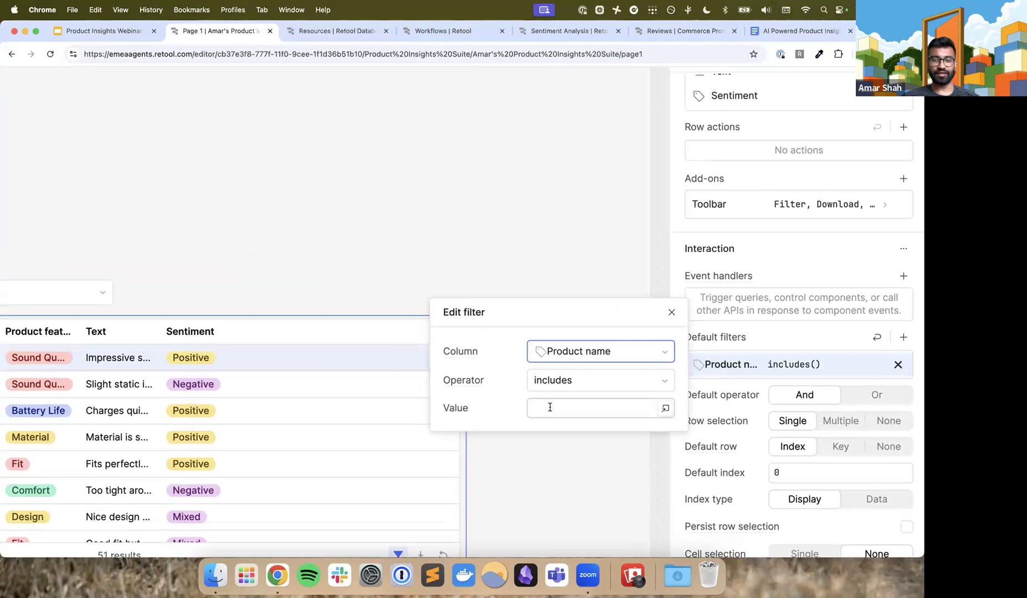
scroll(550, 408, "left", 5)
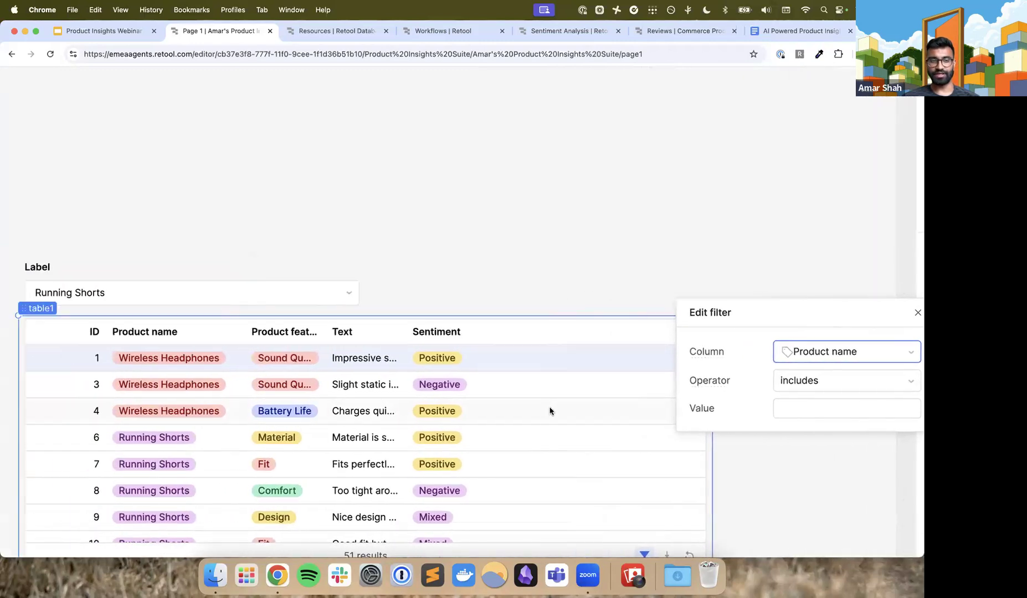
scroll(245, 283, "right", 5)
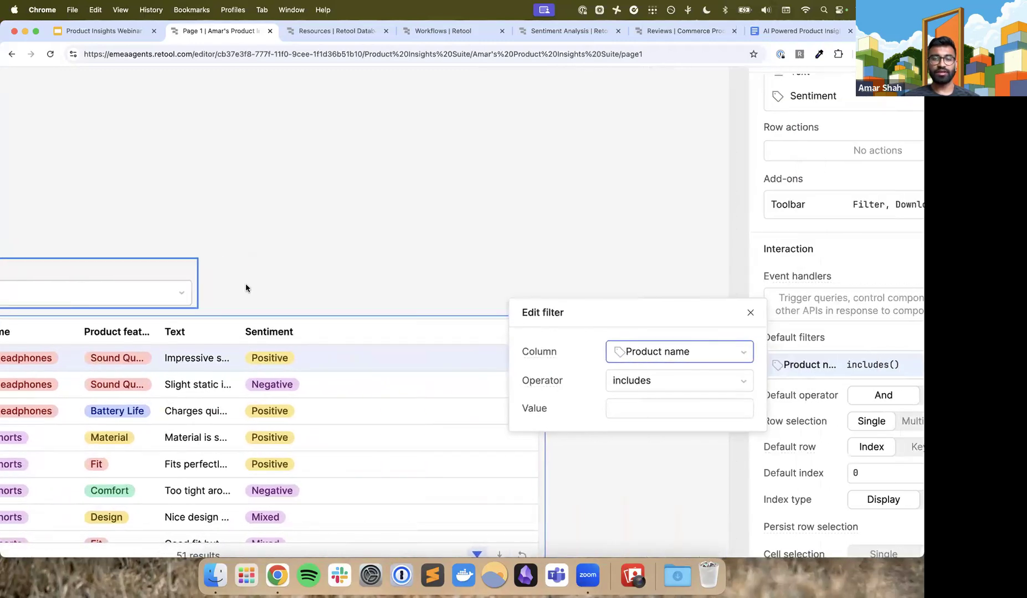
left_click(552, 408)
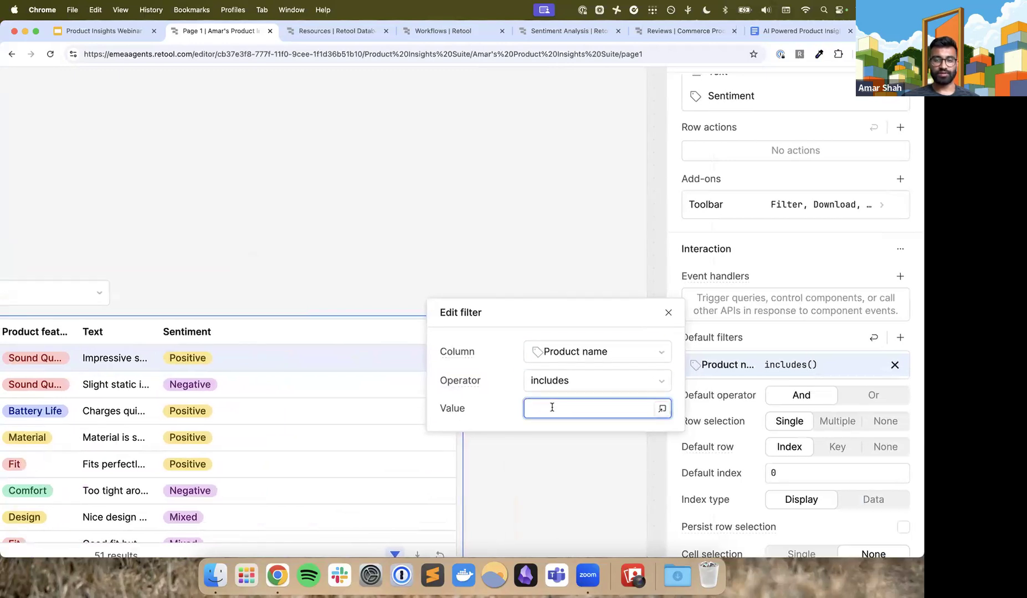
type("{{ ")
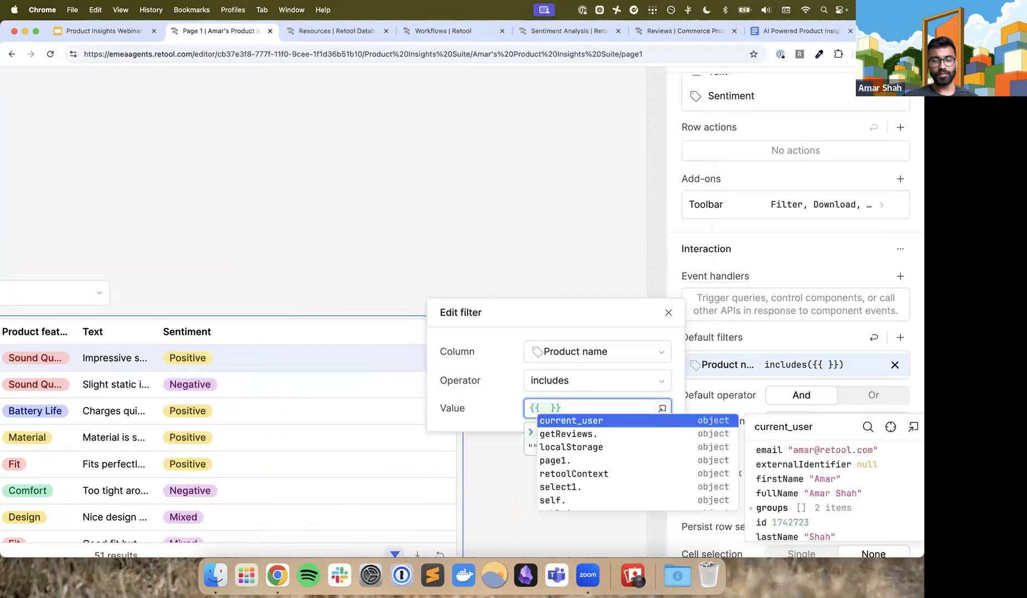
type("select")
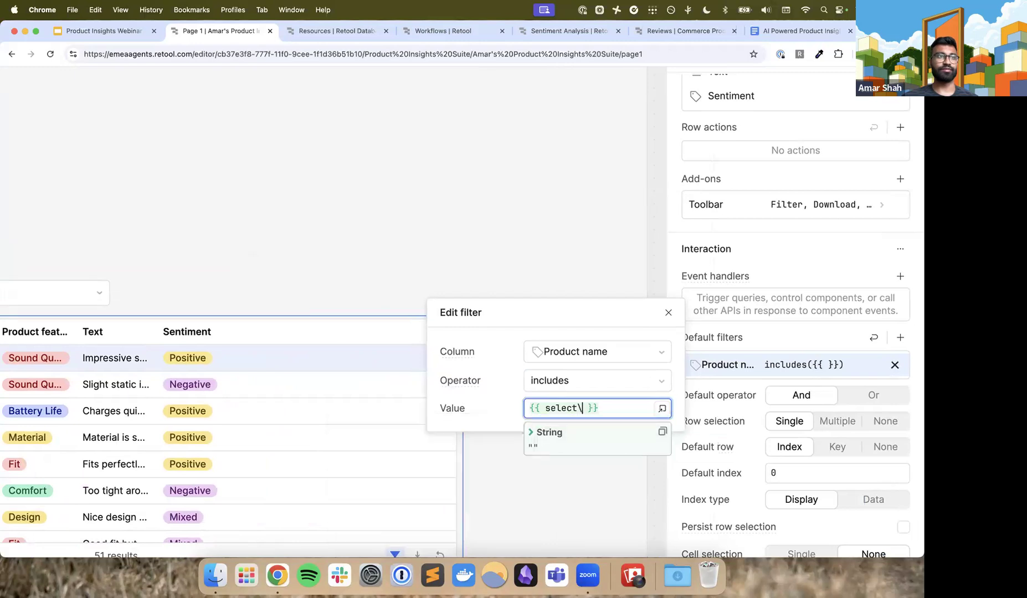
type("1.value")
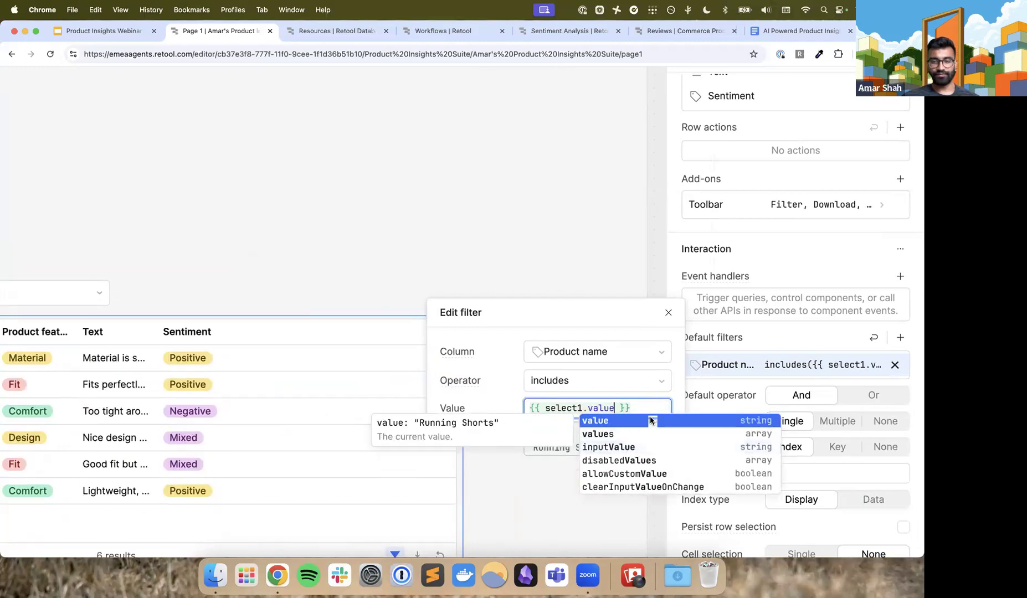
left_click(651, 421)
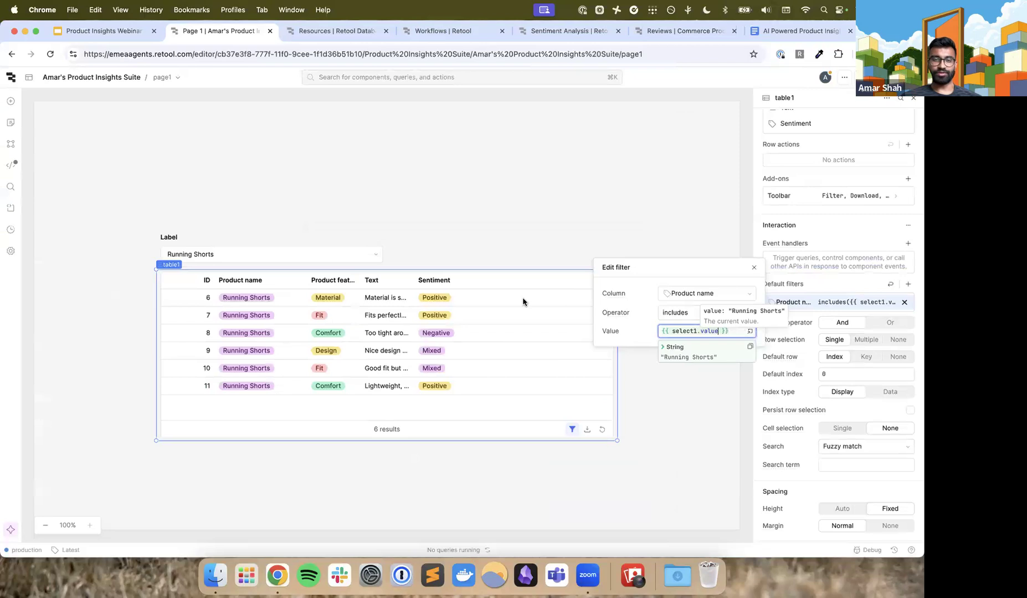
left_click(417, 306)
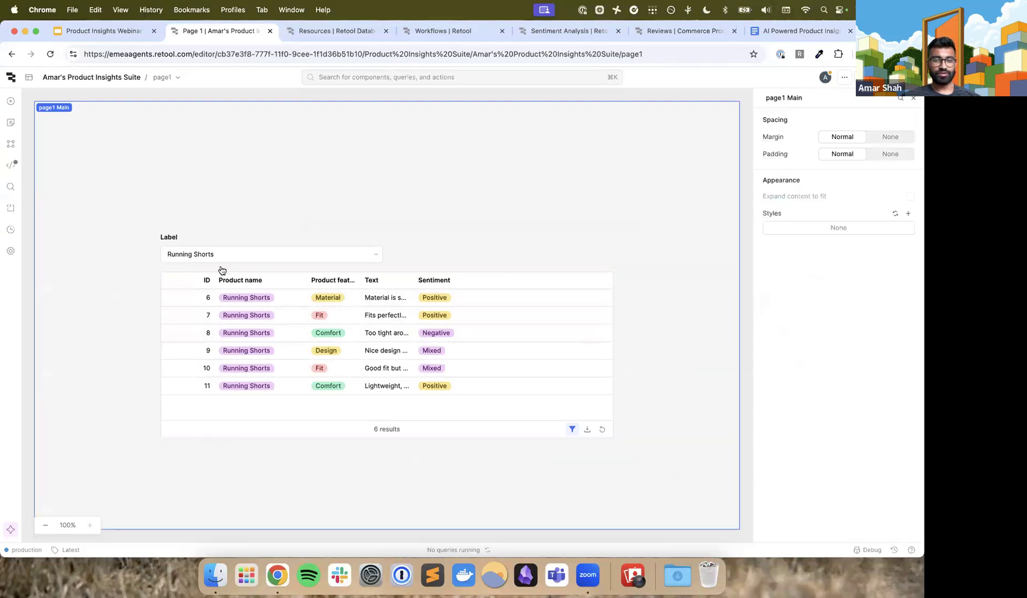
Review table1's filtered rows and change its Product name column format to String
left_click(172, 267)
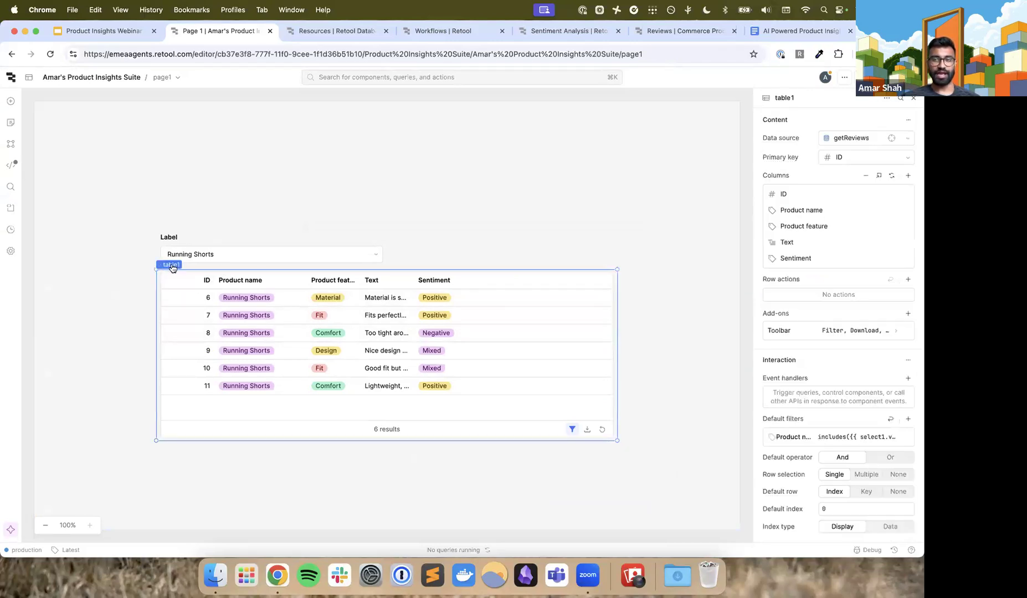
scroll(261, 317, "up", 5)
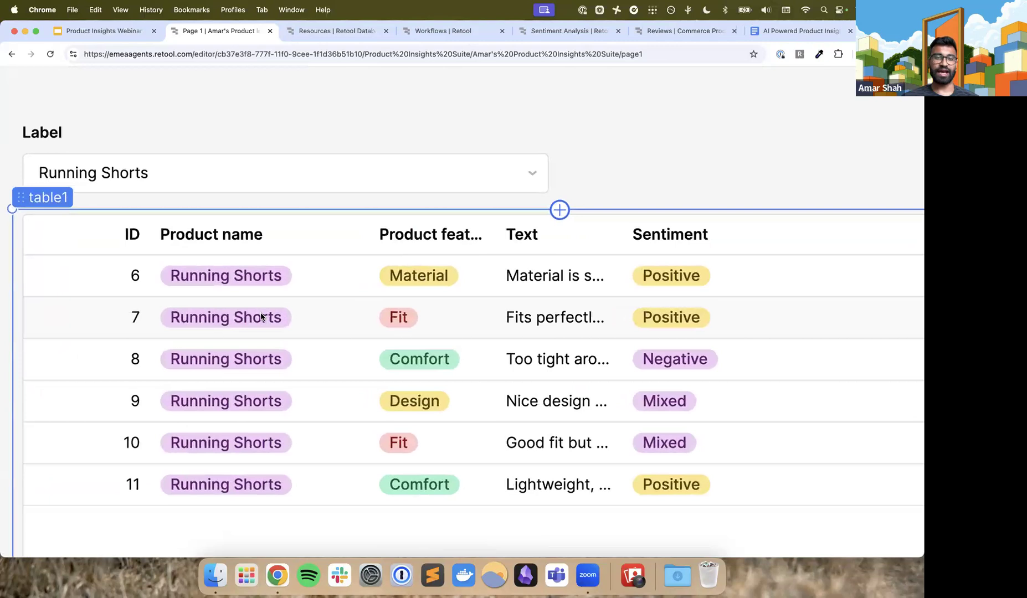
scroll(261, 317, "down", 5)
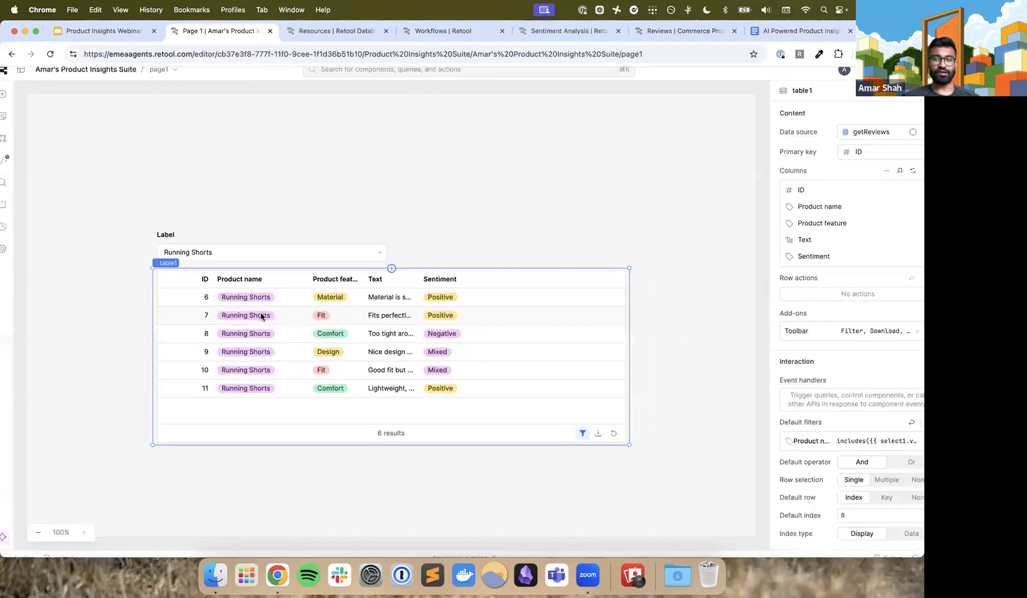
scroll(261, 317, "up", 5)
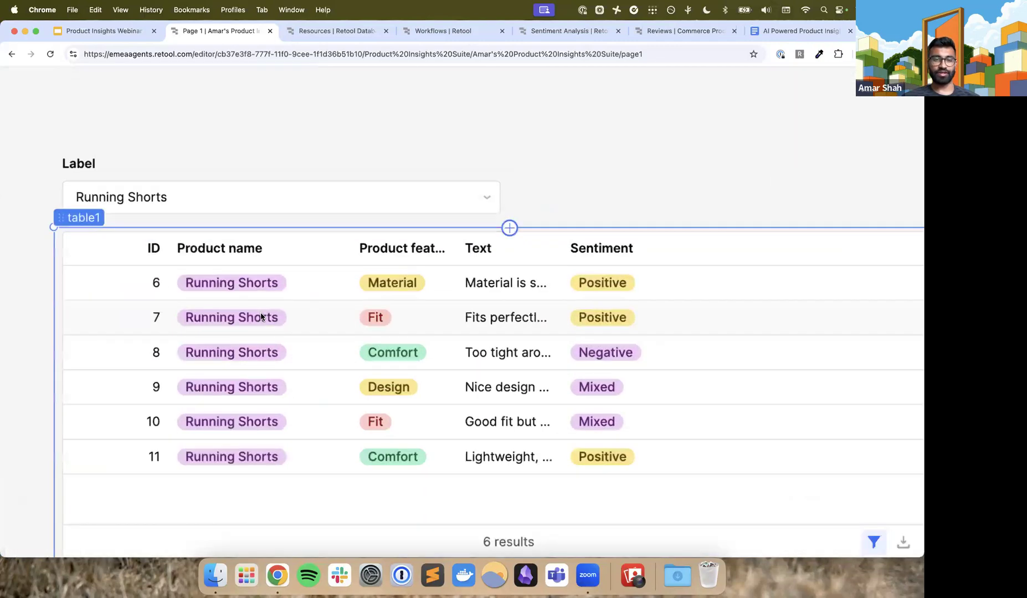
scroll(261, 317, "up", 2)
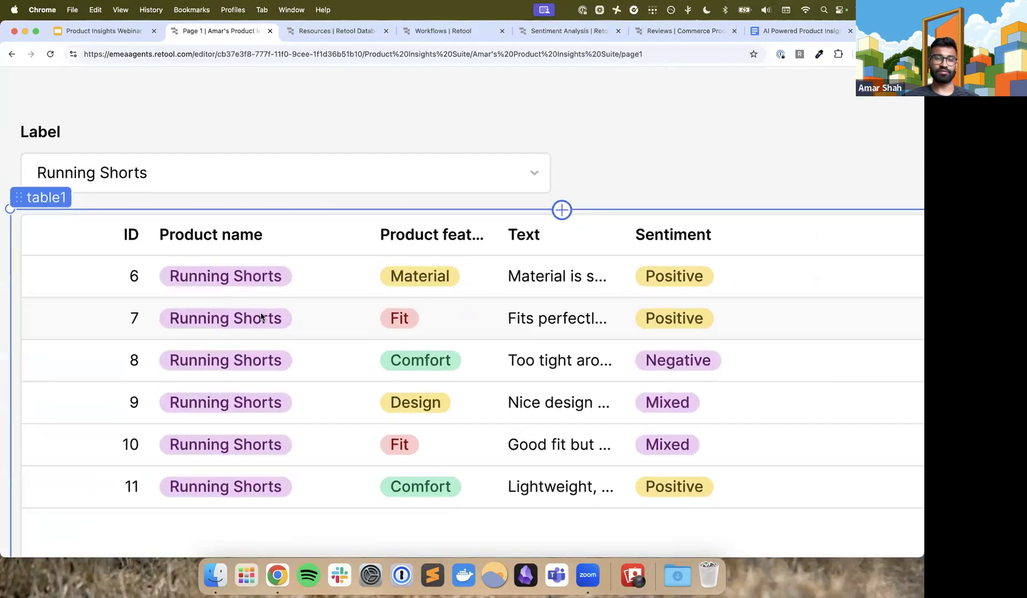
scroll(261, 317, "down", 7)
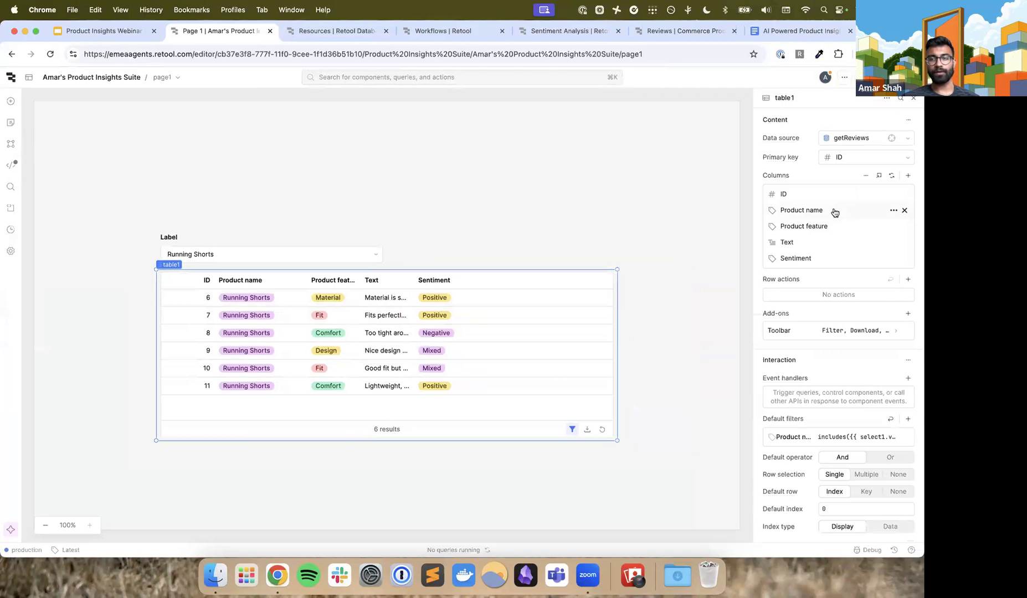
scroll(846, 212, "up", 5)
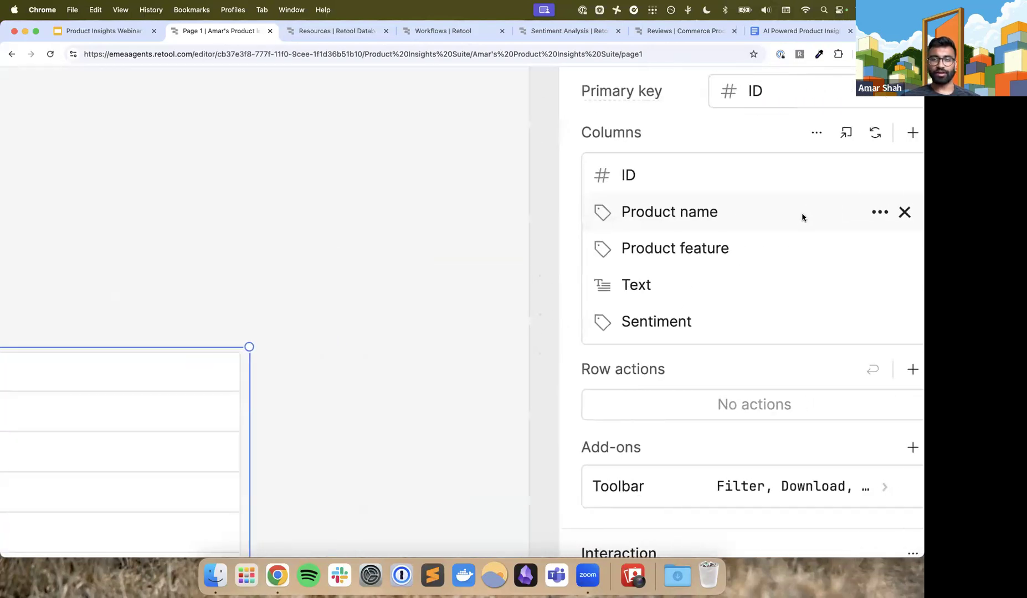
left_click(800, 216)
scroll(802, 216, "up", 2)
left_click(783, 230)
scroll(774, 394, "up", 5)
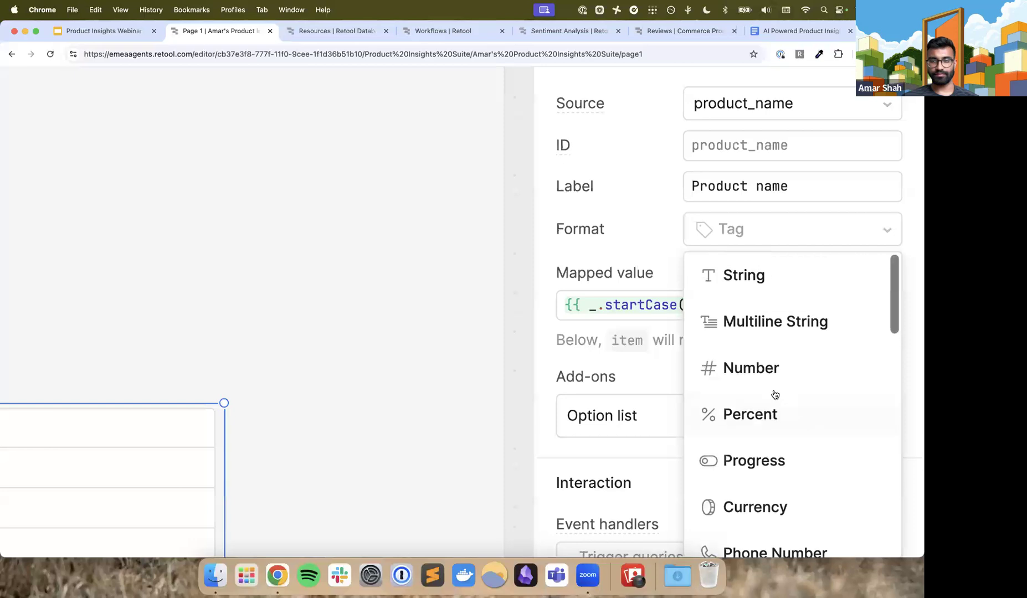
left_click(792, 290)
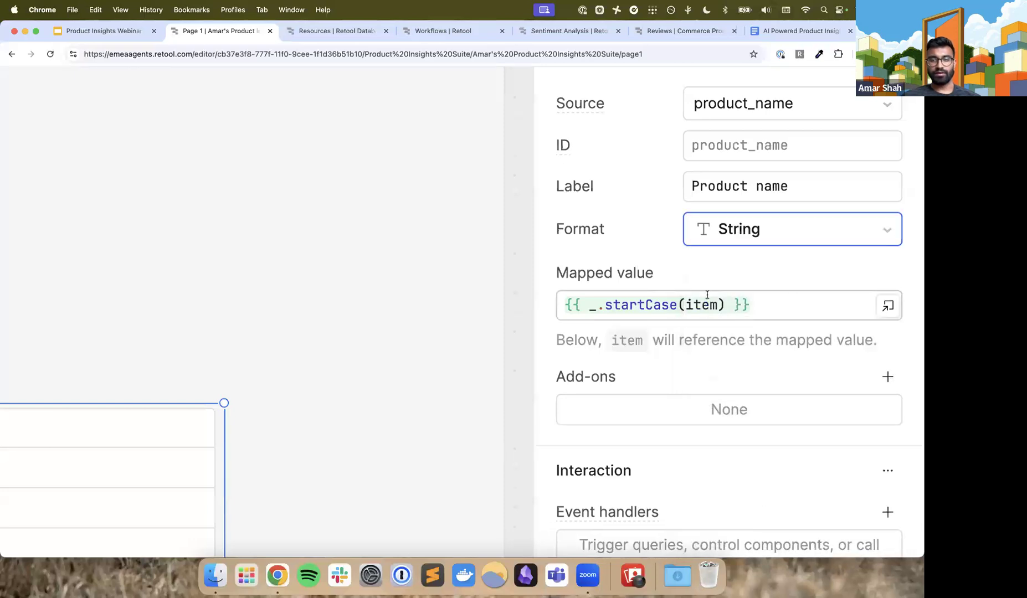
scroll(706, 294, "down", 5)
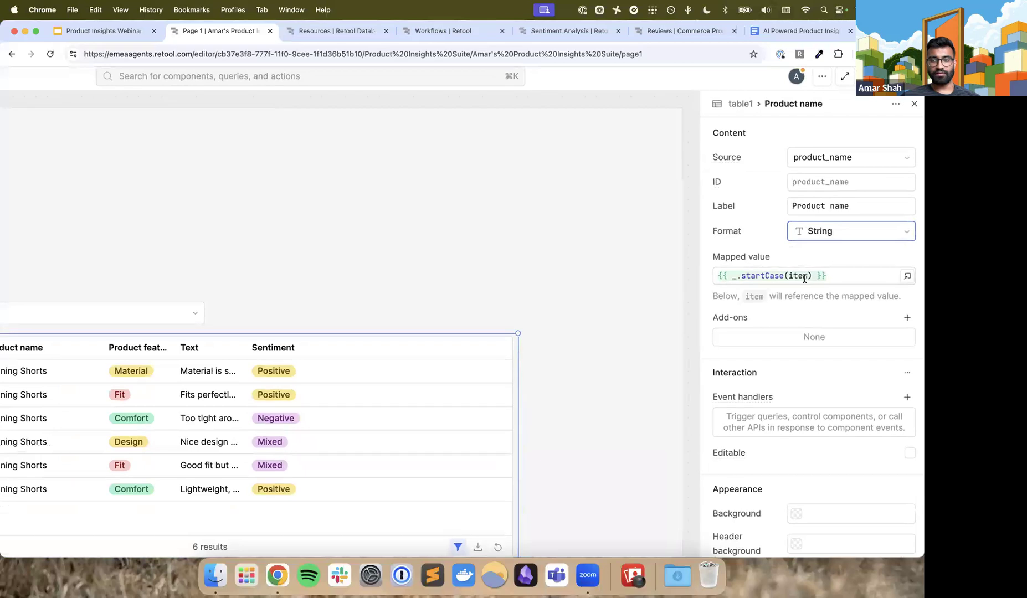
Set the Product name column's mapped value to {{ item }} and deselect table1
left_click_drag(828, 275, 692, 269)
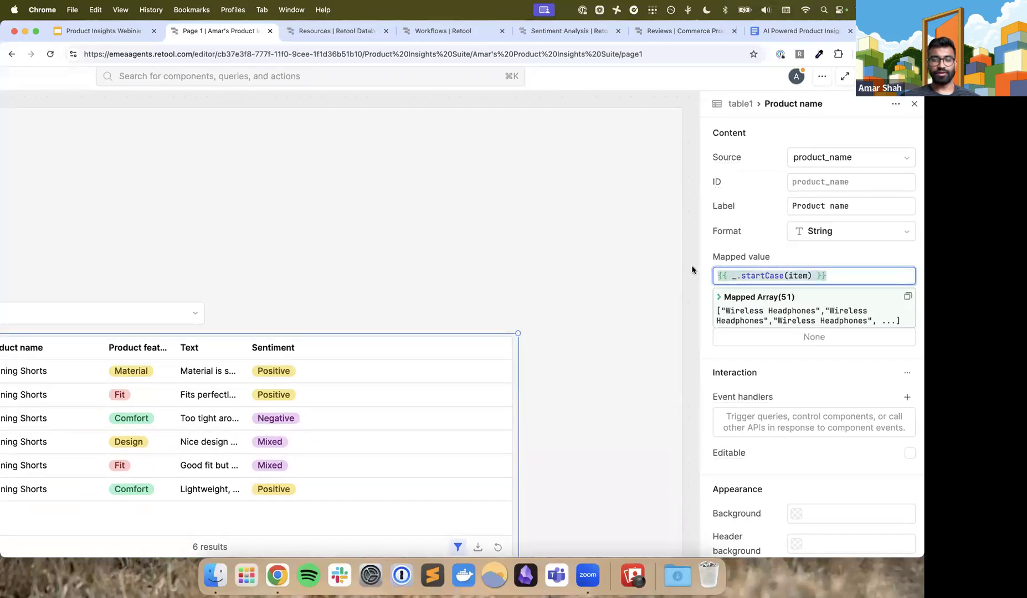
type("{{item")
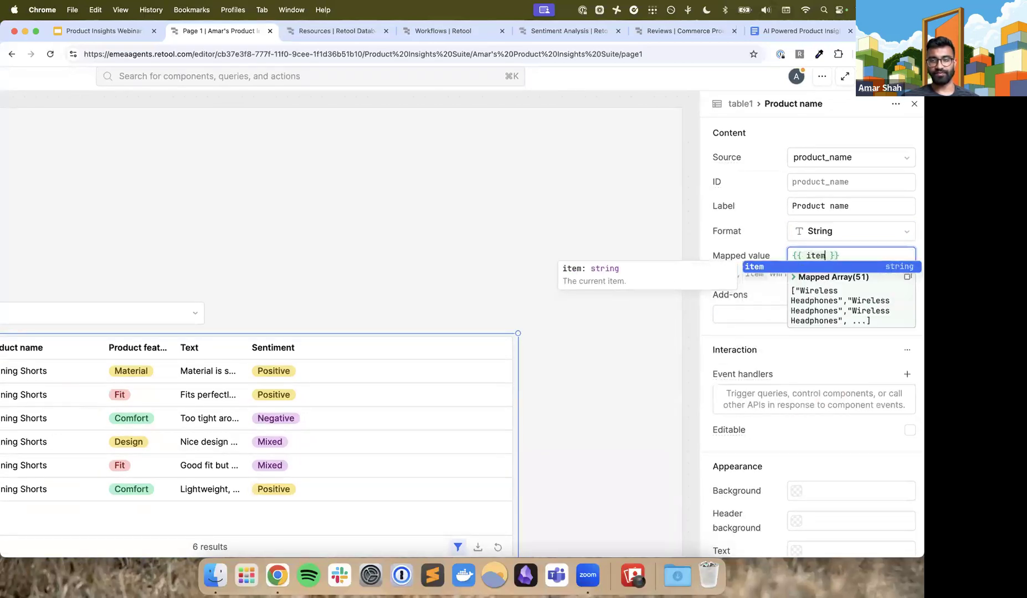
left_click(856, 257)
left_click(696, 254)
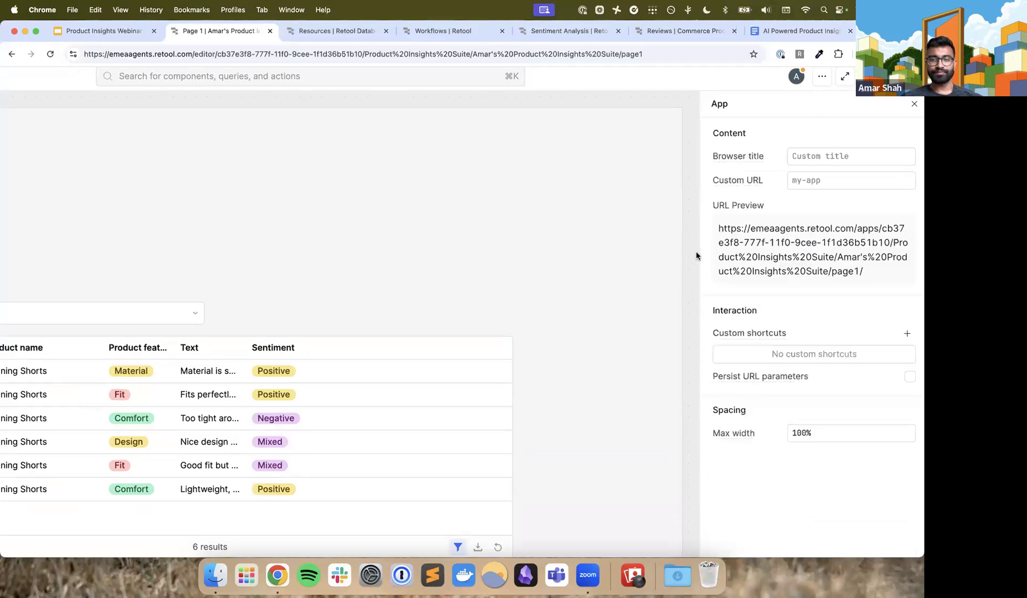
Check the product options in the dropdown above table1, keeping Running Shorts selected
scroll(510, 306, "left", 4)
scroll(508, 306, "down", 3)
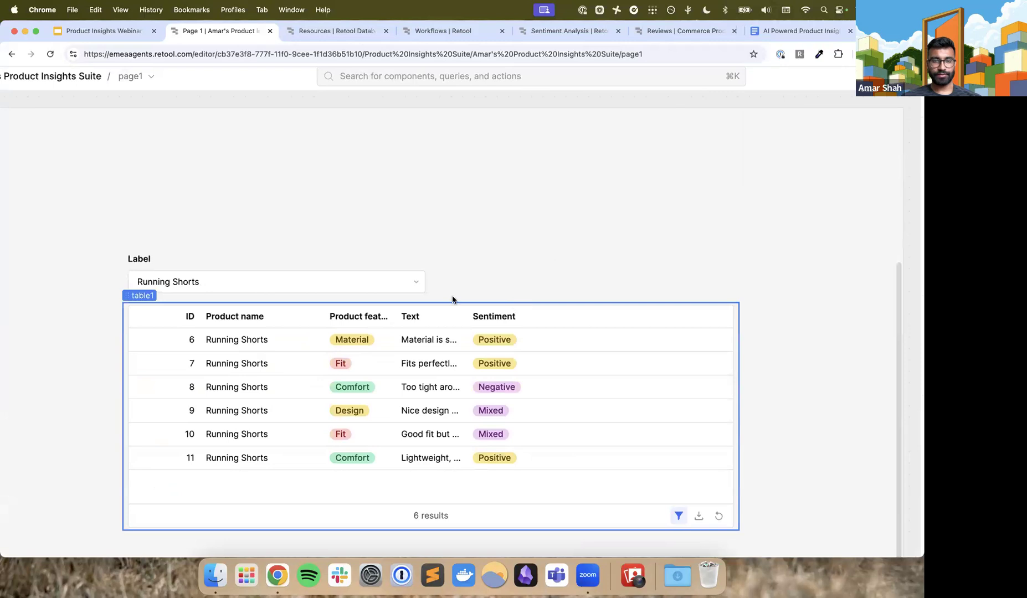
left_click(416, 284)
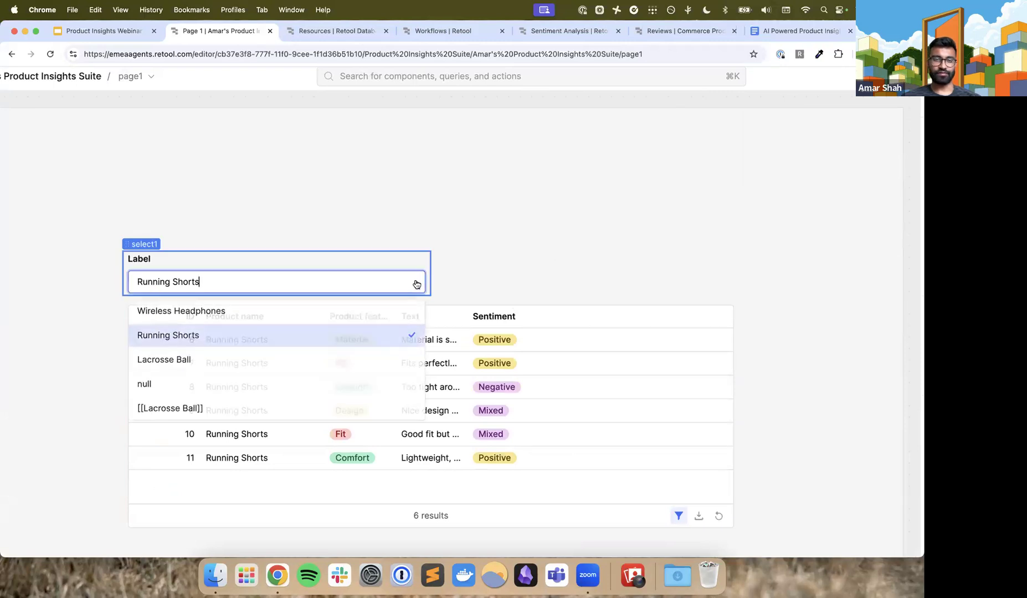
left_click(483, 292)
key("super+0")
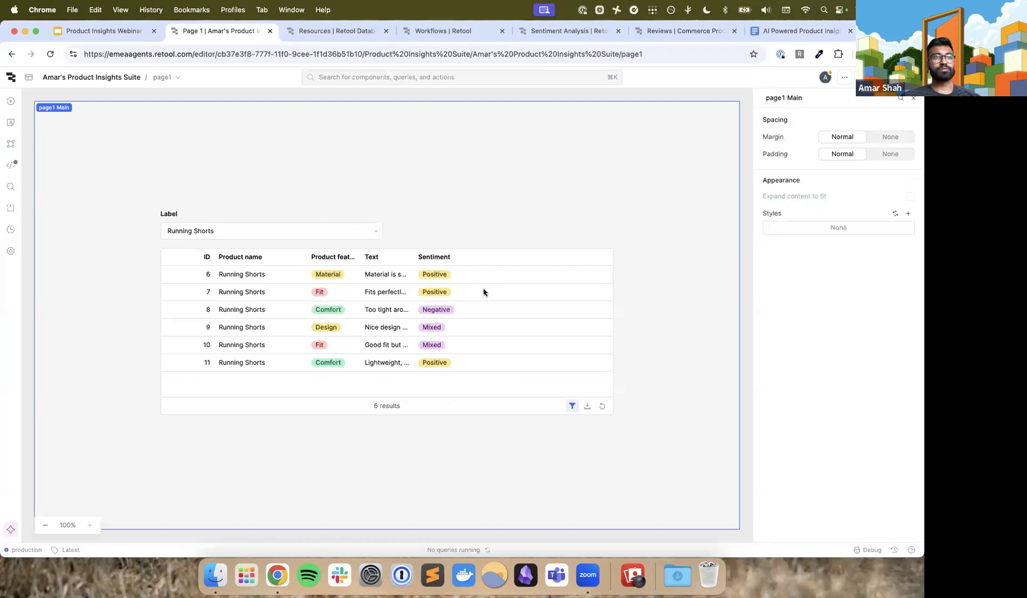
scroll(484, 291, "up", 1)
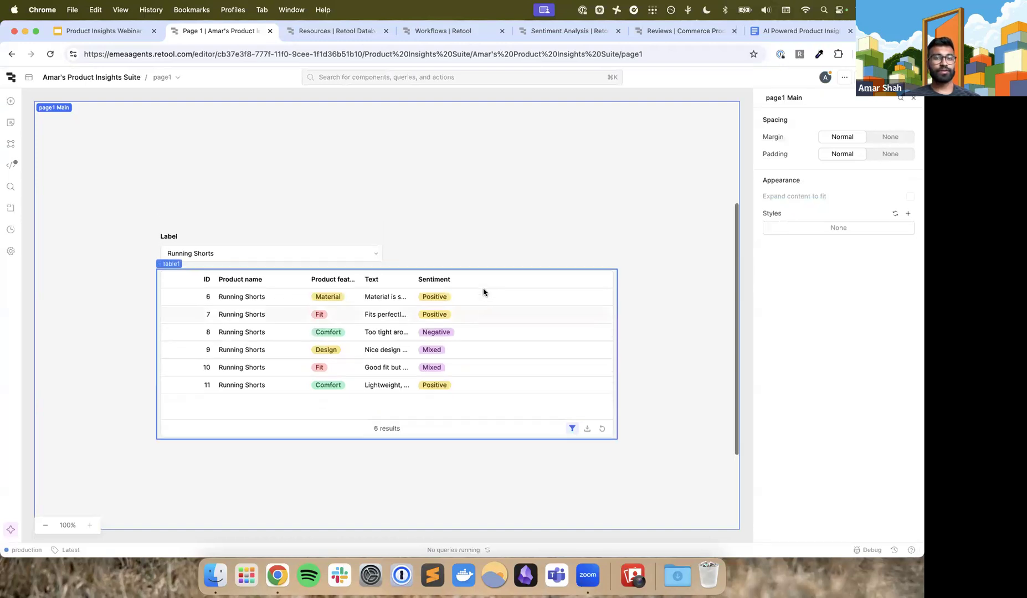
Search the component library for "sele", and review select1's data source and mapped value expression
left_click(11, 100)
type("sele")
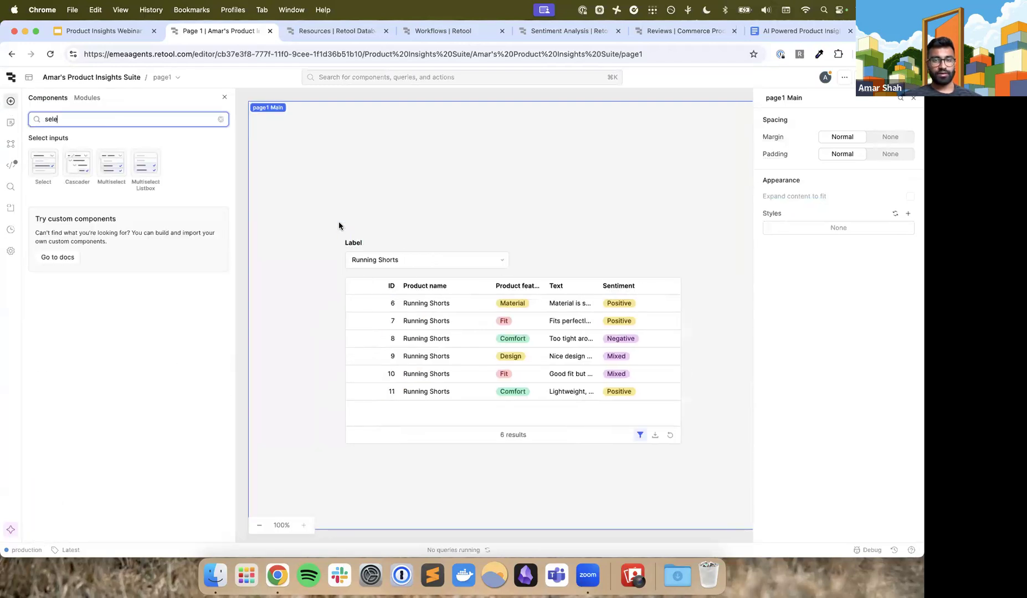
left_click(363, 242)
left_click(363, 242)
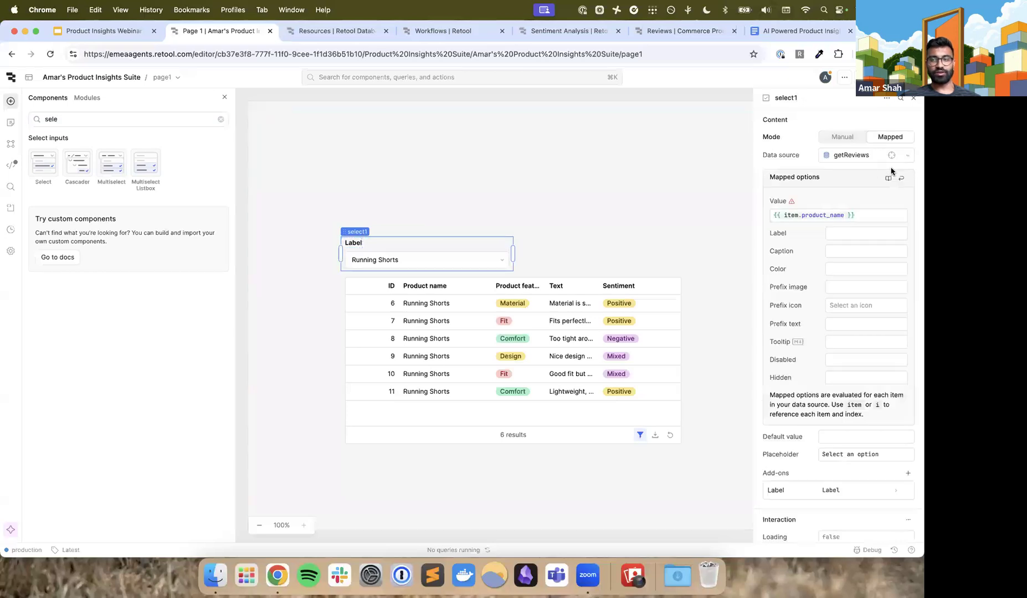
scroll(858, 199, "up", 5)
scroll(857, 199, "down", 5)
scroll(857, 199, "up", 3)
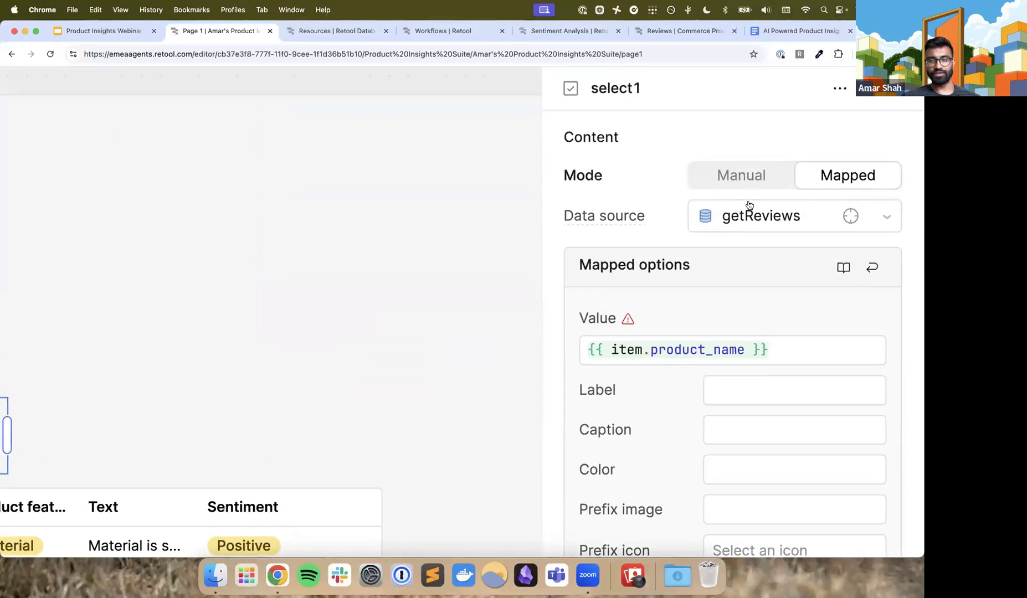
scroll(739, 220, "down", 3)
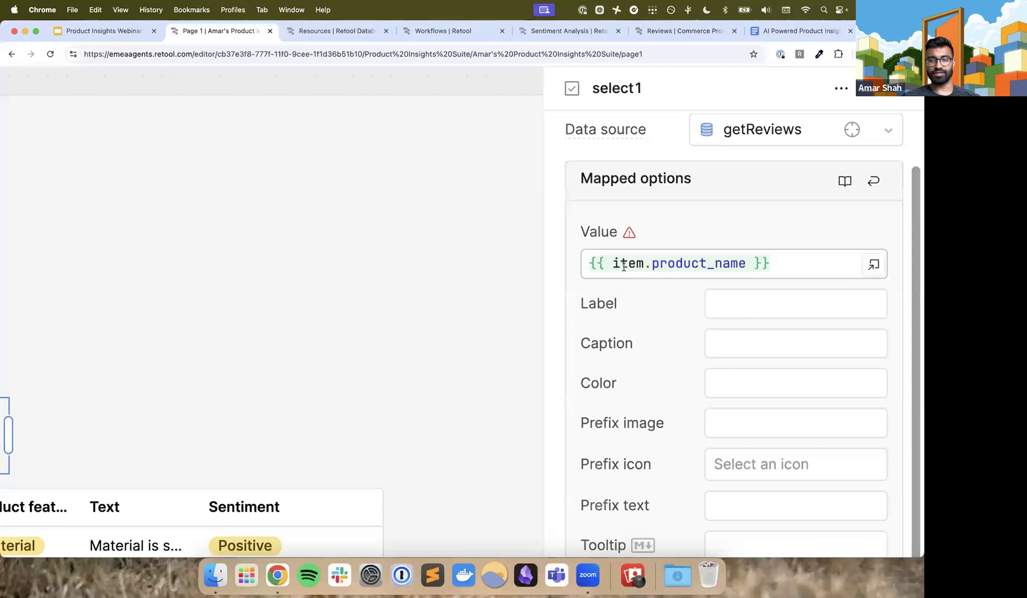
mouse_move(735, 261)
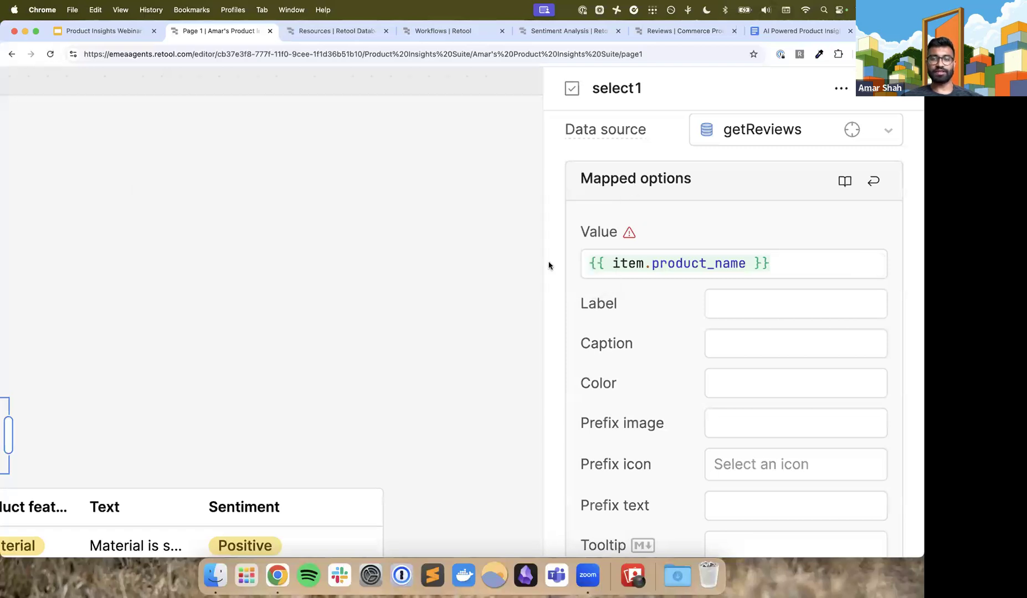
scroll(544, 266, "left", 10)
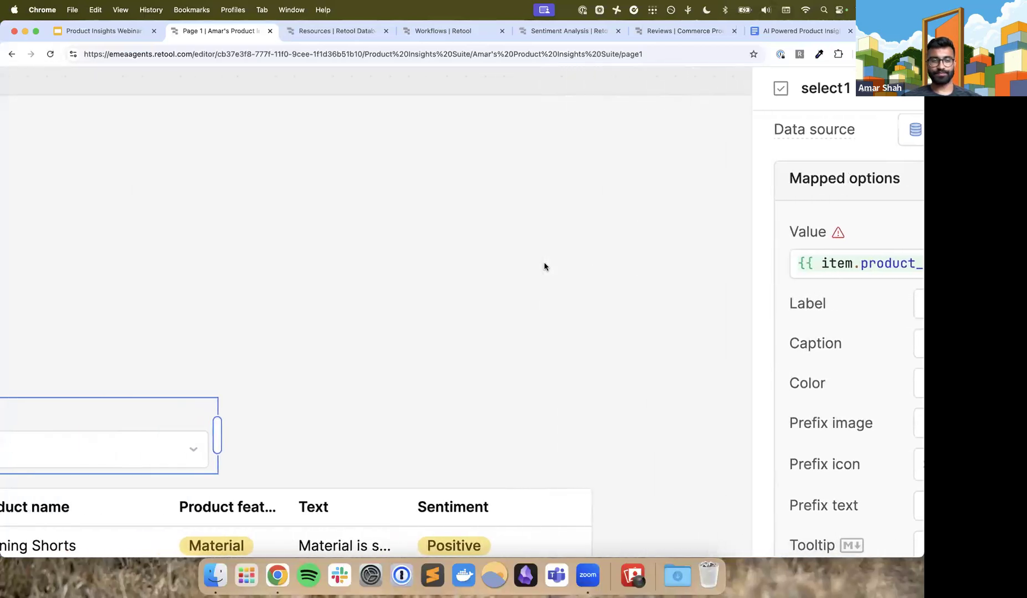
scroll(544, 267, "down", 1)
scroll(544, 266, "down", 5)
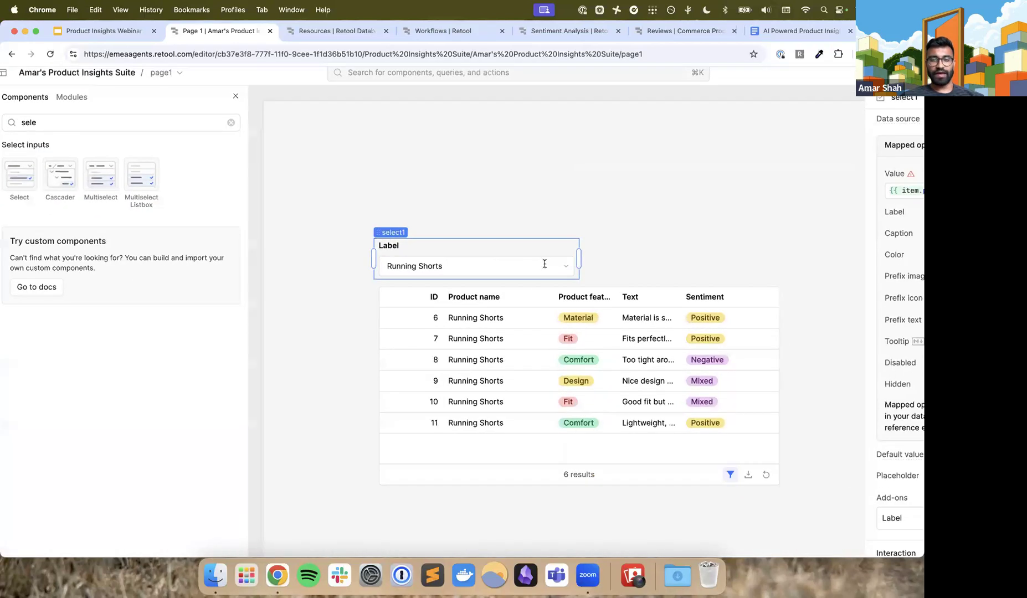
Review the column, operator and value of table1's Product name default filter, and close the filter editor
left_click(398, 279)
scroll(453, 248, "right", 2)
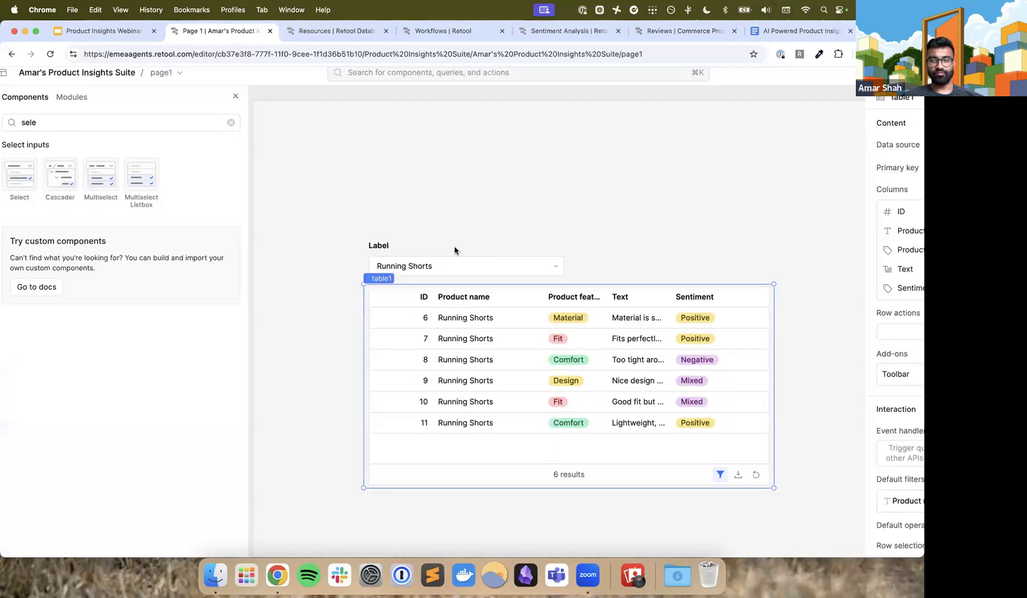
scroll(861, 281, "right", 5)
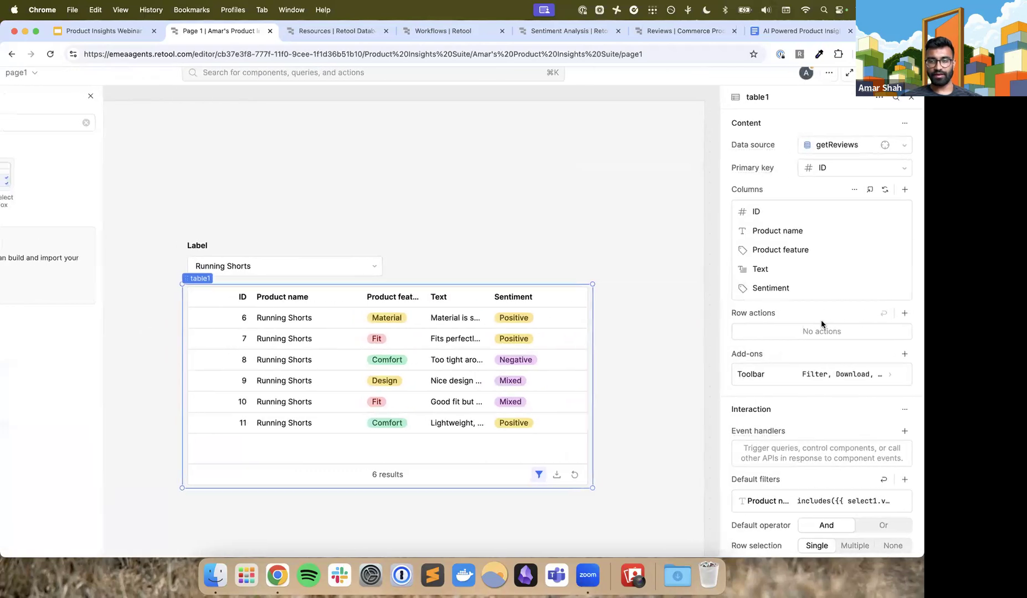
scroll(821, 319, "down", 3)
left_click(823, 336)
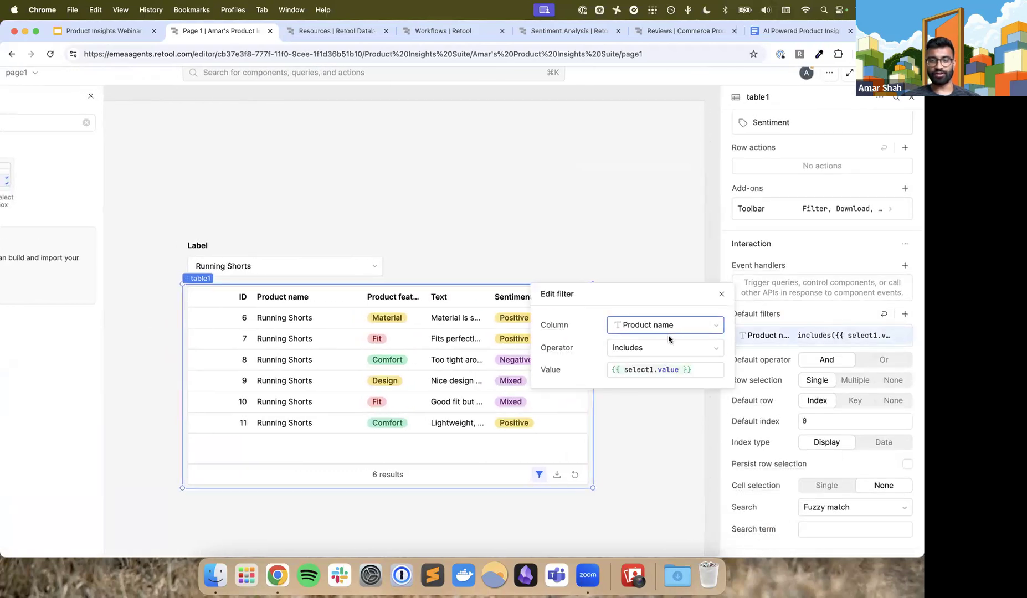
mouse_move(668, 368)
scroll(667, 368, "up", 5)
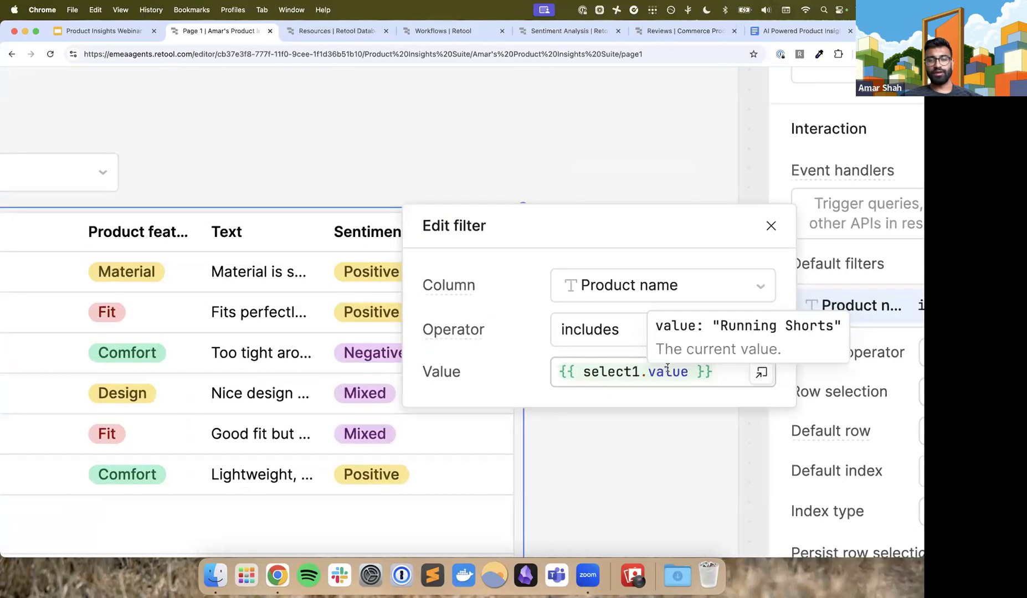
scroll(668, 368, "down", 5)
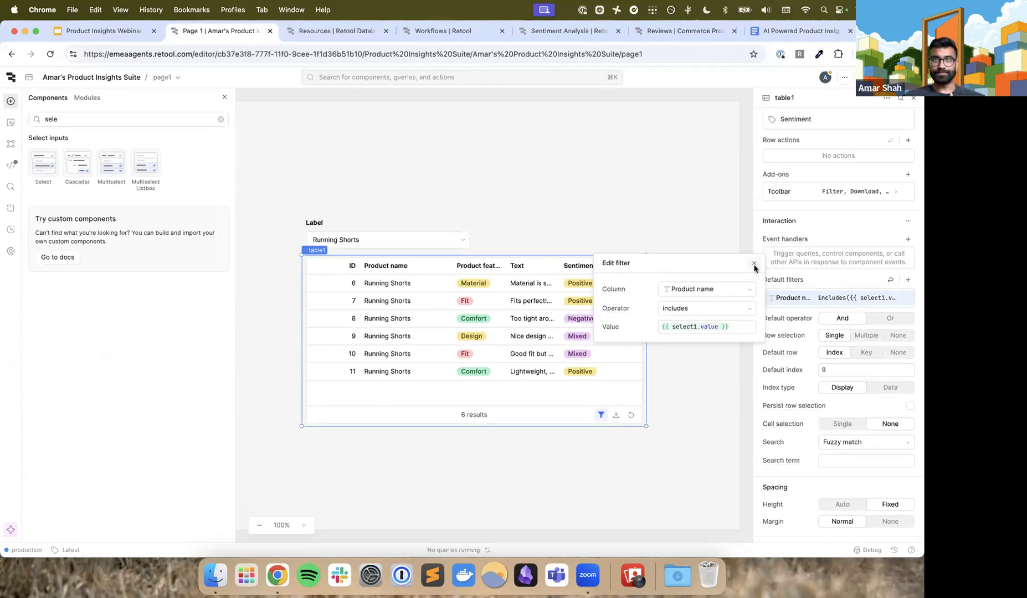
left_click(754, 265)
scroll(644, 255, "up", 2)
scroll(643, 254, "down", 1)
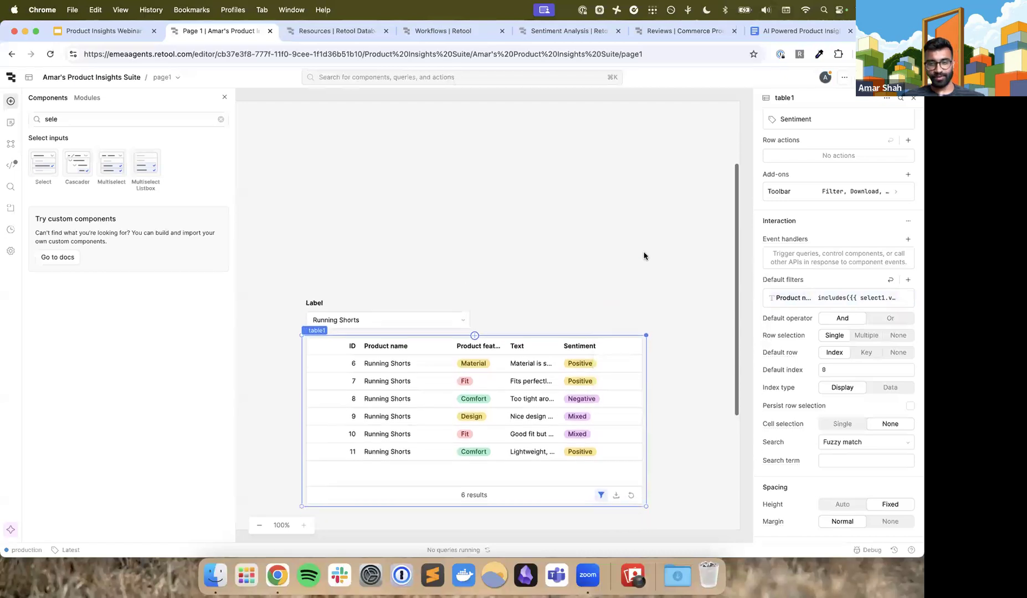
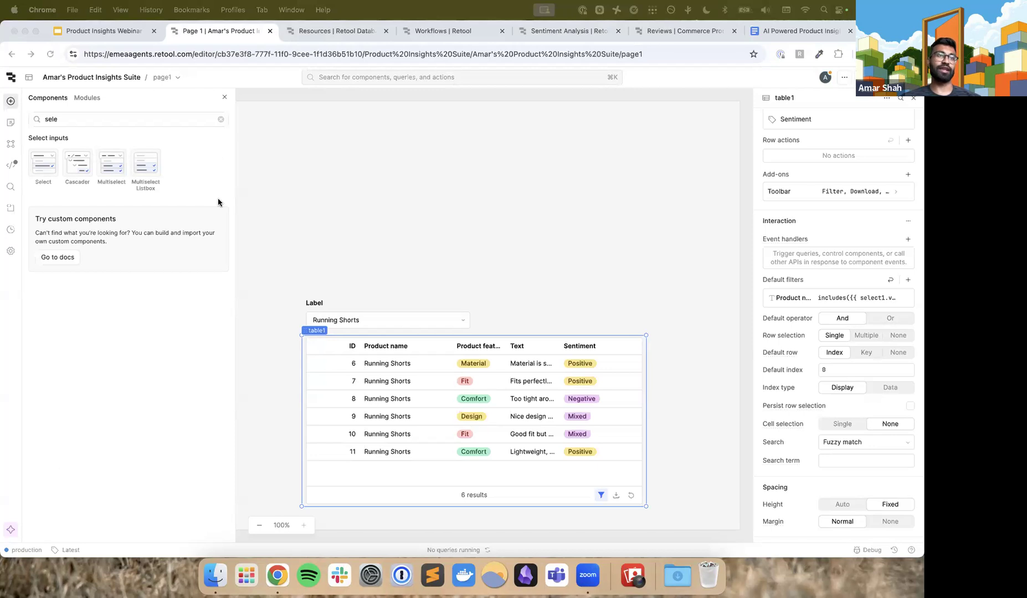
Add a new resource query on the Retool Database to page1's code
left_click(390, 301)
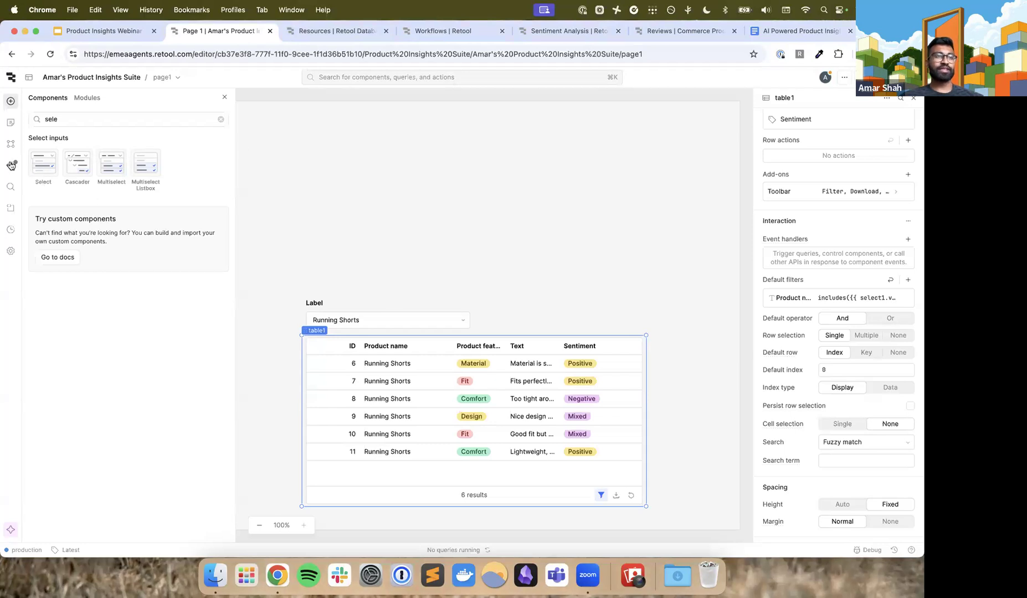
scroll(12, 168, "up", 5)
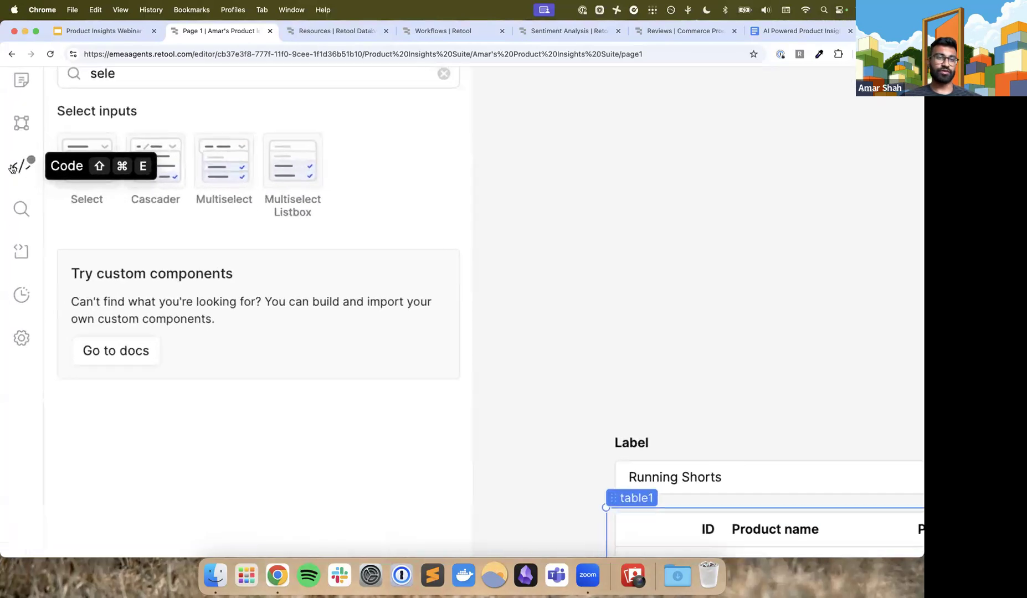
left_click(27, 166)
scroll(269, 369, "down", 3)
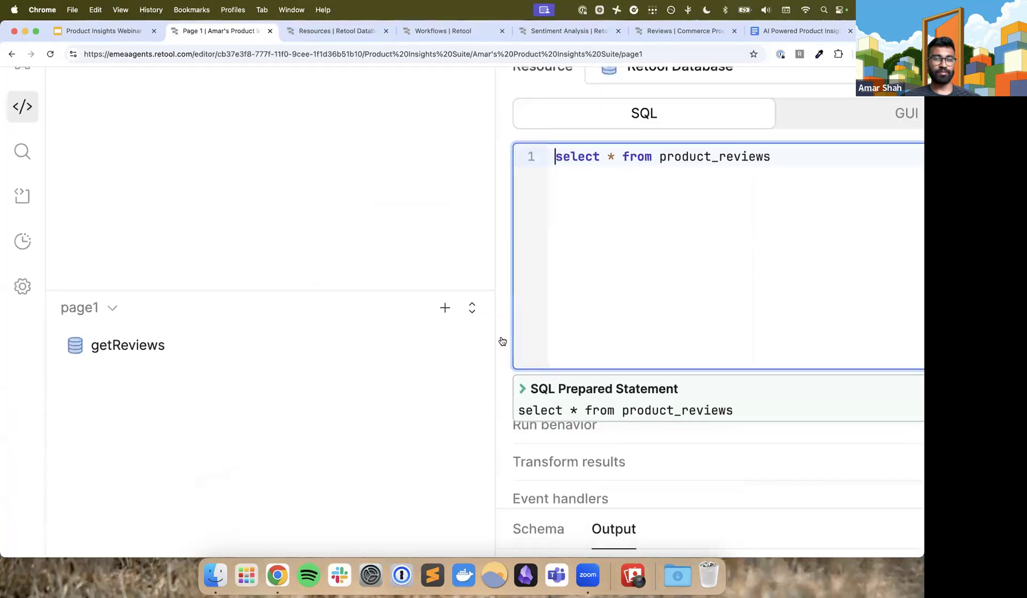
left_click(447, 308)
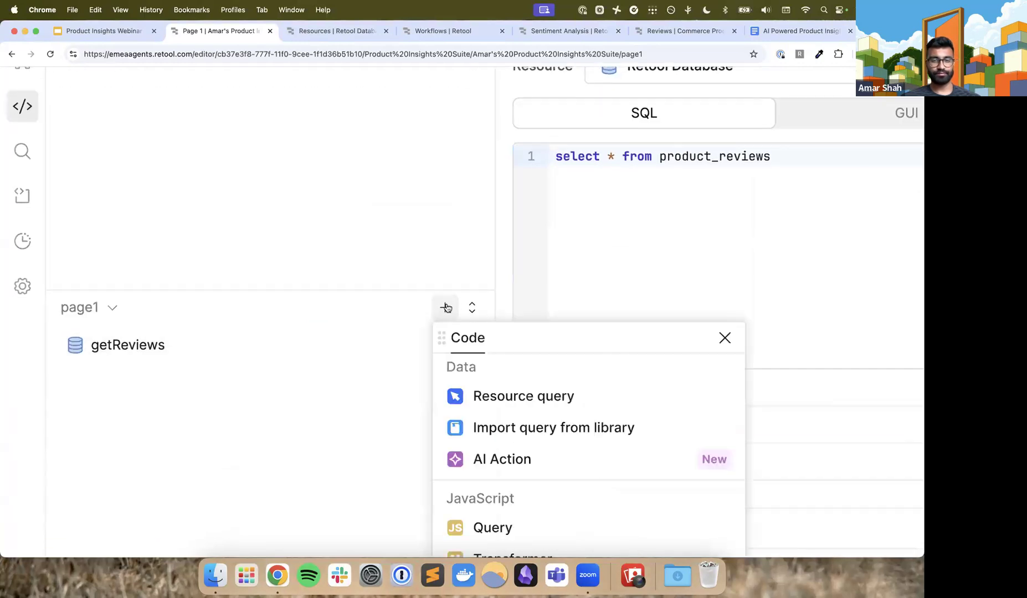
scroll(470, 316, "down", 2)
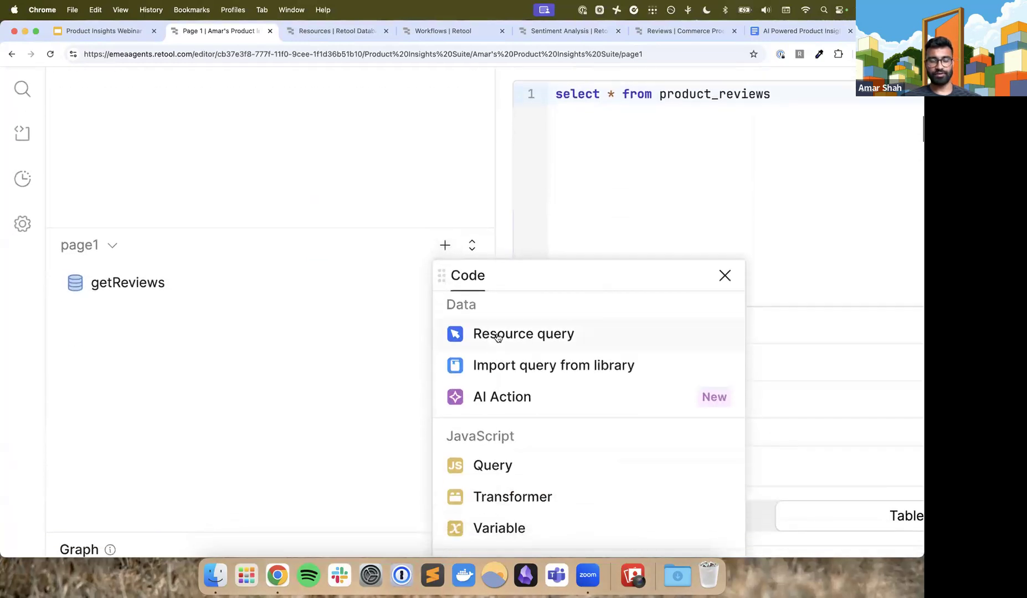
left_click(498, 338)
left_click(469, 328)
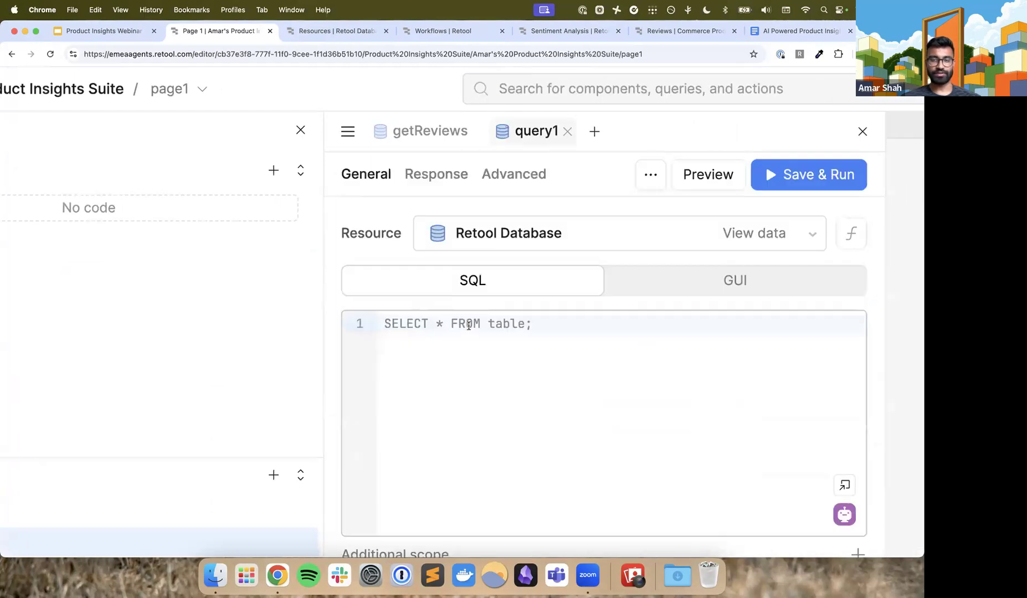
scroll(469, 327, "down", 5)
Start query1's SQL with "select product_feature, count(*) as count from product_reviews"
left_click(385, 229)
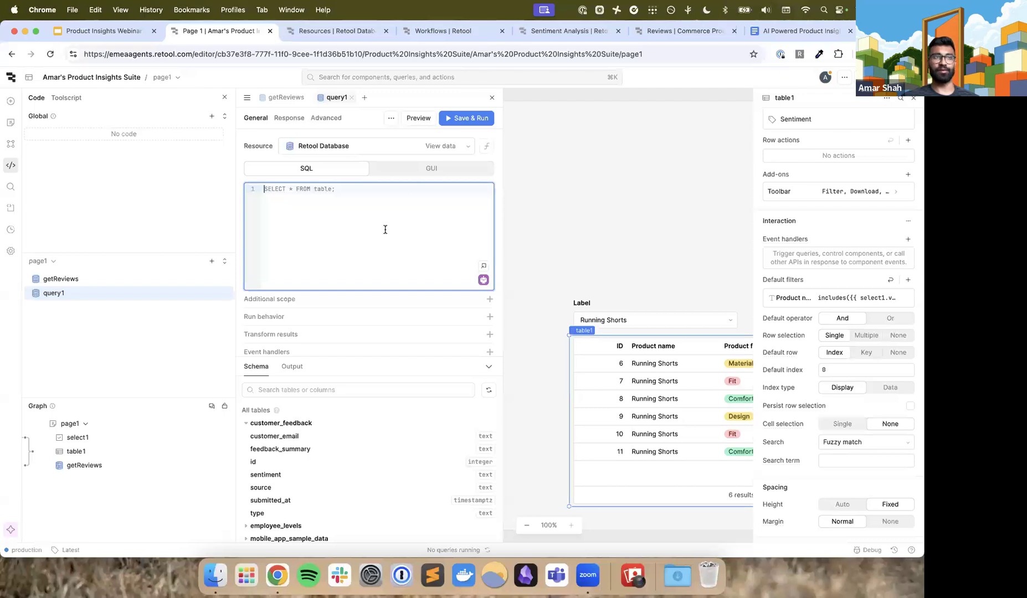
scroll(385, 229, "up", 5)
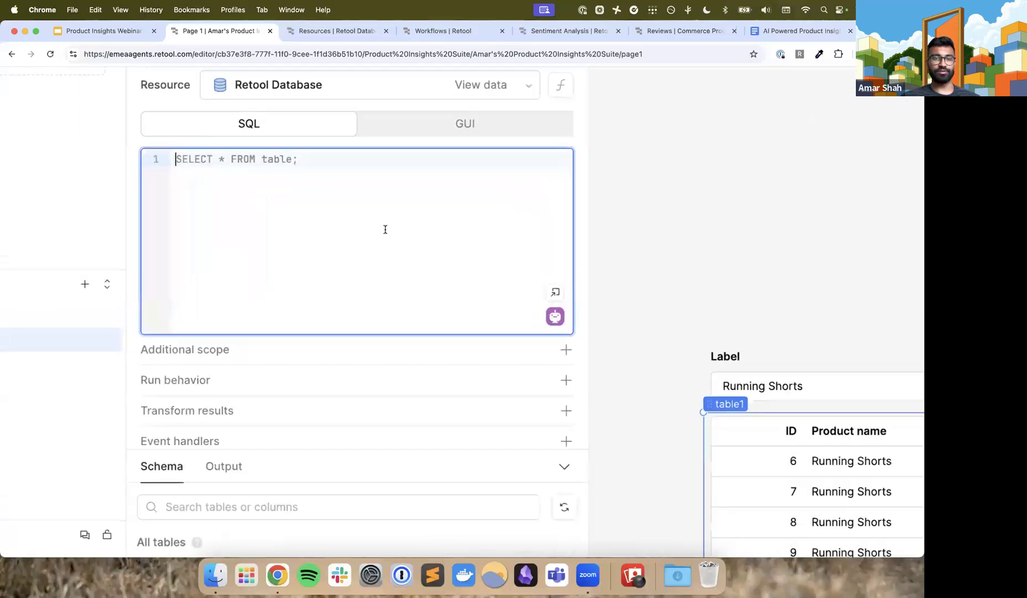
type("select ")
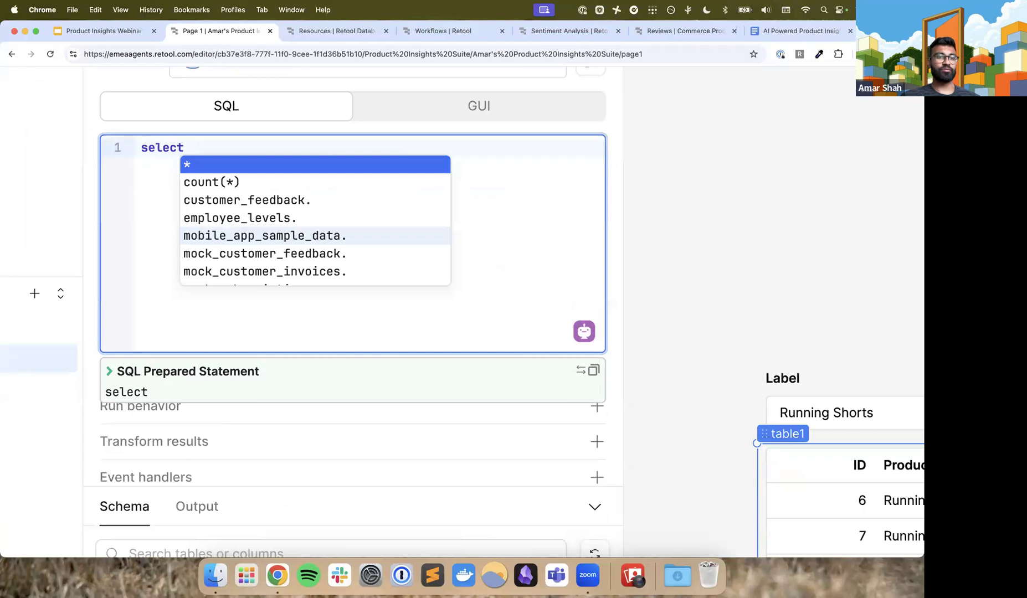
type("product_feature")
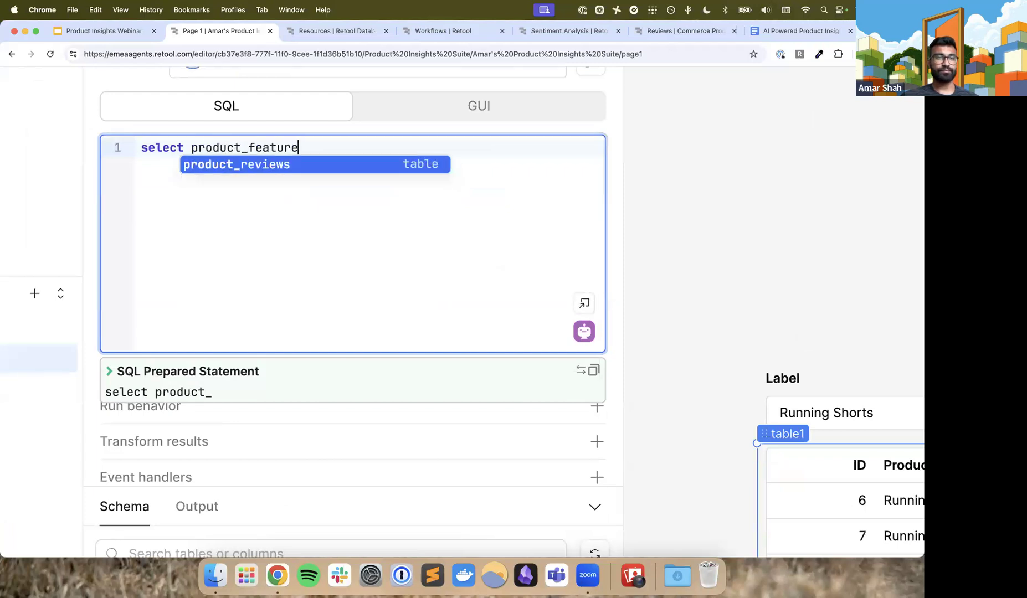
type(", count(*) as count")
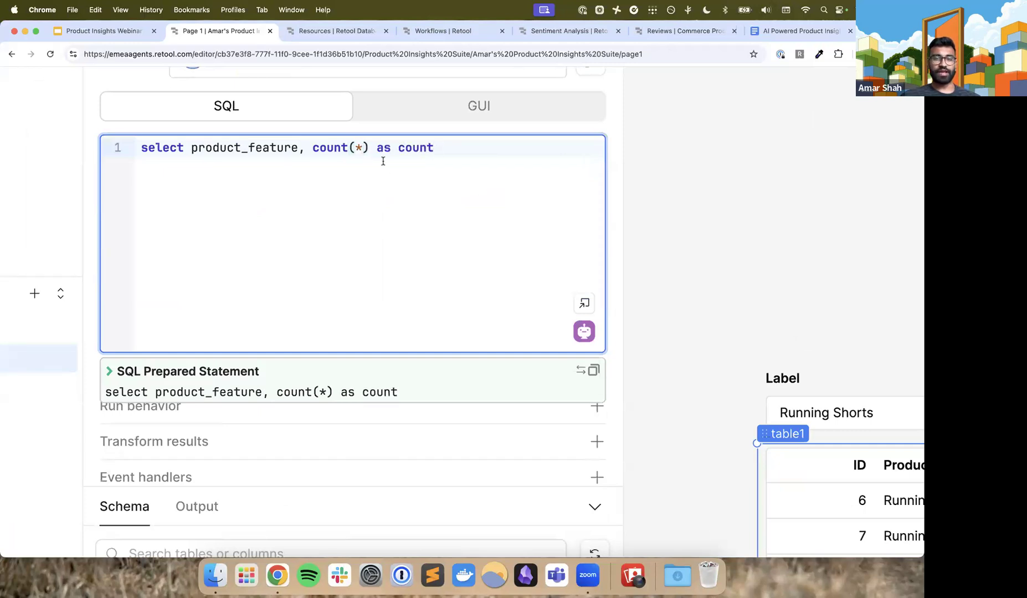
left_click_drag(371, 150, 444, 152)
left_click(451, 151)
type("from ")
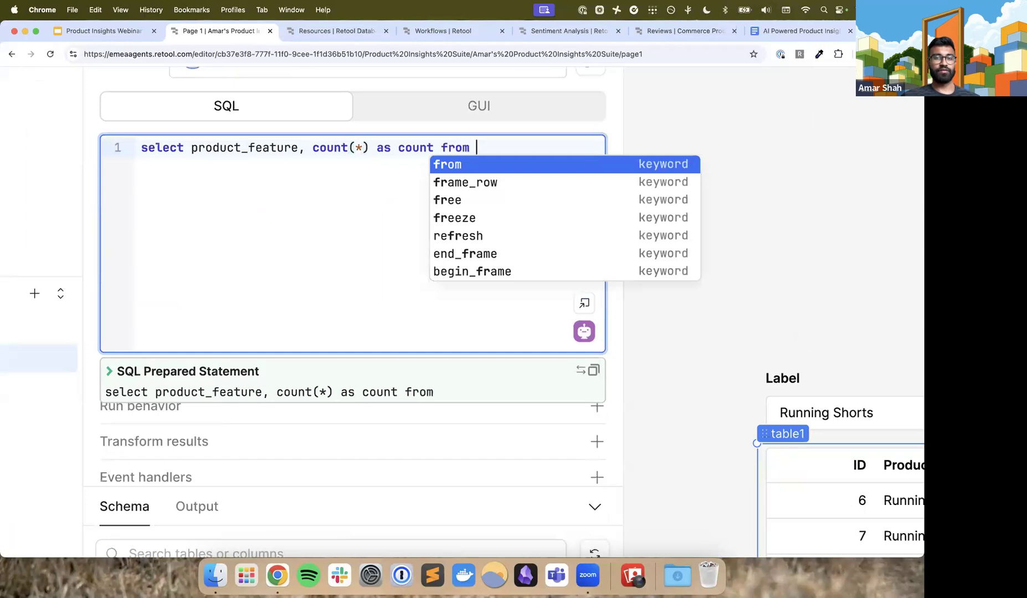
type("product_reviews")
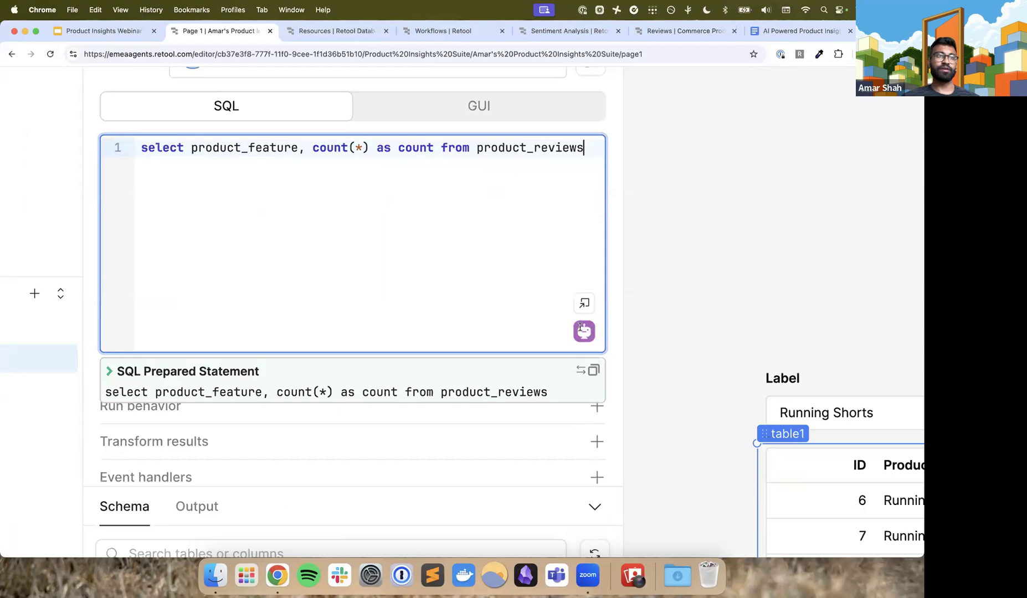
Add a second SQL line to query1 reading where product_name = '{{ select1.value }}'
key("Return")
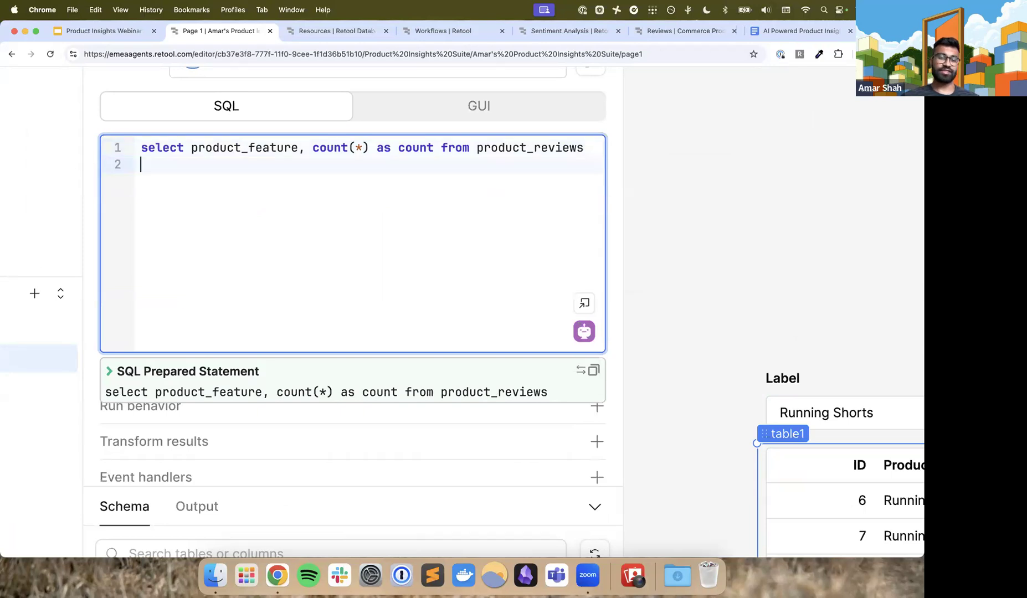
type("where")
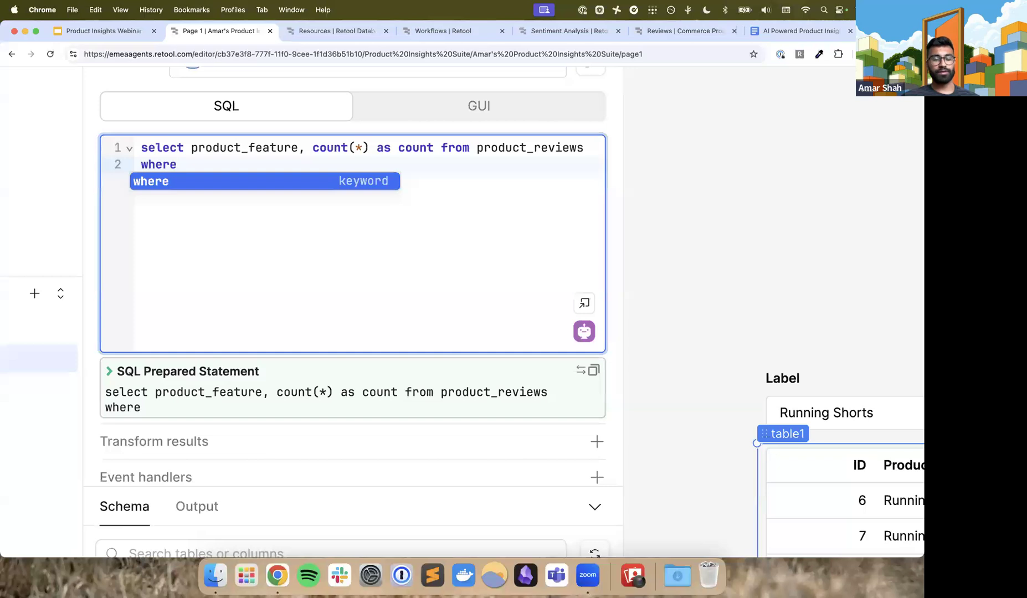
type(" prod")
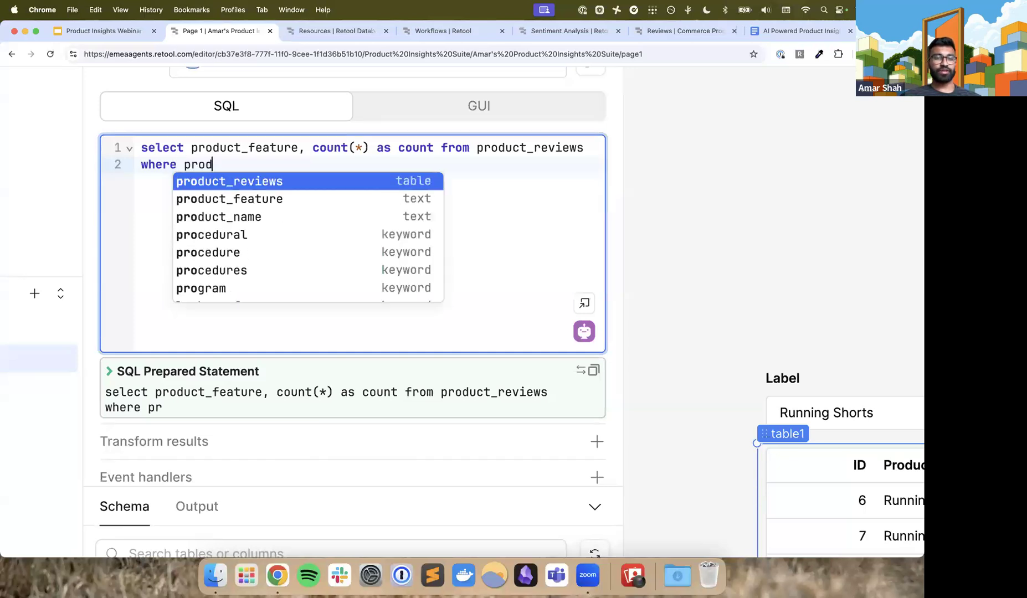
type("uct_name = ")
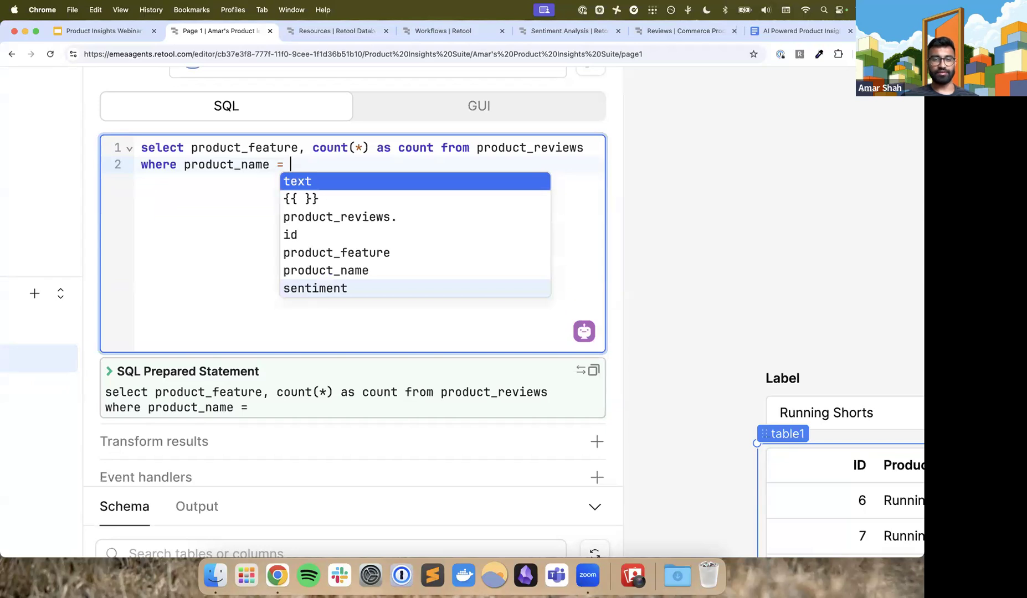
type("''")
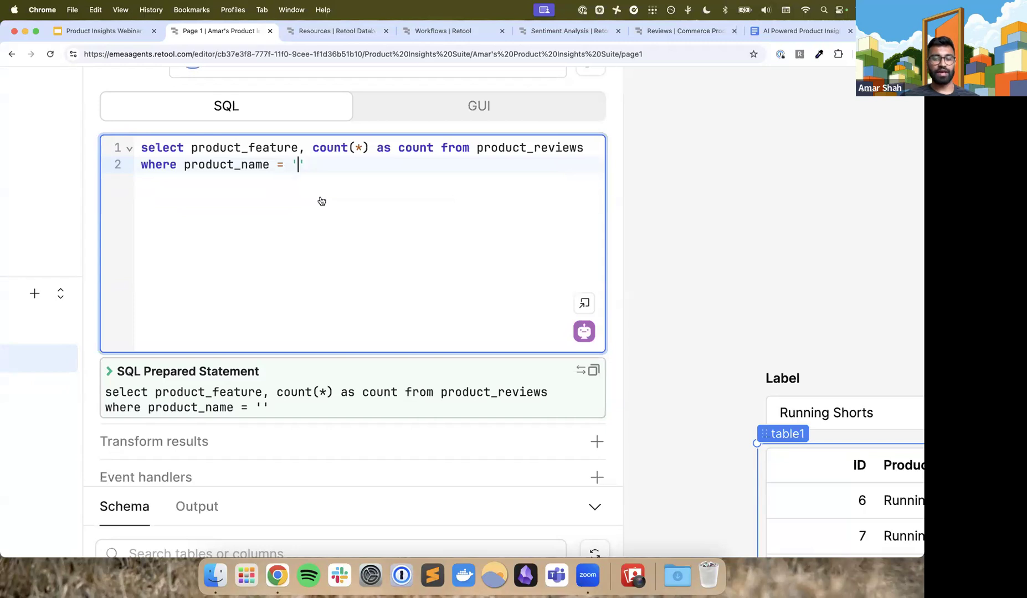
type("{{")
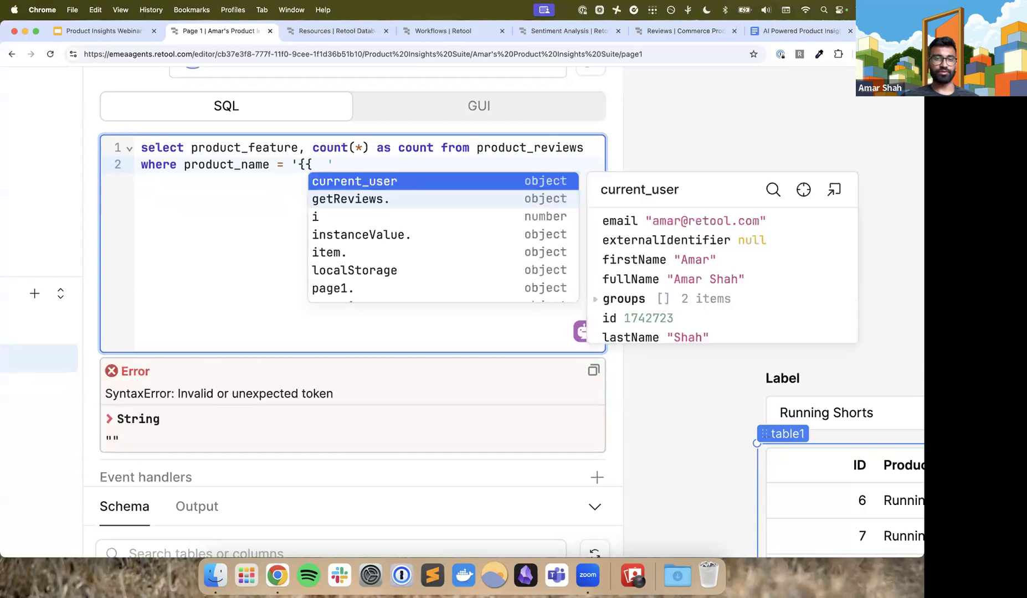
type(" selec1")
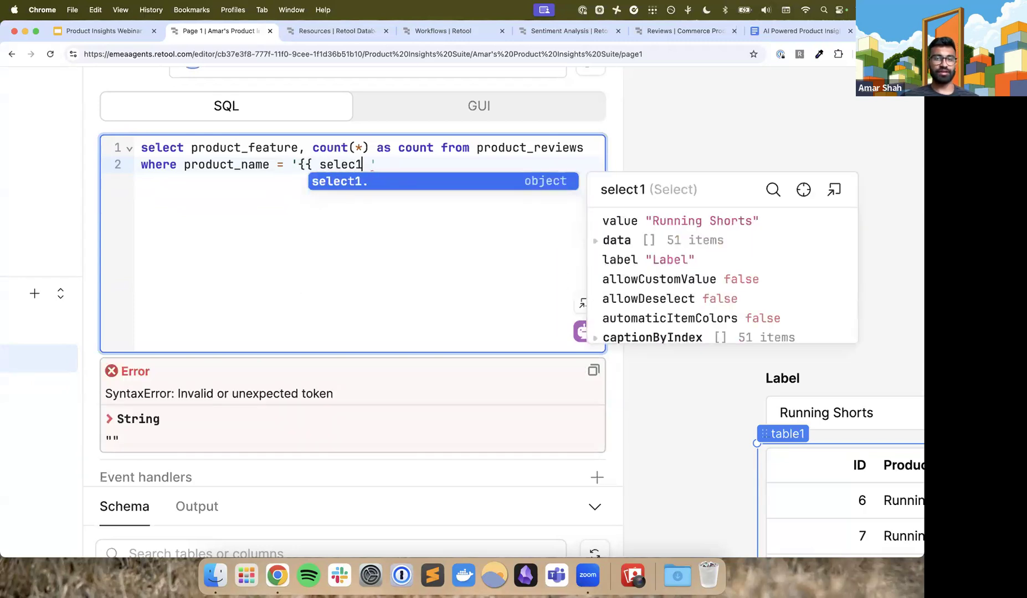
key("Tab")
type("value")
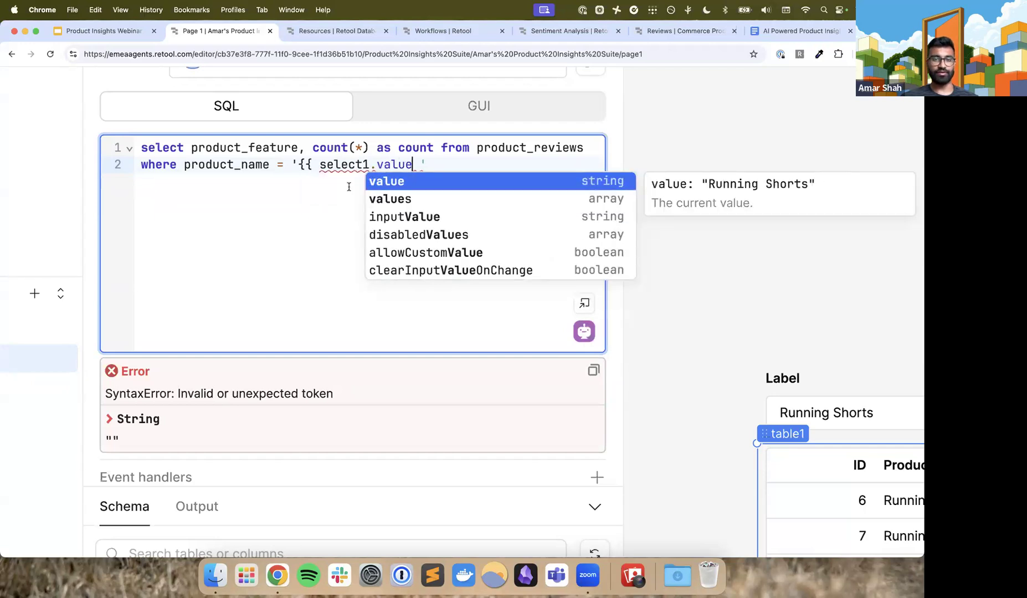
type(" }}")
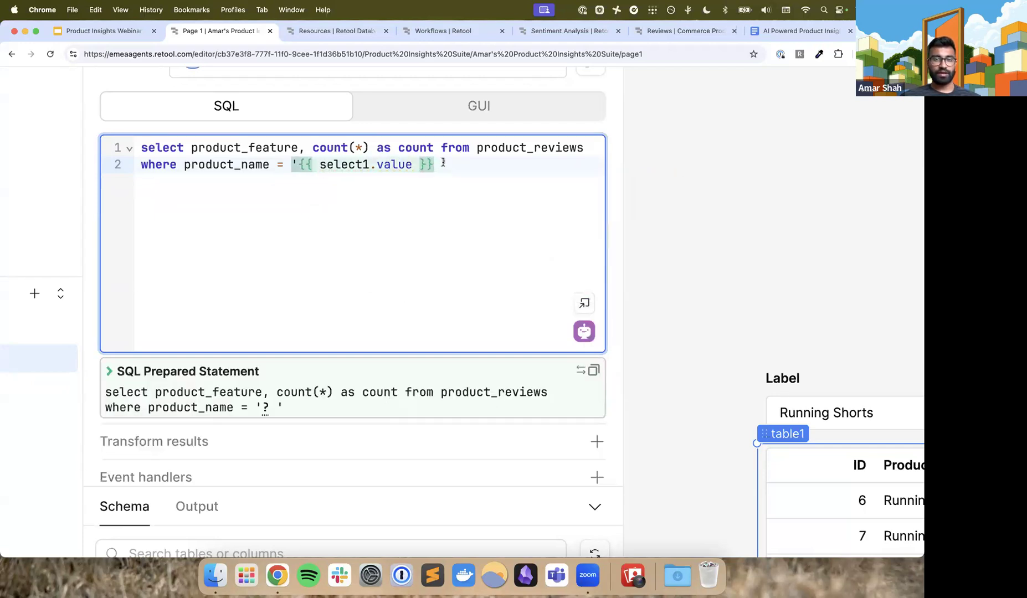
key("Delete")
scroll(438, 164, "up", 3)
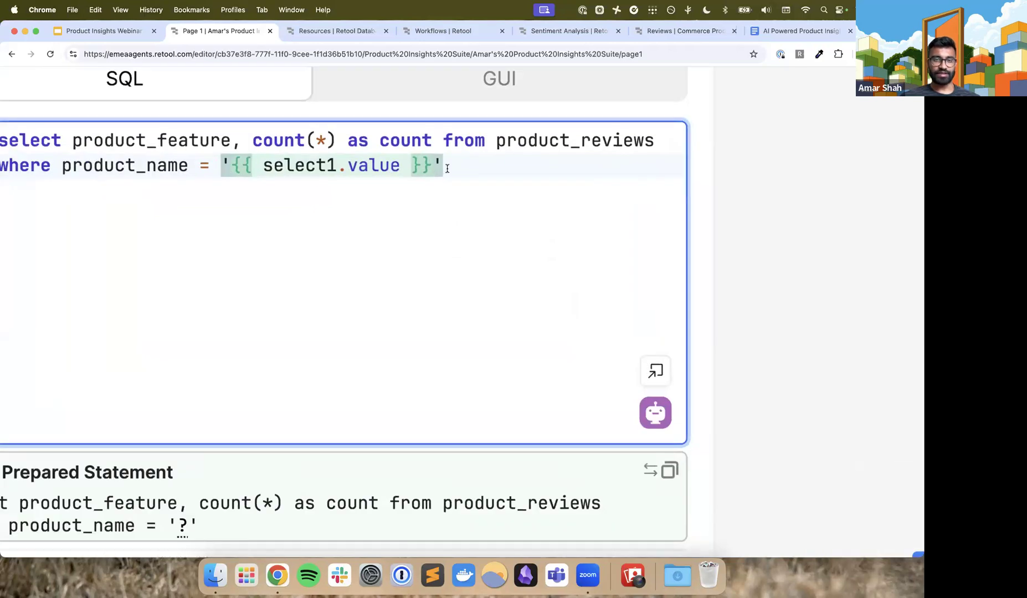
left_click(219, 165)
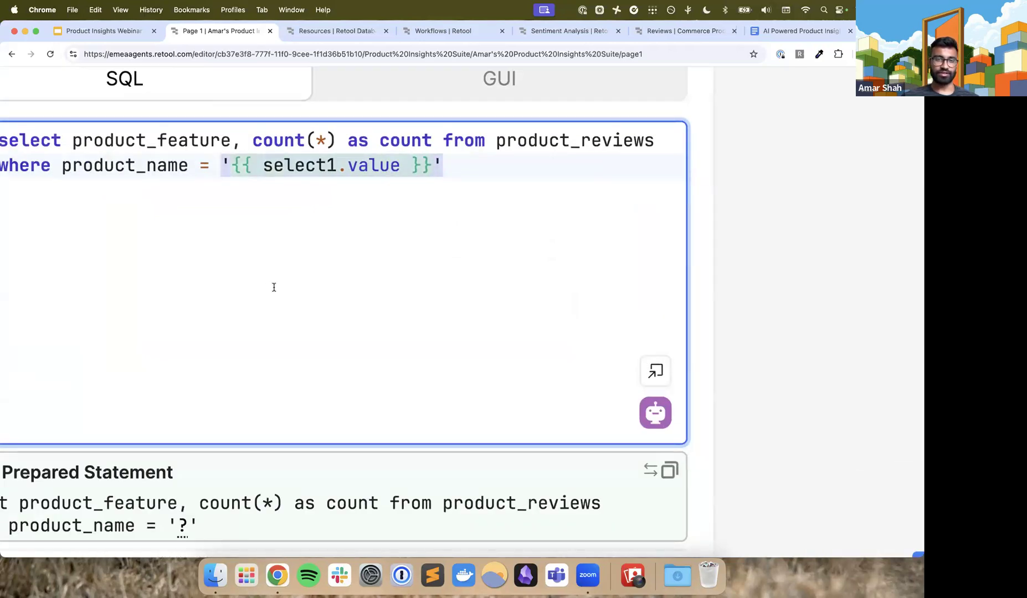
scroll(273, 287, "left", 4)
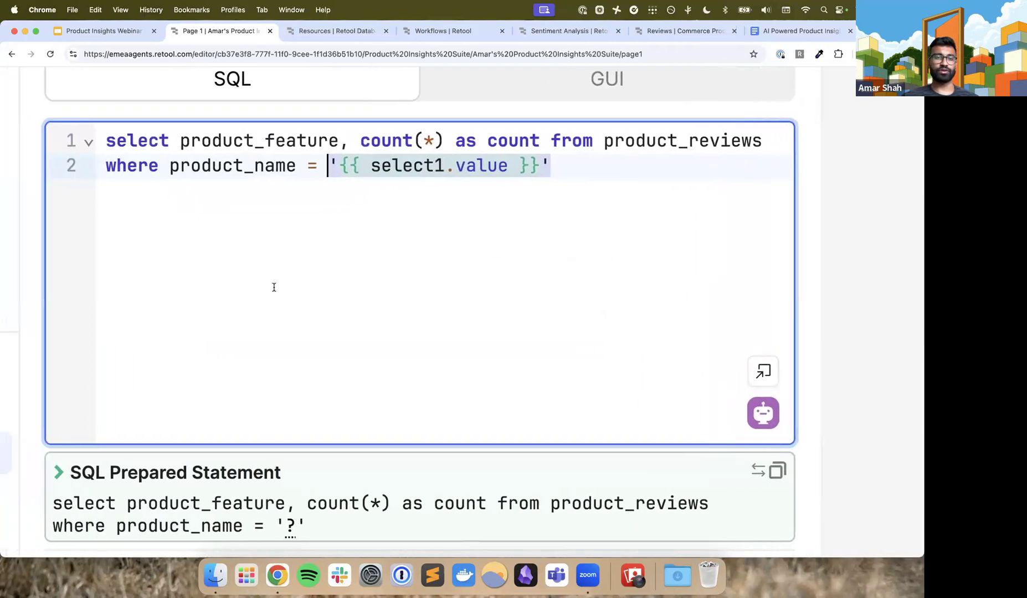
Finish query1's SQL with a third line reading "group by 1"
left_click(571, 164)
key("Return")
type("group by 1")
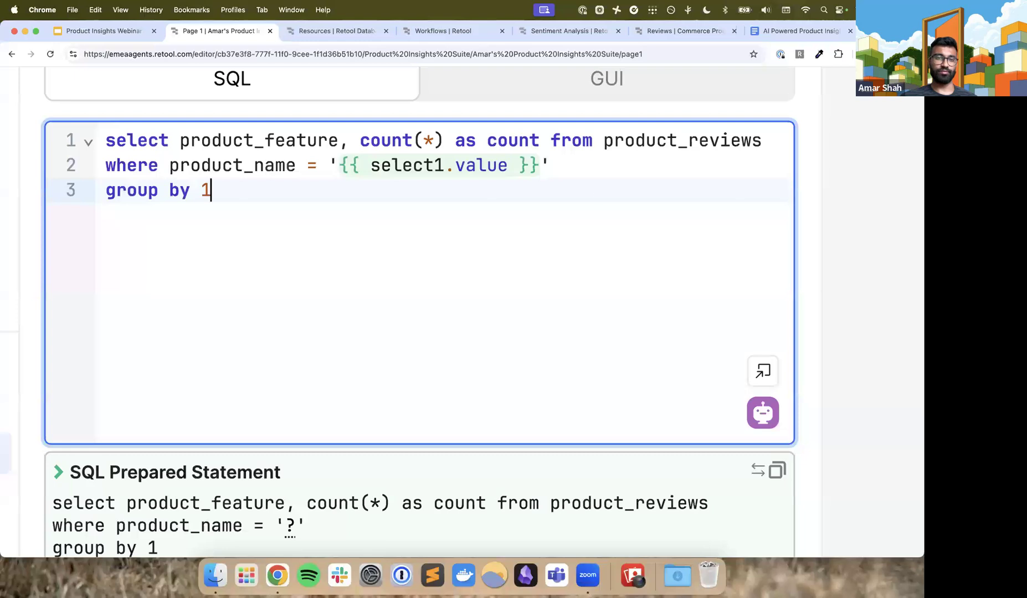
key("ctrl+minus")
key("ctrl+minus")
key("ctrl+minus")
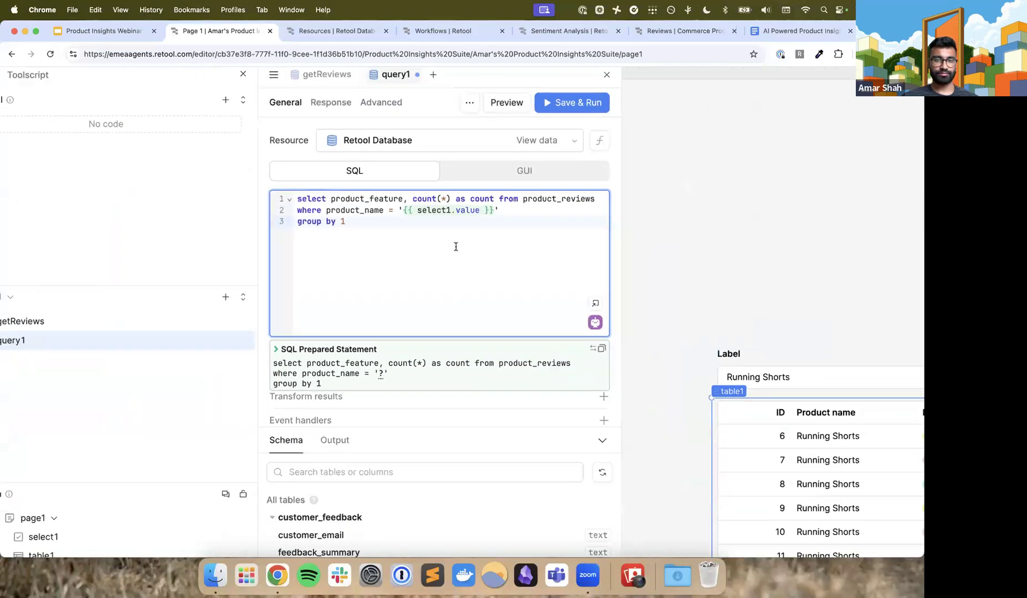
Save and run query1, and widen the product_feature column in its output table
left_click(482, 117)
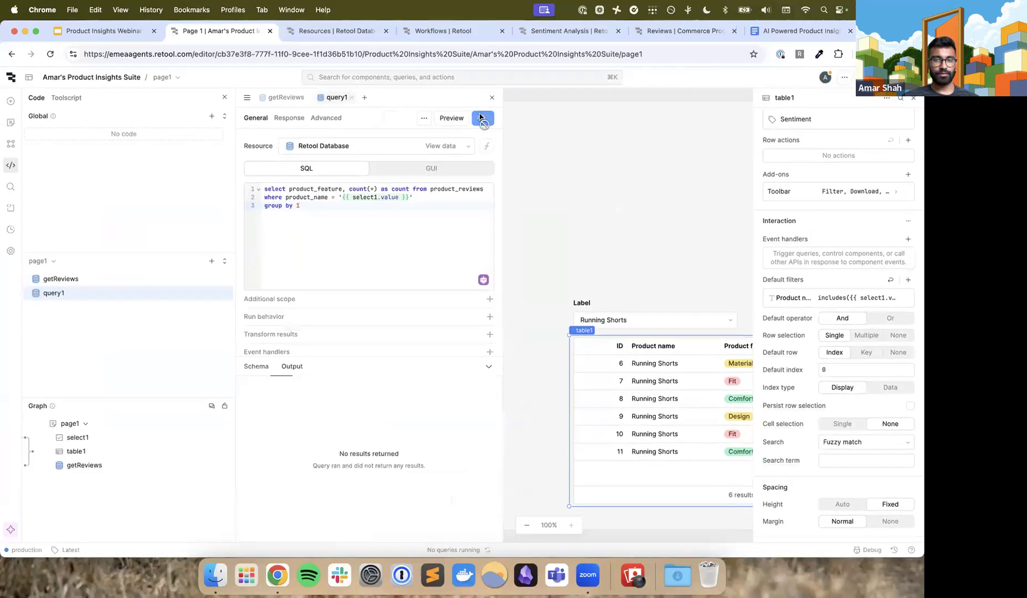
left_click(481, 117)
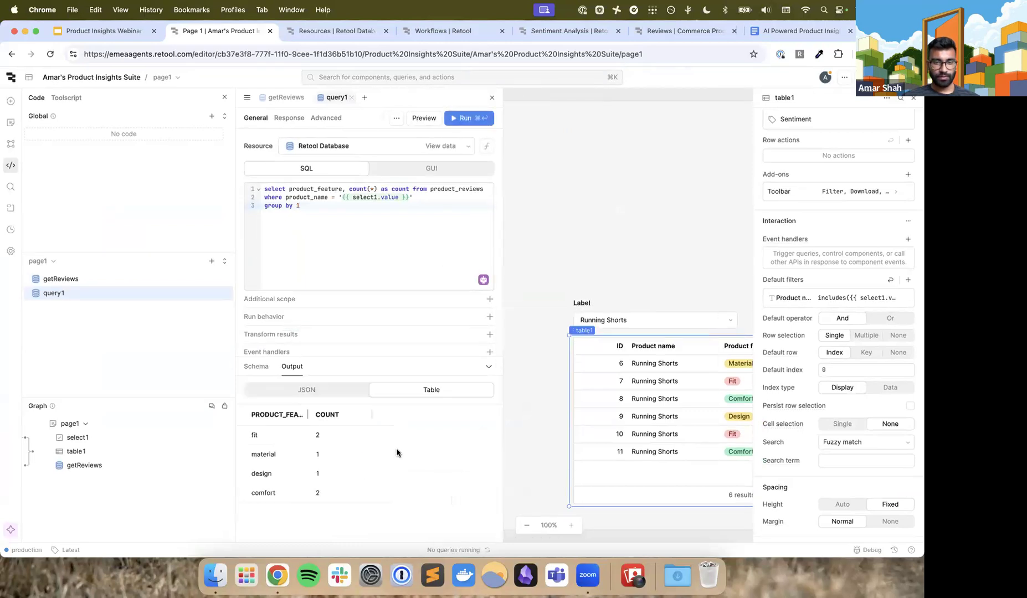
left_click_drag(307, 413, 341, 412)
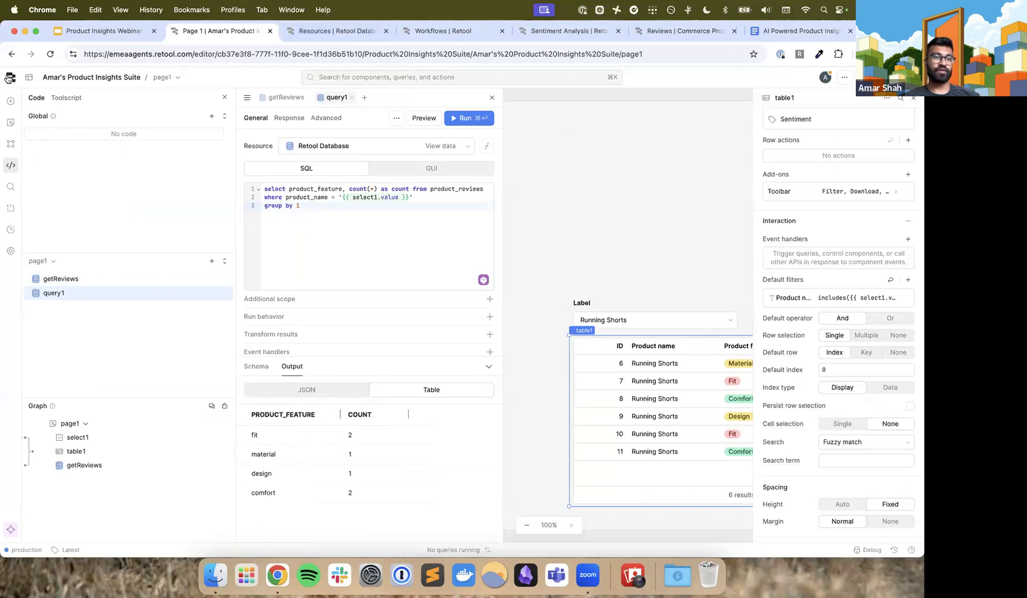
Find the Bar Chart component by searching for "bar" and place it on the canvas above the product dropdown
scroll(3, 102, "up", 10)
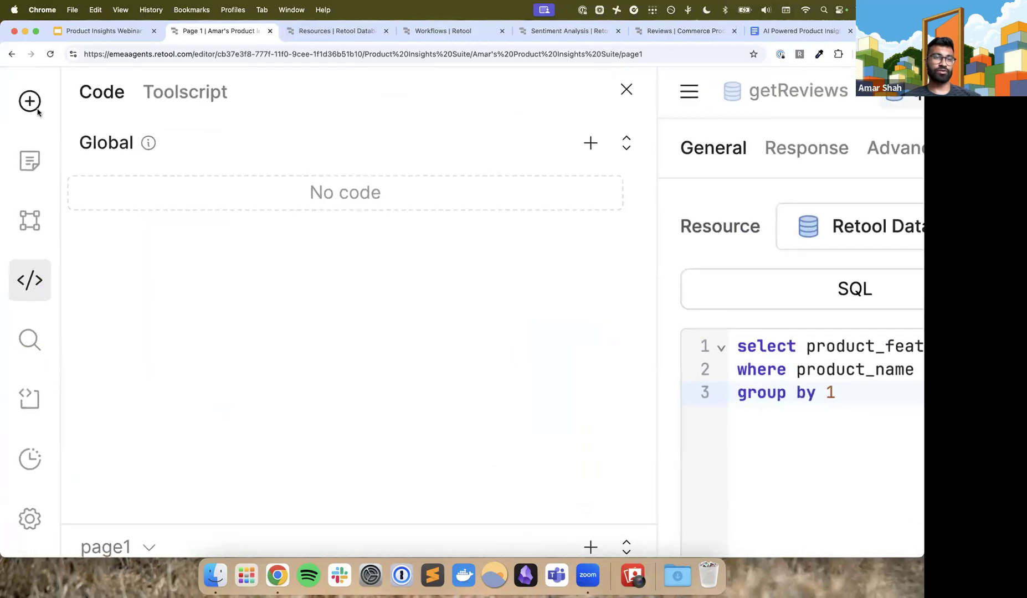
scroll(37, 113, "up", 2)
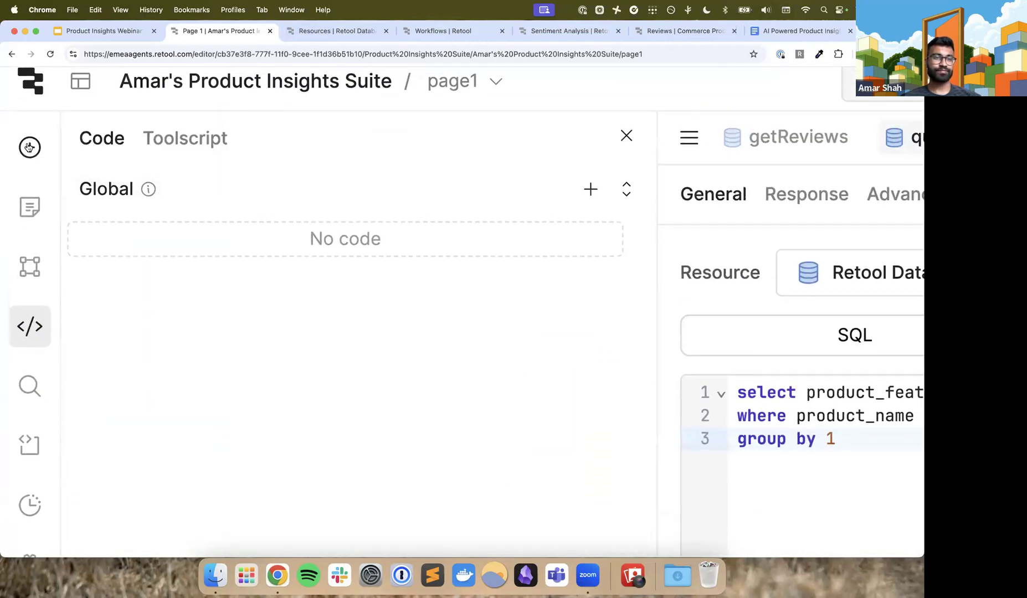
left_click(29, 147)
type("bar")
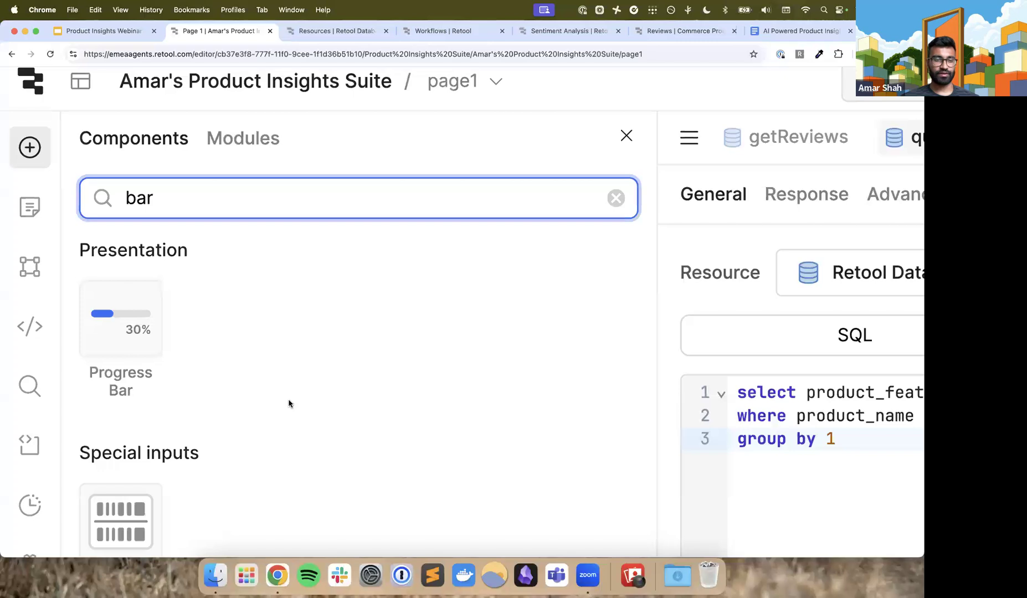
scroll(288, 403, "down", 3)
scroll(289, 403, "down", 2)
scroll(289, 403, "down", 5)
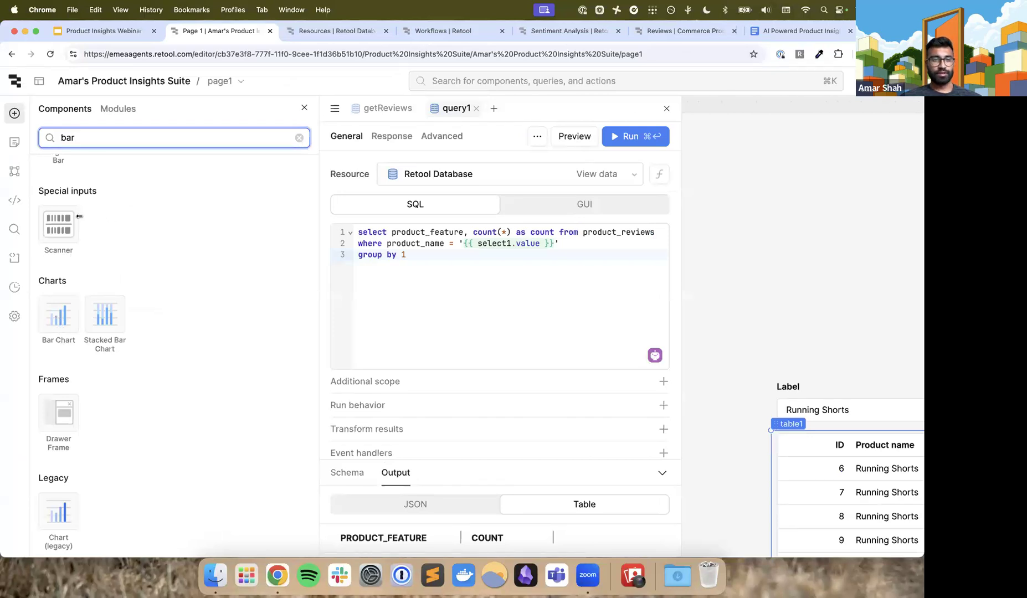
left_click_drag(58, 316, 793, 171)
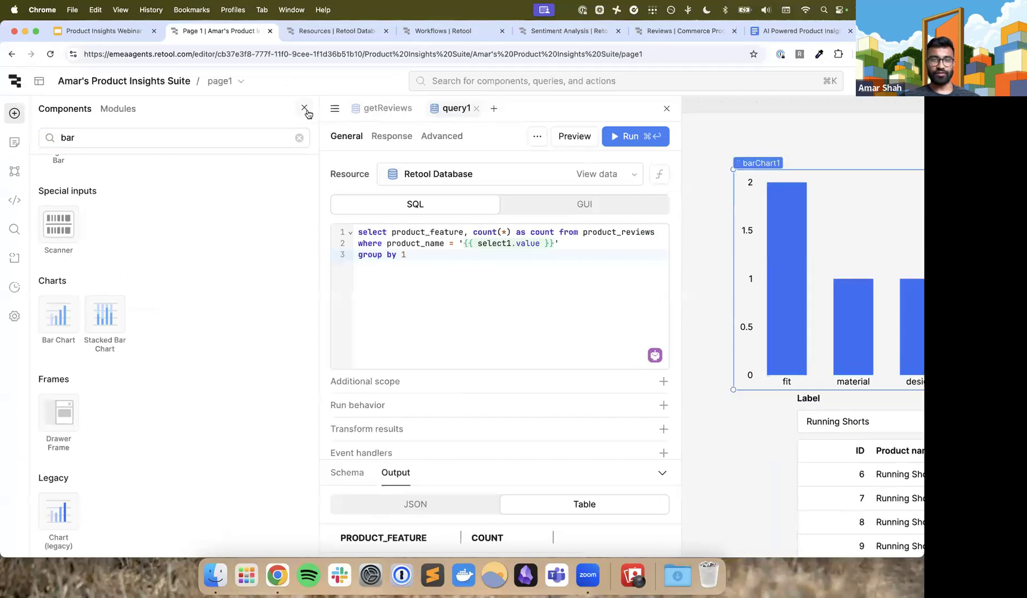
Close the component library and query editor, then align the bar chart with the review table and widen it to the table's full width
left_click(305, 109)
left_click(490, 108)
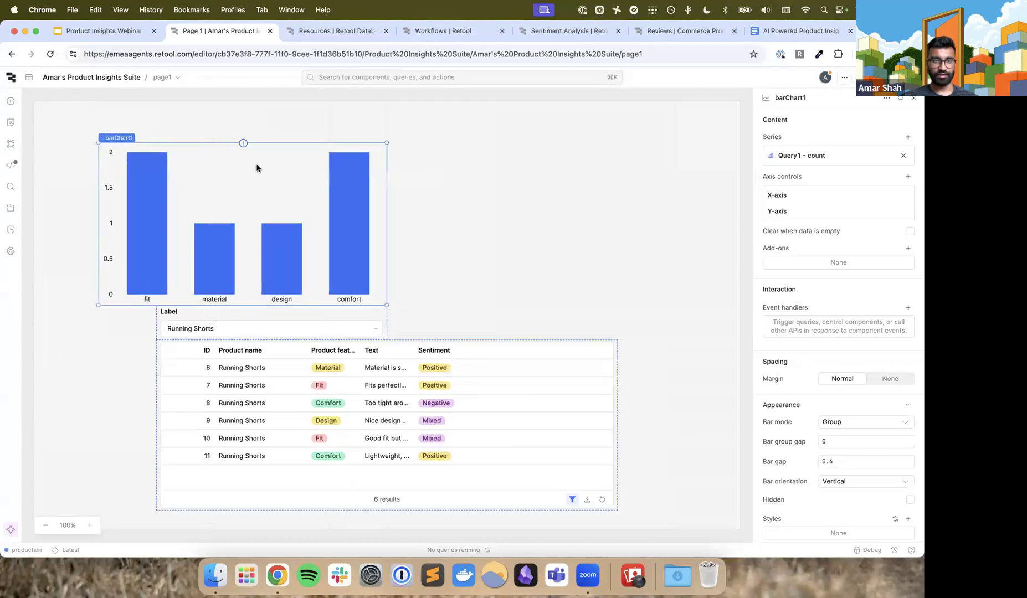
left_click_drag(358, 156, 186, 160)
left_click_drag(446, 156, 615, 158)
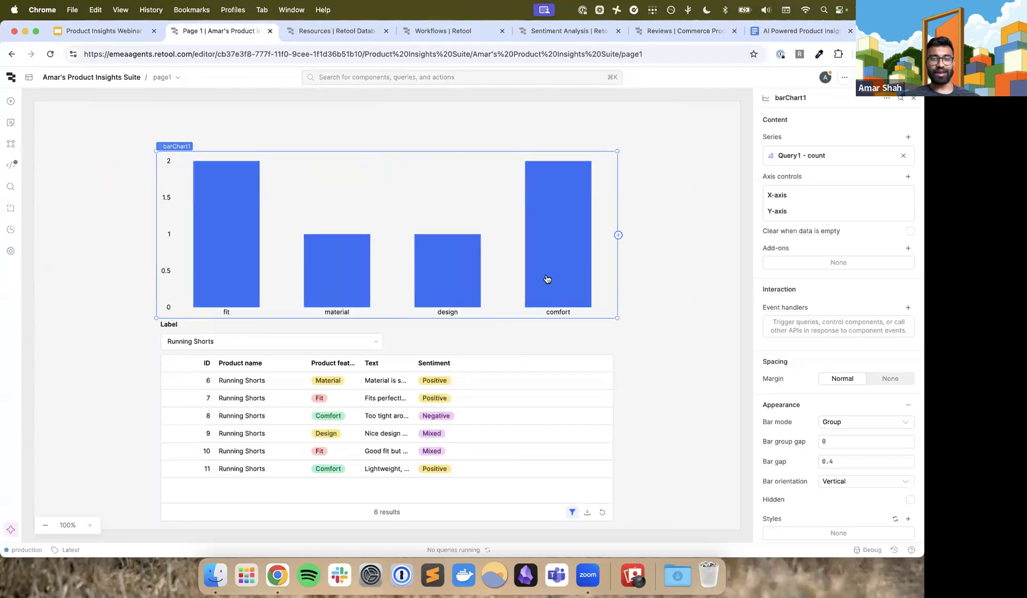
mouse_move(547, 279)
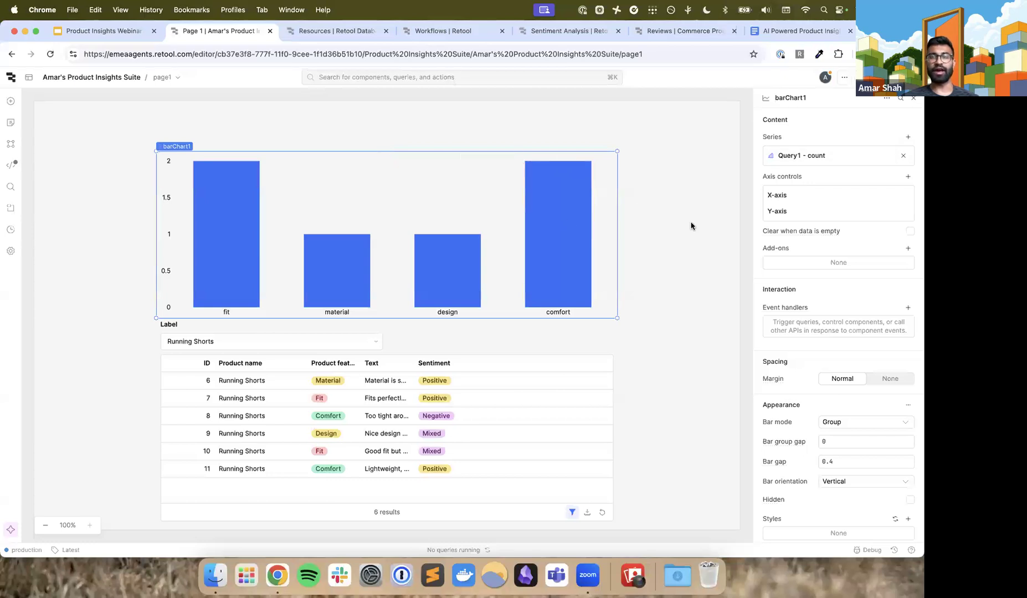
left_click(659, 234)
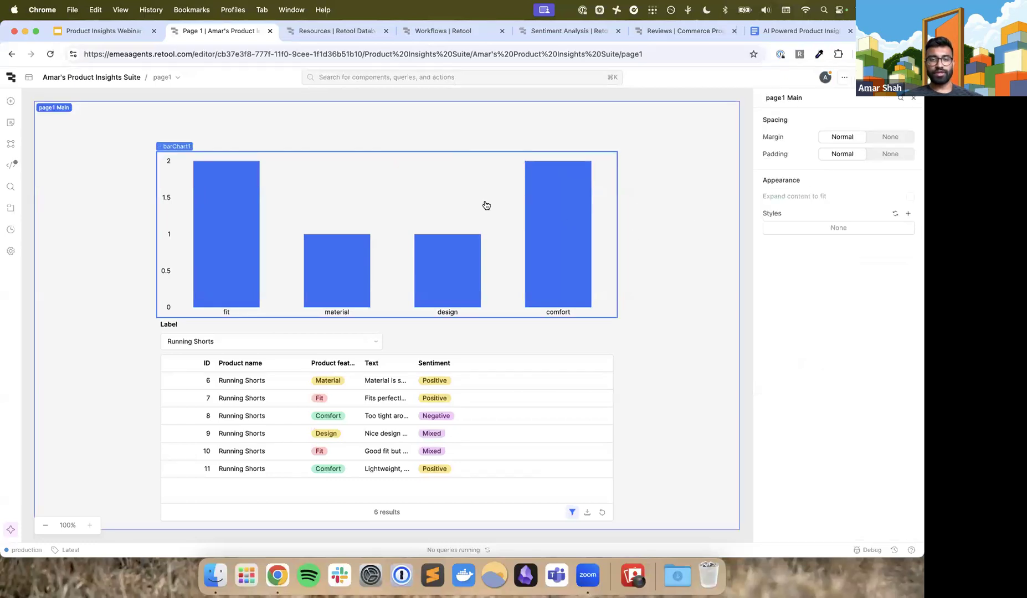
left_click(914, 99)
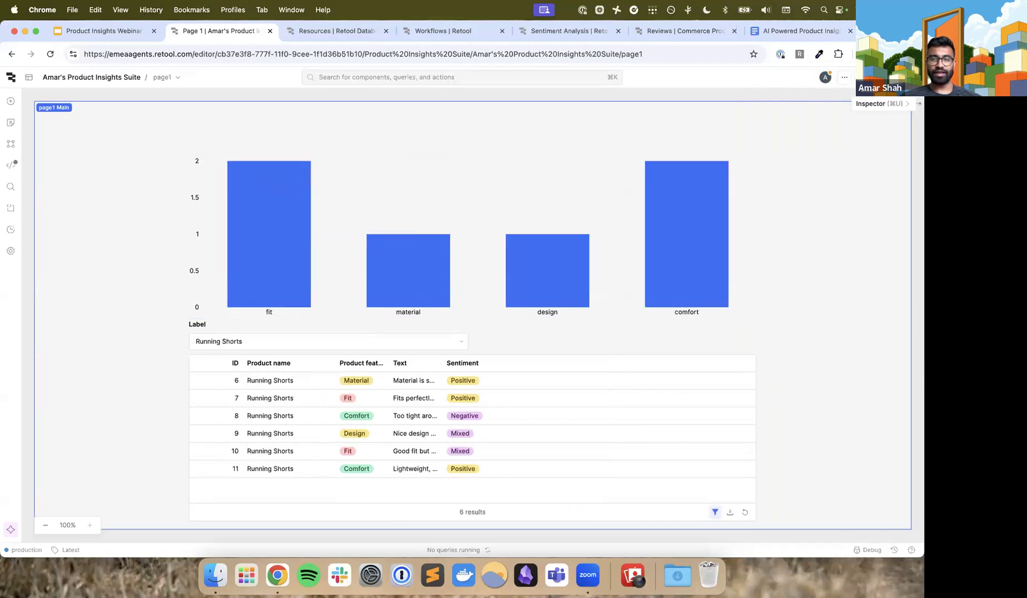
left_click(206, 146)
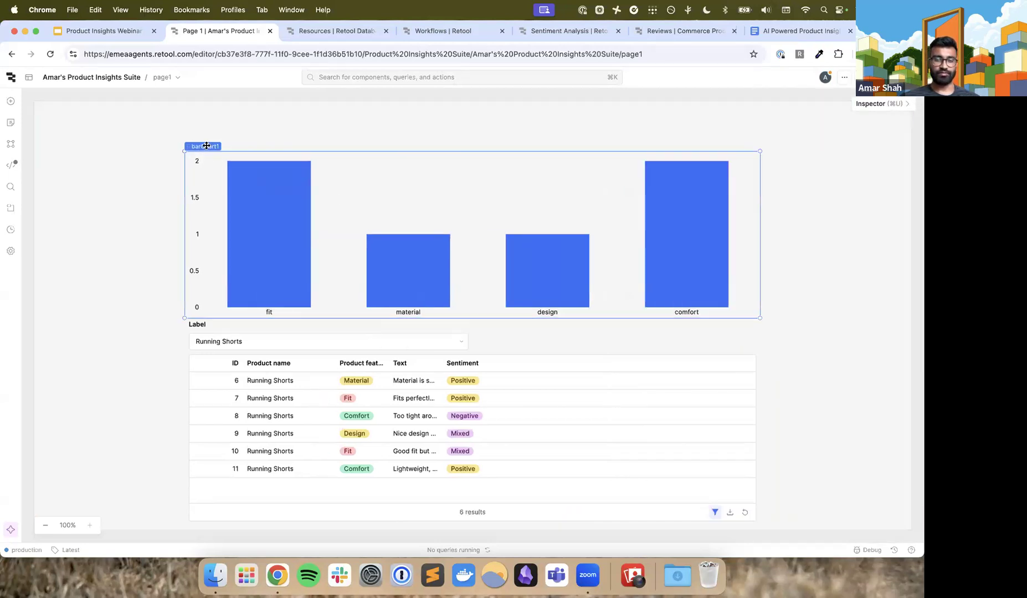
key("super+u")
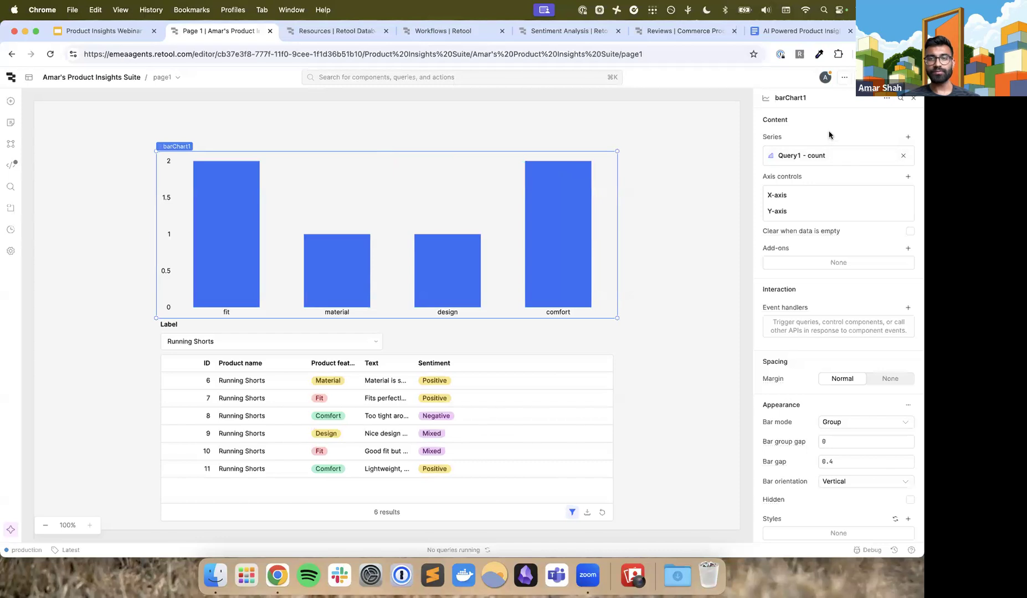
Review the bar chart's Query1 - count series settings and keep product_feature selected as its X data
scroll(845, 128, "up", 5)
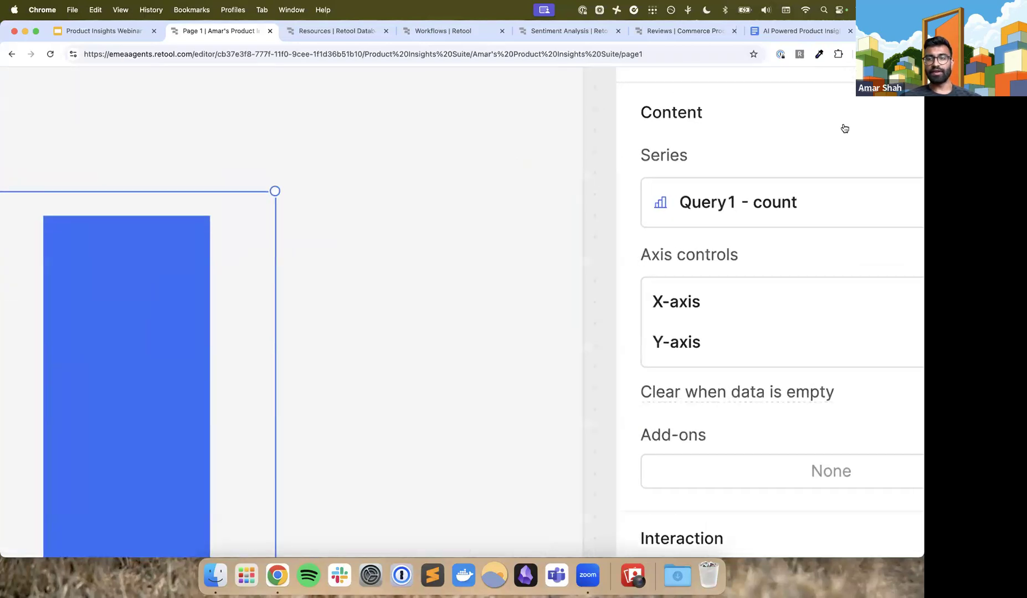
scroll(845, 128, "right", 4)
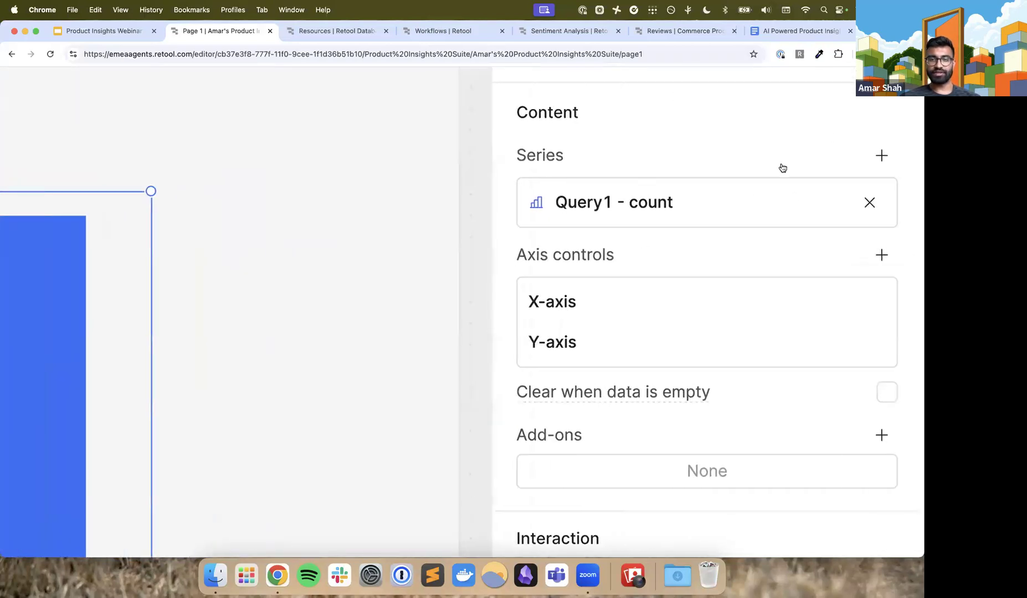
left_click(718, 200)
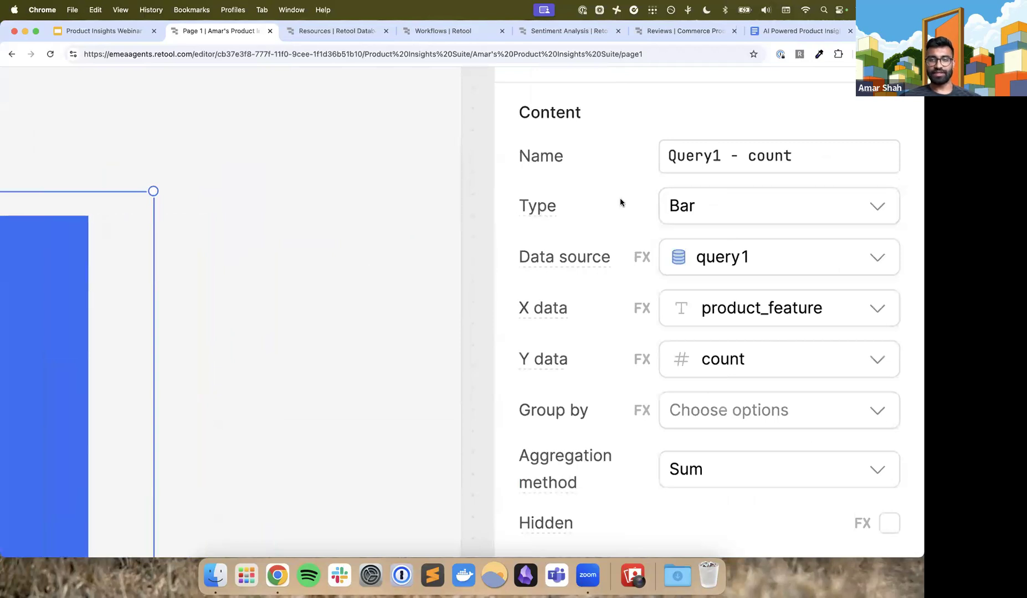
scroll(620, 197, "down", 3)
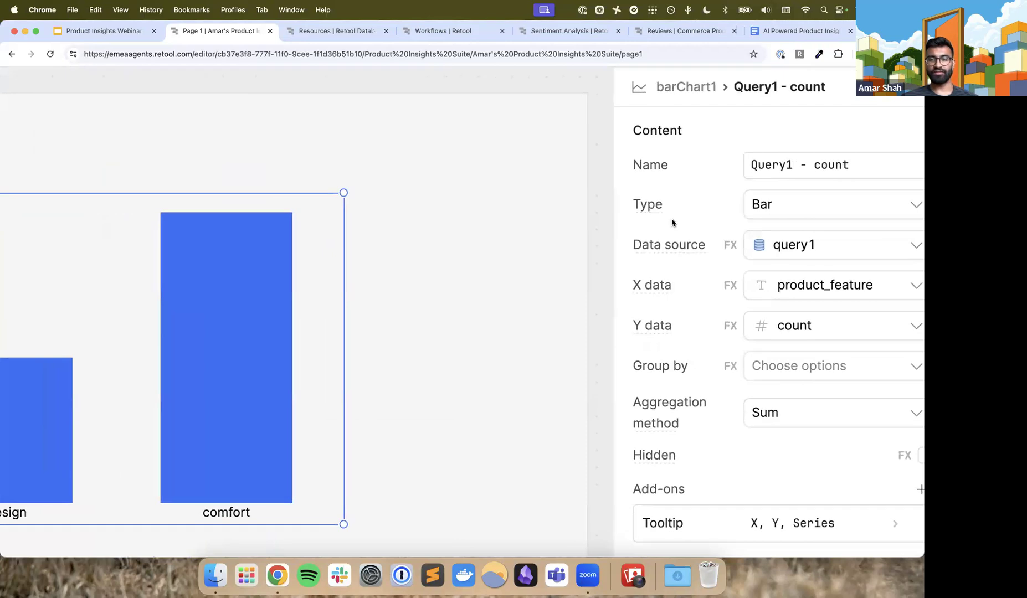
scroll(672, 223, "right", 2)
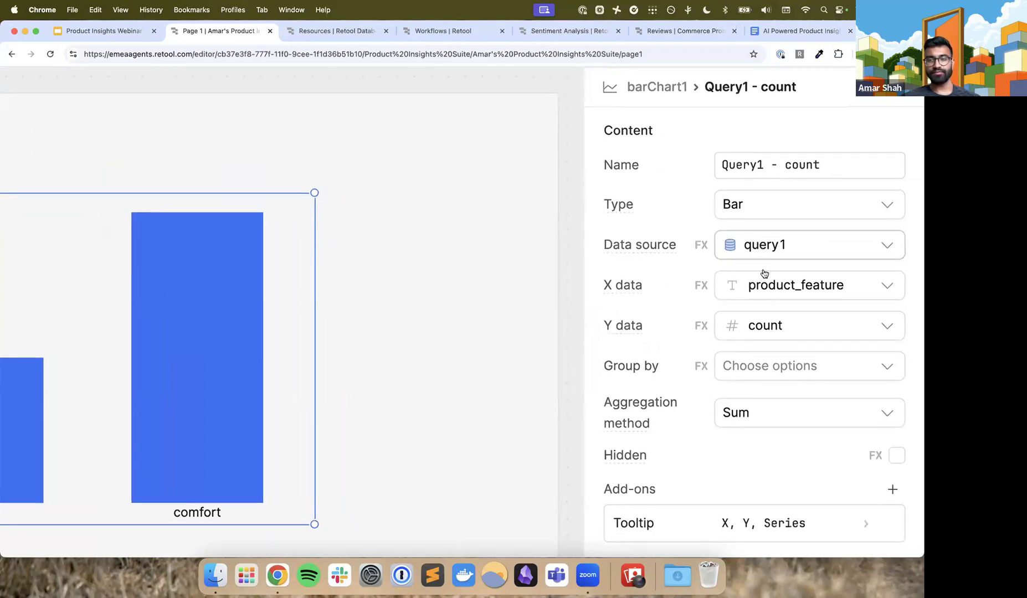
scroll(765, 286, "up", 3)
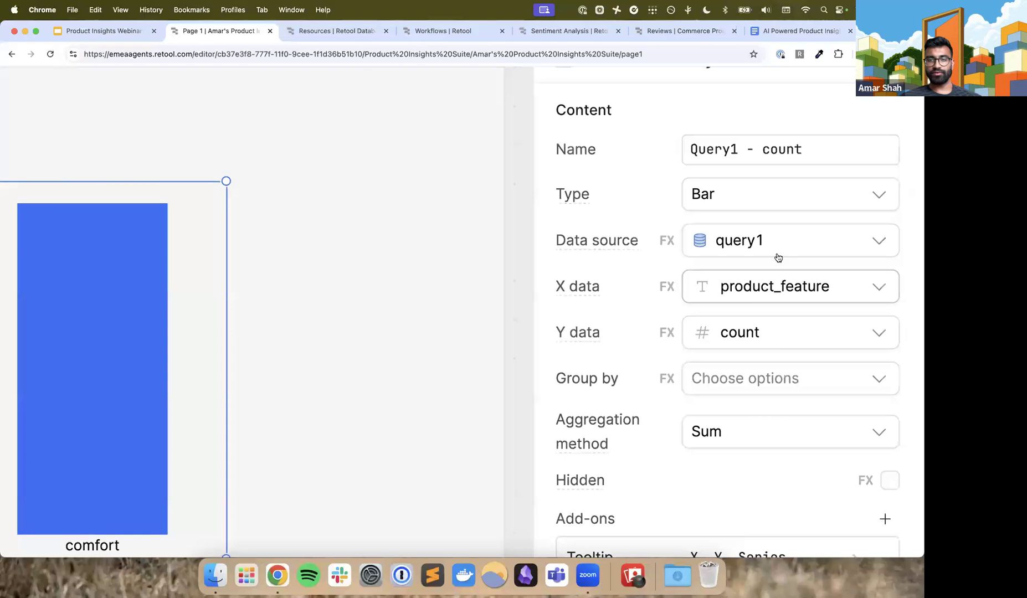
left_click(766, 288)
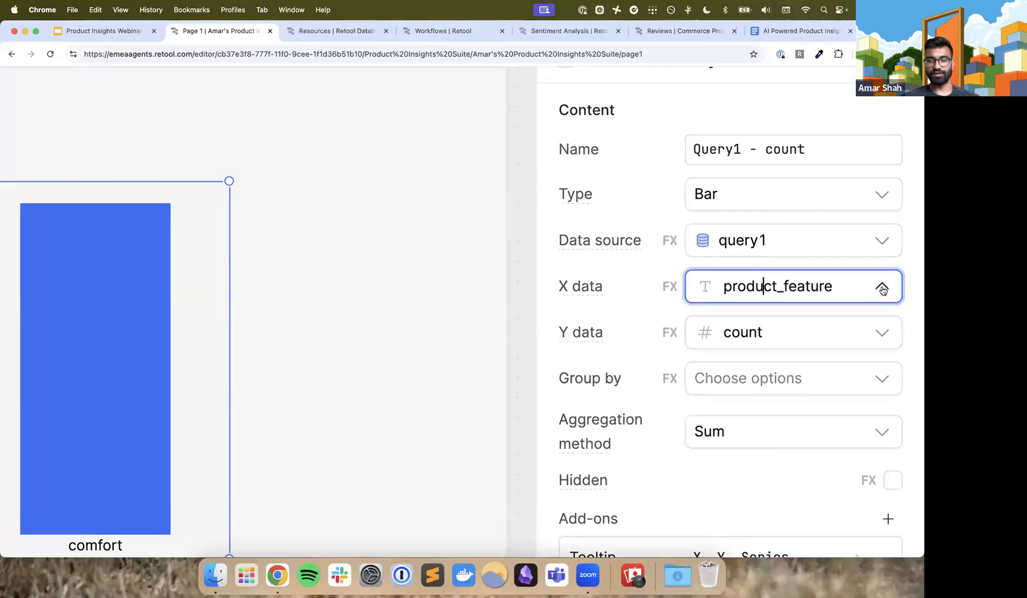
scroll(881, 288, "down", 3)
scroll(883, 290, "down", 5)
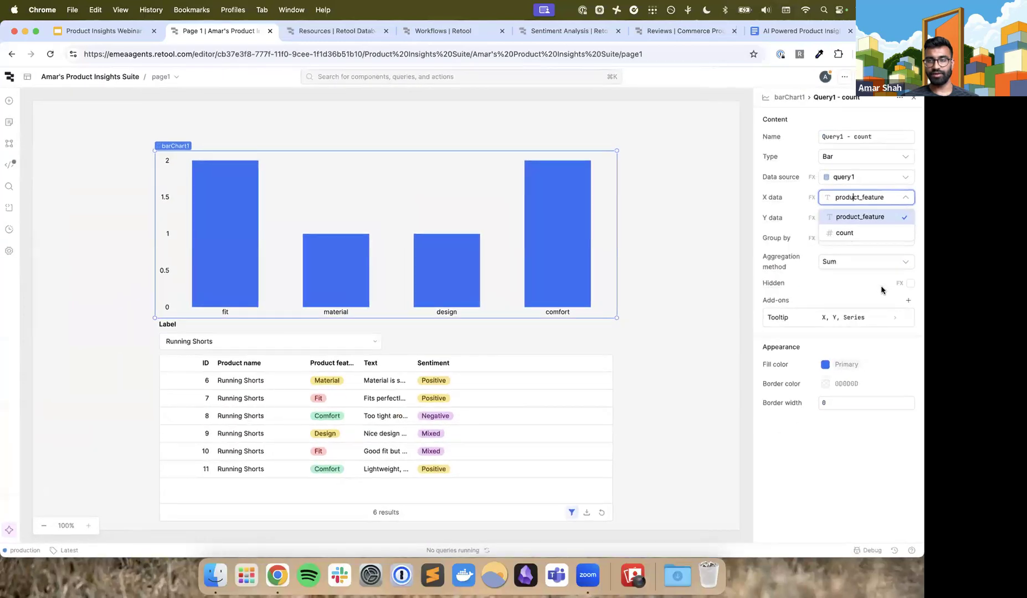
left_click(848, 217)
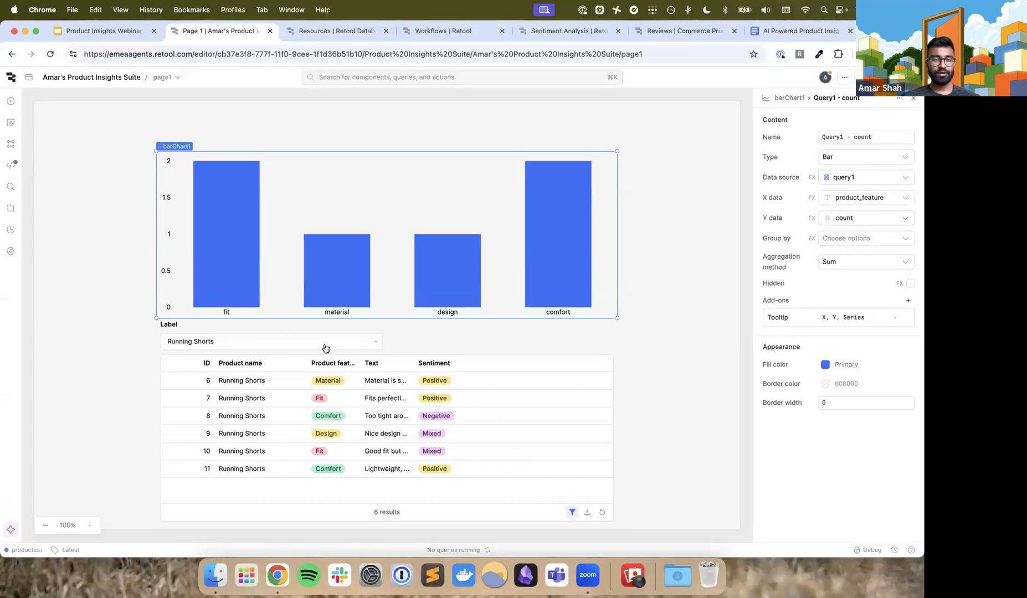
Rename query1 to getReviewCountByFeature
left_click(10, 165)
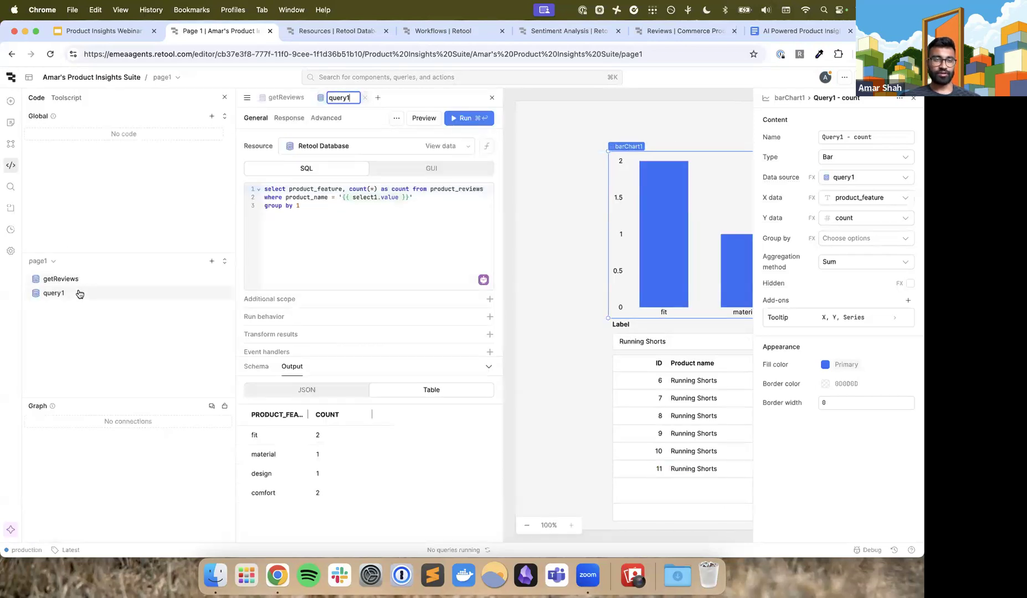
left_click(79, 293)
double_click(332, 97)
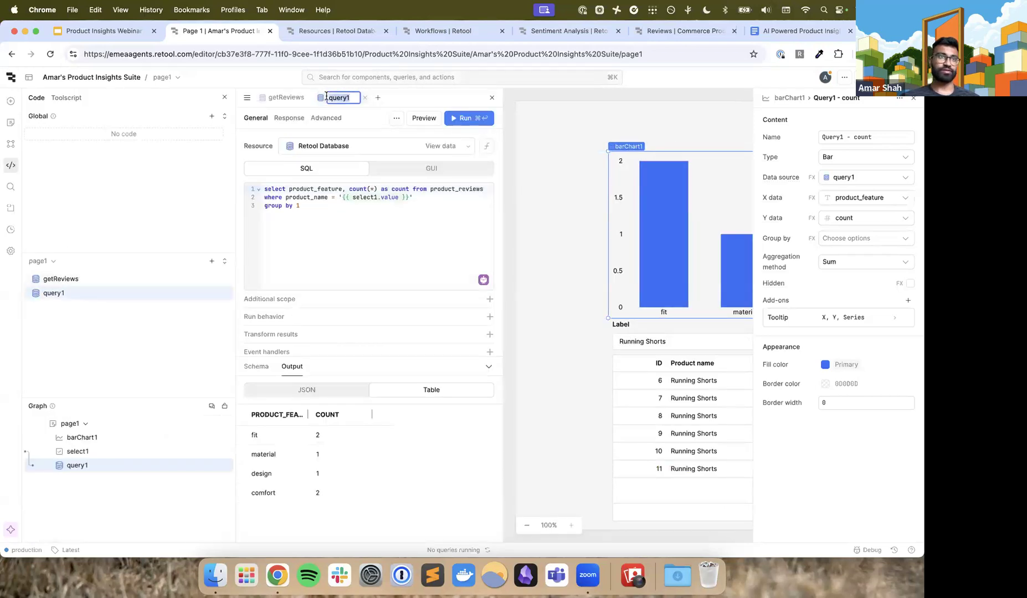
type("getReviewCountBy")
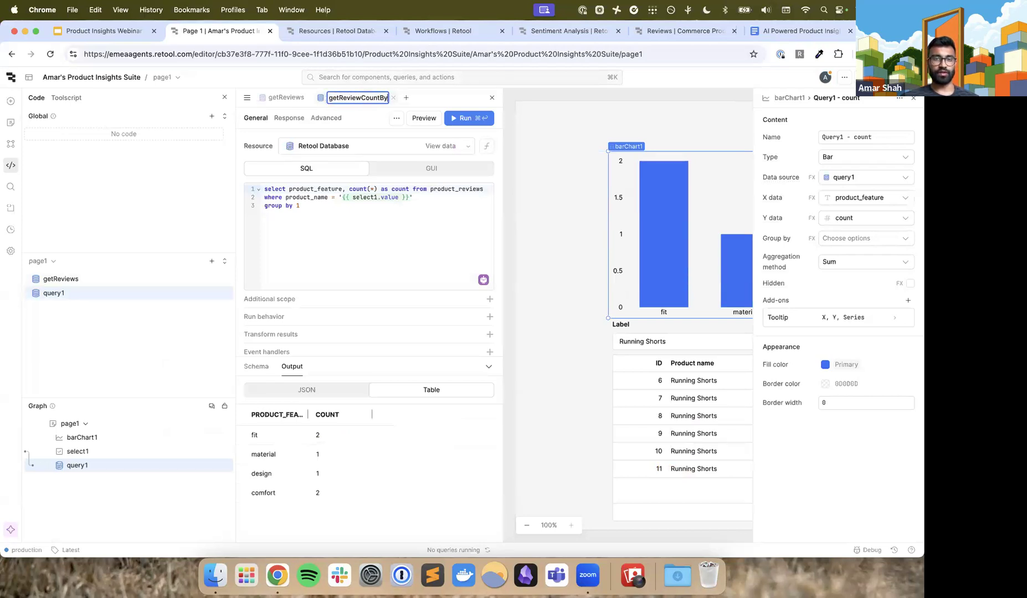
type("Feature")
key("Return")
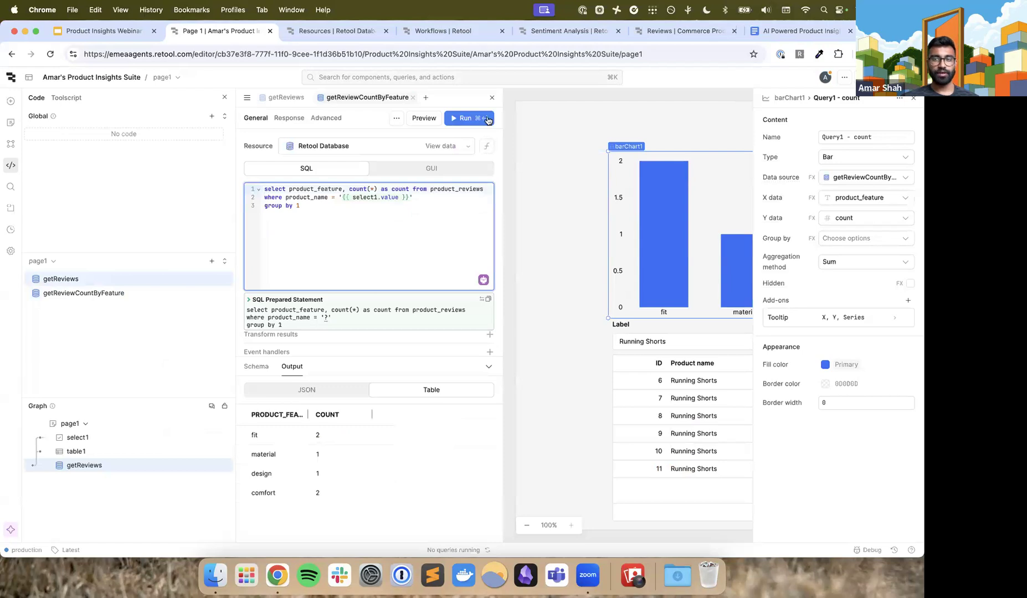
Check the data source of the bar chart's series and close the query editor
scroll(874, 191, "up", 8)
scroll(874, 191, "right", 2)
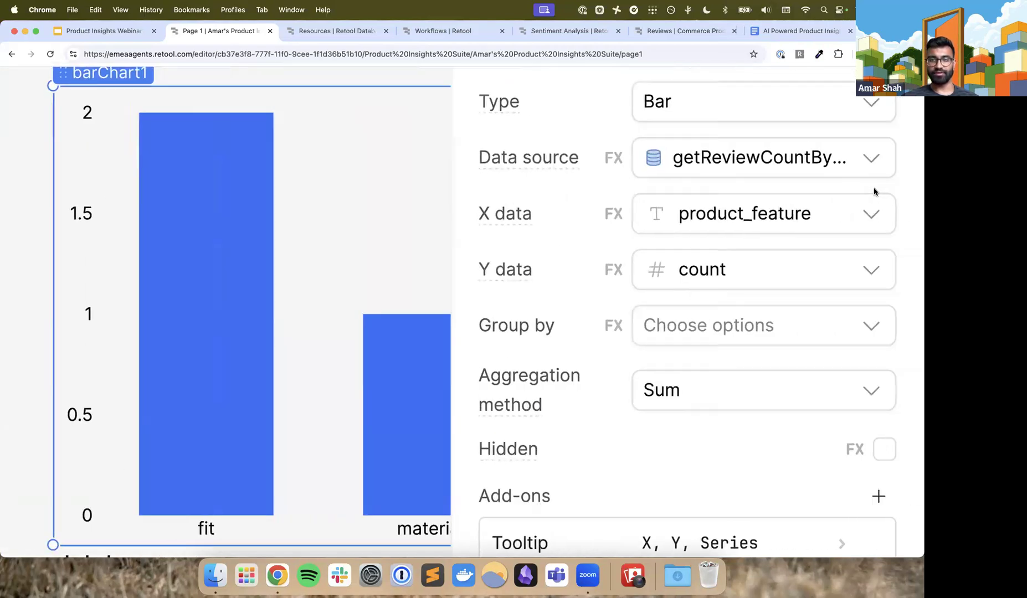
scroll(833, 214, "down", 8)
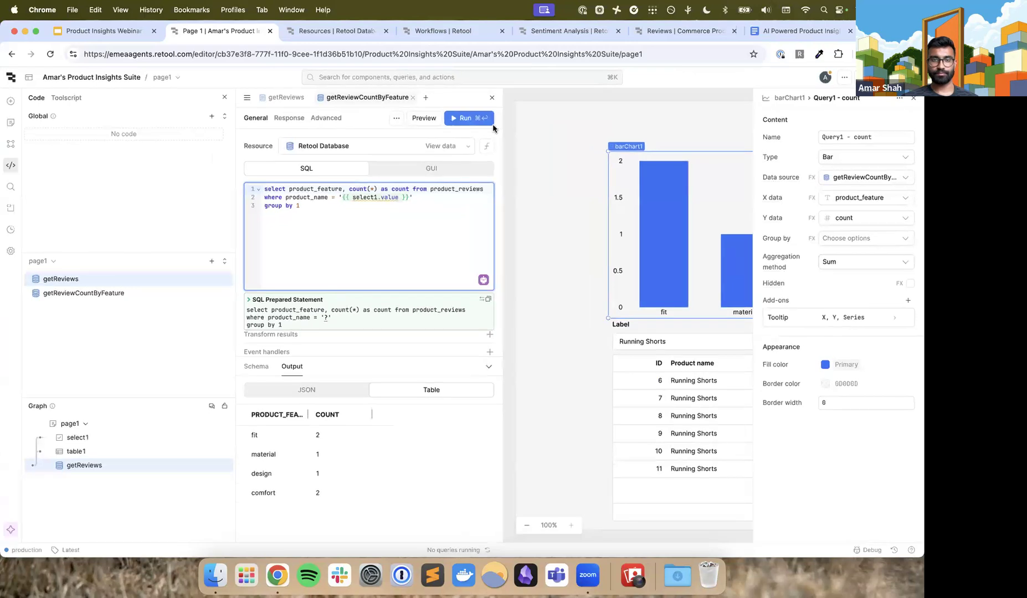
left_click(492, 98)
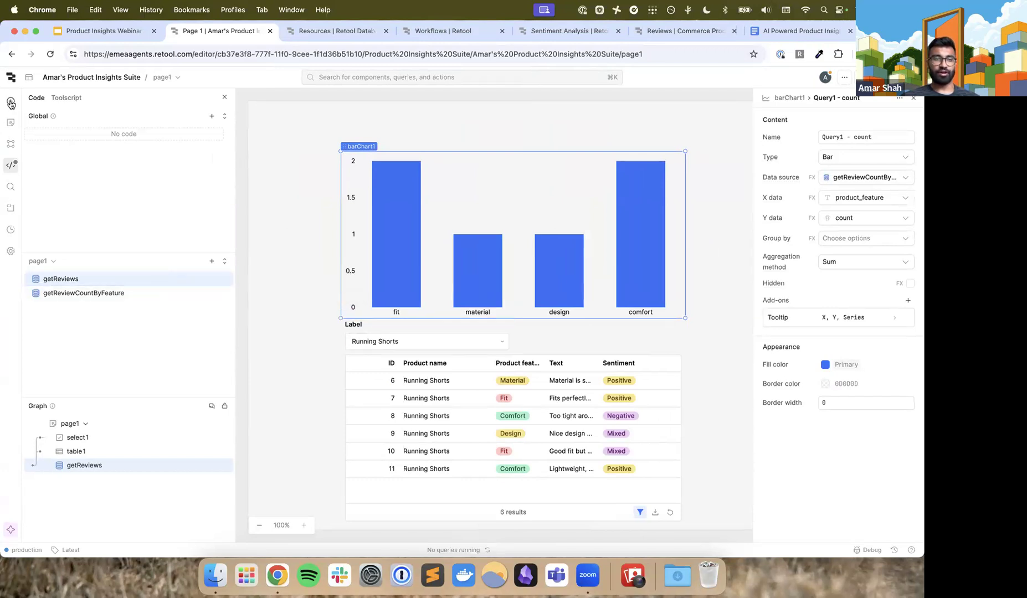
Search the component library for "bar" to locate the Bar Chart component, and close the library
left_click(11, 101)
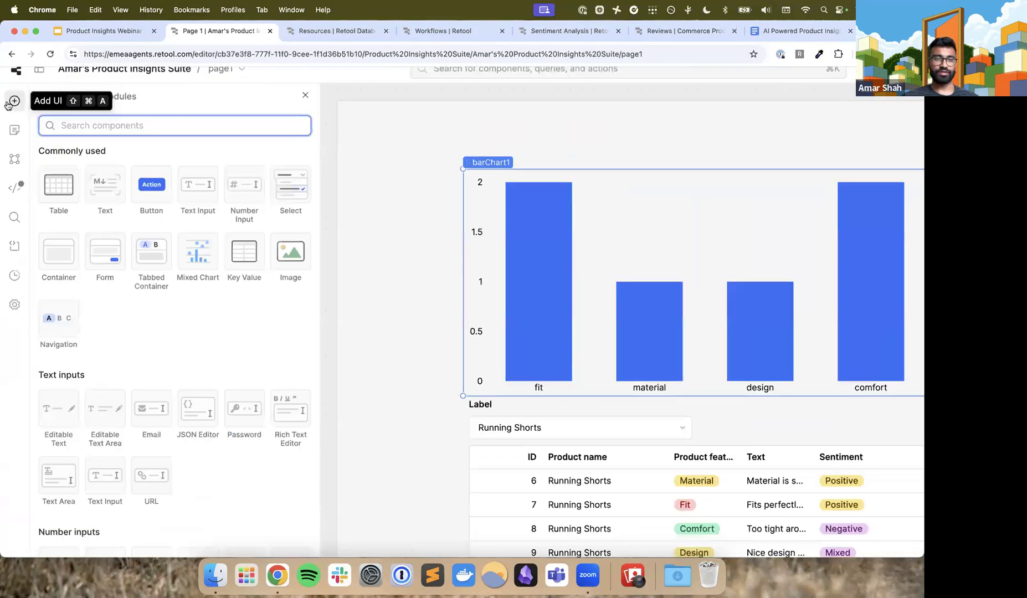
type("bar")
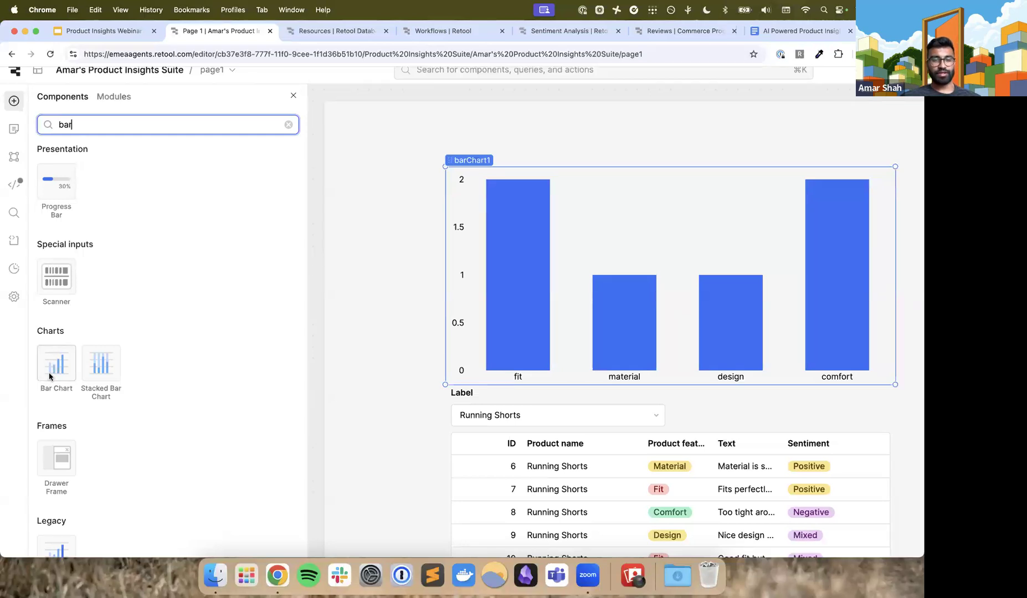
left_click(294, 98)
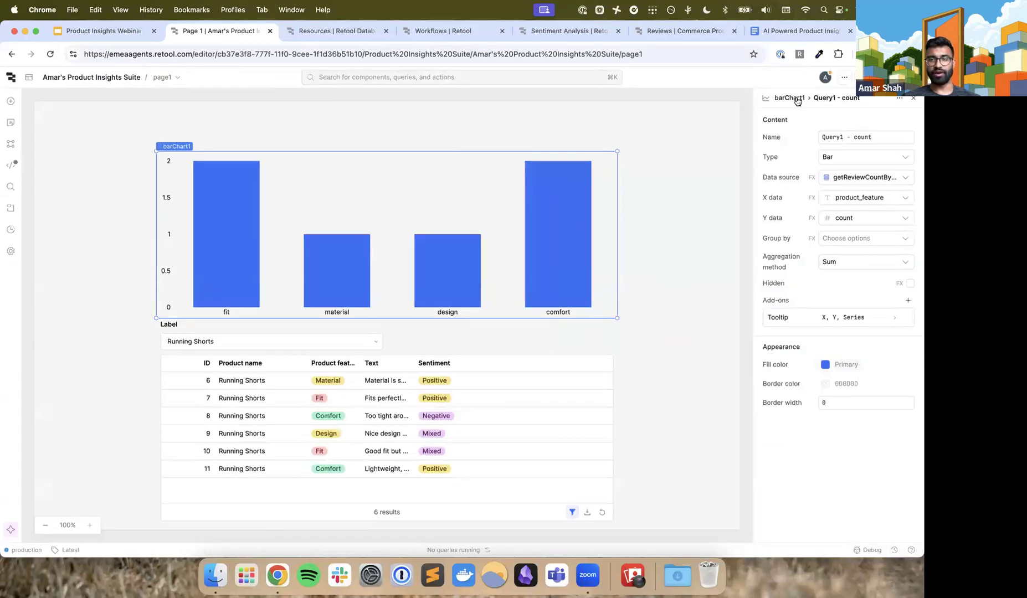
Reopen the bar chart's Query1 - count series and examine its data source, X data, Y data and aggregation settings
left_click(789, 98)
left_click(810, 161)
scroll(864, 172, "up", 5)
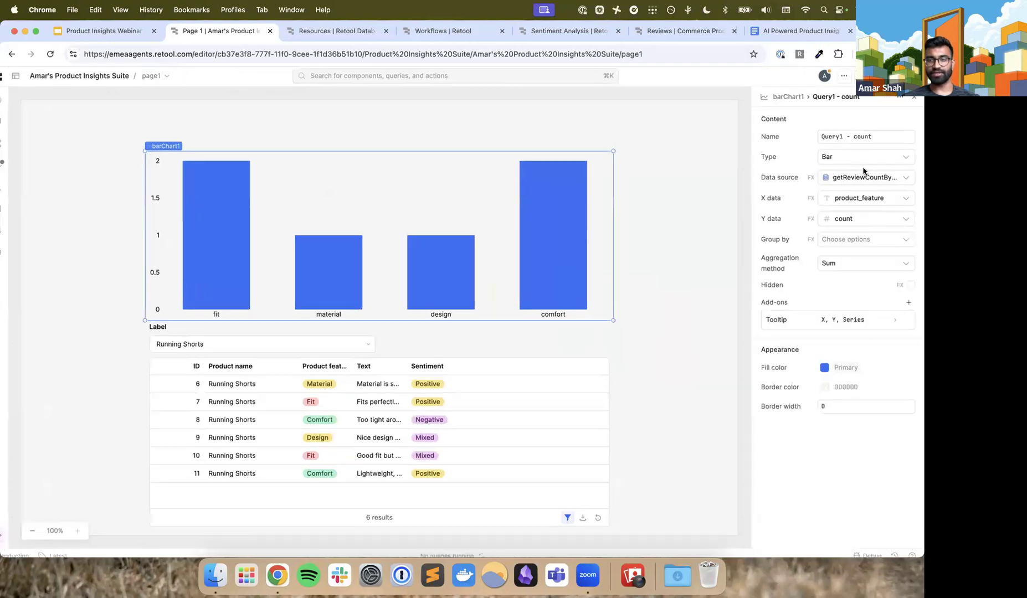
scroll(864, 171, "right", 1)
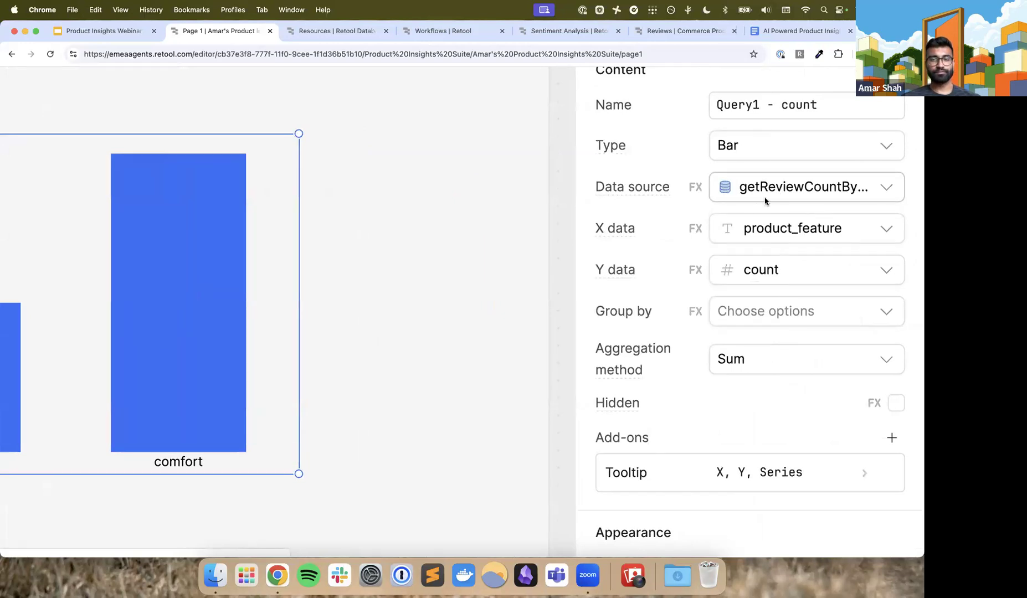
scroll(715, 274, "left", 1)
scroll(716, 273, "down", 5)
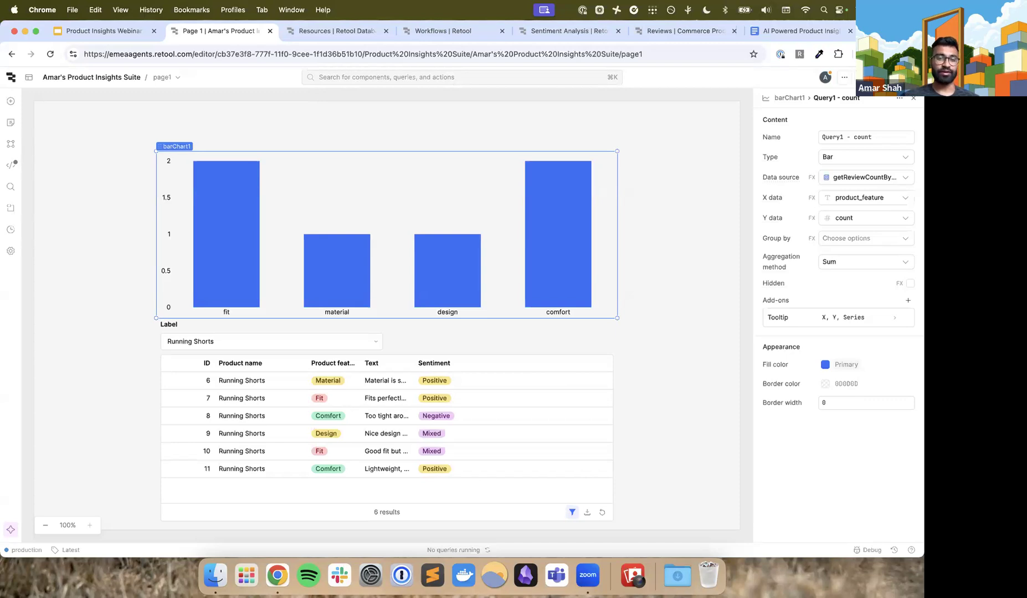
Choose Wireless Headphones in the product dropdown and inspect the bar chart's feature bars
left_click(207, 341)
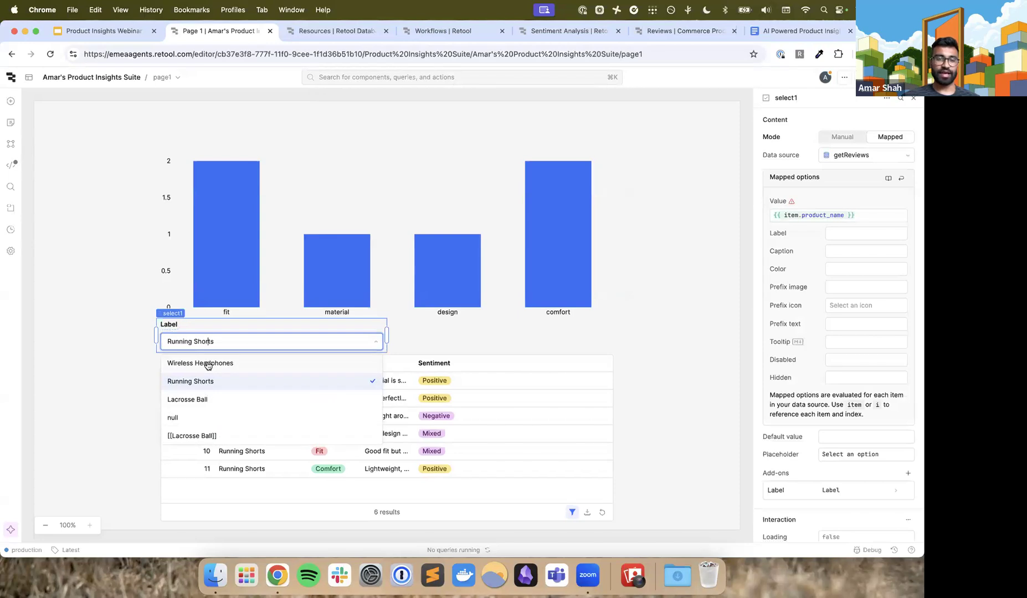
mouse_move(254, 288)
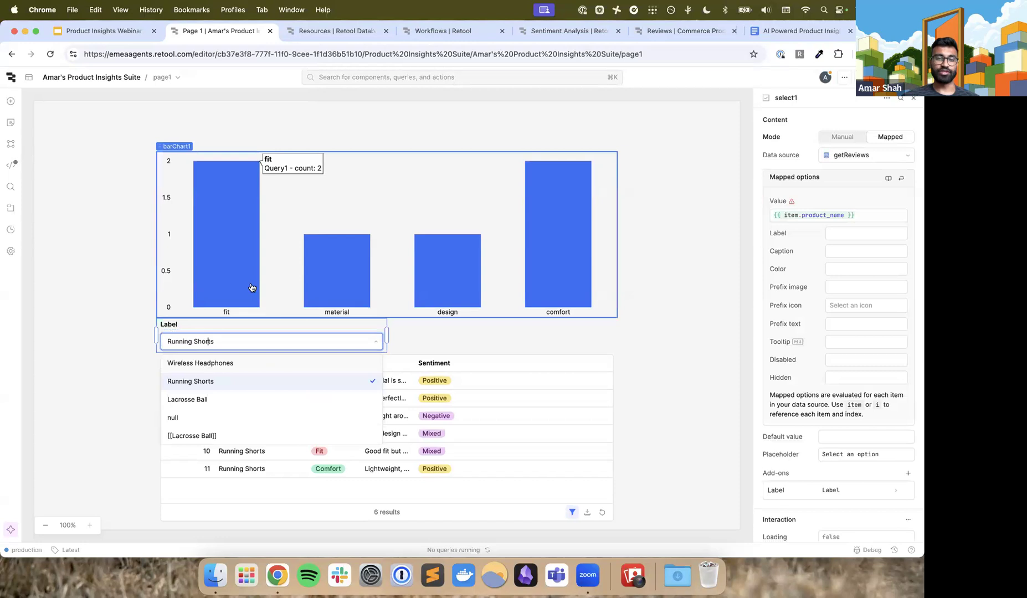
left_click(219, 363)
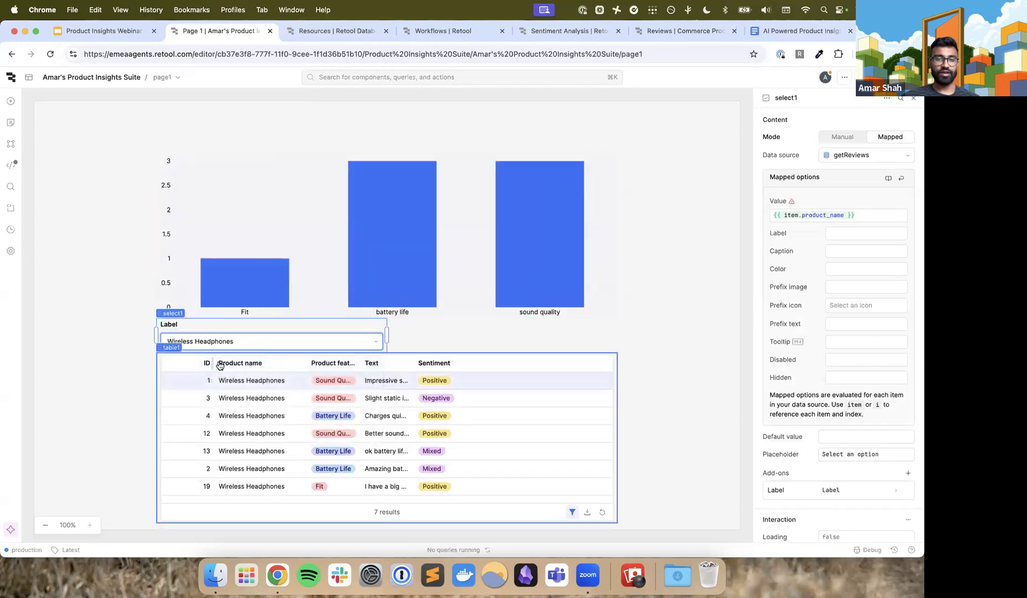
mouse_move(243, 298)
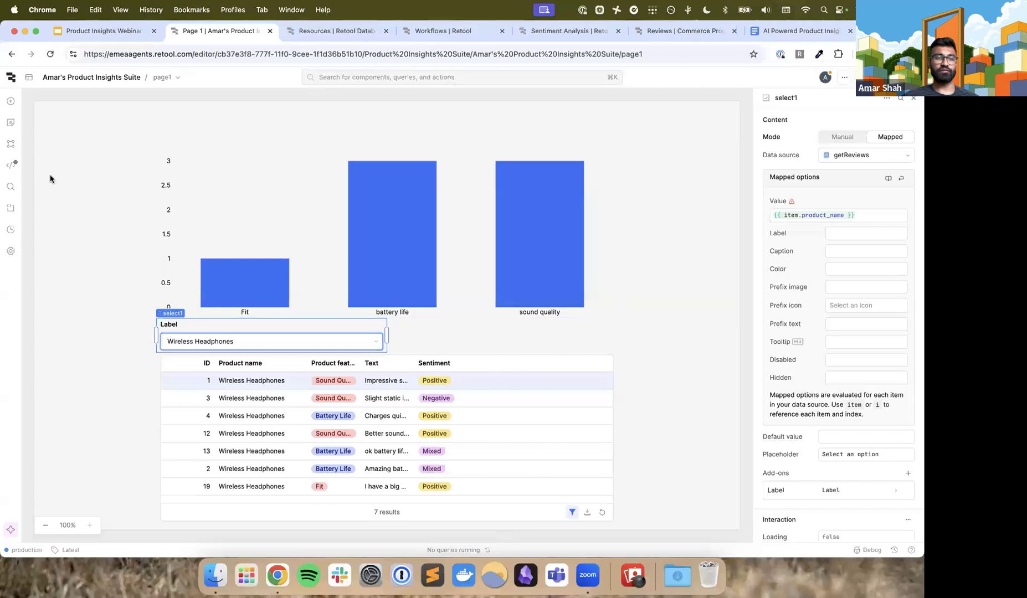
Reopen the page's code view and close the getReviewCountByFeature query in the editor, leaving getReviews open
left_click(11, 166)
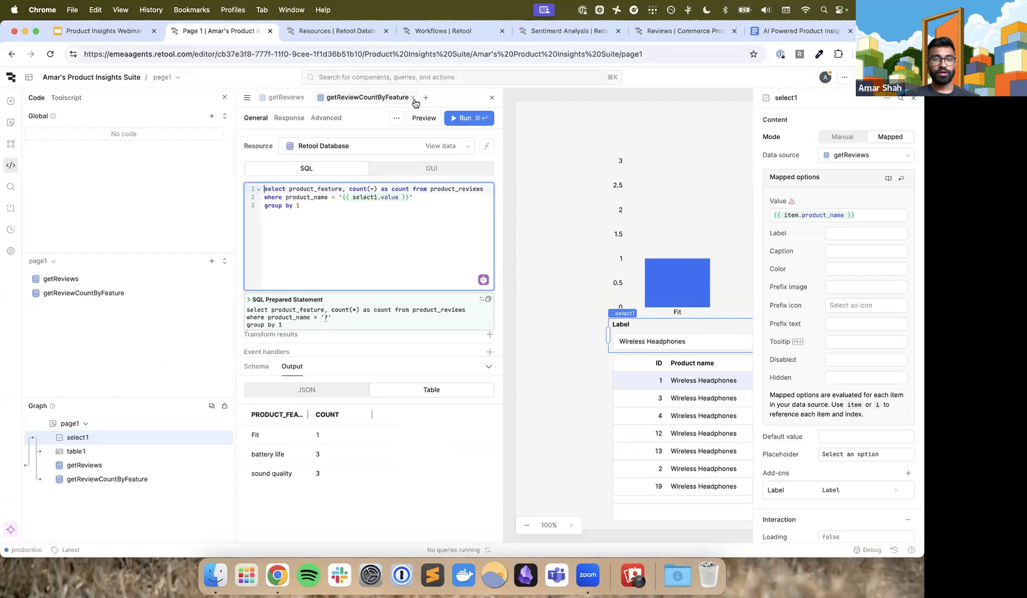
left_click(413, 97)
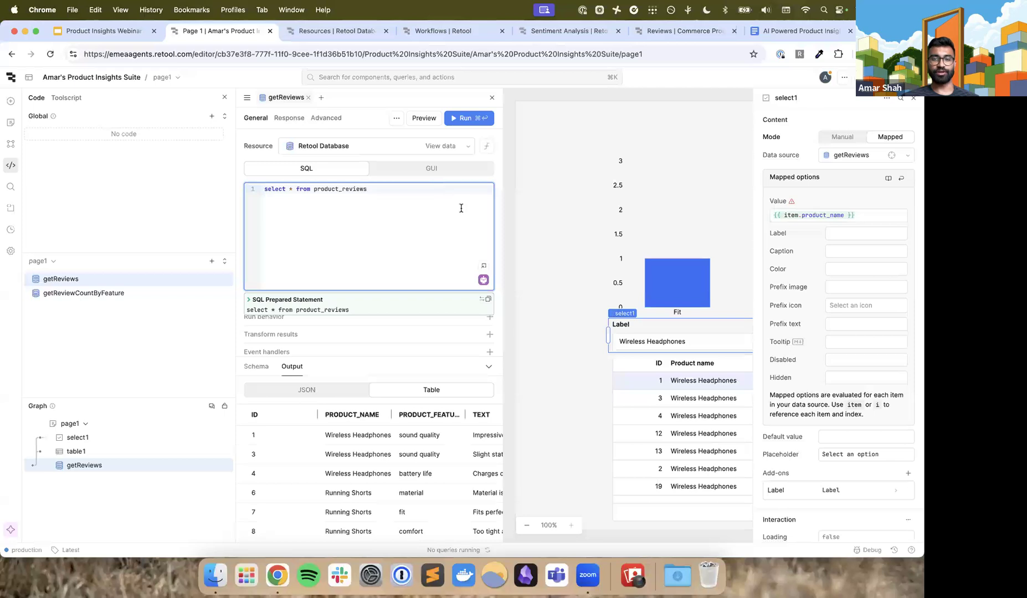
Hide the component inspector and add a new JavaScript transformer to page1's code
key("super+u")
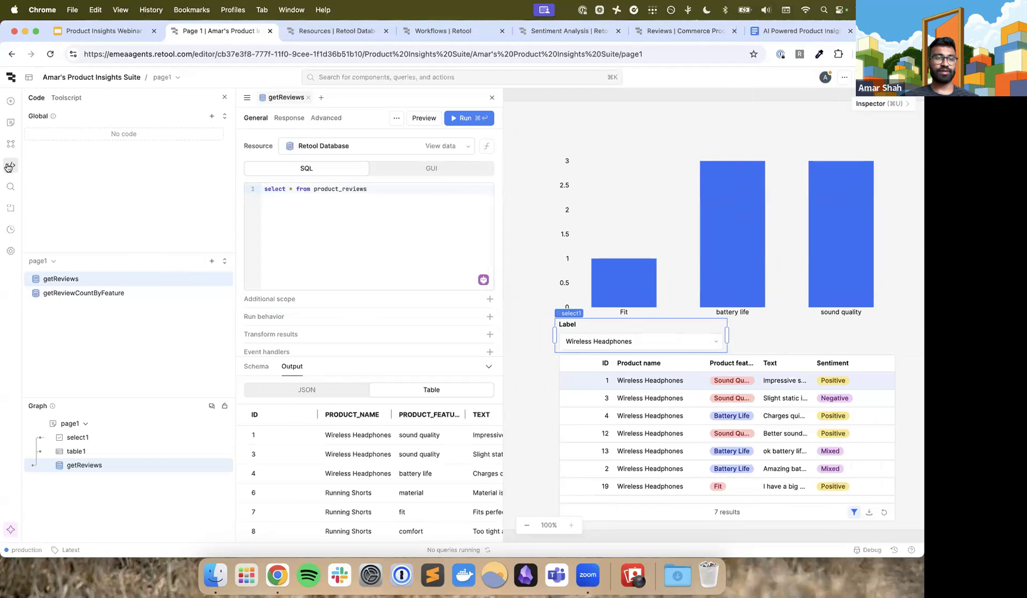
scroll(8, 167, "up", 5)
scroll(8, 166, "up", 3)
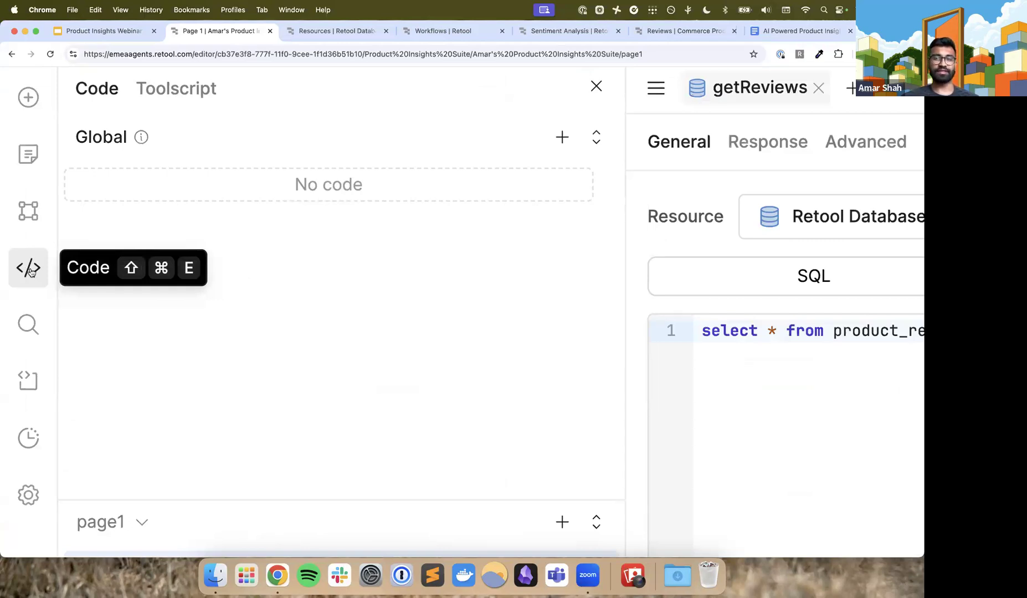
scroll(498, 341, "down", 5)
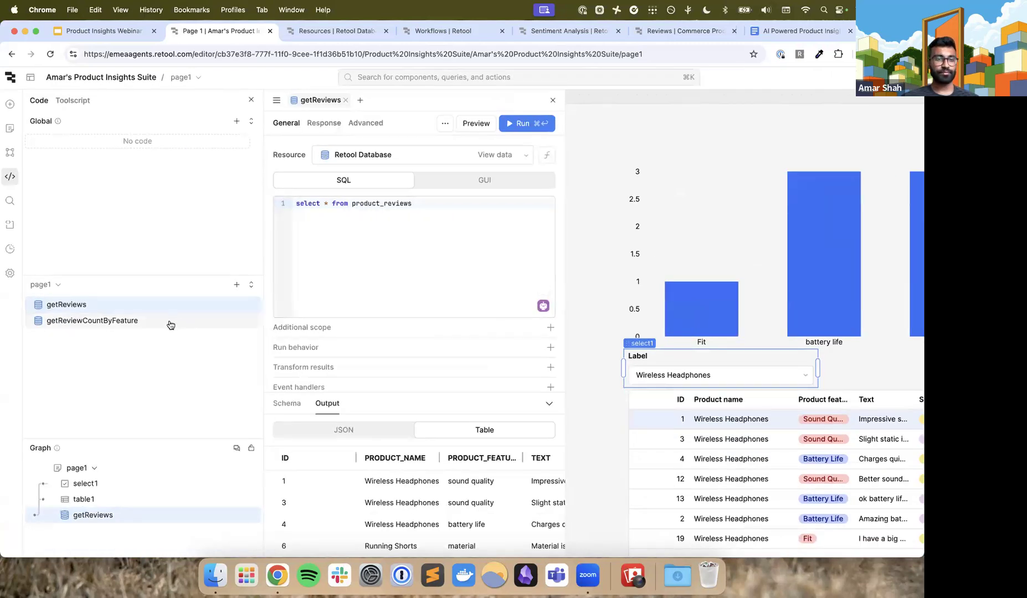
scroll(236, 288, "up", 5)
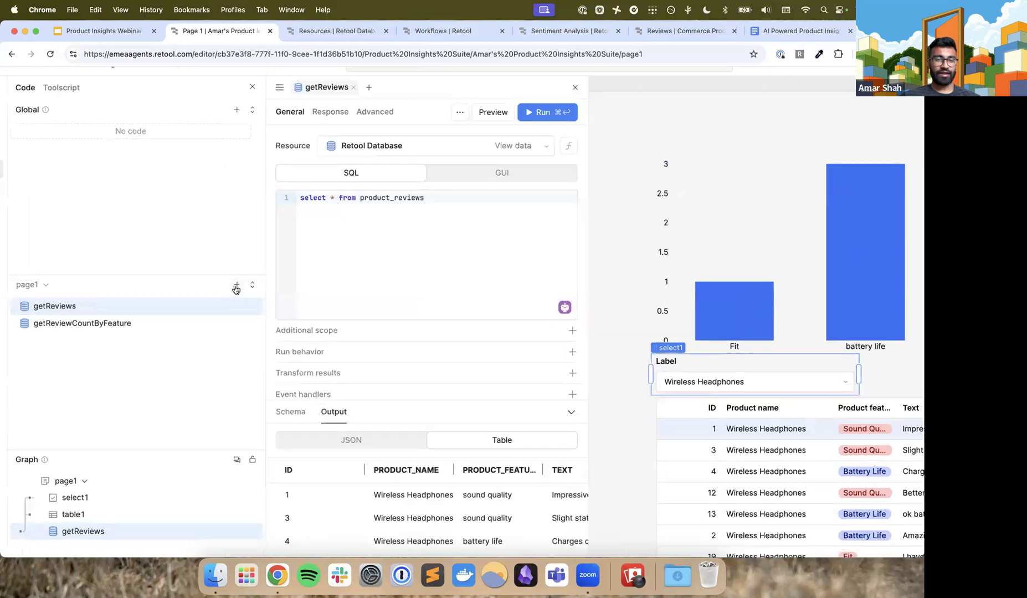
left_click(236, 288)
scroll(277, 349, "down", 2)
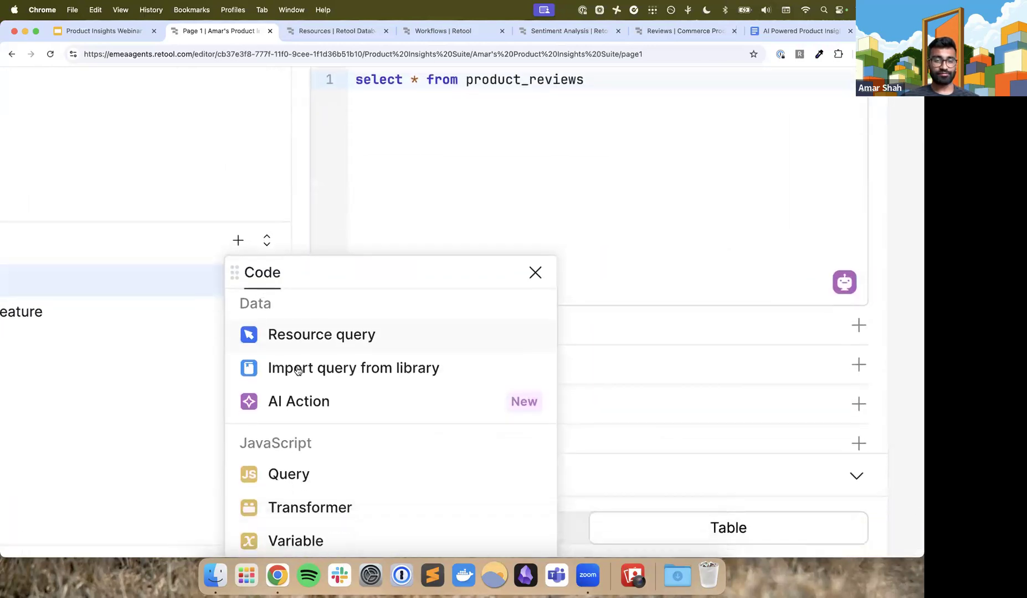
scroll(323, 335, "down", 4)
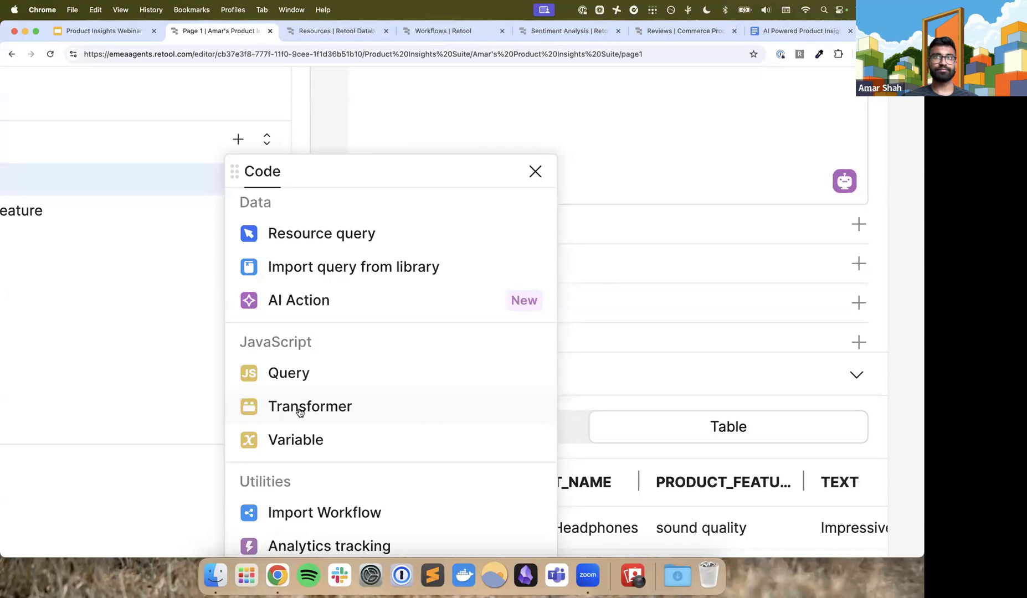
left_click(300, 412)
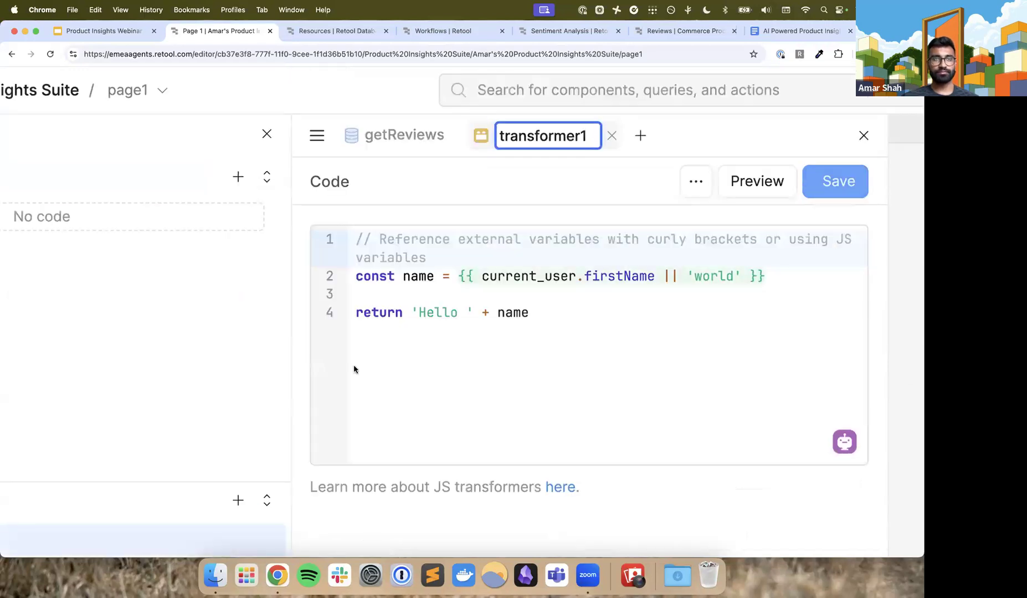
Rename the new transformer as getSentimentCounts
left_click_drag(546, 316, 358, 243)
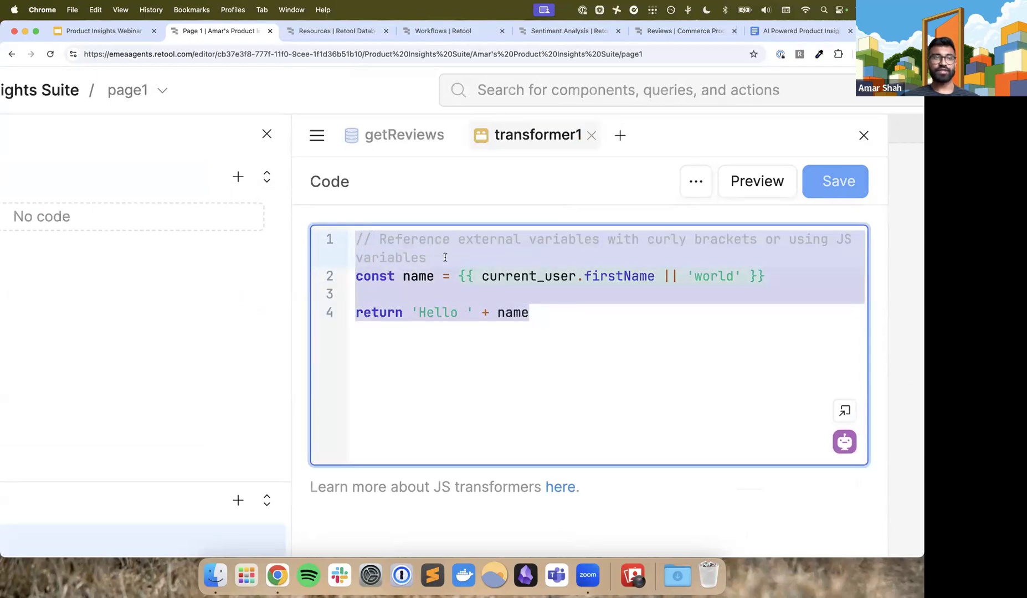
double_click(535, 135)
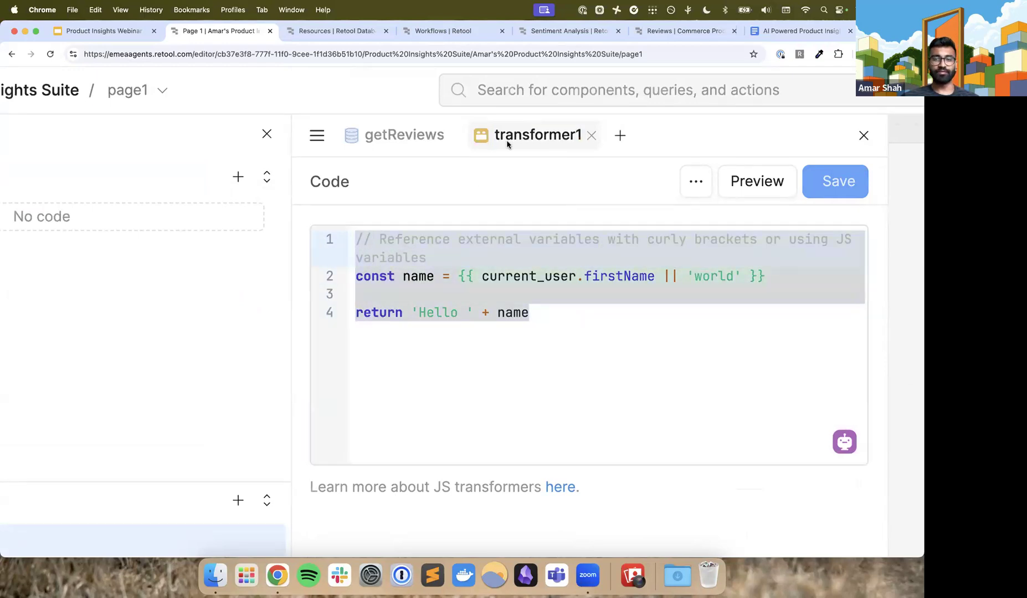
key("super+a")
type("getSentimentCounts")
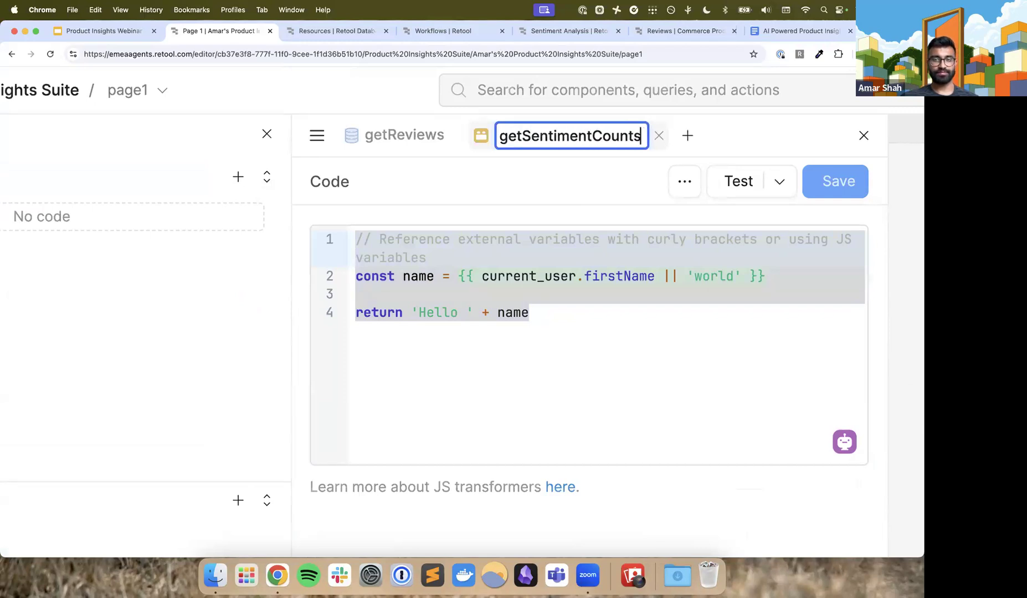
key("Return")
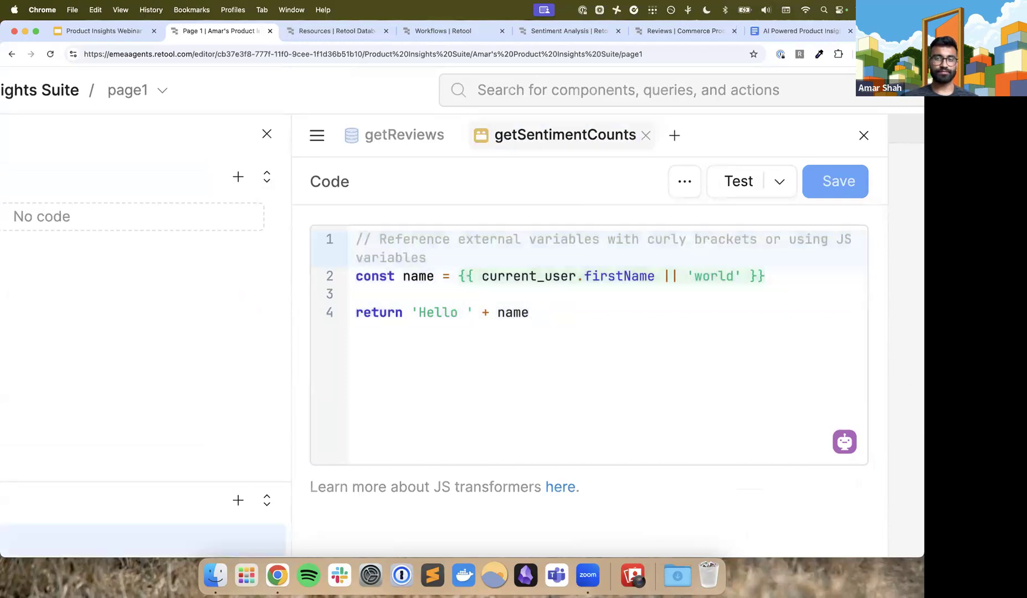
Replace the transformer's default code with the copied aggregateSentimentCounts function, which takes getReviews.data and returns sentimentCounts
left_click_drag(542, 319, 344, 232)
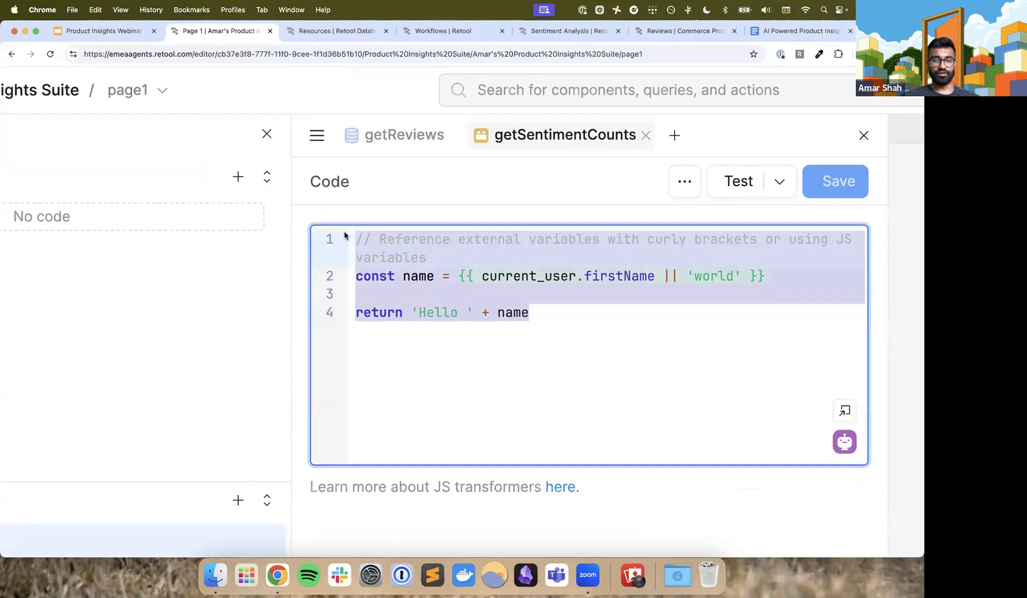
key("BackSpace")
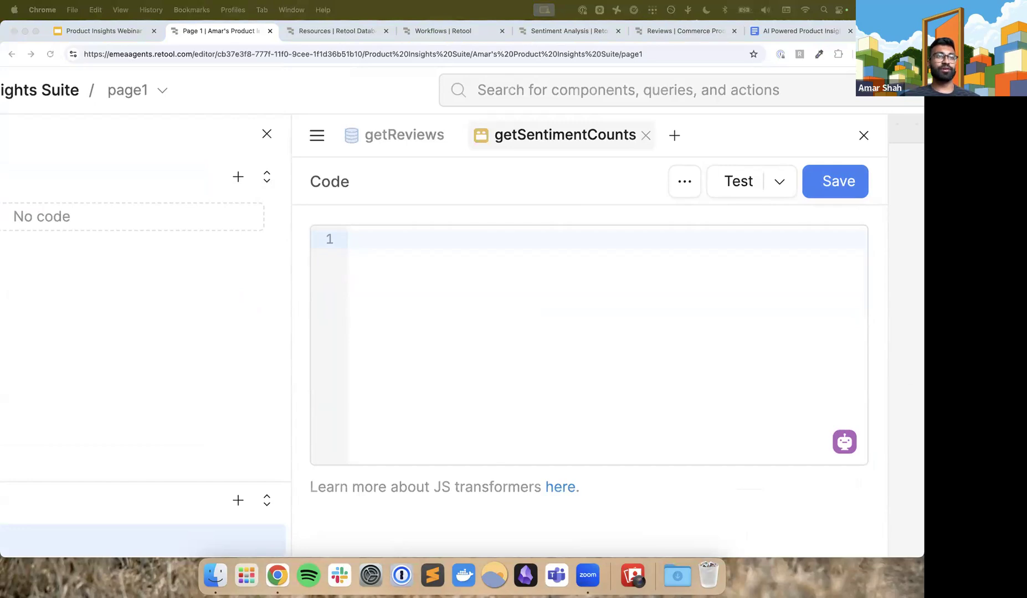
left_click(439, 247)
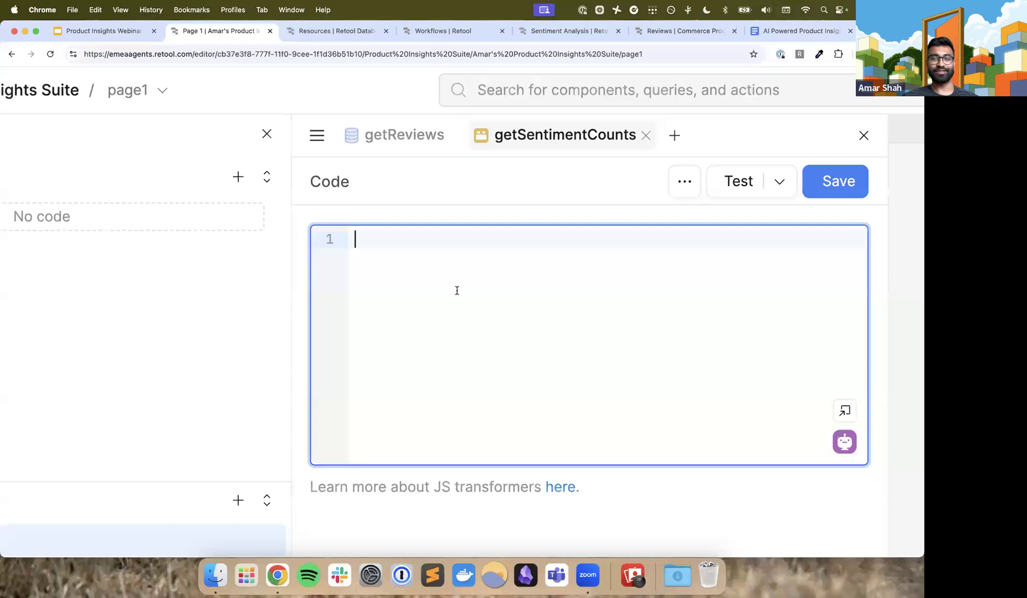
scroll(457, 289, "right", 4)
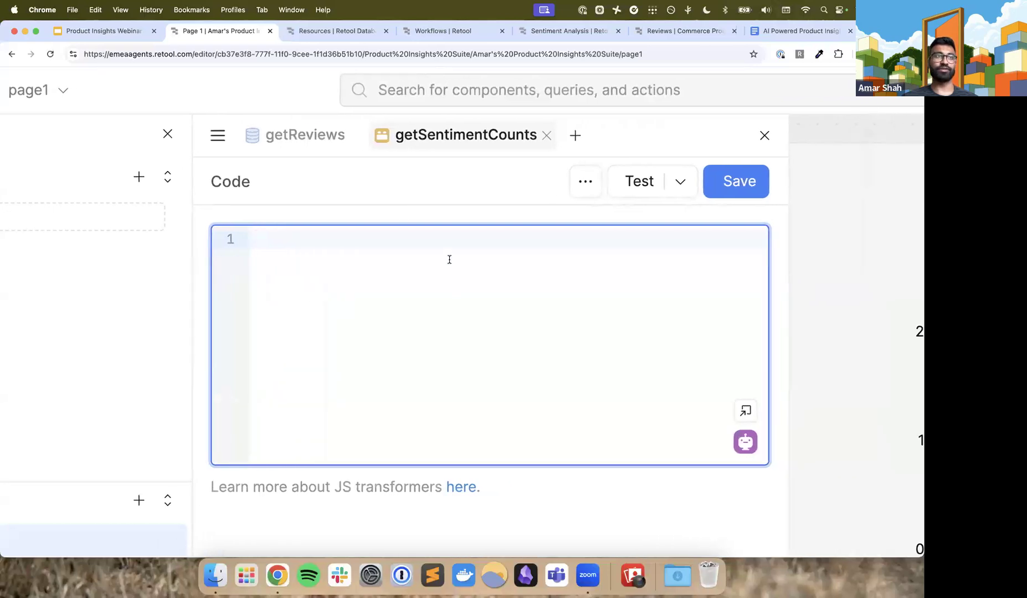
type("function aggregateSentimentCounts(data) {   const counts = {};   const sentiments = data.sentiment;   for (let i = 0; i < sentiments.length; i++) {     const sentiment = sentiments[i].toLowerCase();     counts[sentiment] = (counts[sentiment] || 0) + 1;   }   return Object.entries(counts).map(([sentiment, count]) => ({ sentiment, count })); }  const sentimentCounts = aggregateSentimentCounts({{ getReviews.data }}); return sentimentCounts")
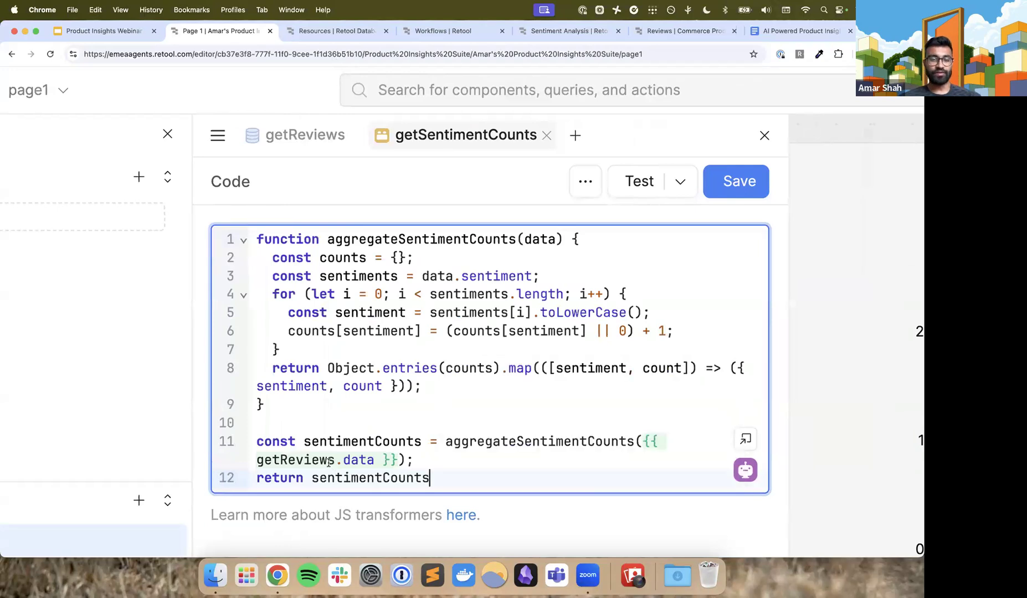
Examine how the transformer passes getReviews.data into aggregateSentimentCounts and how the function builds its sentiment and count entries
left_click_drag(334, 460, 256, 459)
mouse_move(256, 460)
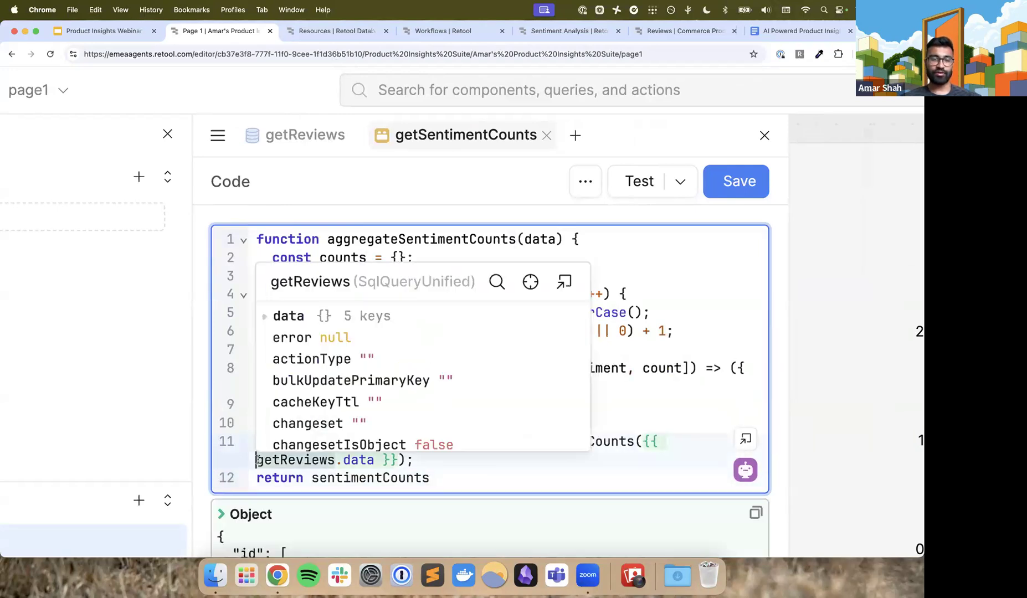
left_click(258, 477)
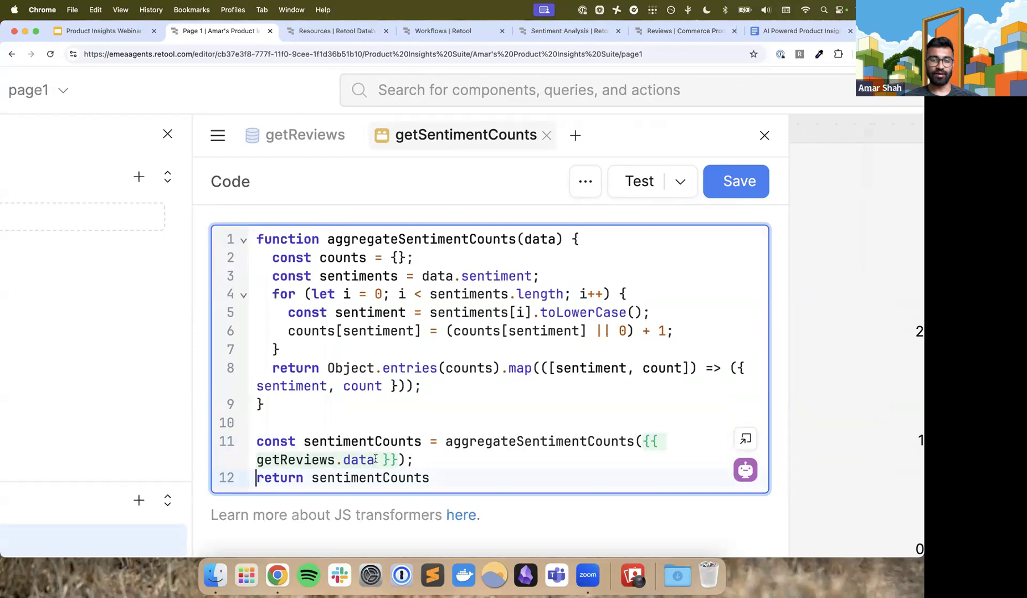
scroll(376, 459, "up", 3)
left_click_drag(376, 460, 218, 458)
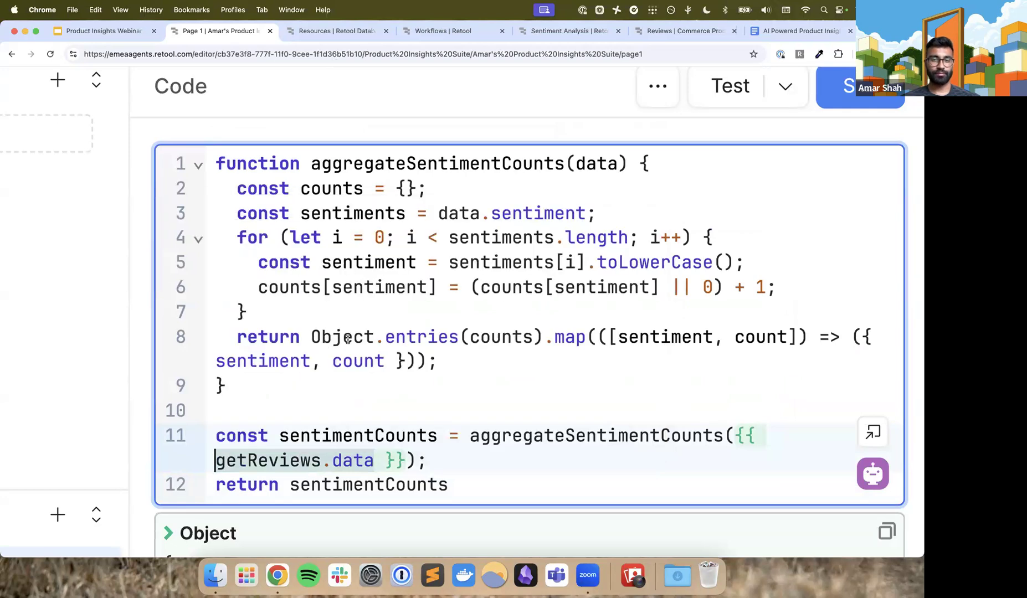
left_click(348, 339)
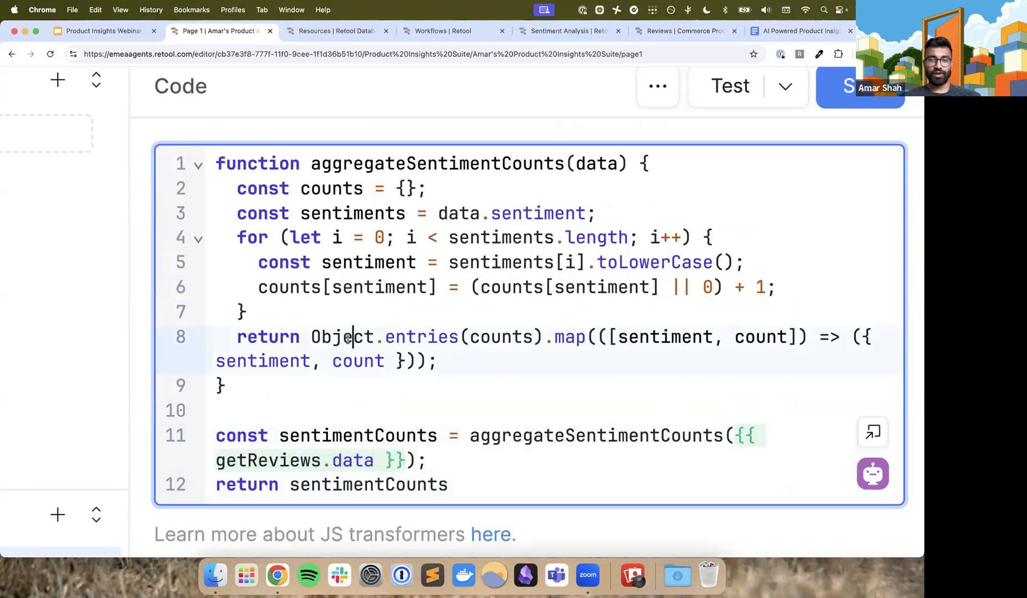
scroll(348, 339, "down", 8)
scroll(347, 340, "up", 2)
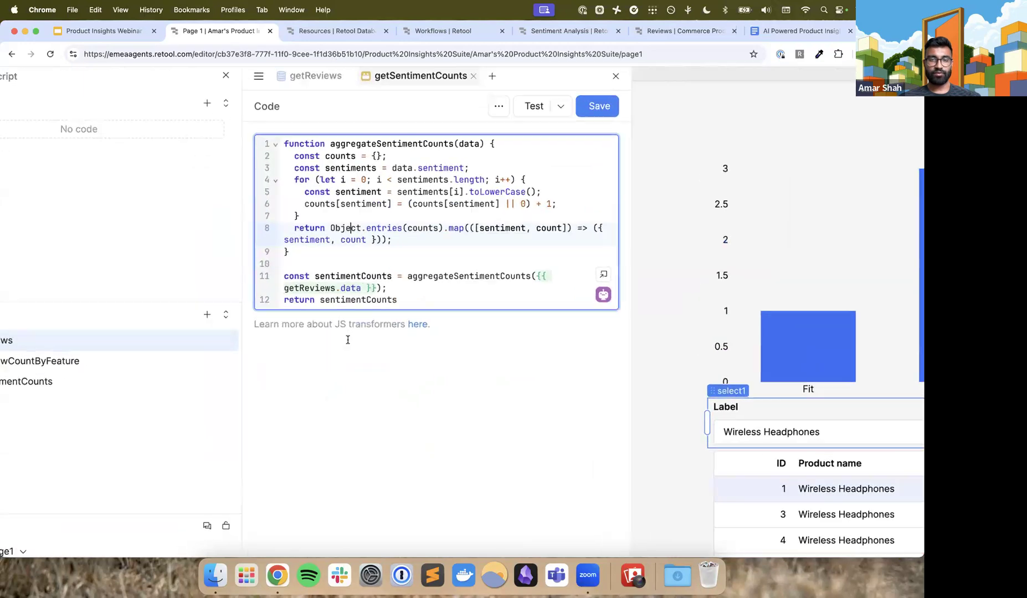
scroll(348, 339, "up", 2)
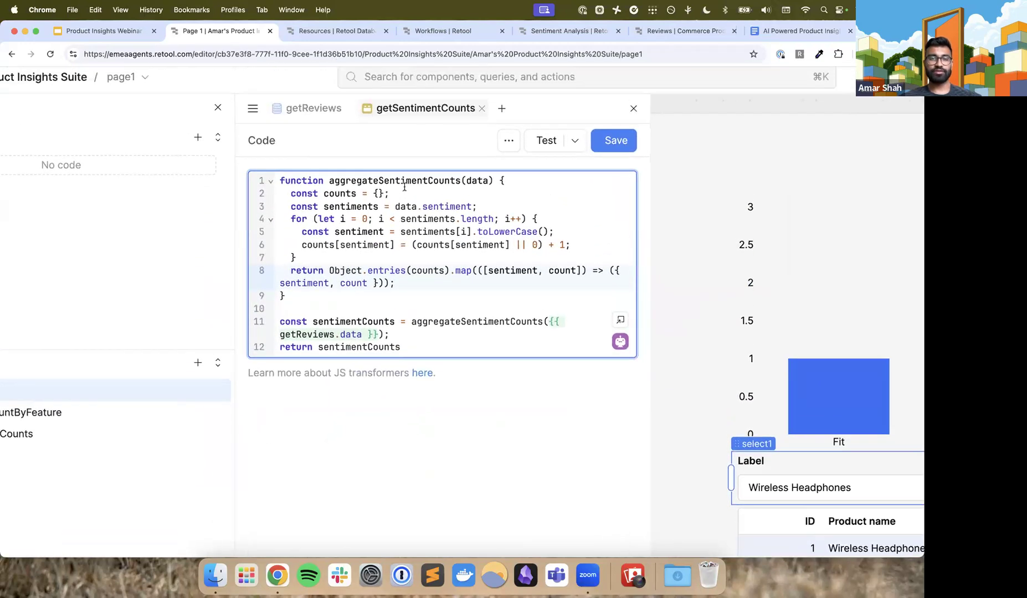
left_click(378, 334)
left_click_drag(345, 337, 410, 323)
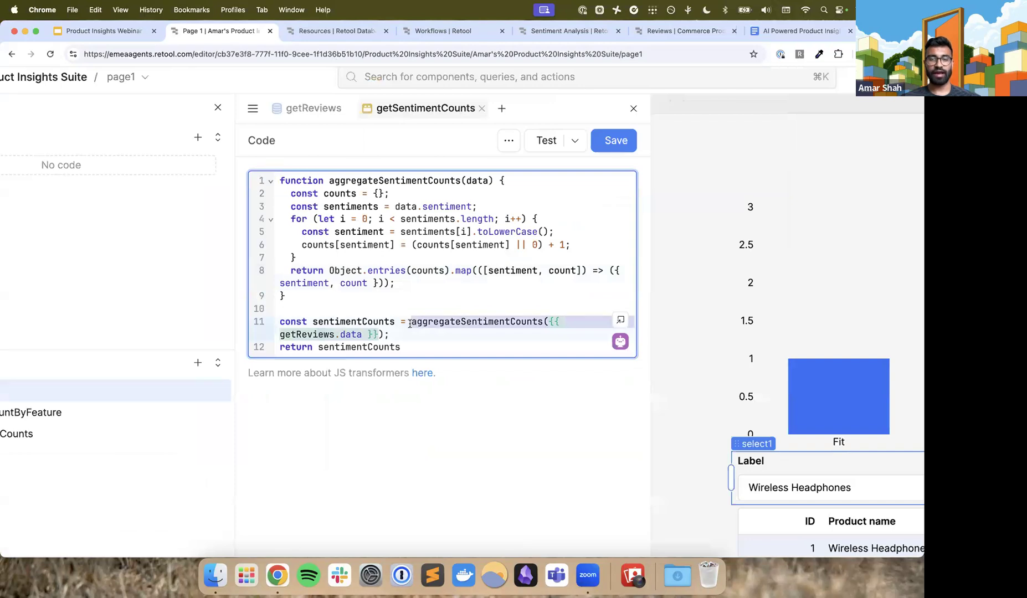
left_click(401, 337)
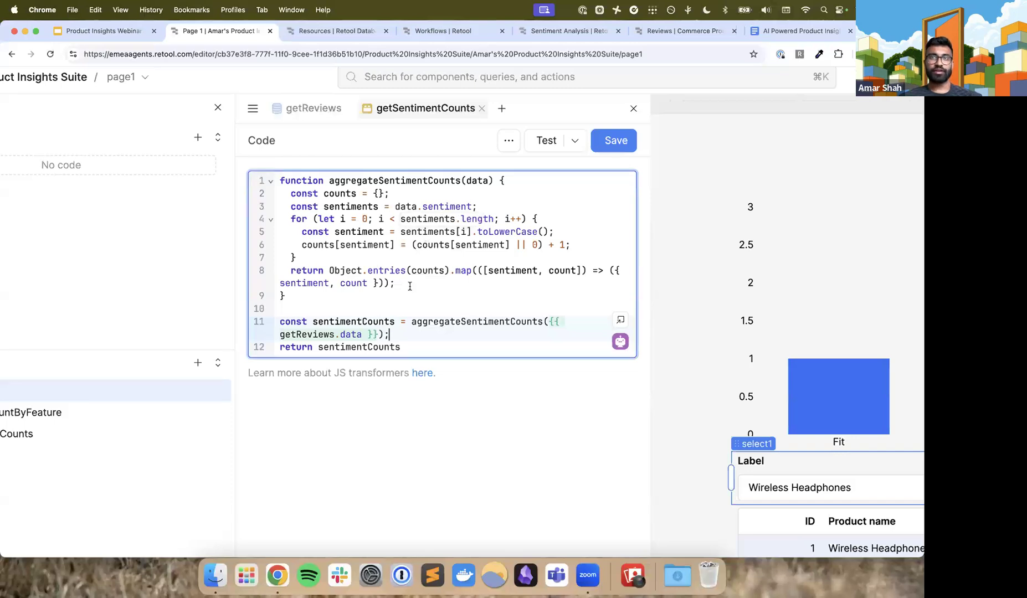
scroll(410, 286, "down", 5)
scroll(410, 286, "up", 4)
scroll(410, 286, "down", 4)
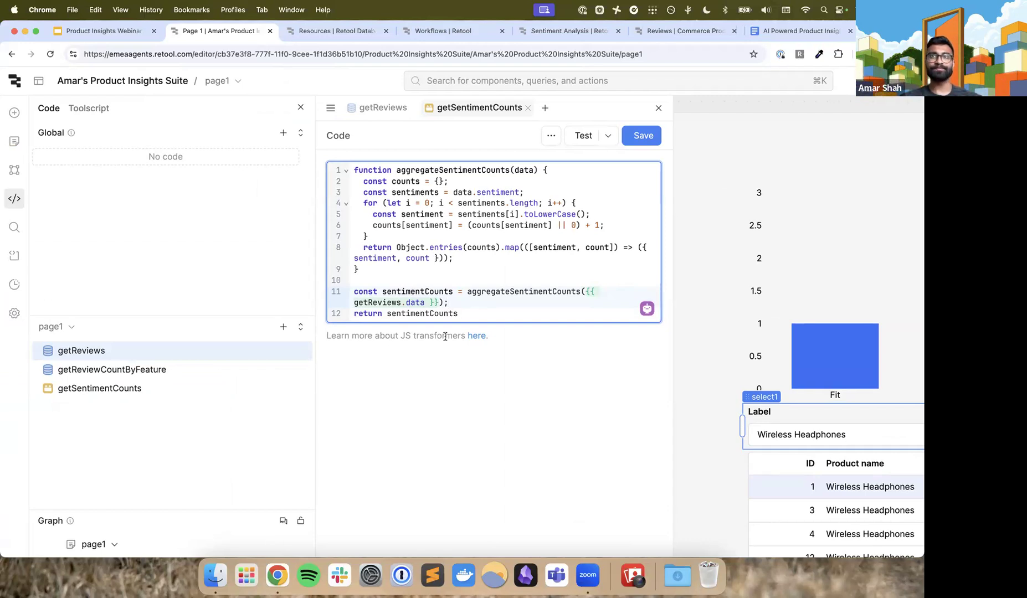
Save the getSentimentCounts transformer and run it to check its output
scroll(445, 337, "right", 3)
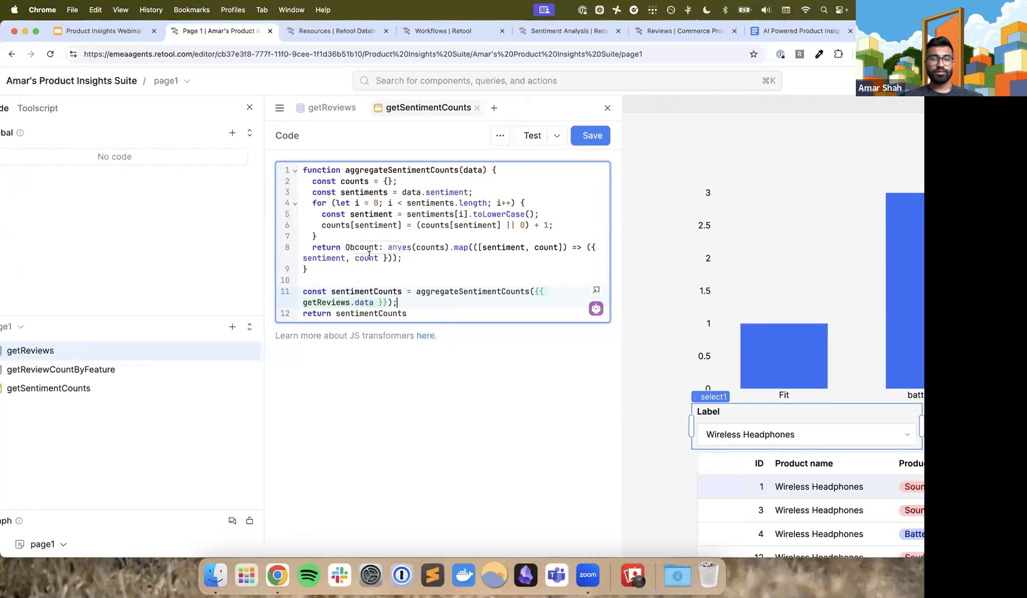
left_click(590, 135)
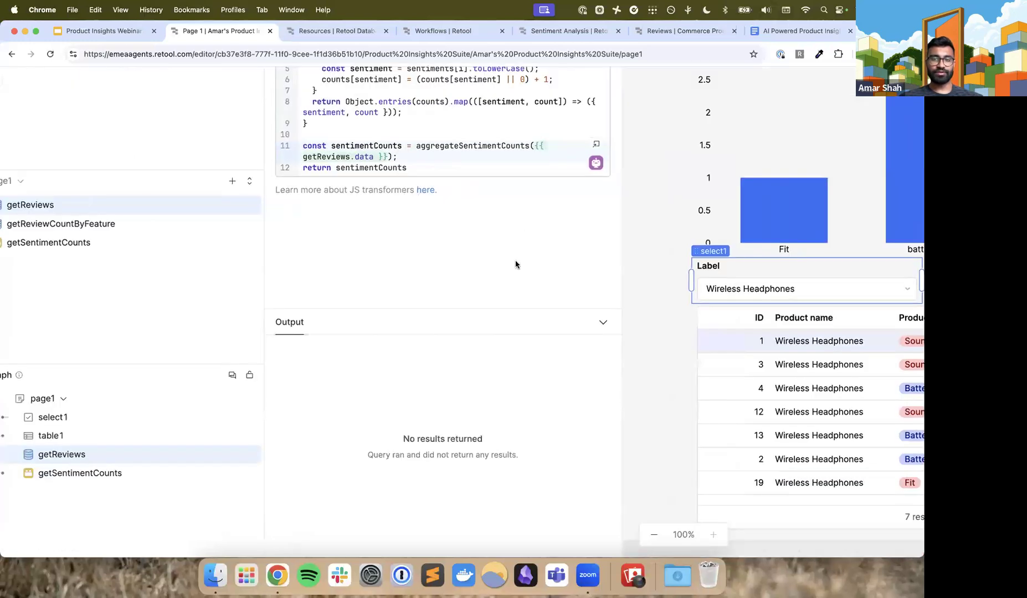
scroll(516, 265, "down", 3)
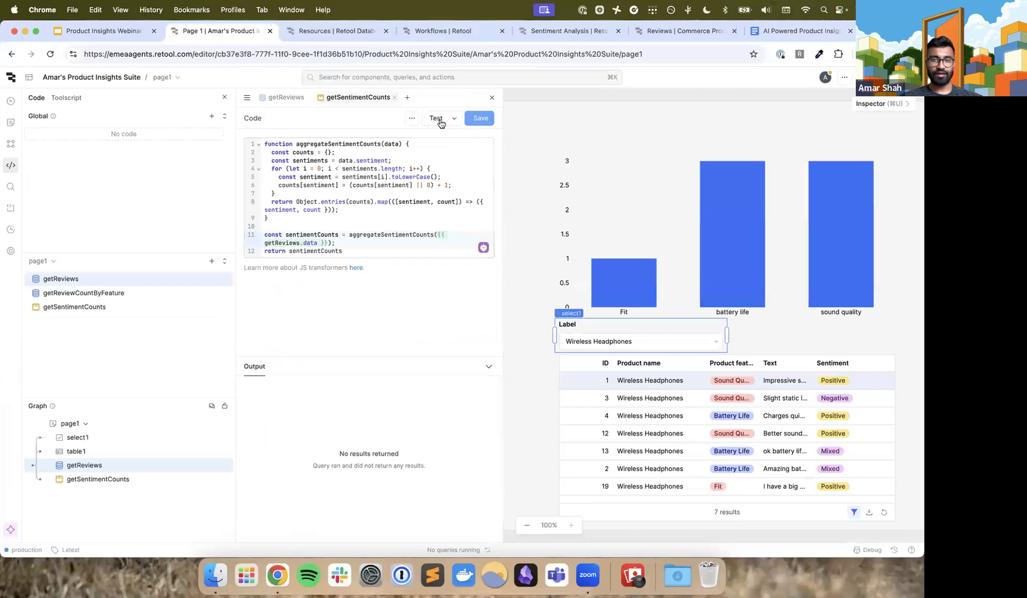
left_click(453, 118)
left_click(436, 157)
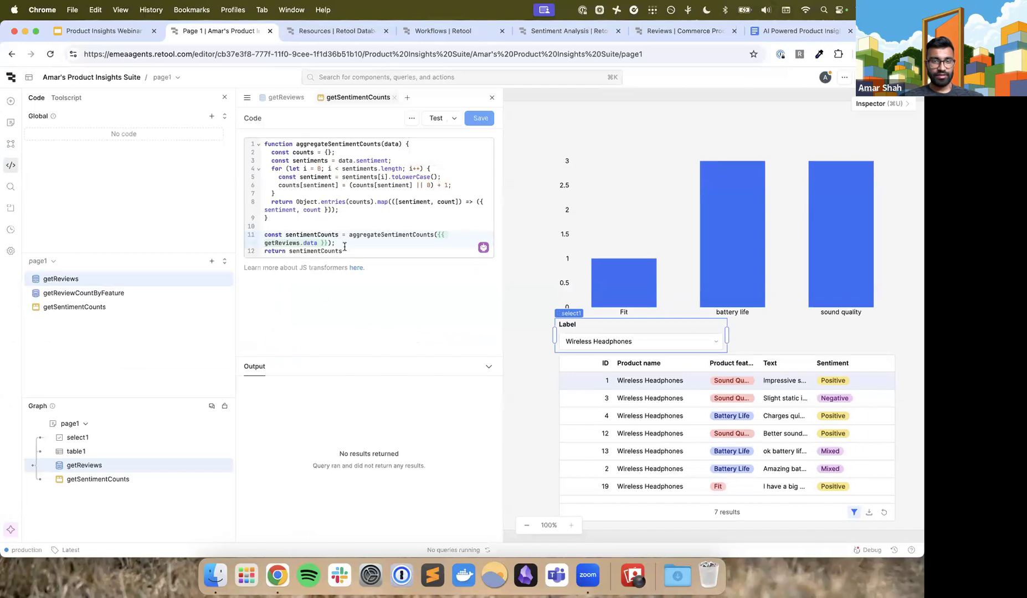
left_click(411, 121)
left_click(454, 119)
left_click(436, 140)
left_click(435, 139)
left_click(437, 121)
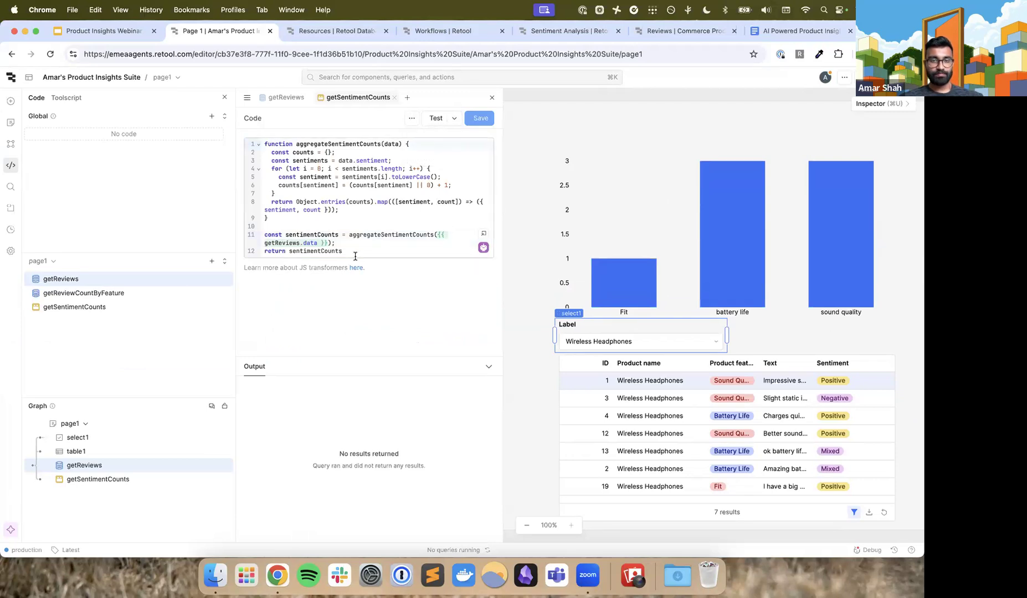
Search the page state for "getse" and inspect the getSentimentCounts transformer's value and function body
scroll(359, 238, "up", 3)
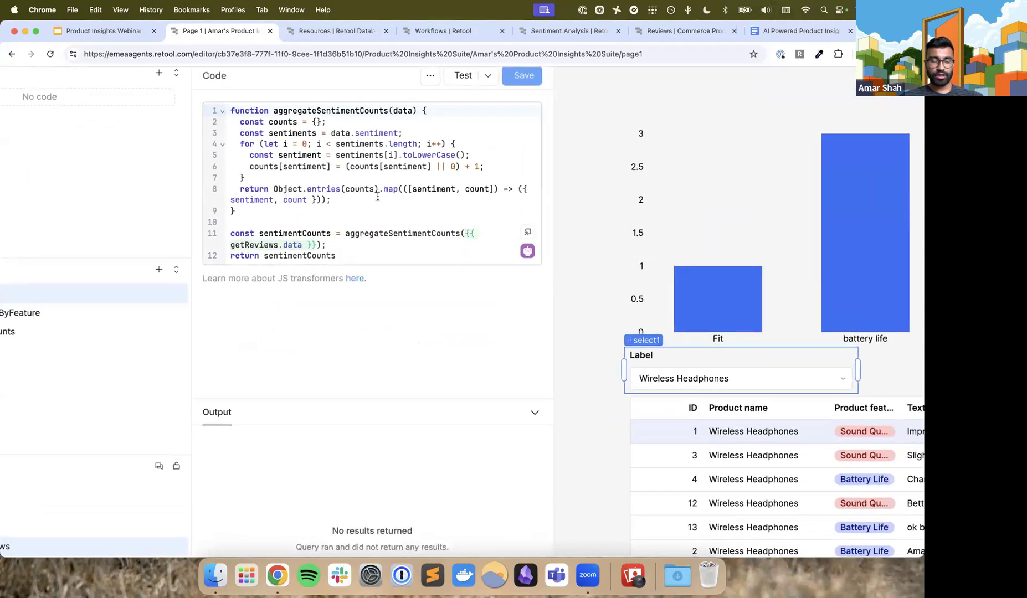
scroll(378, 197, "up", 2)
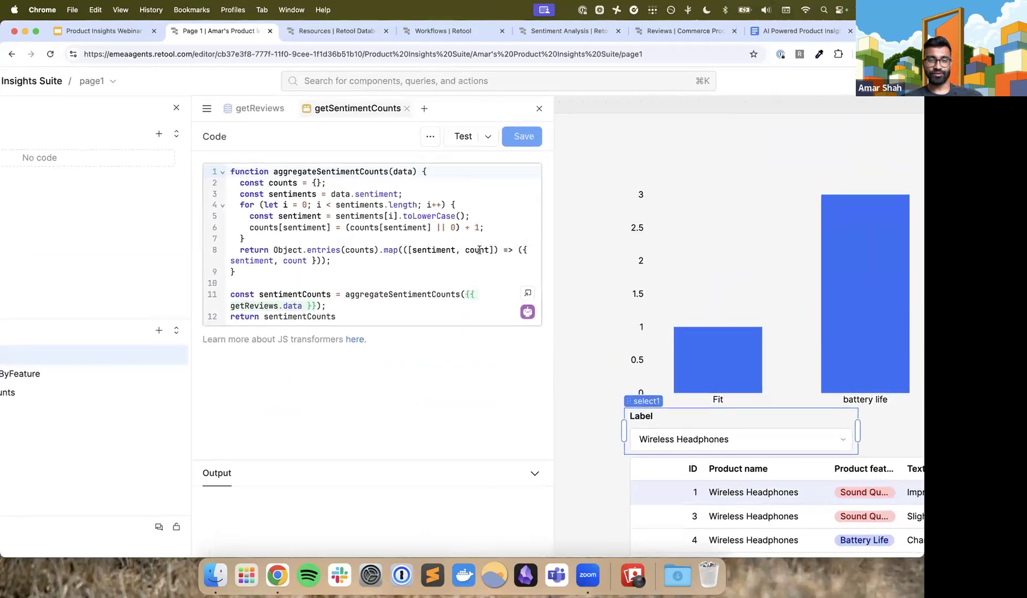
scroll(360, 271, "down", 3)
left_click(11, 206)
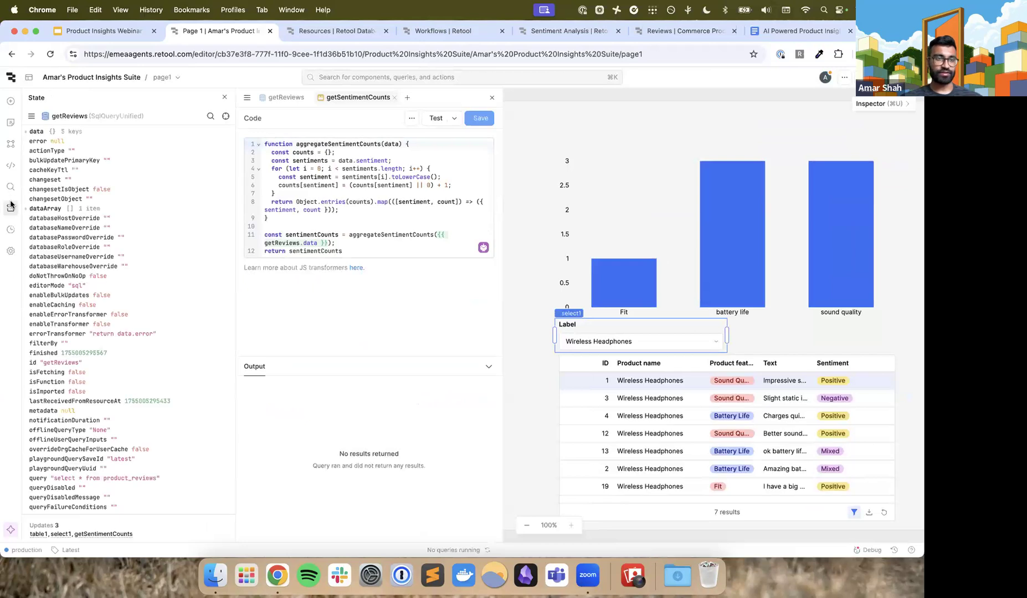
left_click(32, 118)
type("getse")
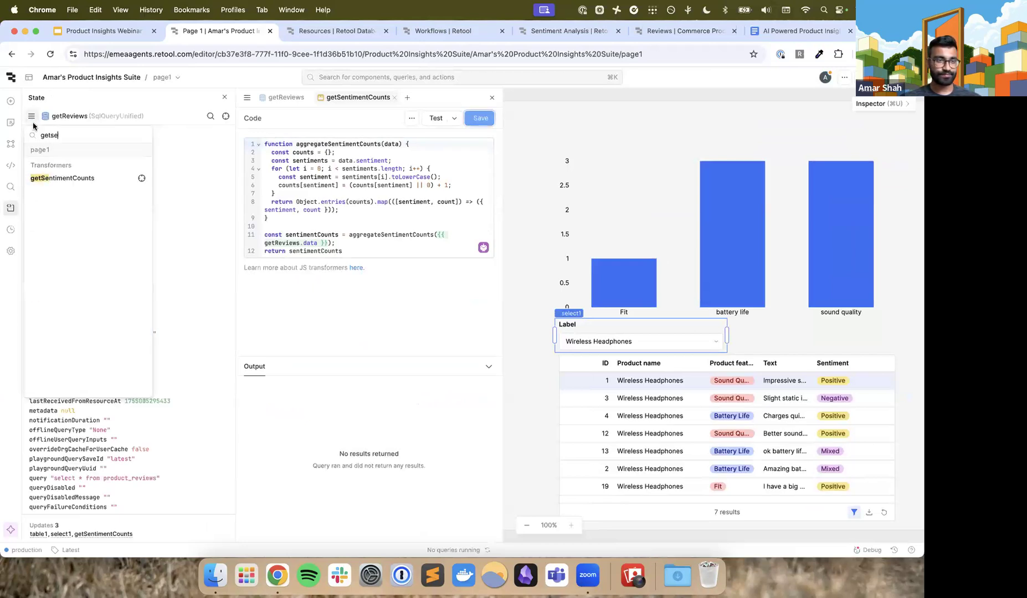
left_click(58, 180)
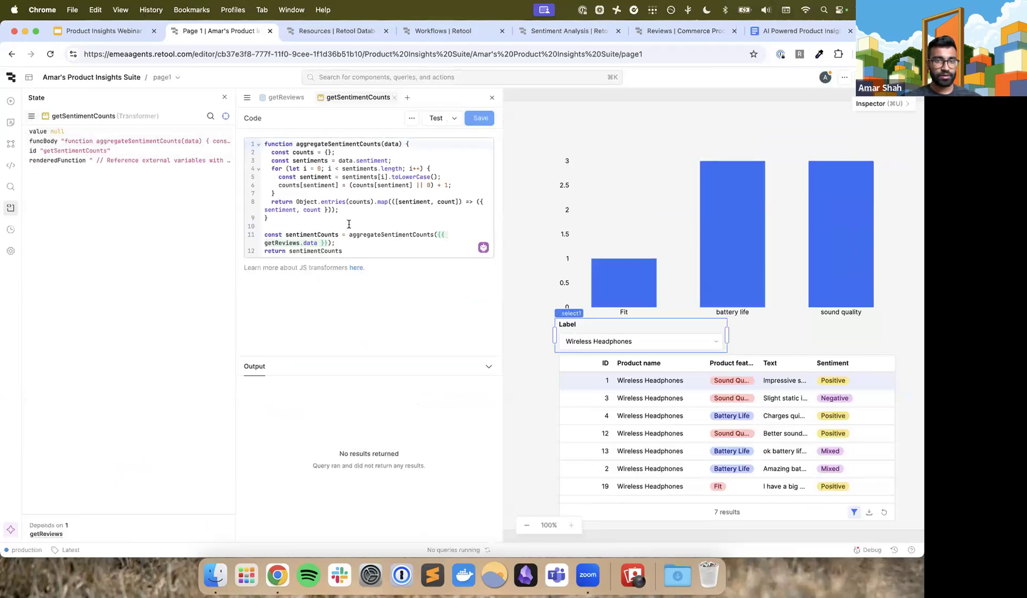
Run the getSentimentCounts transformer in the app and close the code editor
left_click(379, 251)
left_click(454, 119)
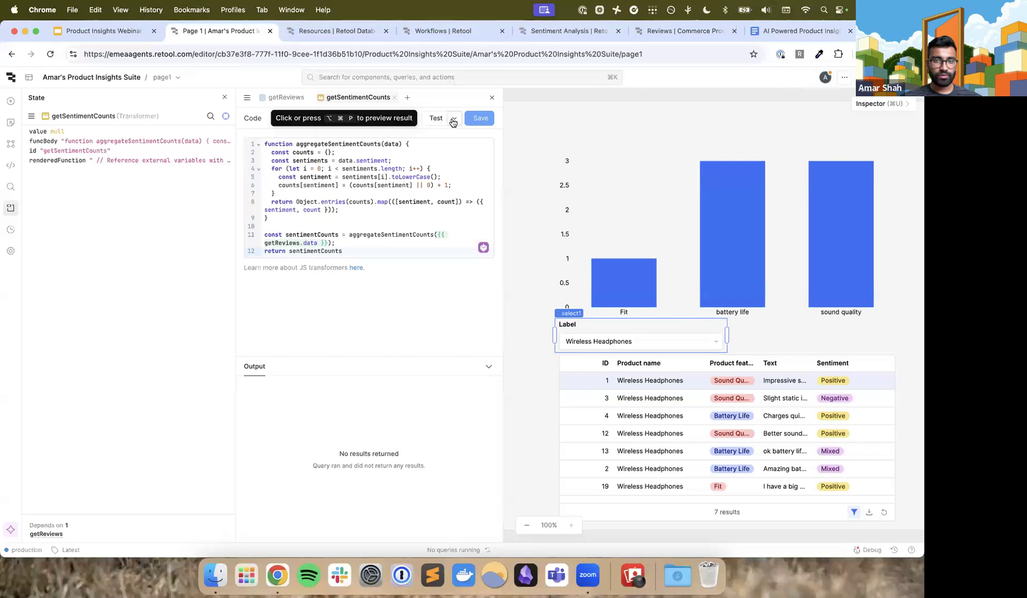
left_click(441, 159)
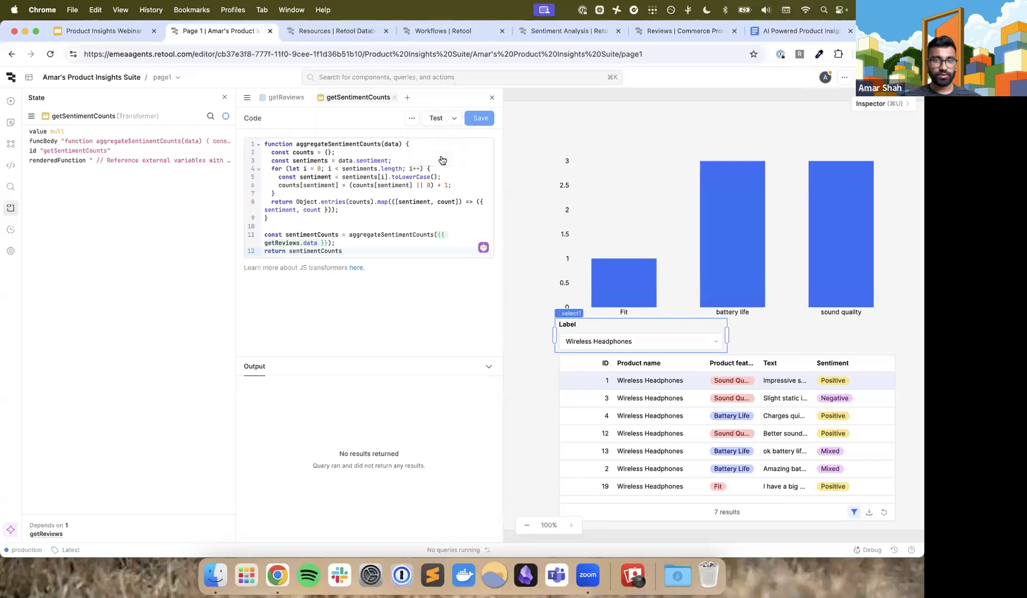
left_click(491, 99)
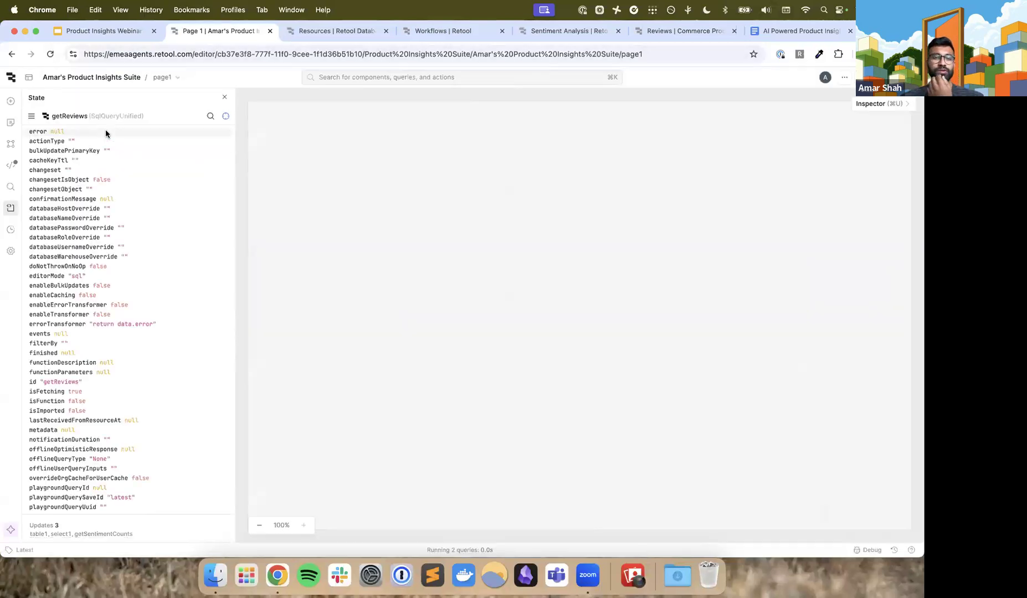
Reopen the page's code and run the getReviewCountByFeature and getReviews queries
left_click(12, 165)
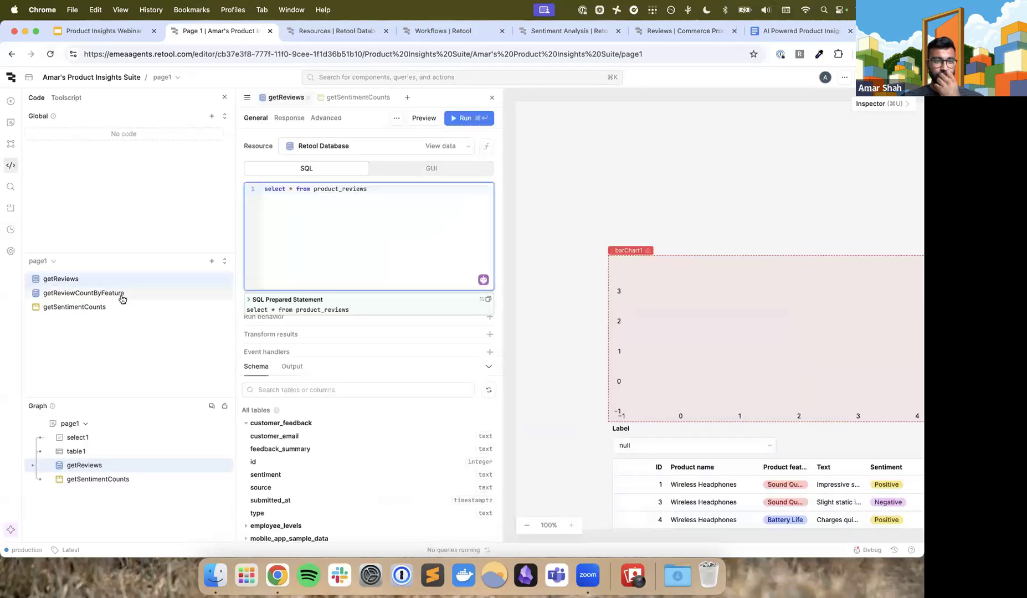
left_click(119, 294)
left_click(457, 120)
left_click(286, 97)
left_click(461, 114)
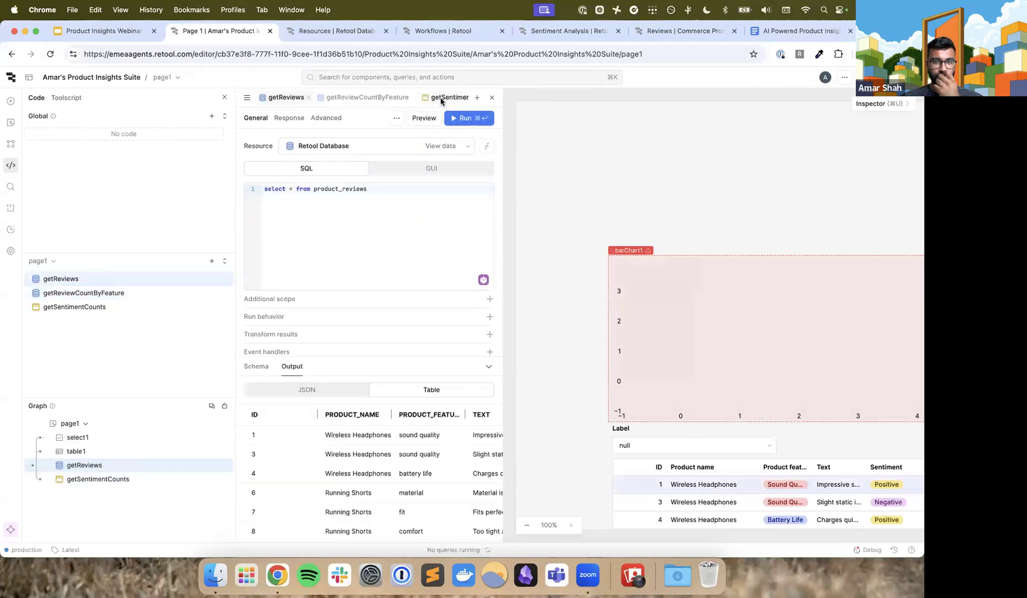
Test the getSentimentCounts transformer again and run it in the app
left_click(443, 98)
left_click(438, 122)
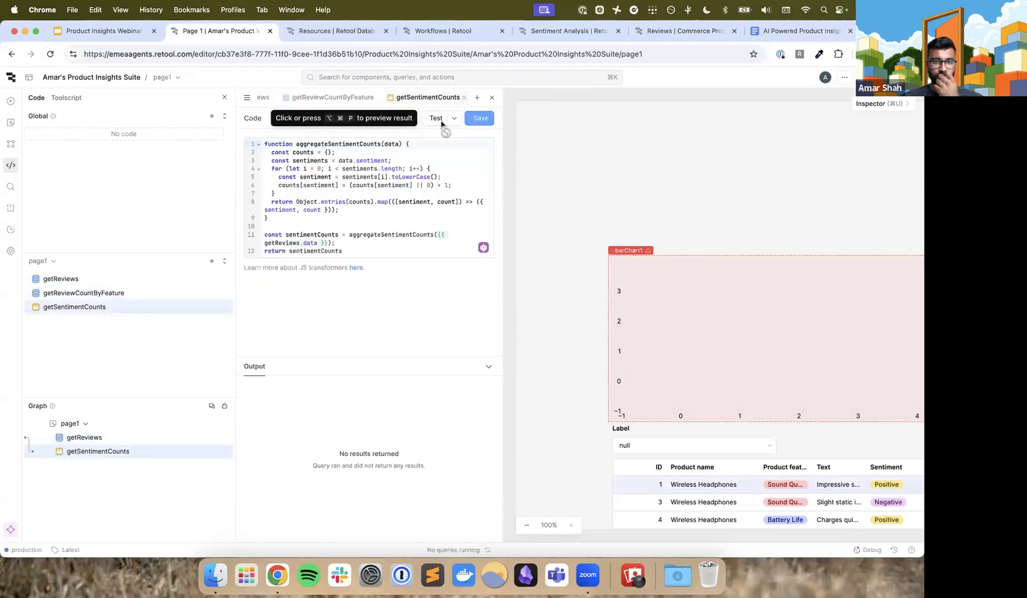
left_click(454, 120)
left_click(444, 141)
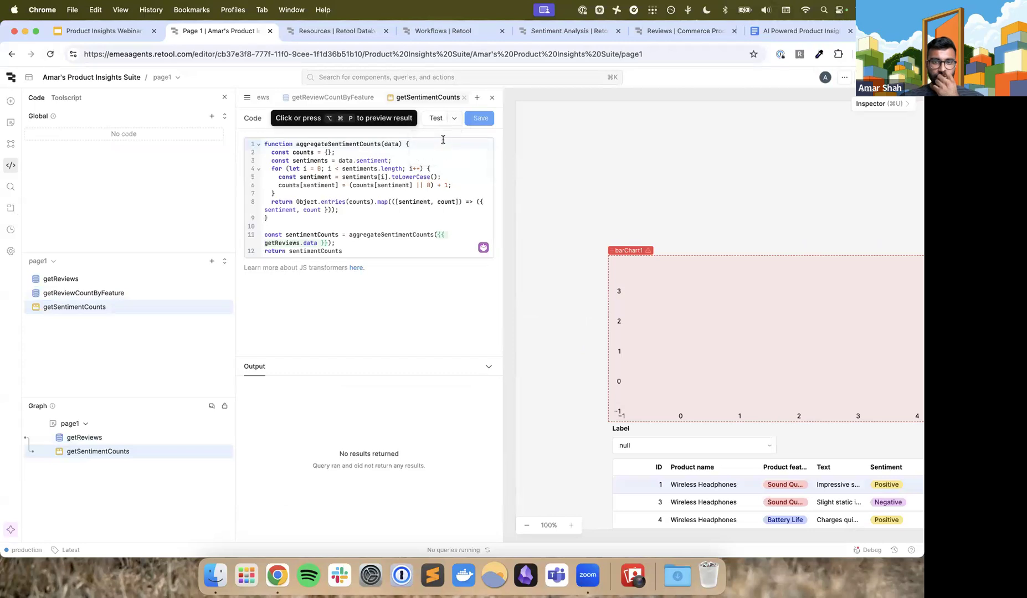
left_click(453, 118)
left_click(434, 156)
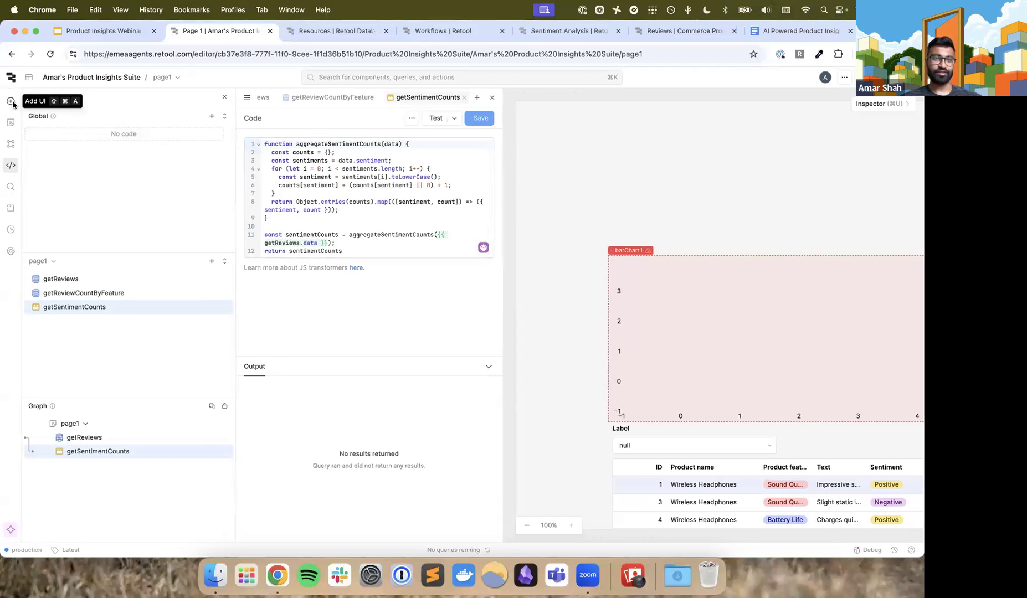
Find the Pie Chart component by searching for "pie" and place it above the bar chart on the page
scroll(12, 105, "up", 5)
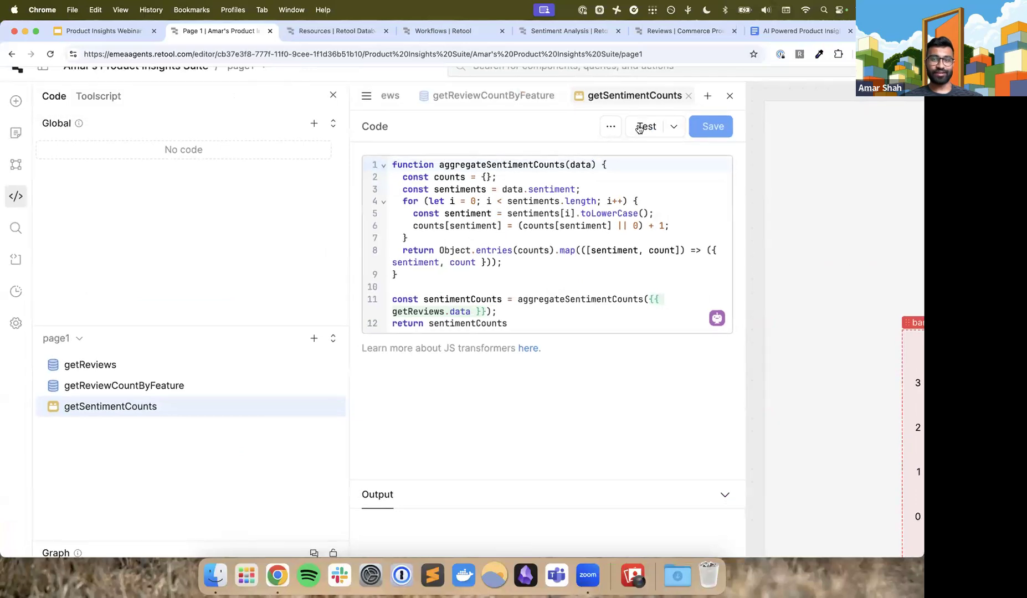
left_click(15, 101)
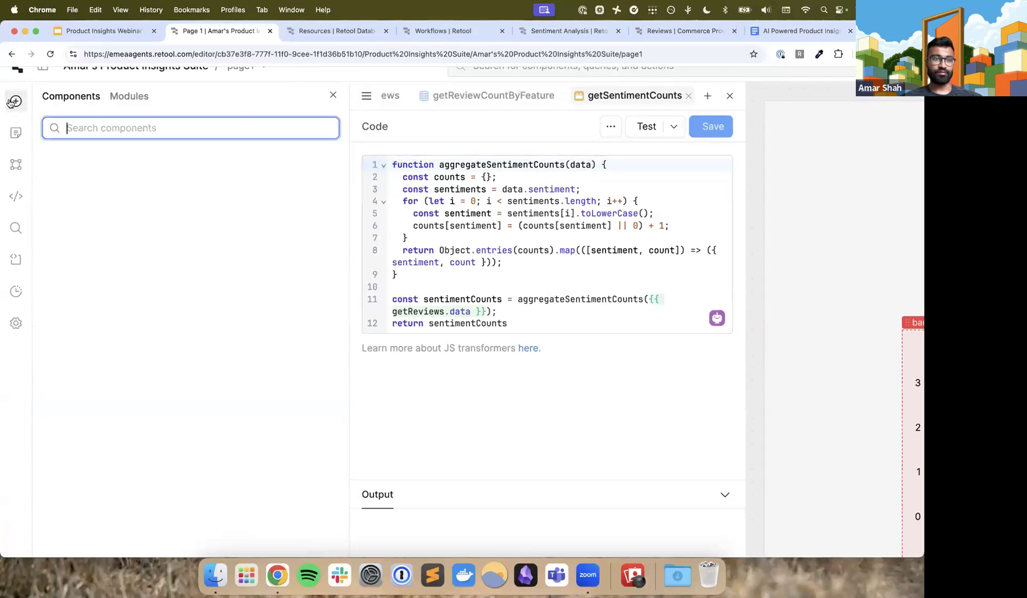
type("pie")
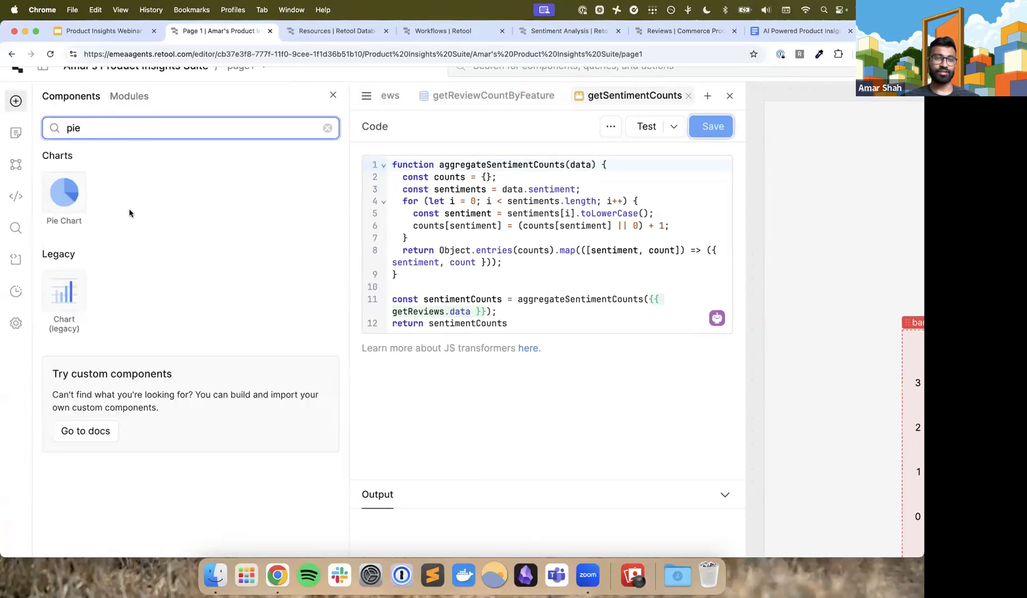
scroll(5, 88, "up", 5)
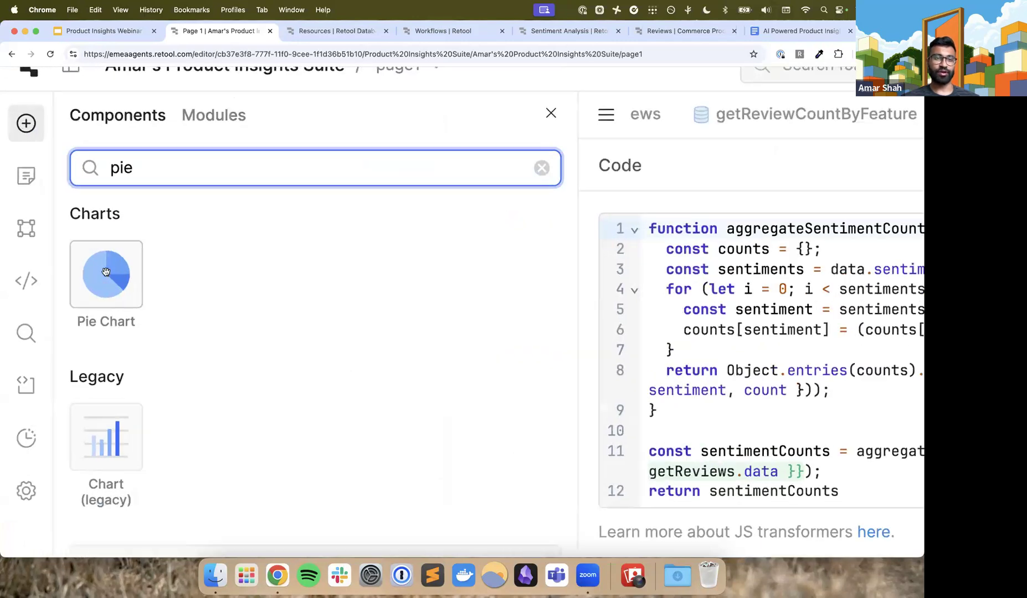
scroll(106, 271, "down", 5)
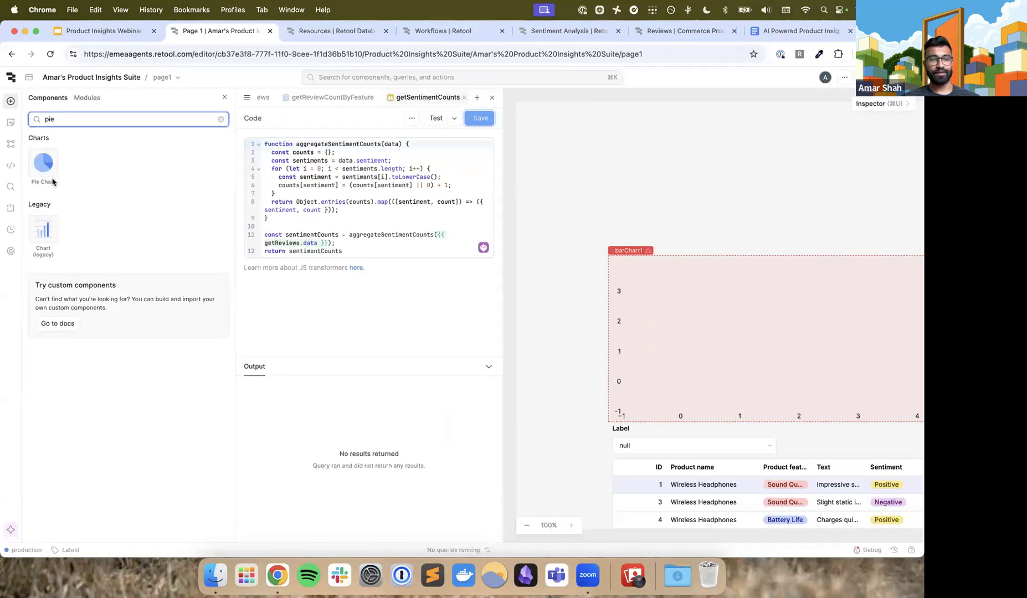
left_click_drag(44, 163, 638, 122)
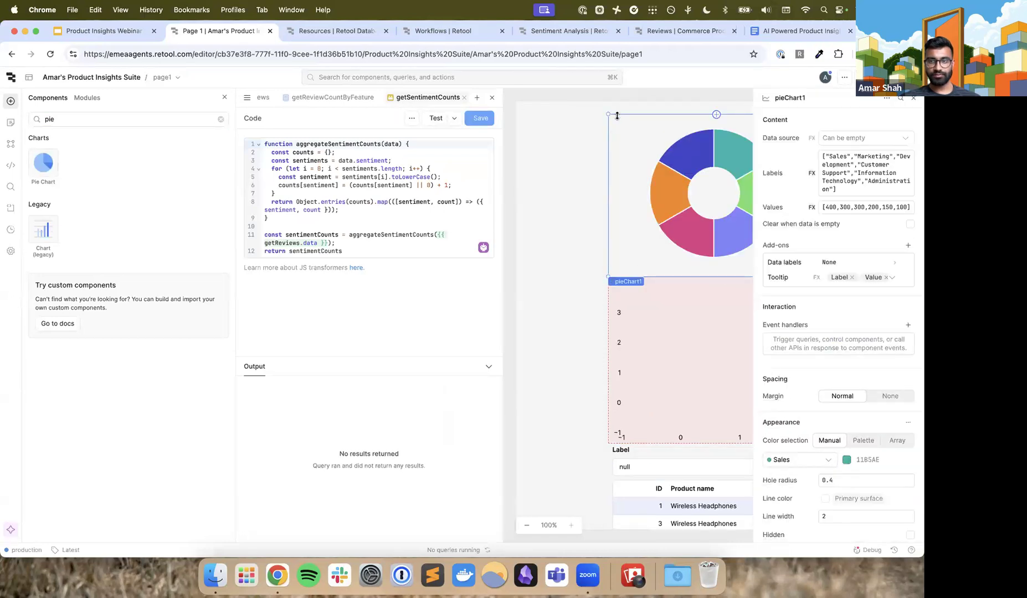
Set the pie chart's data source to getSentimentCounts, clear its default labels and check the selectable label options
left_click(882, 139)
left_click(877, 190)
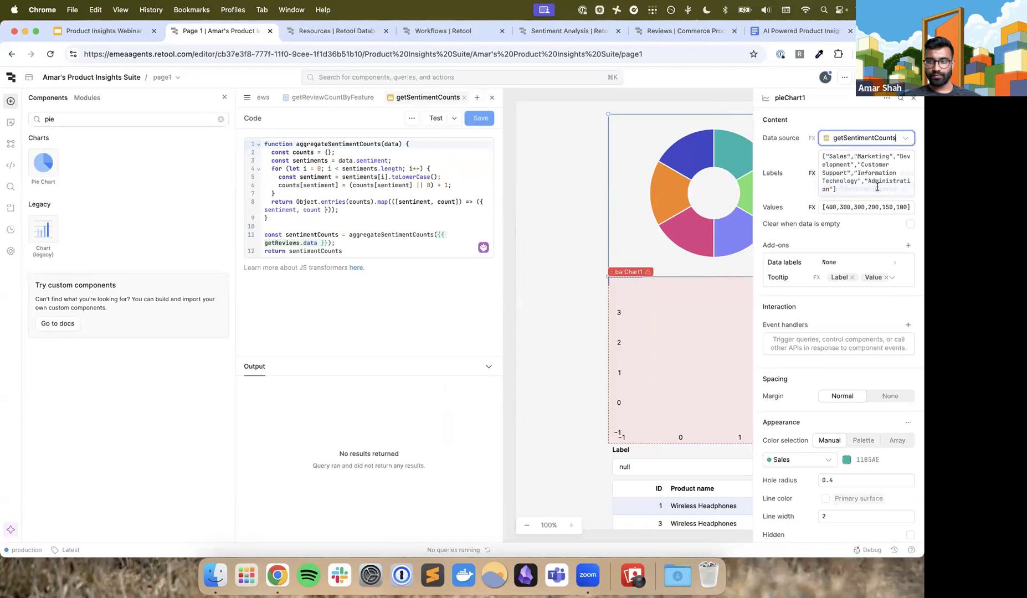
left_click(856, 190)
key("super+a")
key("BackSpace")
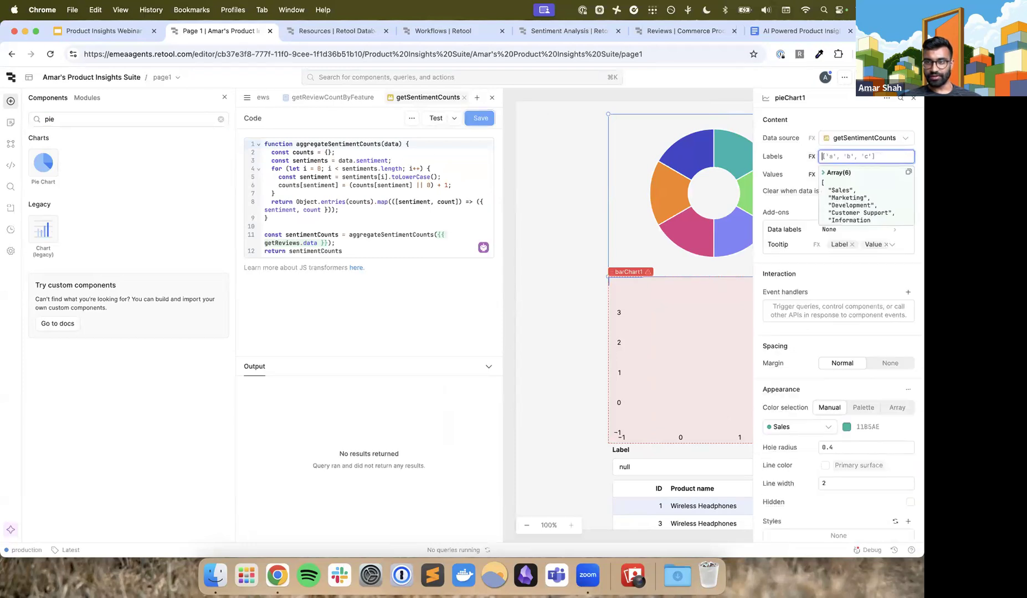
left_click(811, 157)
left_click(847, 158)
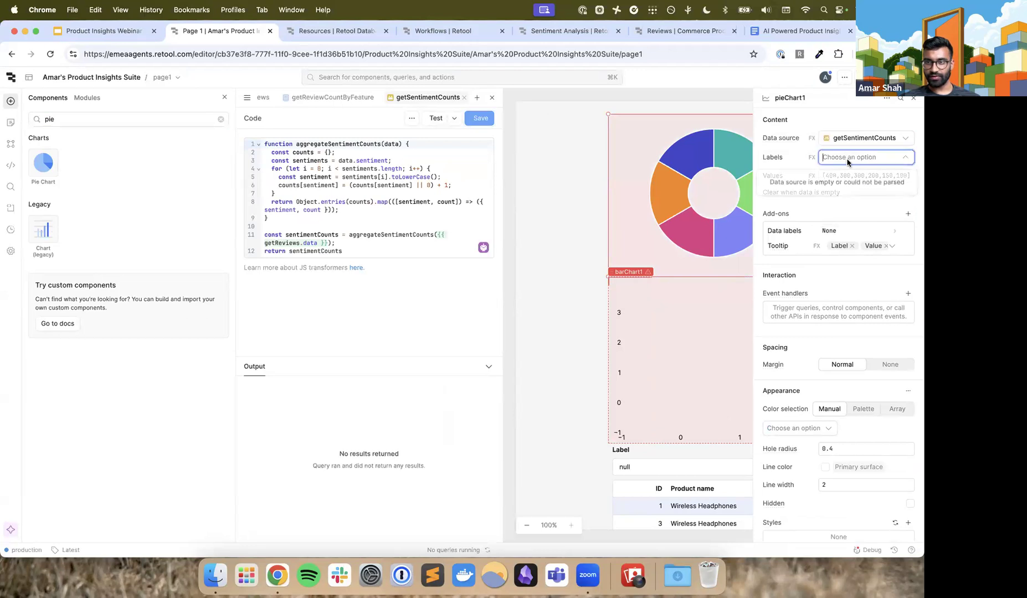
Choose Lacrosse Ball in the product dropdown and rerun the getReviewCountByFeature query
left_click(846, 137)
left_click(429, 226)
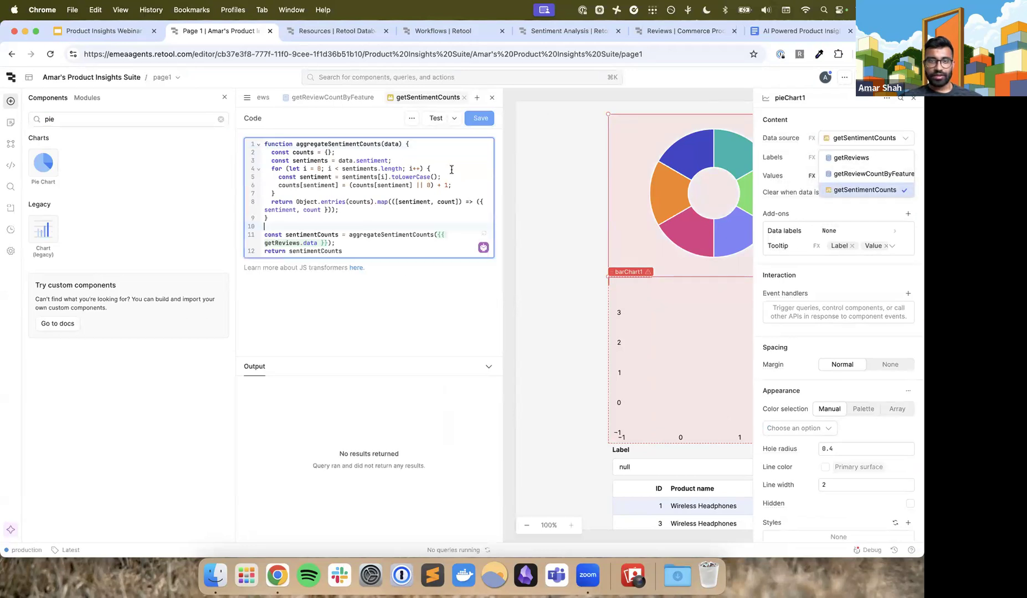
left_click(311, 98)
left_click(466, 119)
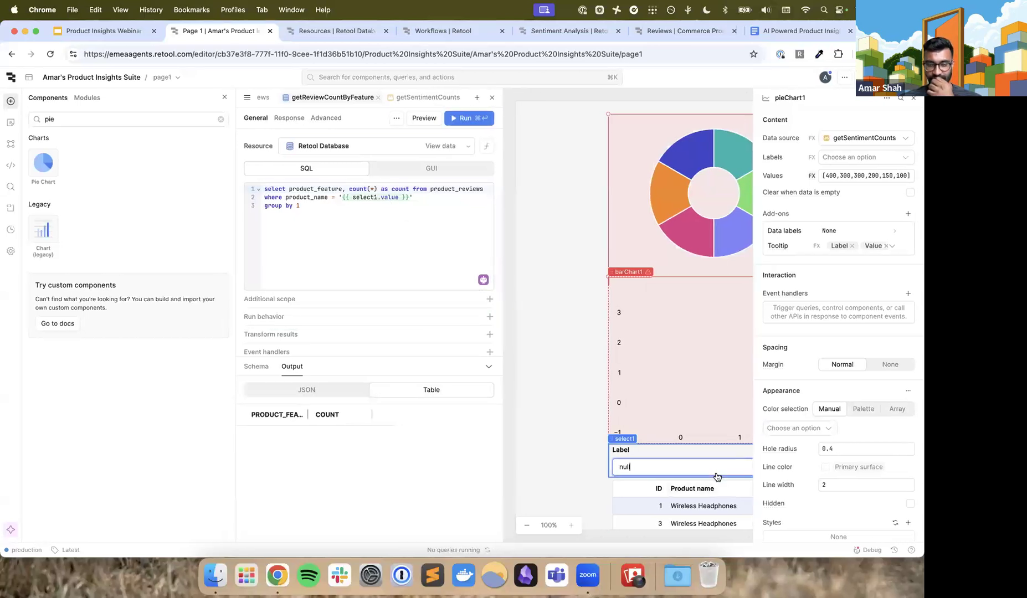
left_click(715, 469)
left_click(676, 410)
left_click(471, 123)
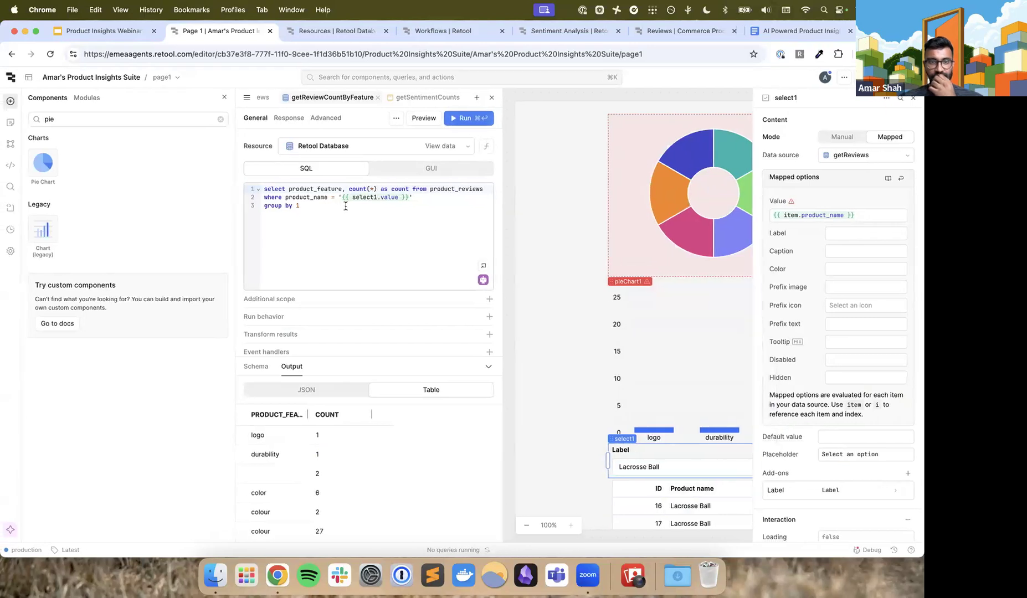
Rerun the getReviews query, retest the getSentimentCounts transformer and close the code editor
left_click(274, 97)
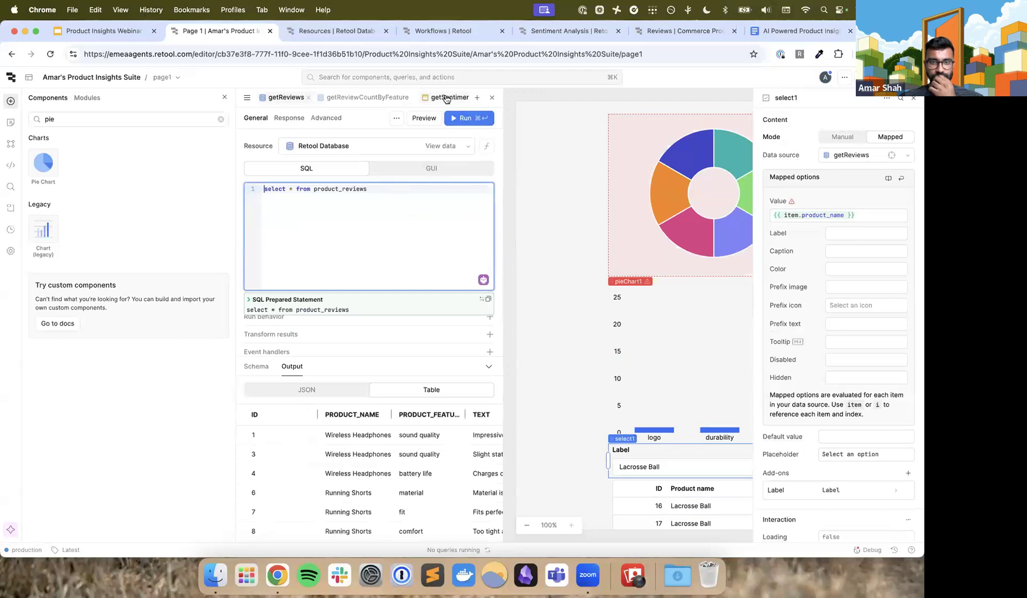
left_click(446, 100)
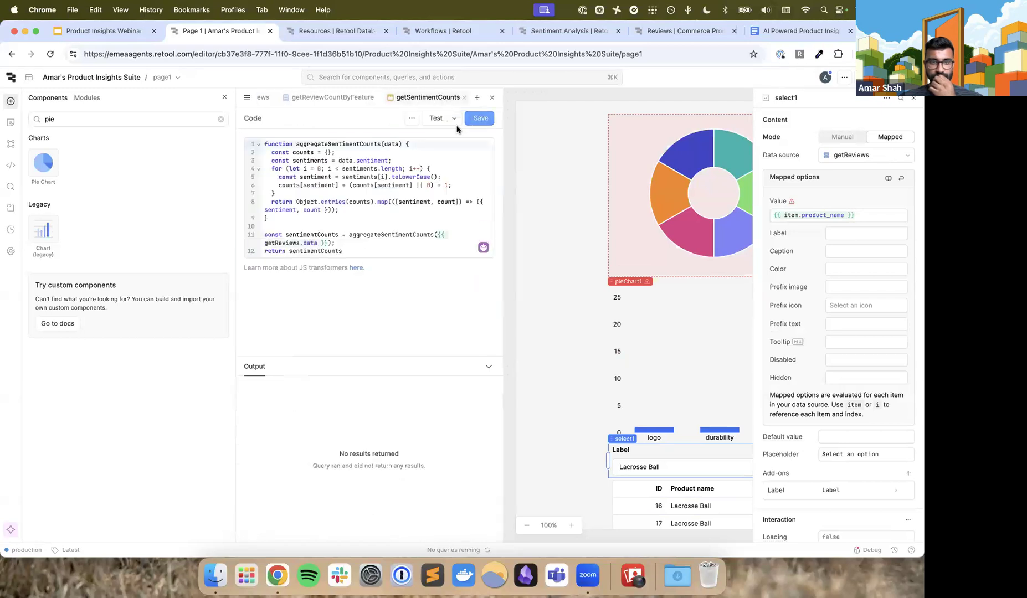
left_click(266, 97)
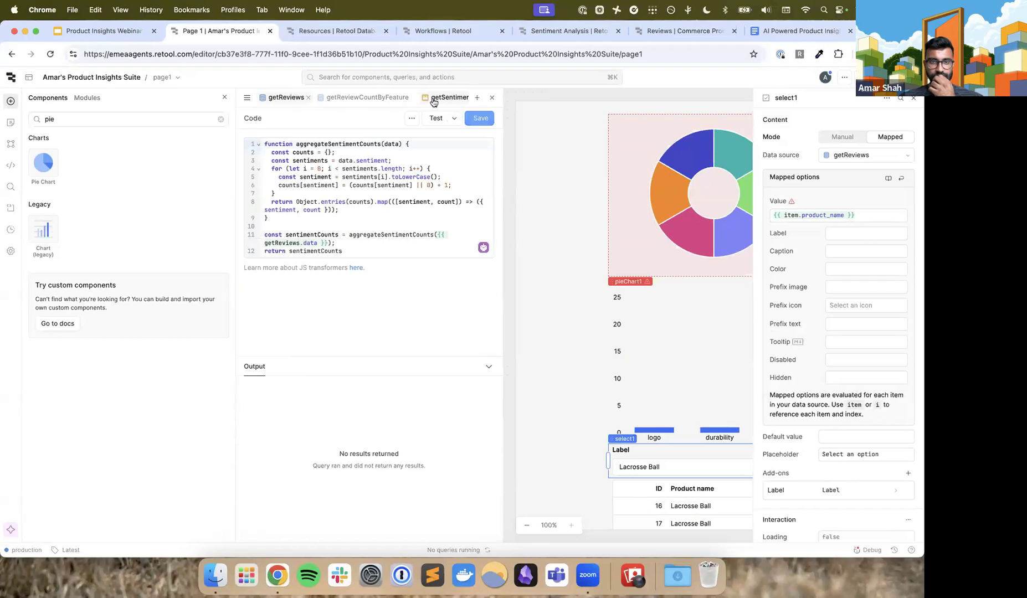
left_click(476, 118)
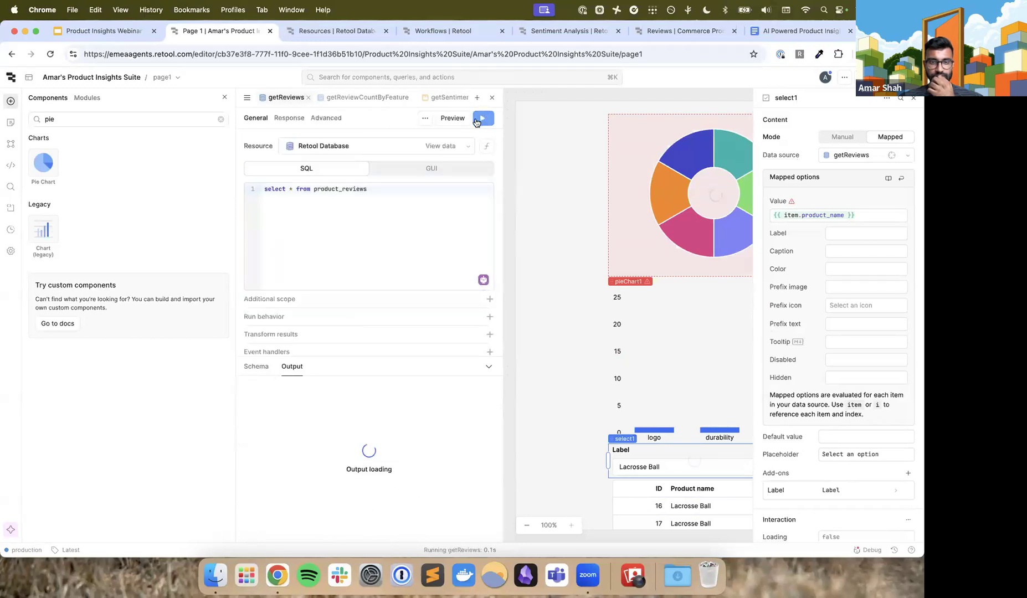
left_click(443, 119)
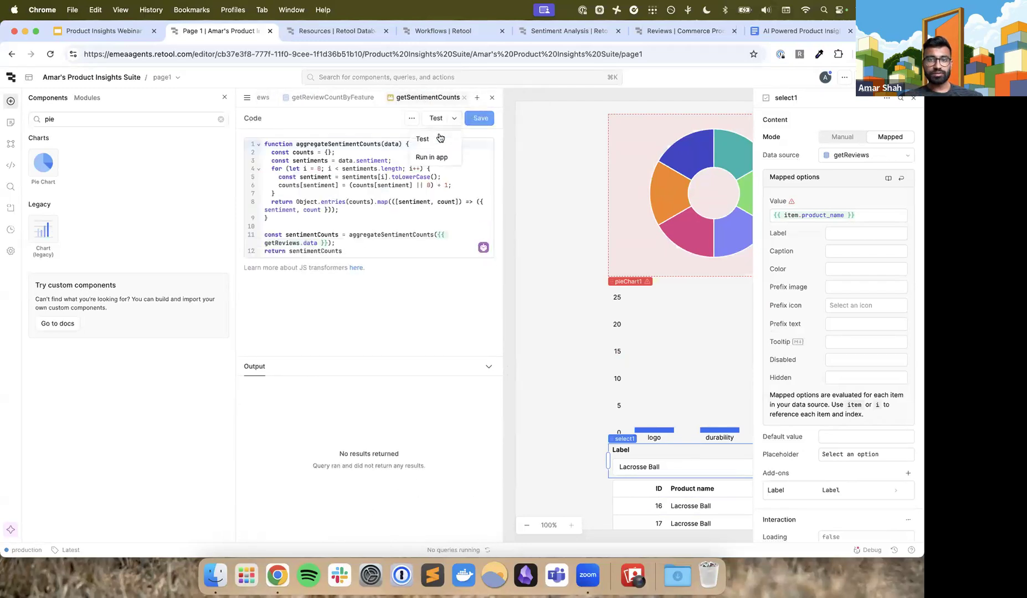
left_click(439, 139)
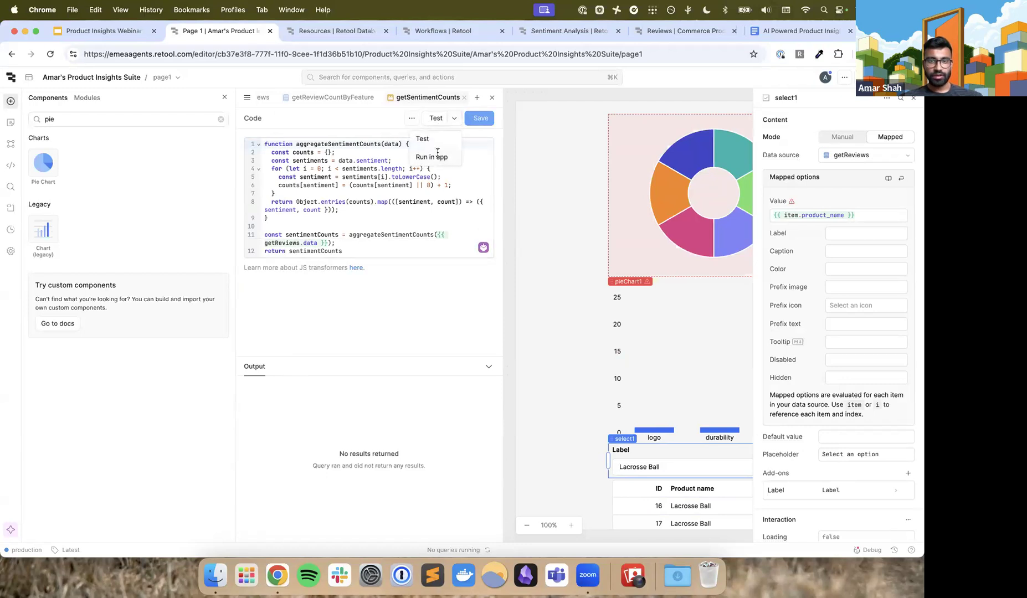
left_click(491, 98)
Try to map the pie chart's labels to a field from getSentimentCounts
mouse_move(411, 240)
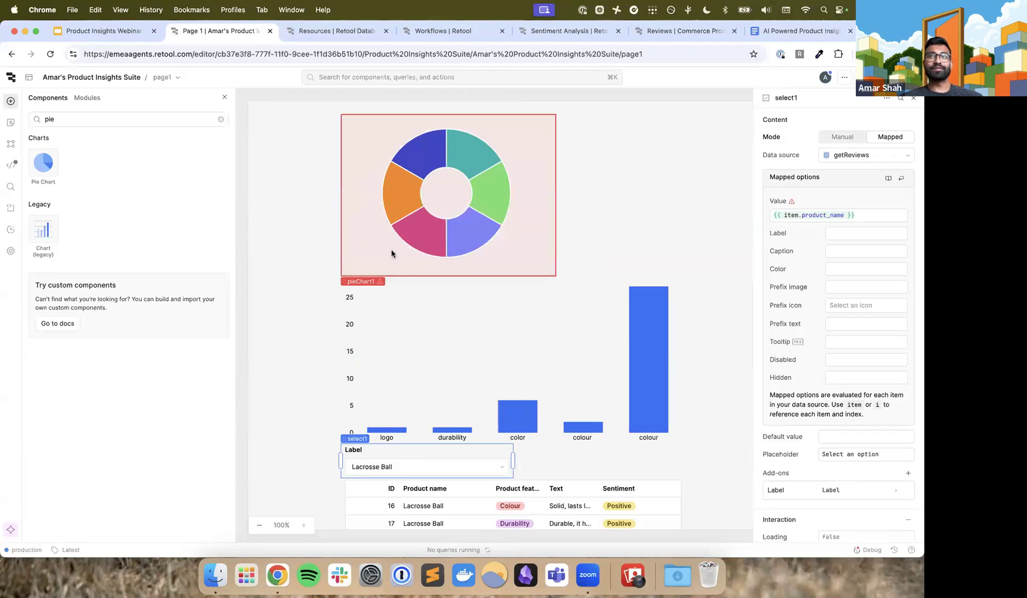
left_click(369, 282)
left_click(878, 161)
left_click(812, 158)
left_click(853, 158)
left_click(813, 157)
left_click(857, 157)
left_click(809, 160)
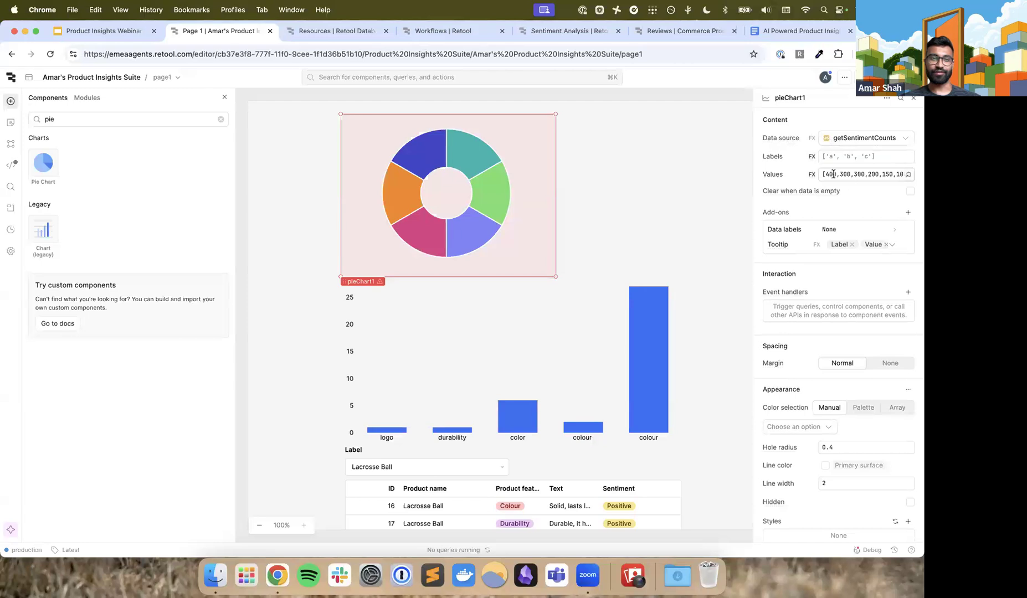
Clear the pie chart's default values array
left_click(857, 175)
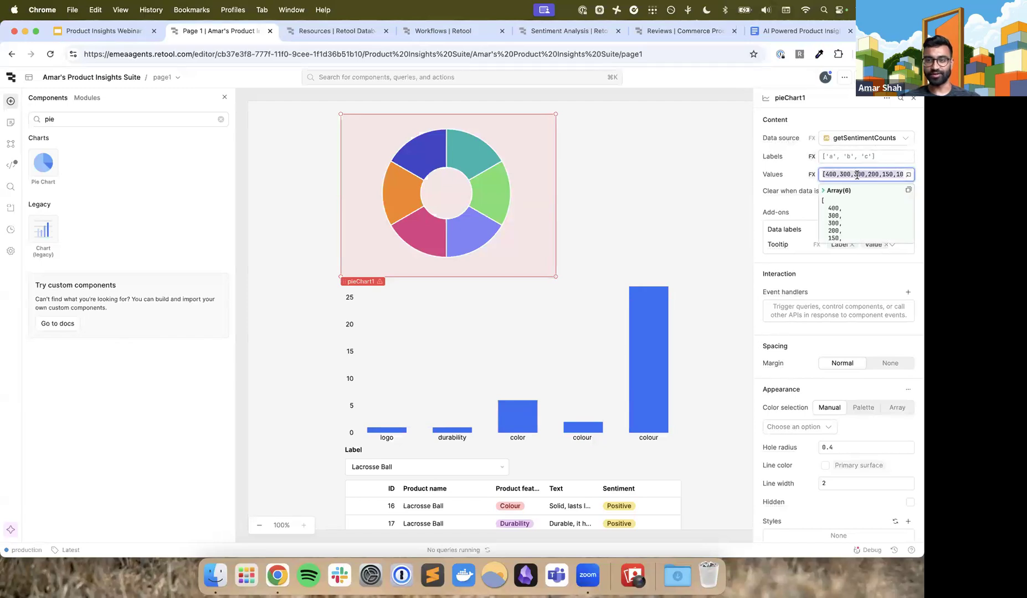
key("super+a")
key("BackSpace")
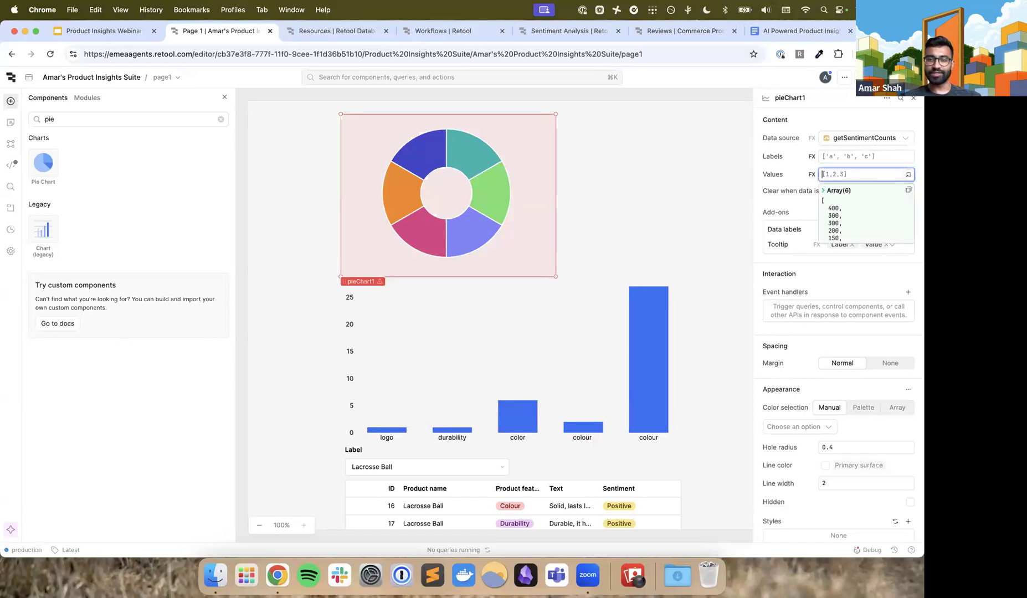
left_click(801, 167)
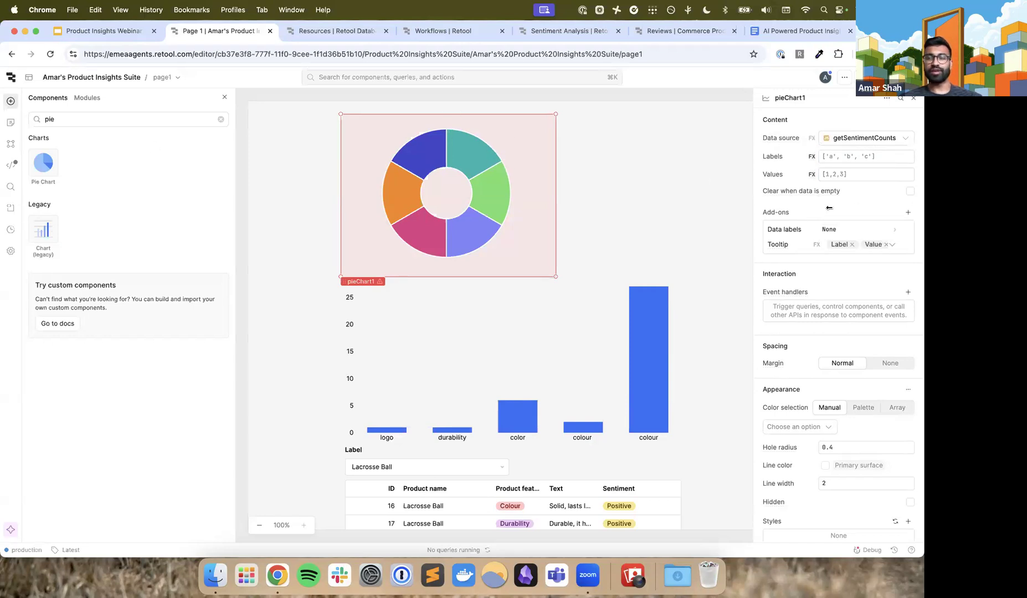
Check the pie chart's available data sources and switch to the Sentiment Analysis workflow
scroll(830, 207, "up", 5)
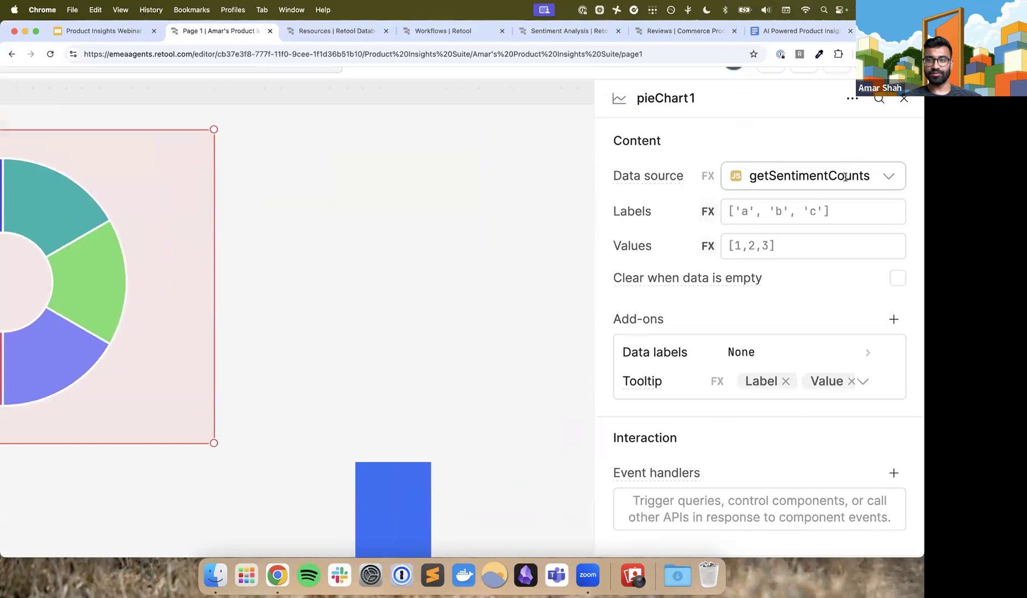
left_click(846, 178)
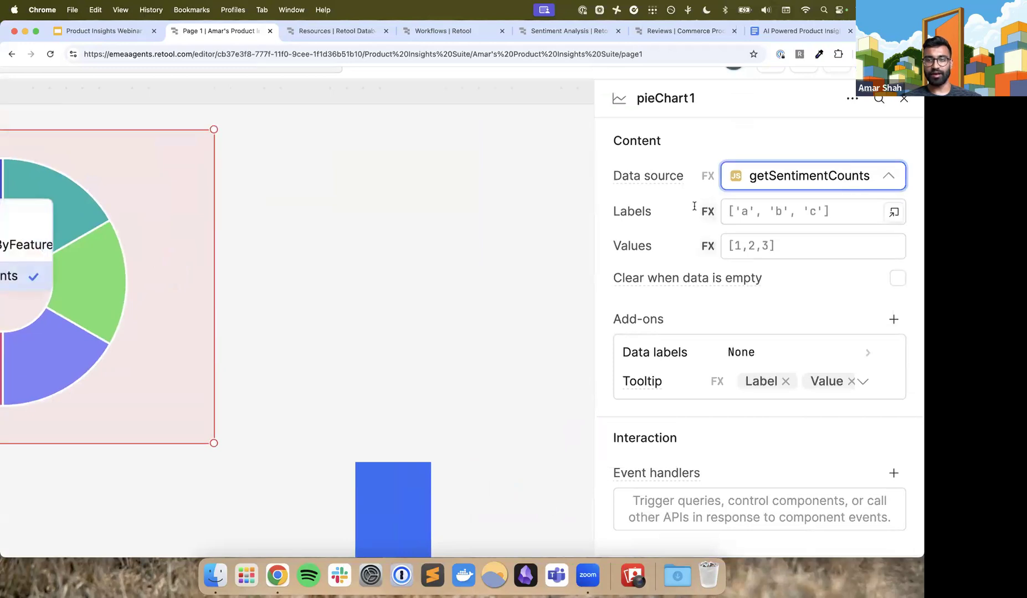
scroll(694, 206, "down", 5)
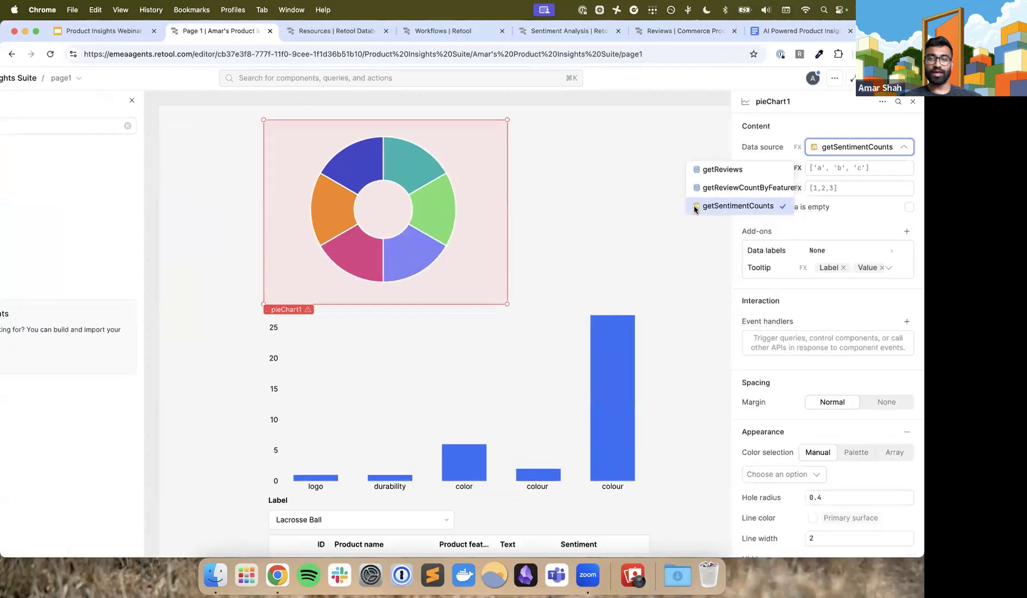
scroll(694, 209, "down", 2)
left_click(578, 34)
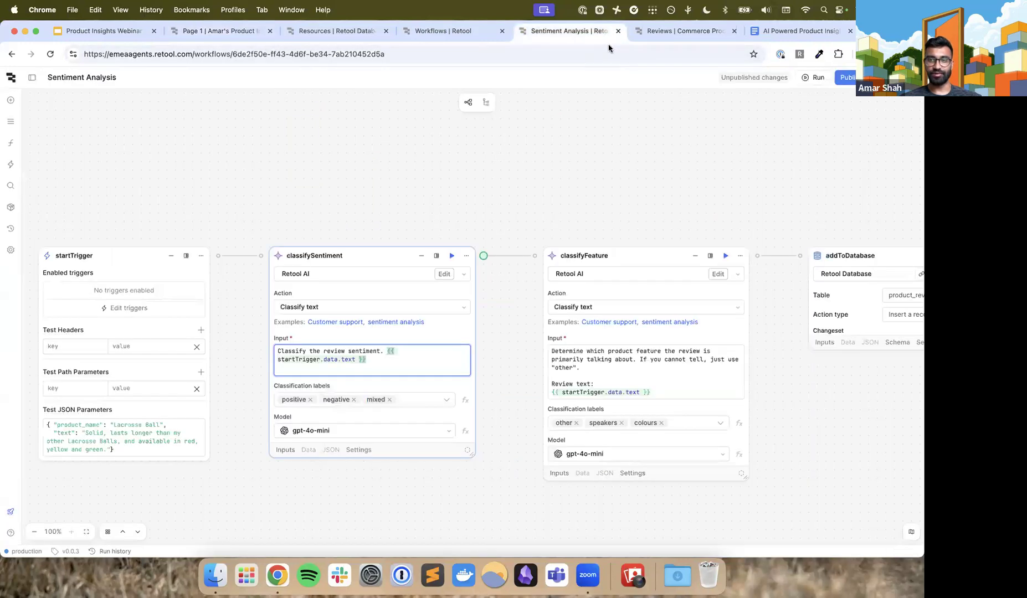
Open the finished Commerce Product Review Analysis demo for editing and inspect its getSentimentCounts transformer and pie chart settings
left_click(651, 34)
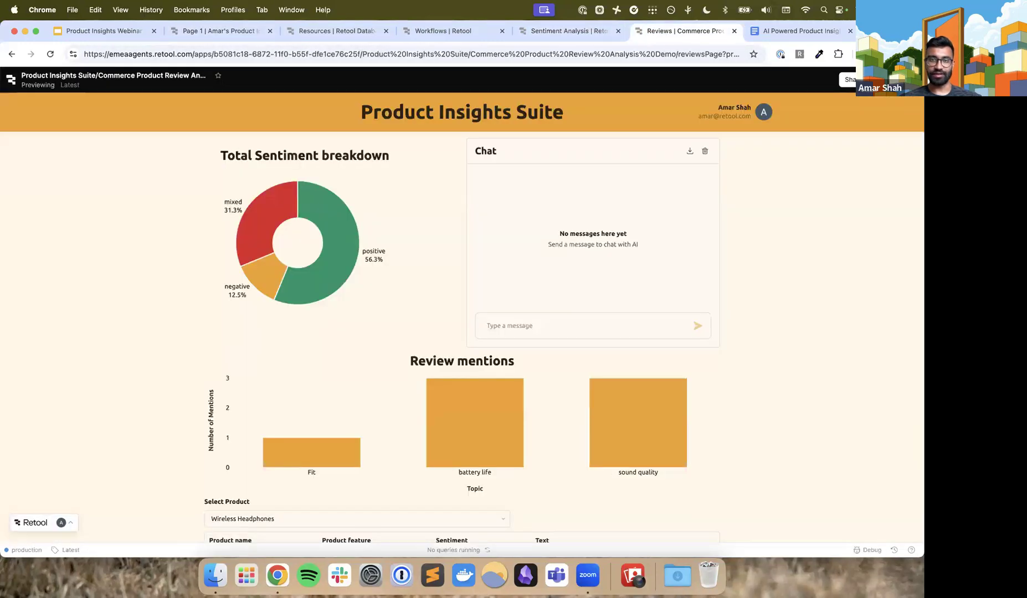
left_click(896, 80)
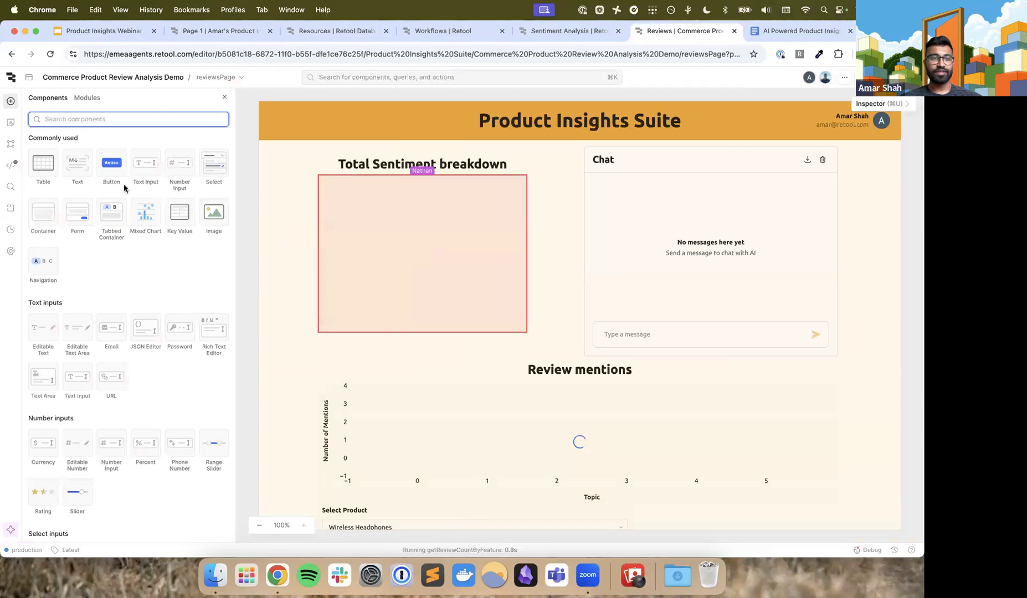
left_click(11, 166)
left_click(55, 306)
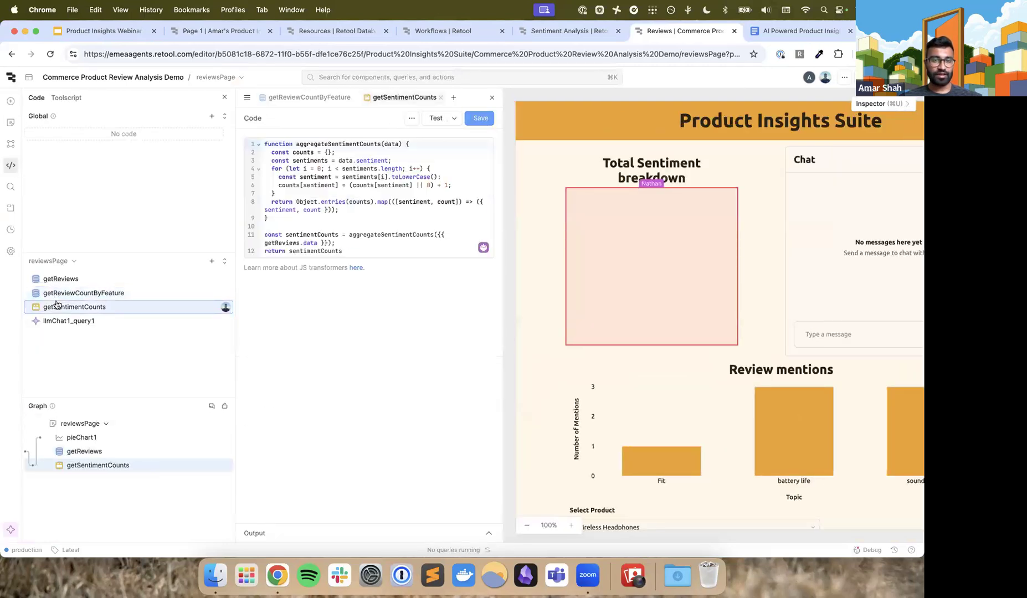
left_click(588, 190)
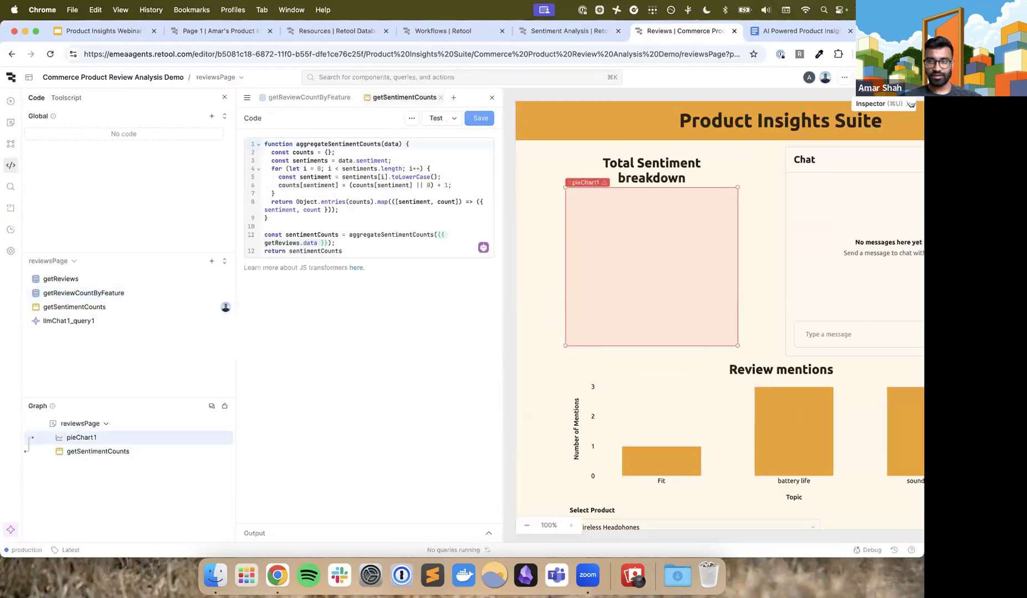
Close the demo app, return to the Product Insights Suite editor and check the pie chart's data label options
left_click(735, 31)
left_click(105, 31)
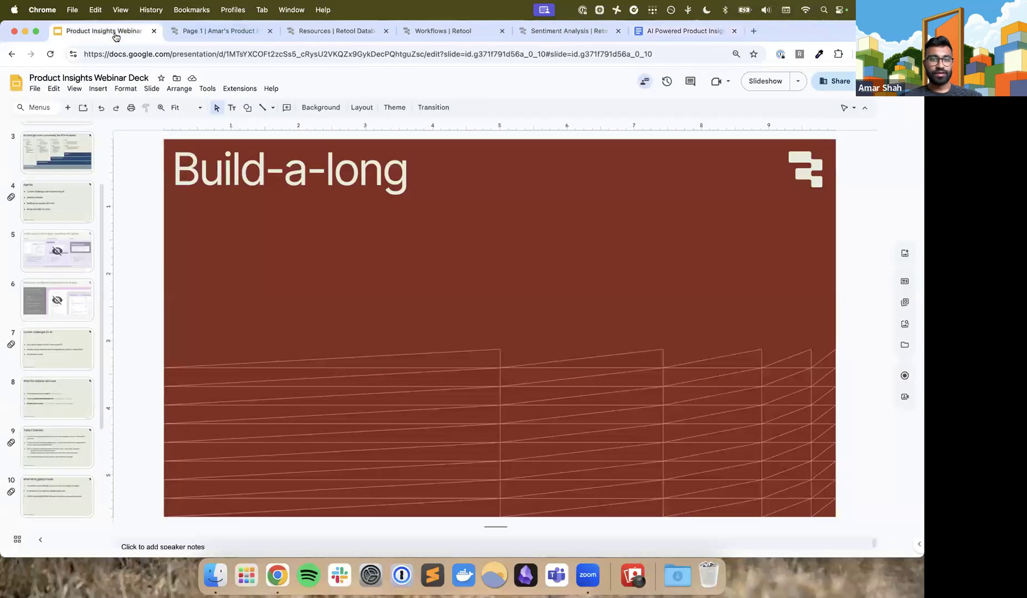
left_click(244, 31)
left_click(847, 190)
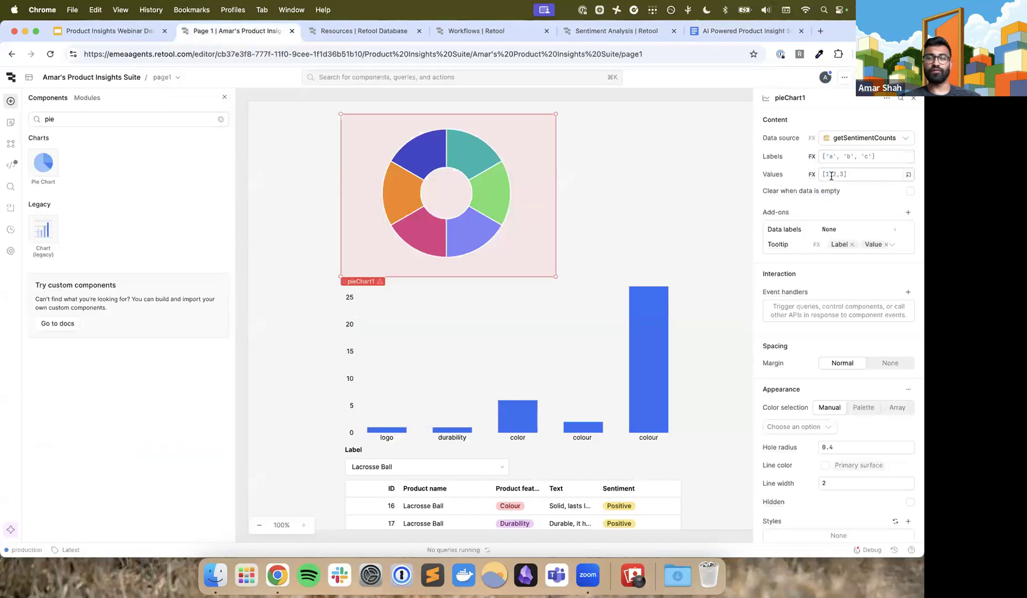
left_click(842, 232)
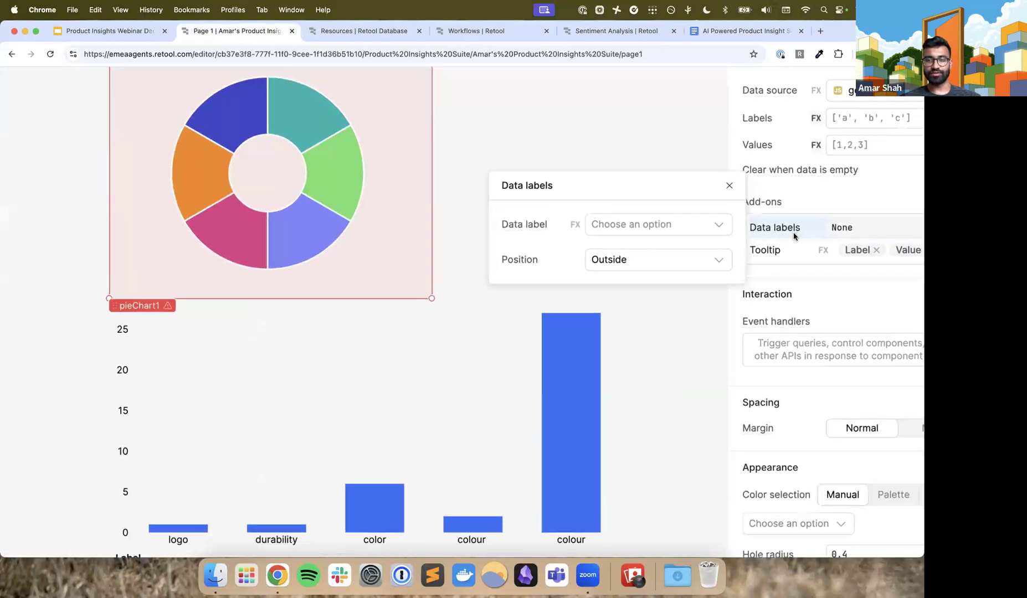
left_click(711, 231)
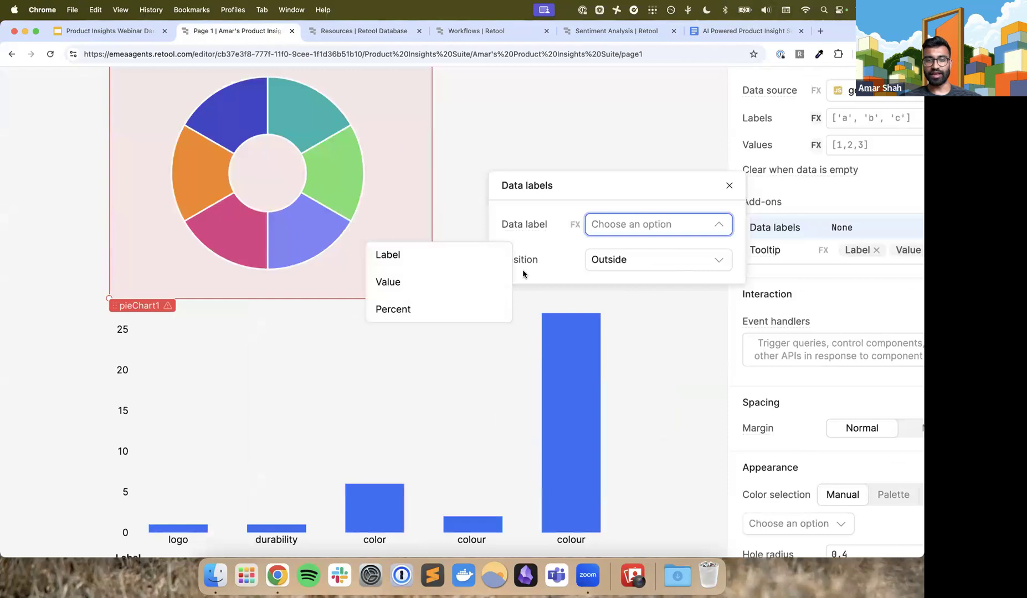
left_click(730, 186)
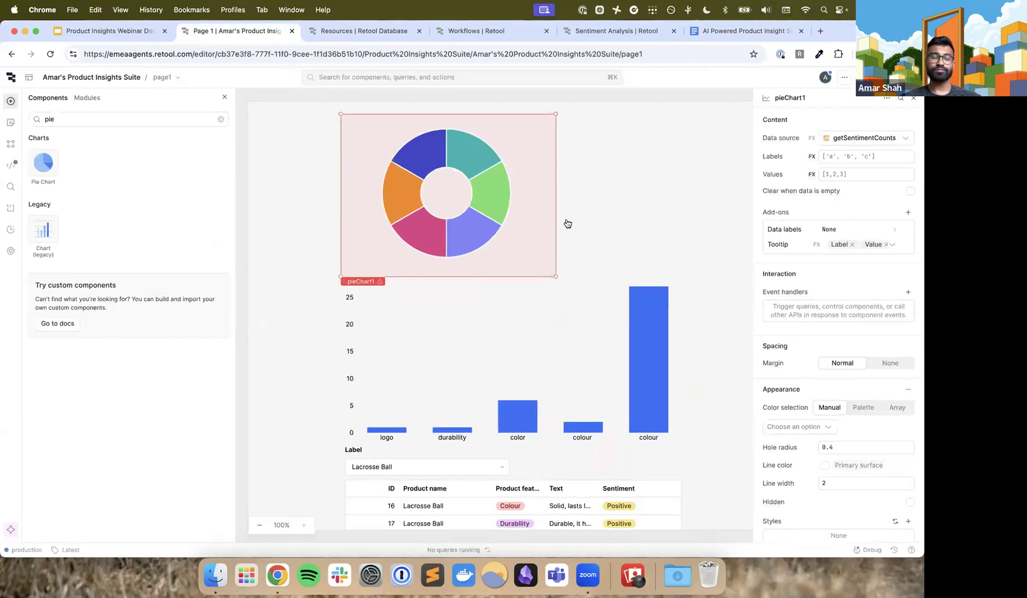
Examine the getReviewCountByFeature query's SQL and output table alongside the bar chart
left_click(284, 269)
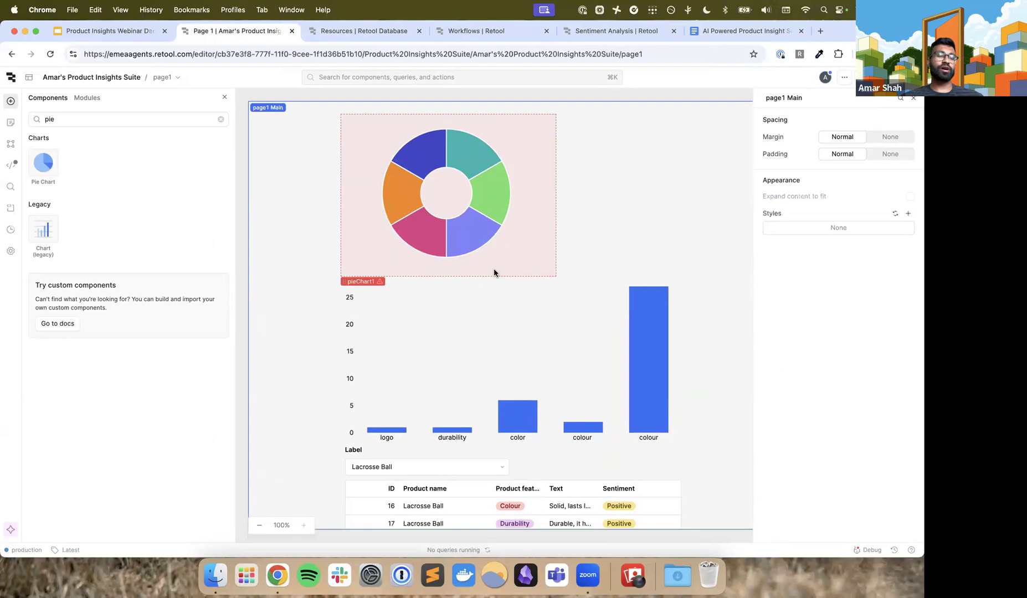
left_click(11, 165)
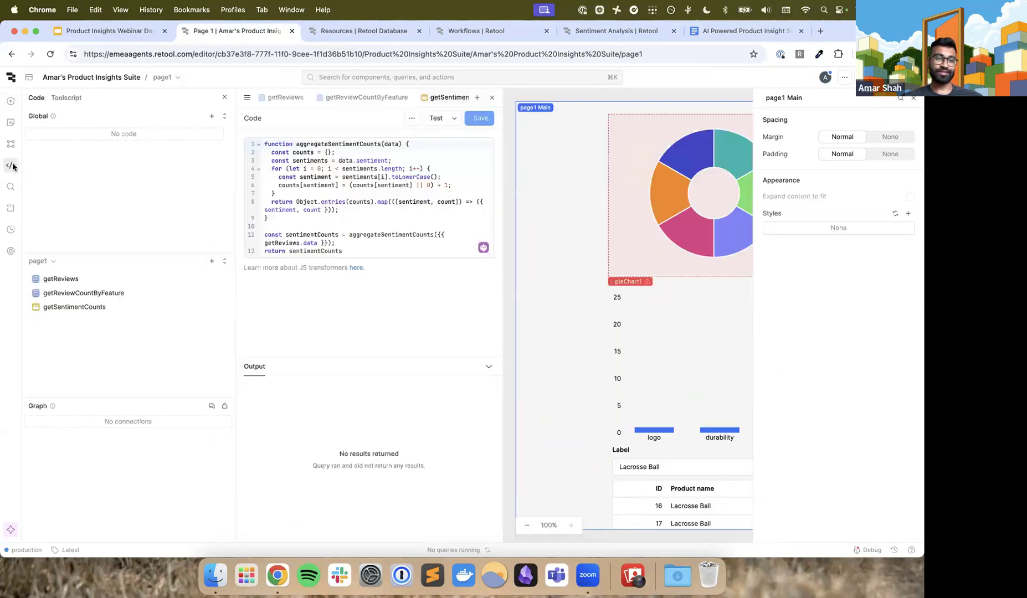
mouse_move(51, 309)
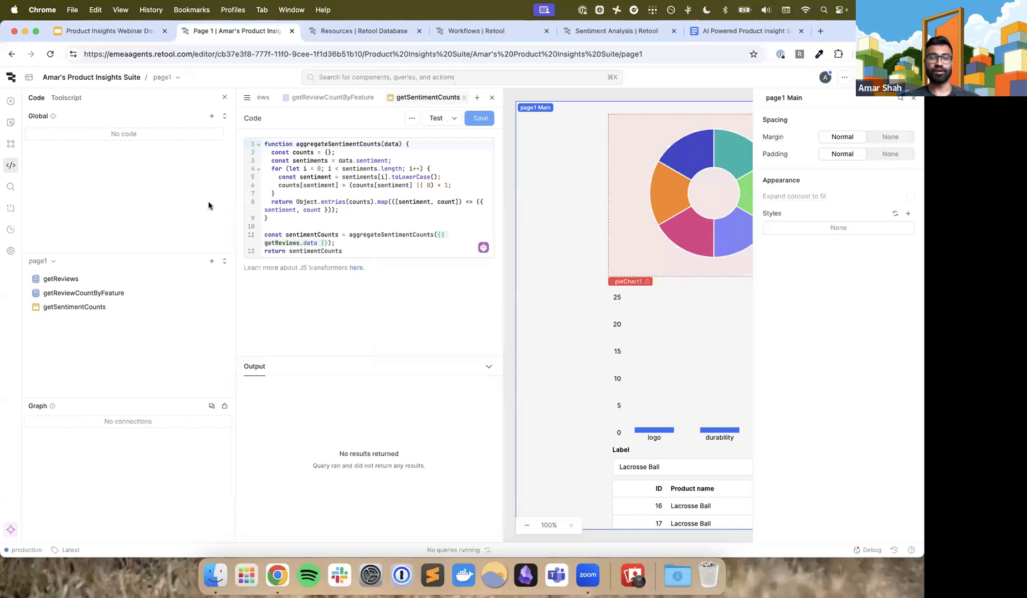
left_click(130, 300)
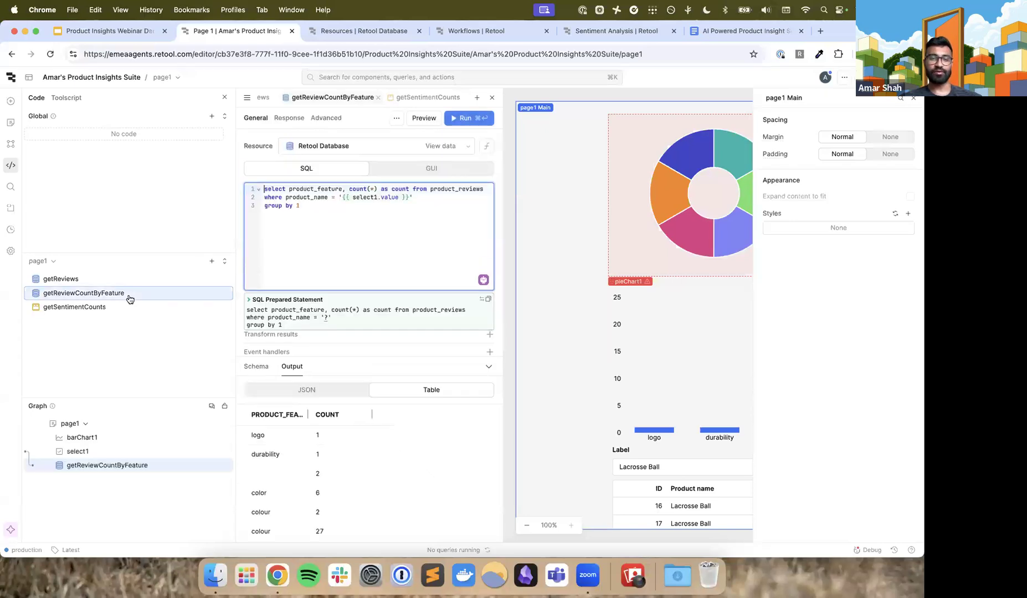
scroll(360, 216, "up", 5)
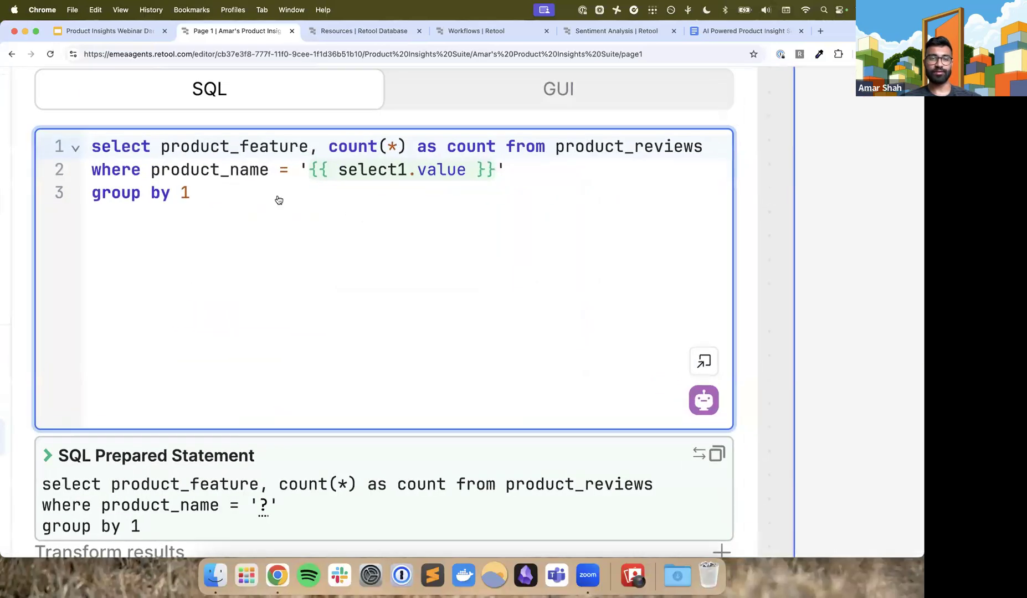
scroll(286, 200, "down", 2)
scroll(279, 200, "down", 5)
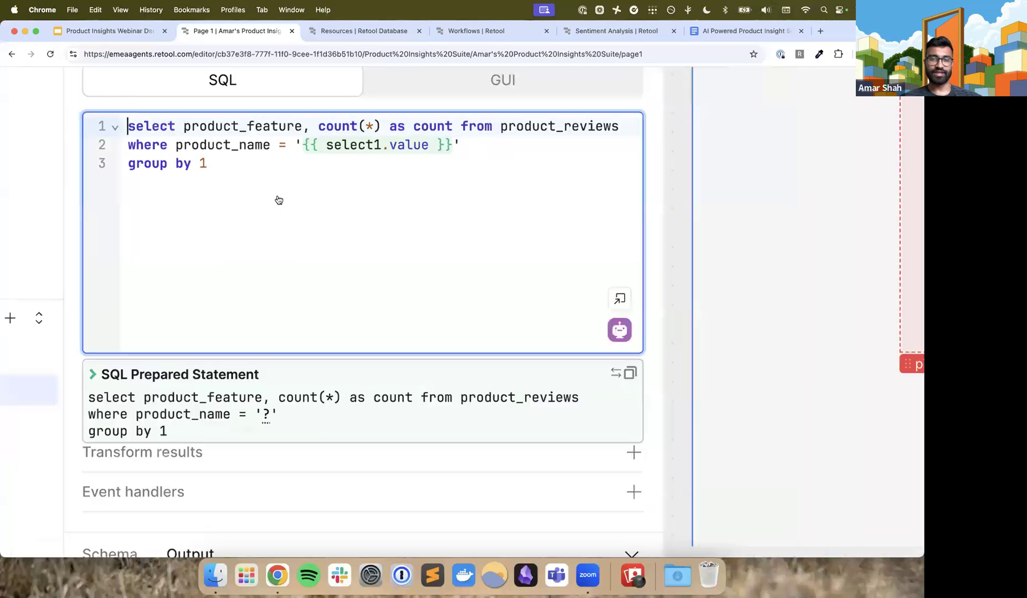
scroll(263, 422, "down", 1)
scroll(299, 443, "right", 2)
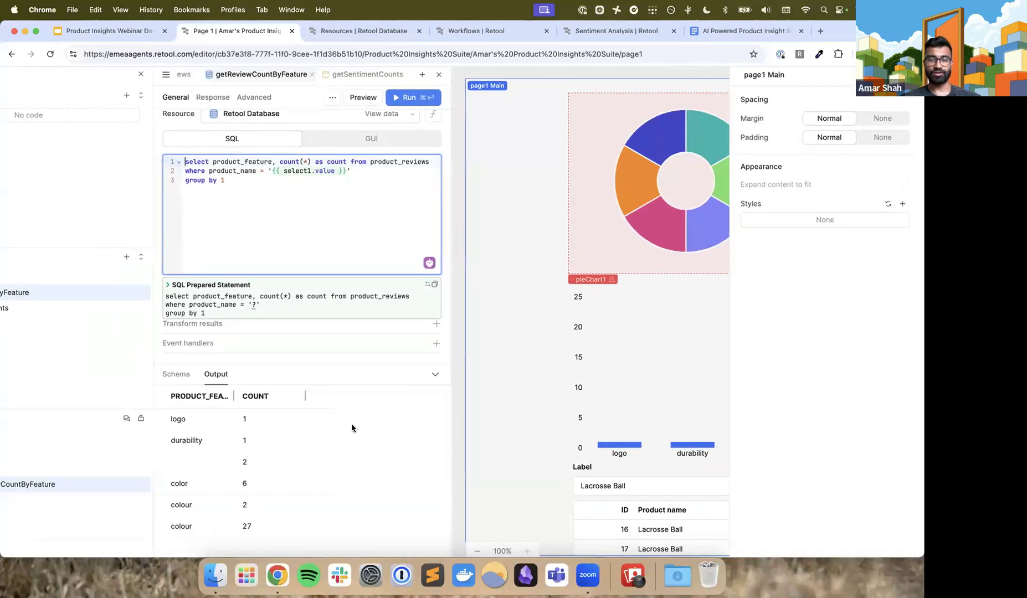
left_click(664, 410)
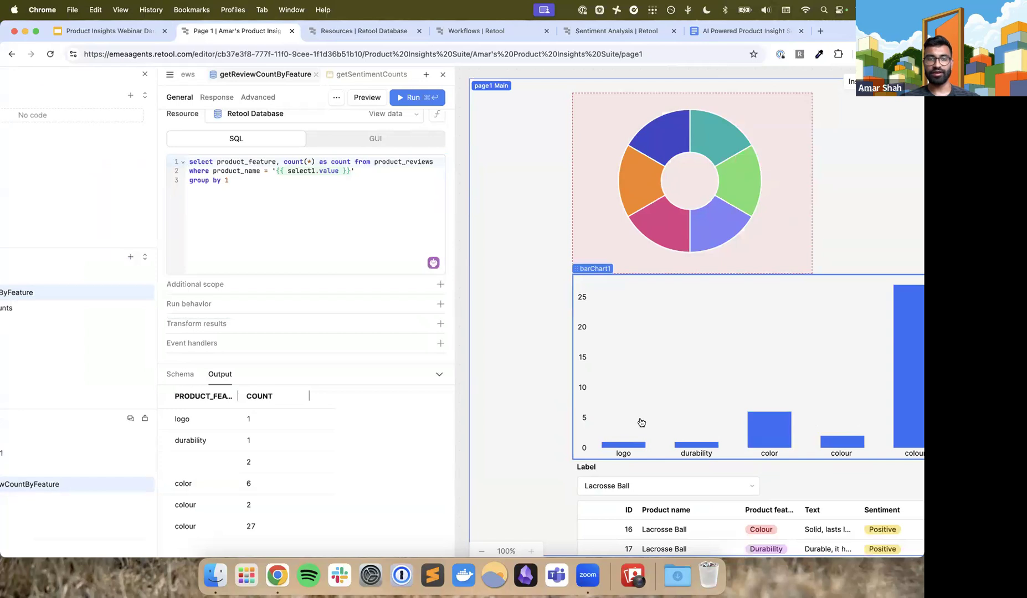
scroll(302, 282, "up", 1)
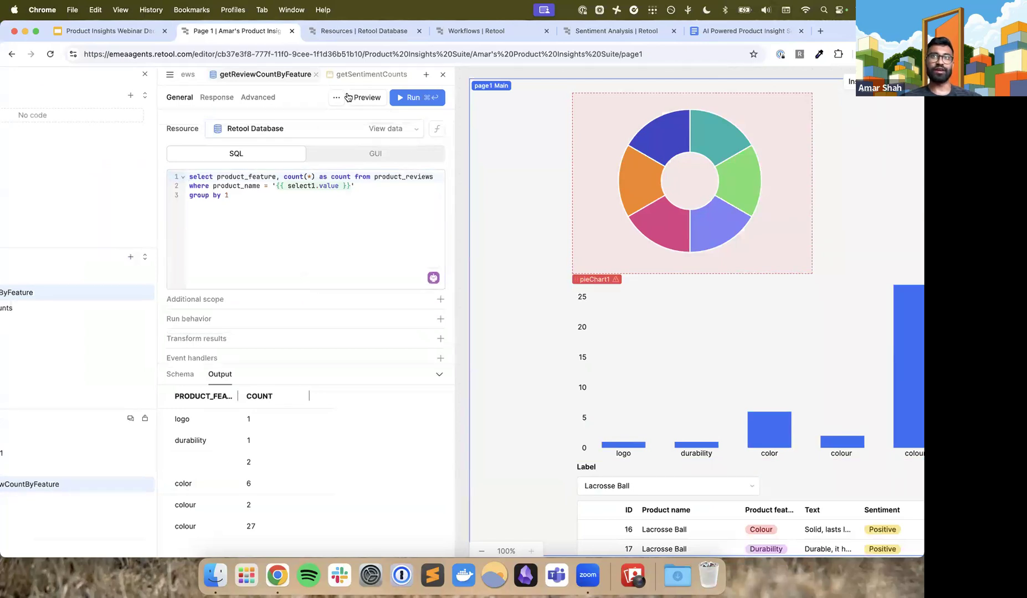
Examine the full code of the getSentimentCounts transformer
left_click(351, 76)
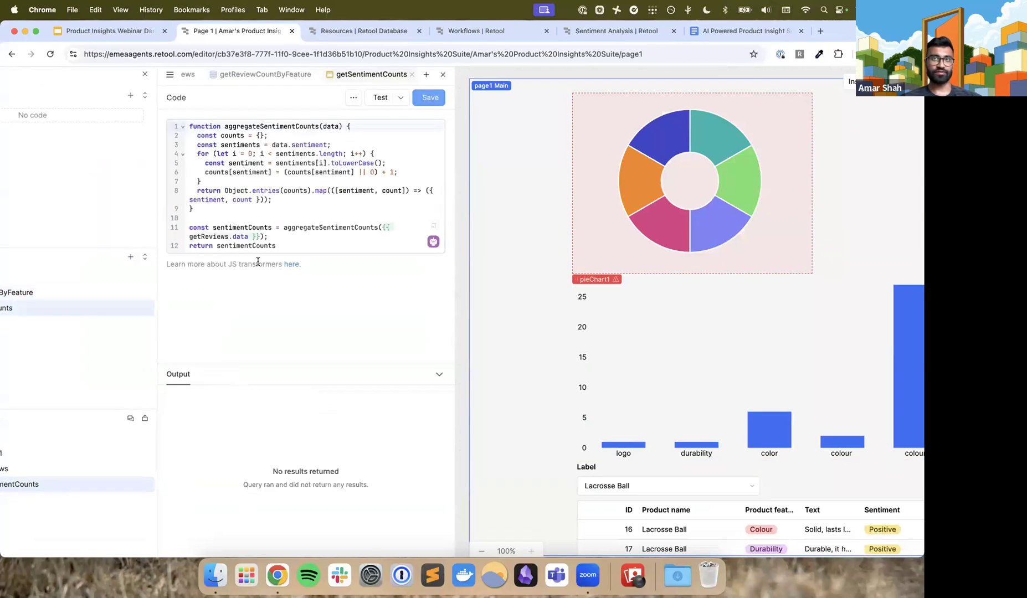
scroll(194, 194, "up", 2)
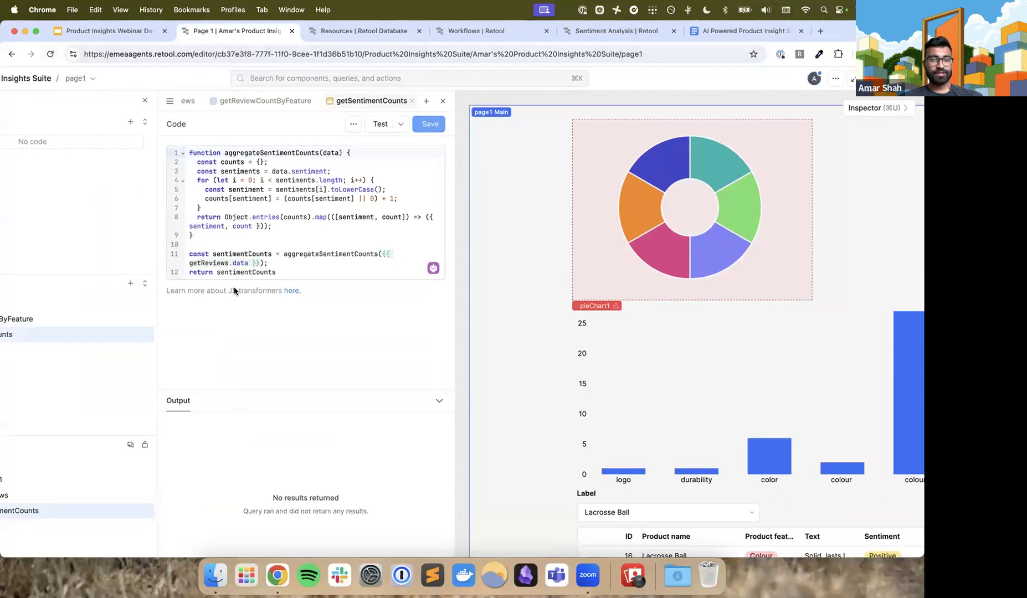
left_click_drag(309, 275, 188, 154)
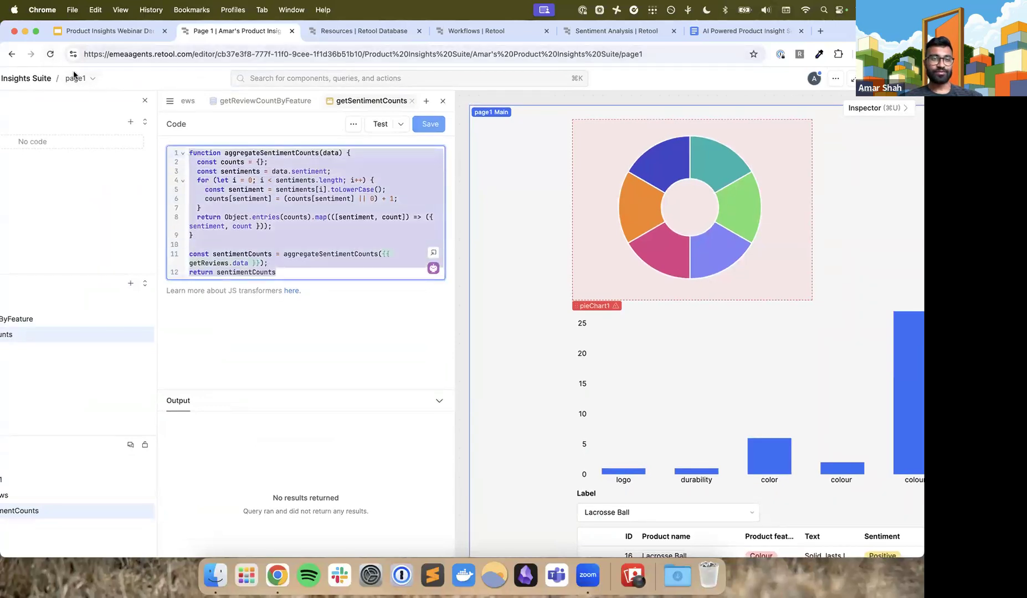
Reload the app editor and reopen the getSentimentCounts transformer to recheck its code
left_click(50, 53)
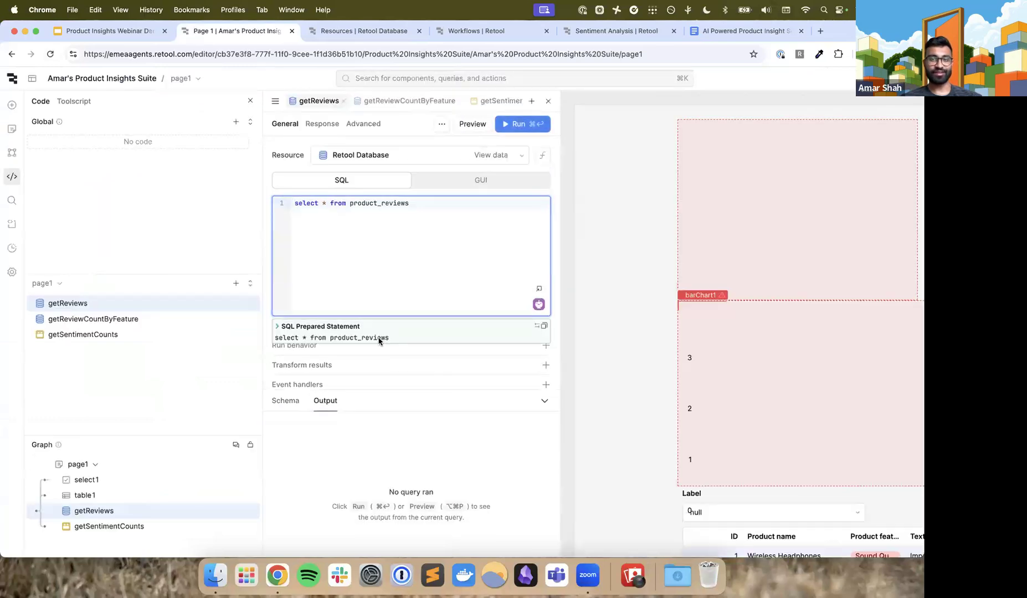
left_click(443, 97)
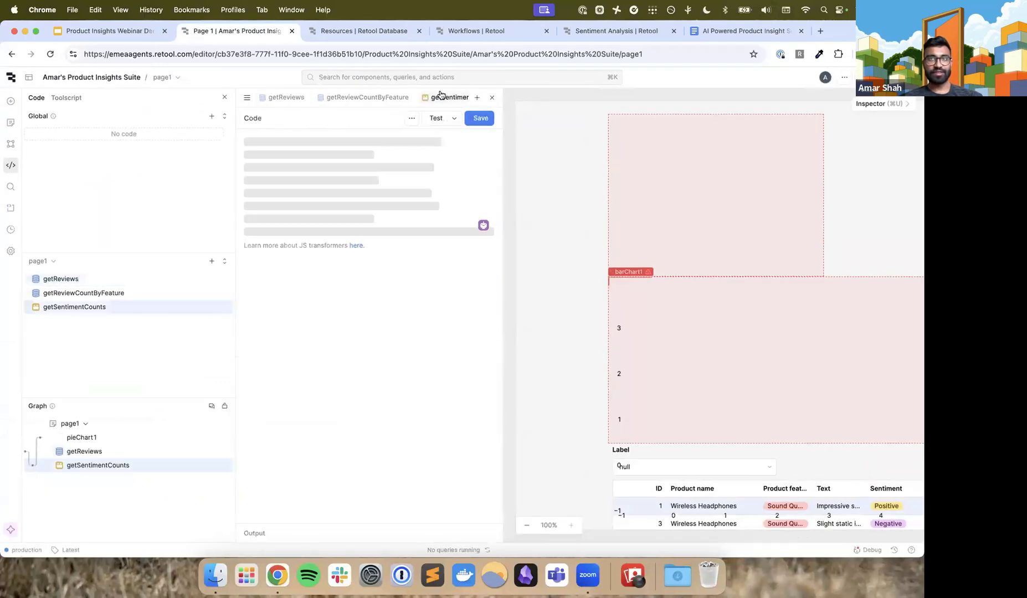
double_click(431, 98)
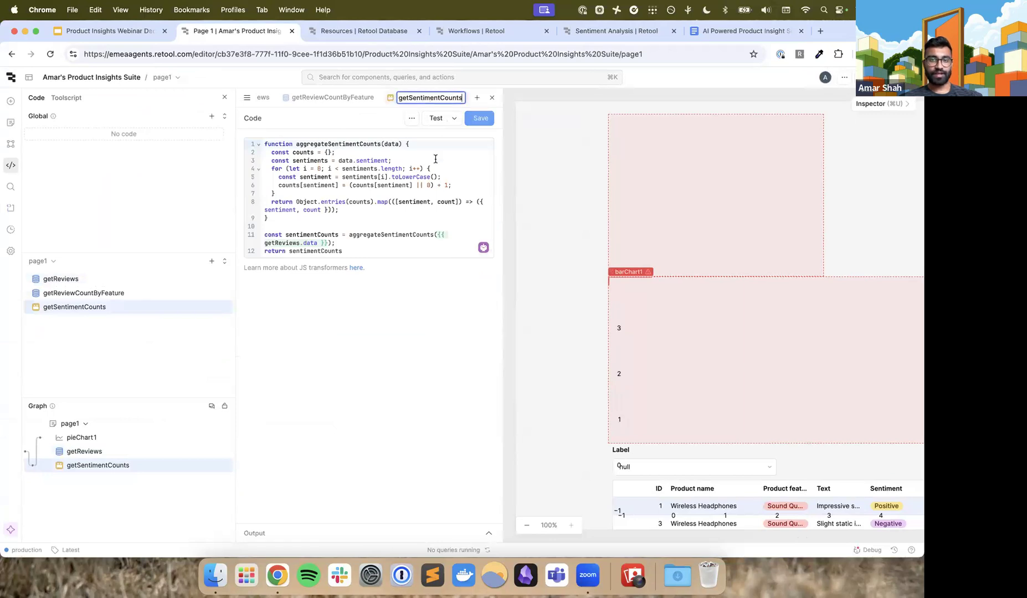
left_click(383, 121)
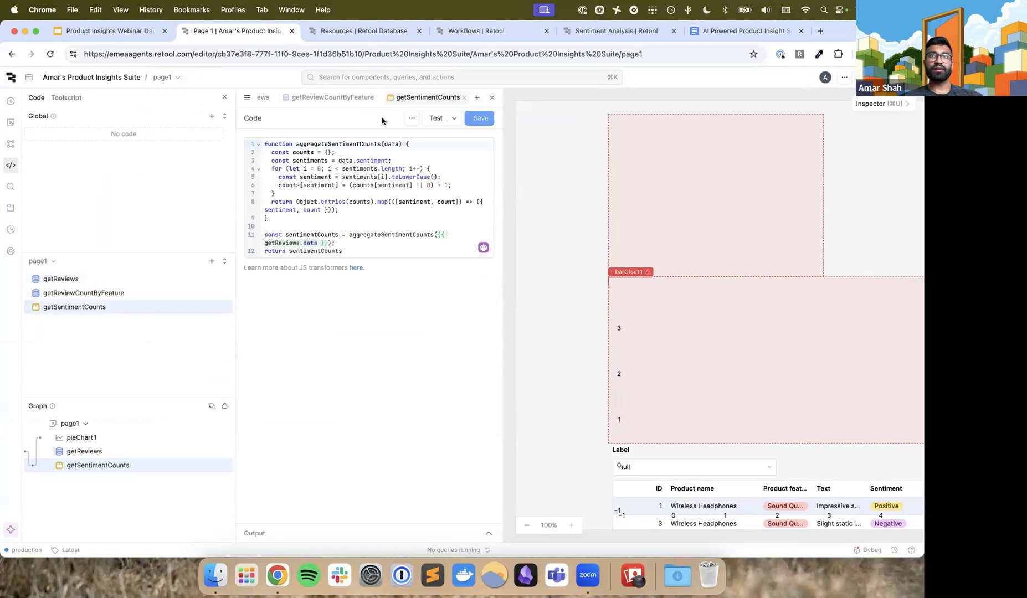
left_click(394, 241)
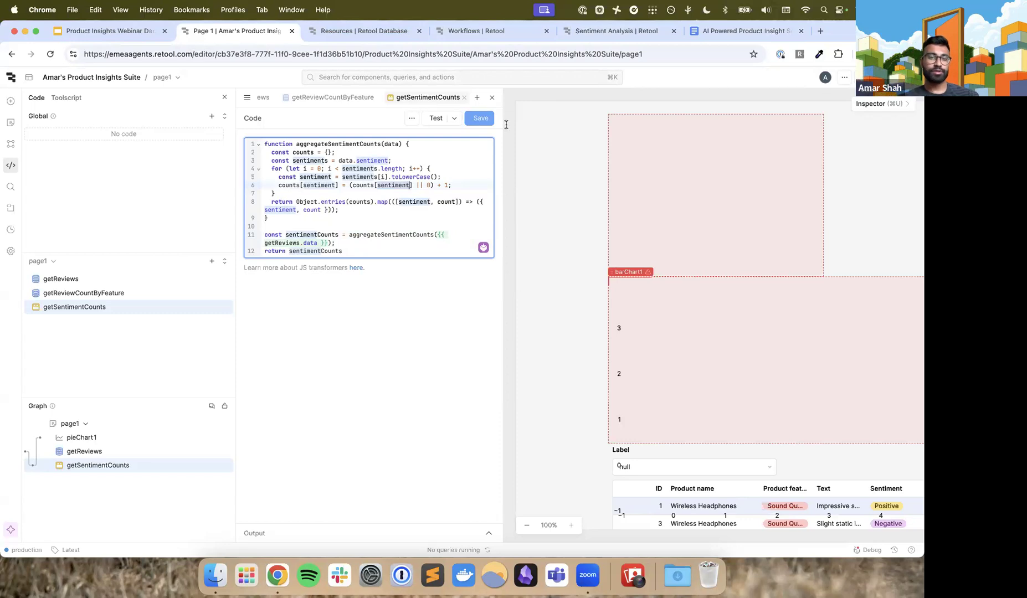
Close the code editor and add an LLM Chat component to the page beside the pie chart
left_click(492, 97)
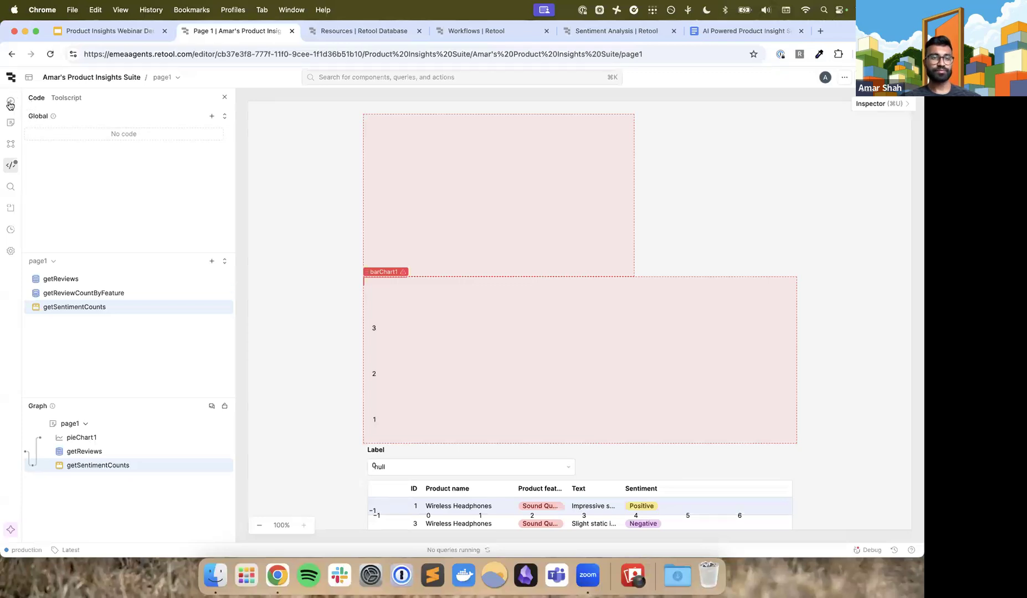
scroll(10, 105, "up", 5)
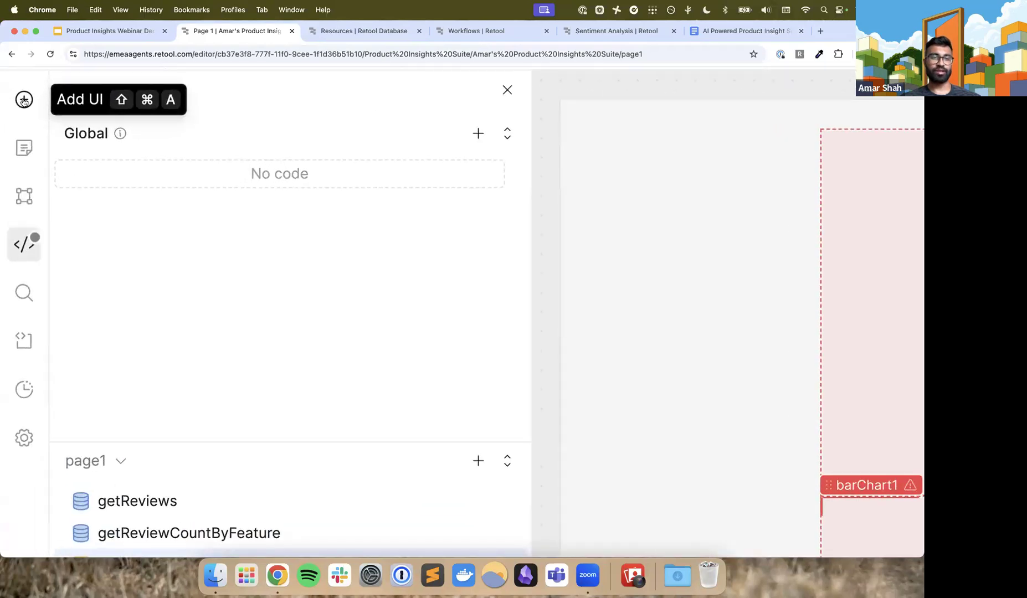
left_click(23, 100)
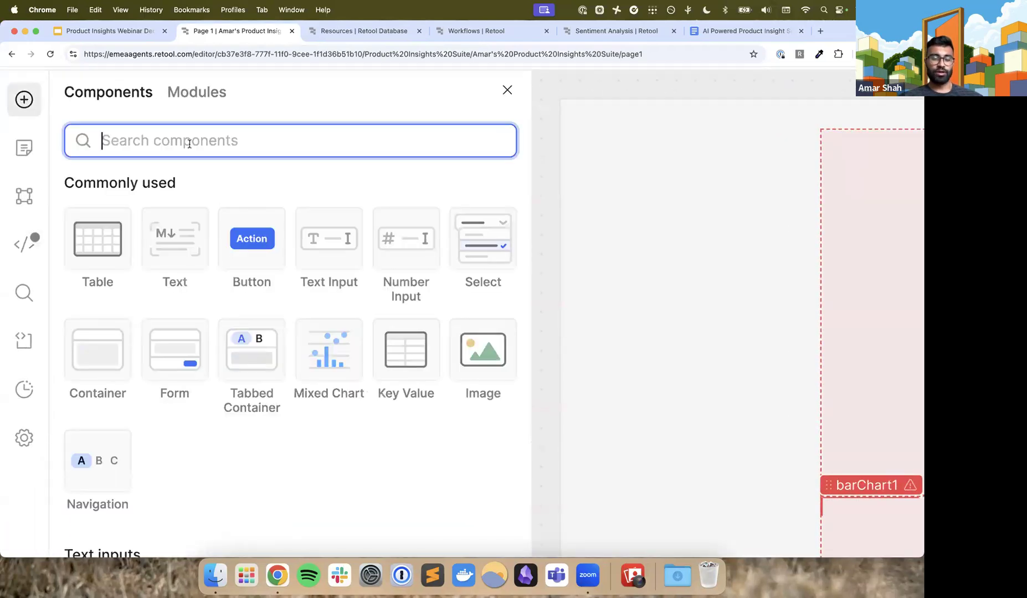
type("llm")
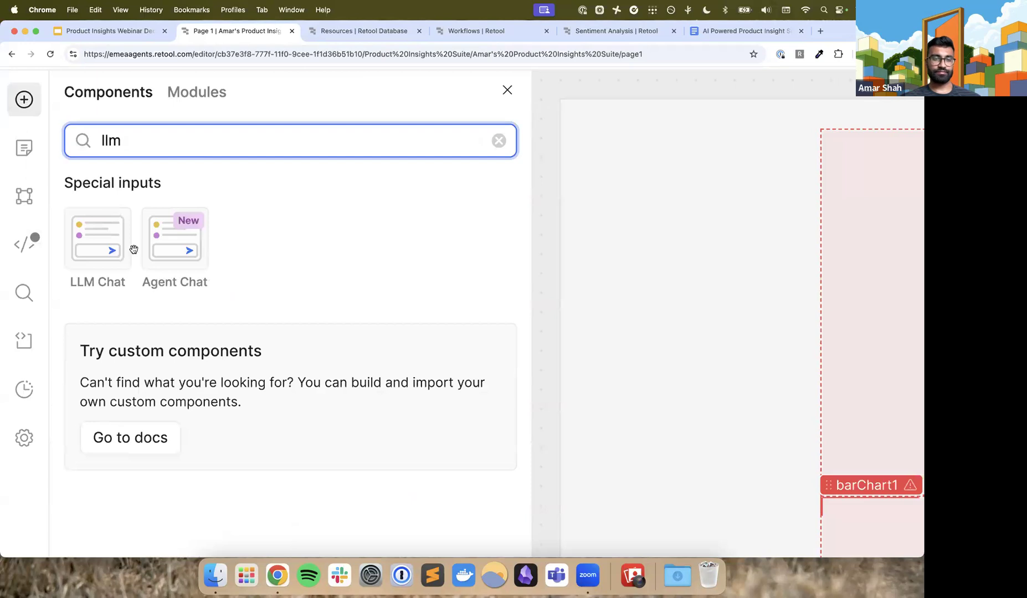
scroll(134, 250, "down", 5)
left_click_drag(39, 169, 668, 117)
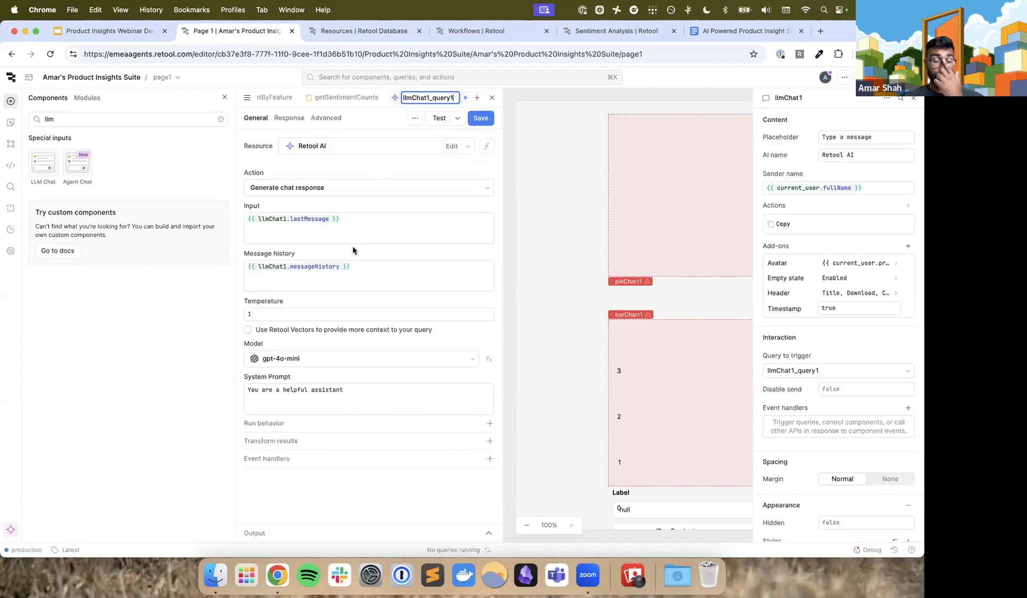
Review the new chat query's resource, action, input, message history, model and system prompt settings
scroll(420, 93, "up", 5)
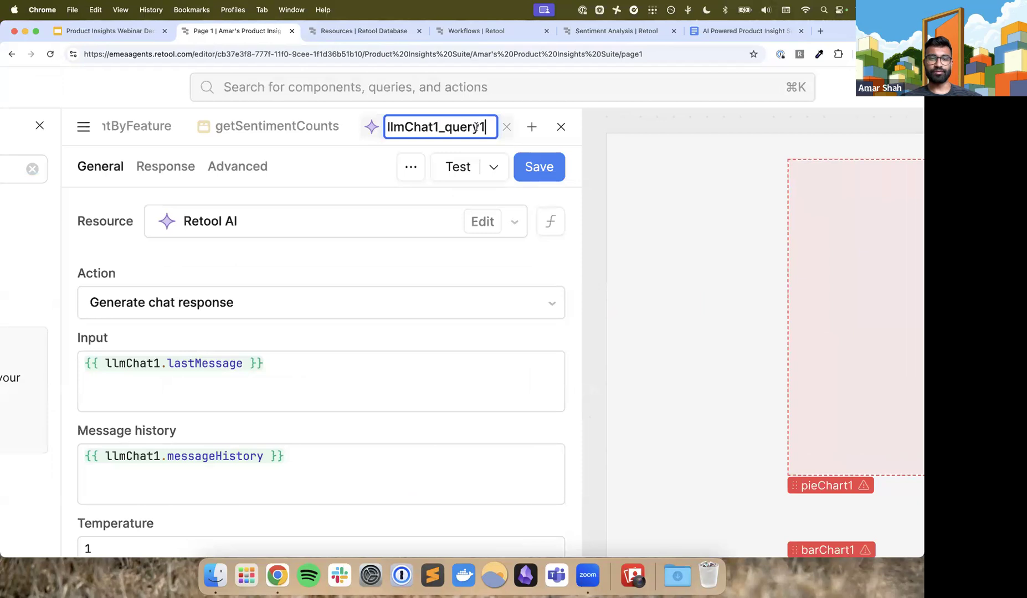
left_click(357, 233)
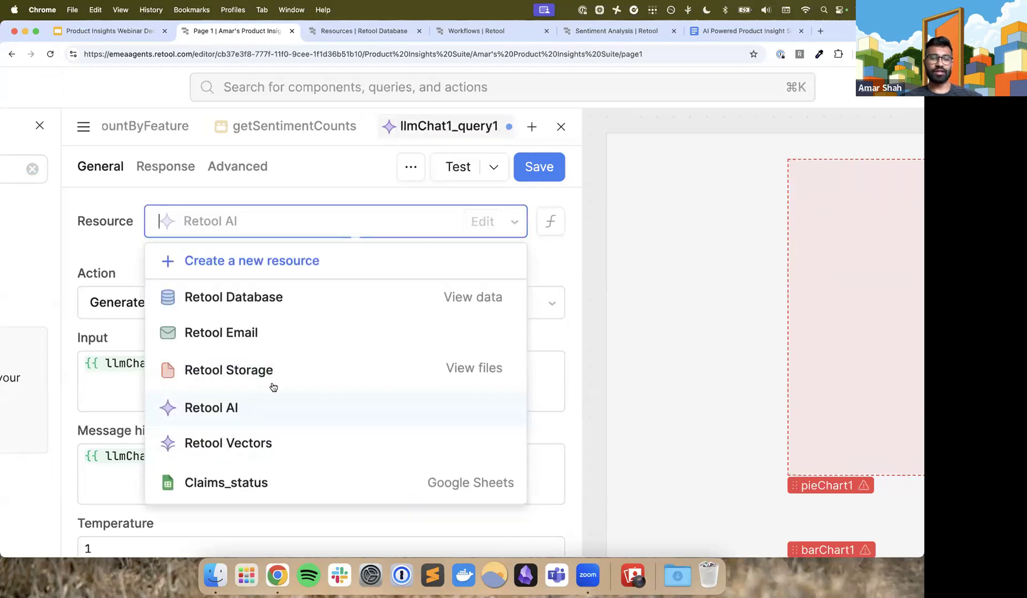
left_click(352, 210)
scroll(305, 283, "left", 2)
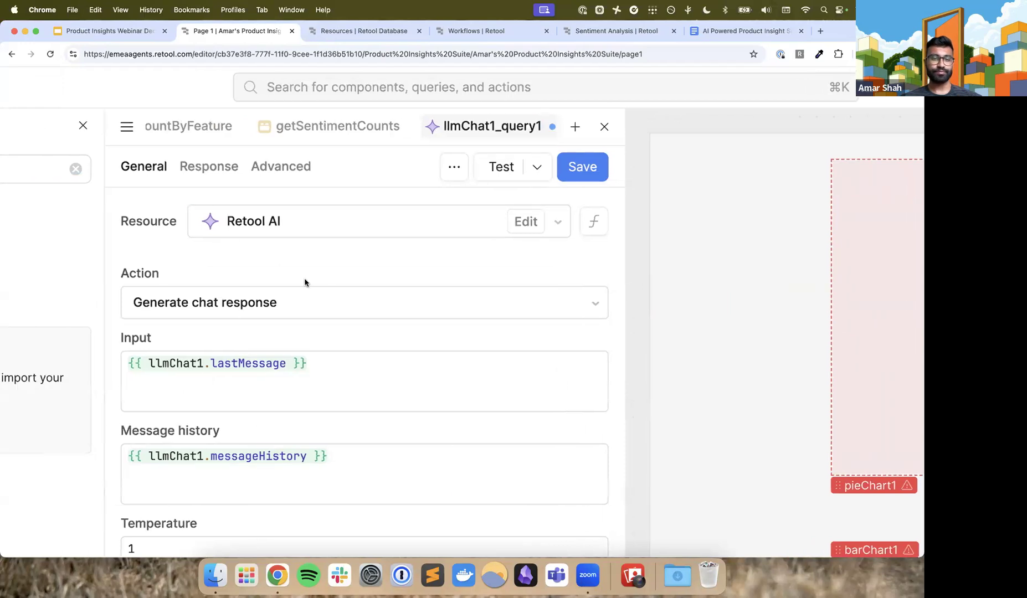
scroll(304, 283, "down", 2)
scroll(304, 283, "down", 2)
scroll(305, 283, "down", 3)
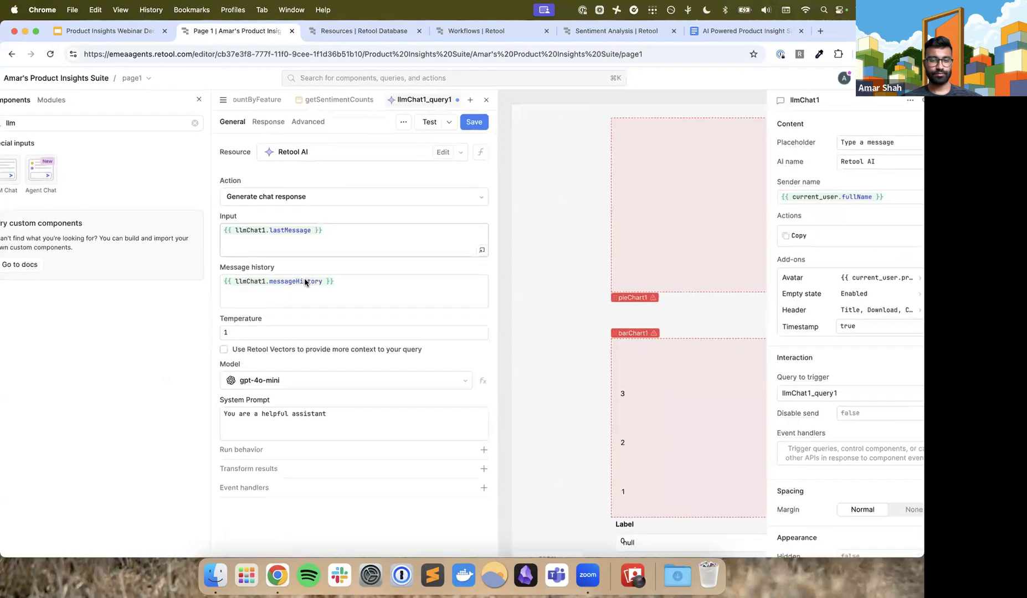
Enable Retool Vectors for extra context in the chat query and open the Product Insights Suite vector's document list
scroll(331, 407, "down", 1)
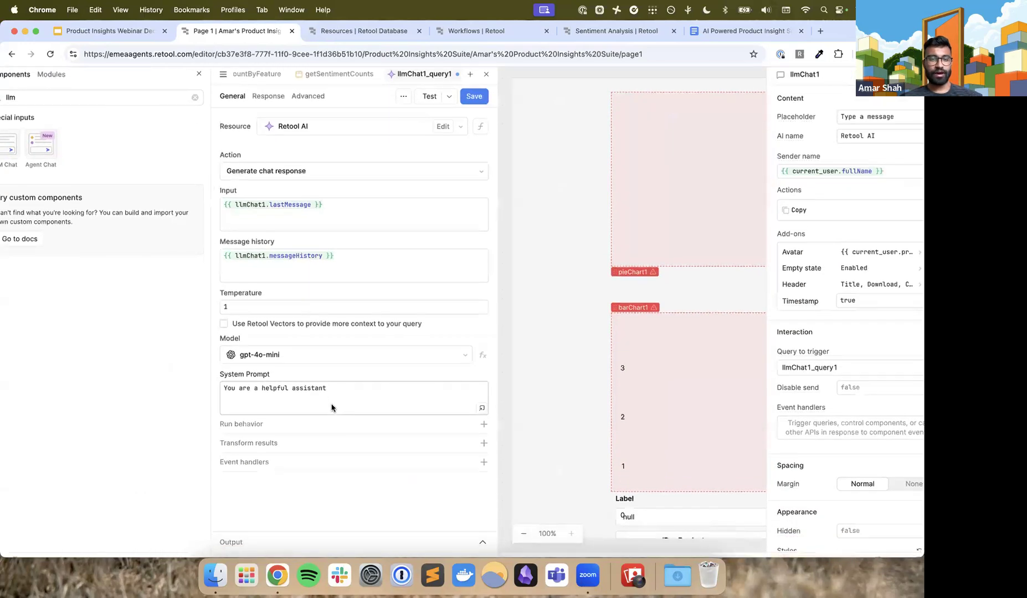
left_click(224, 324)
left_click(249, 341)
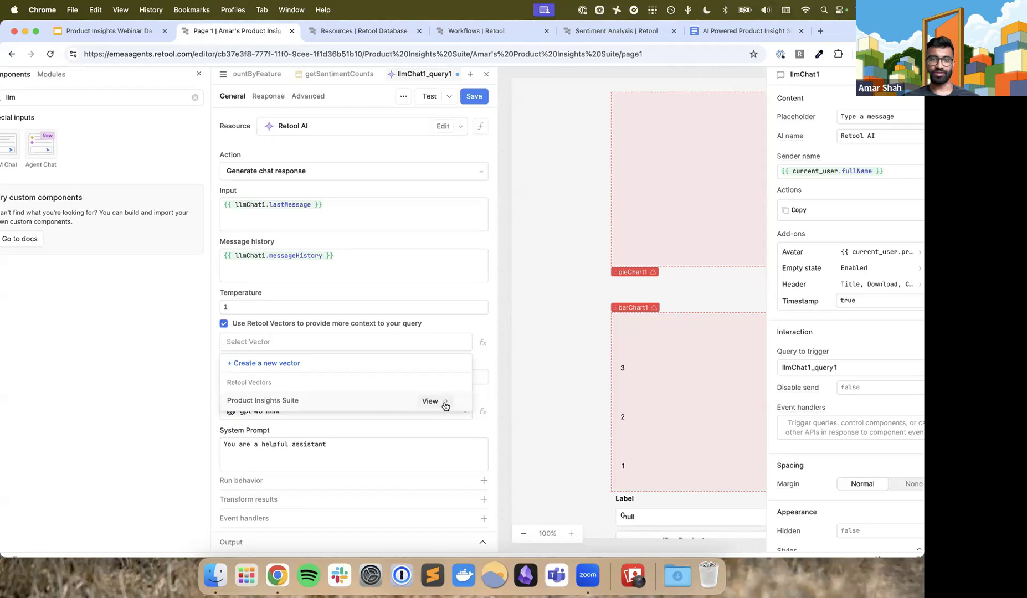
left_click(417, 345)
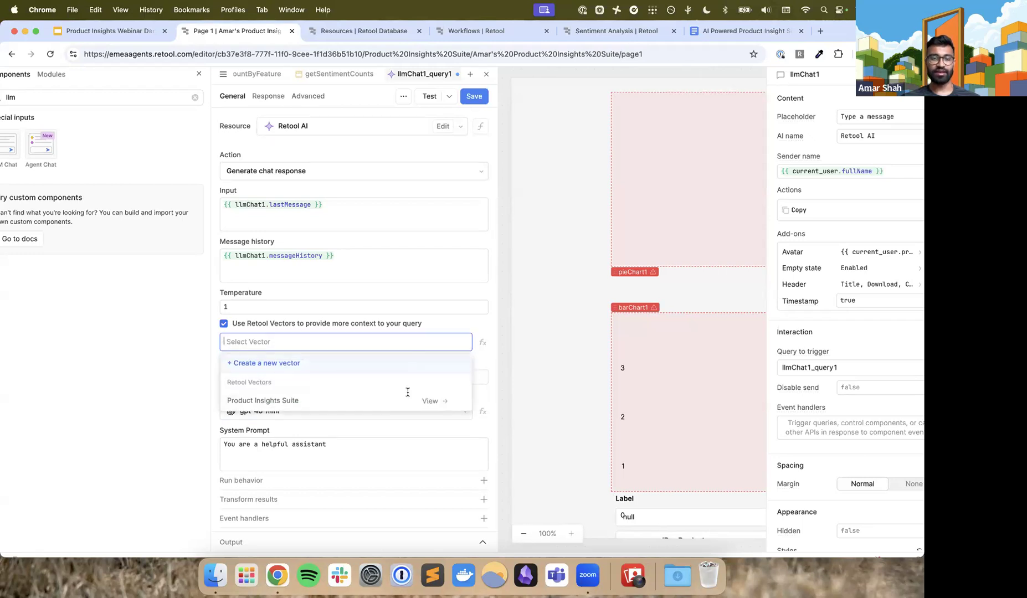
left_click(430, 401)
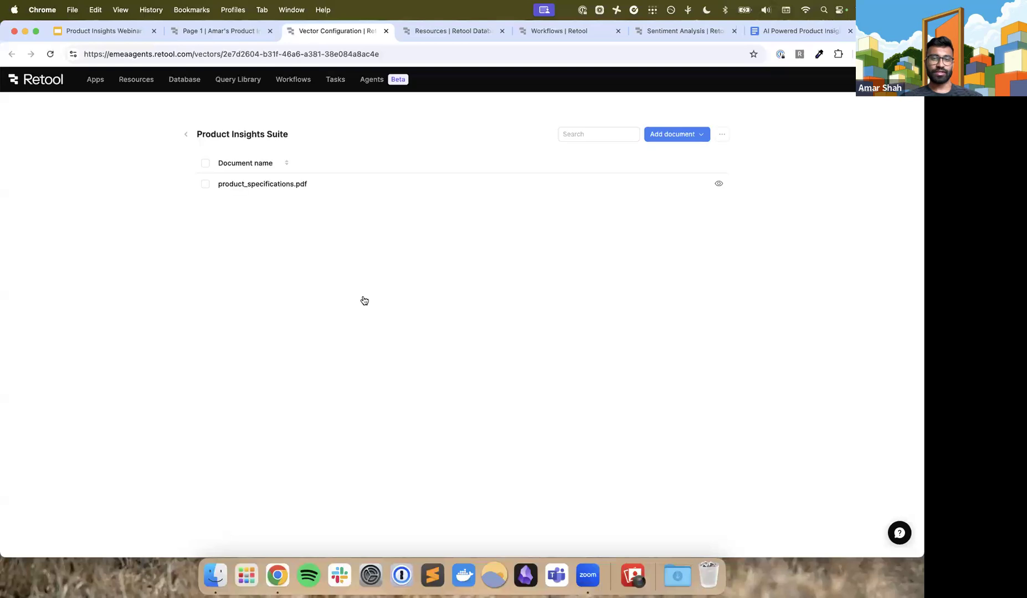
Examine the content chunks of product_specifications.pdf in the Product Insights Suite vector, and close its details
left_click(259, 184)
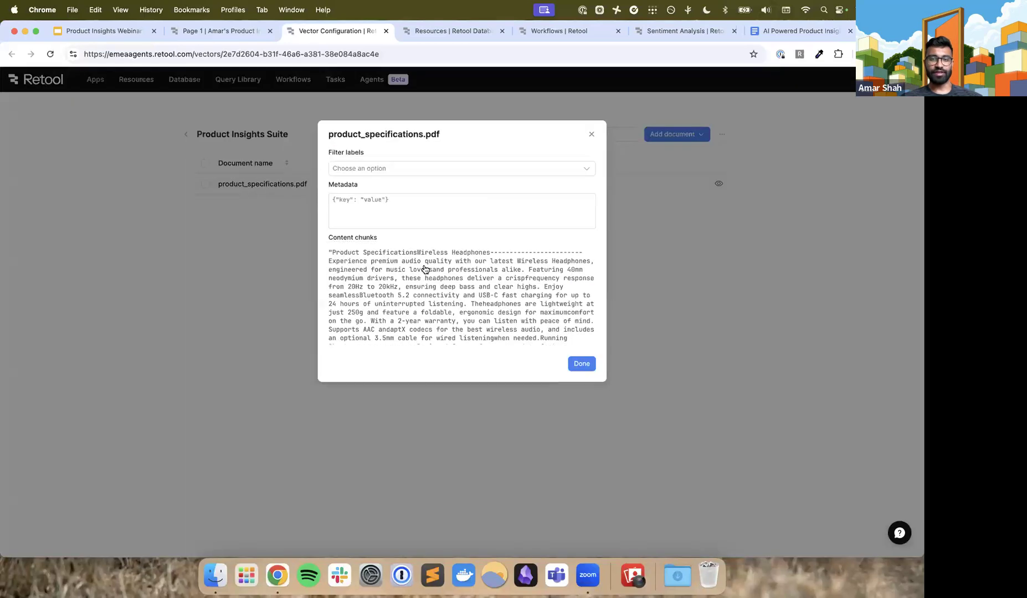
scroll(582, 363, "down", 3)
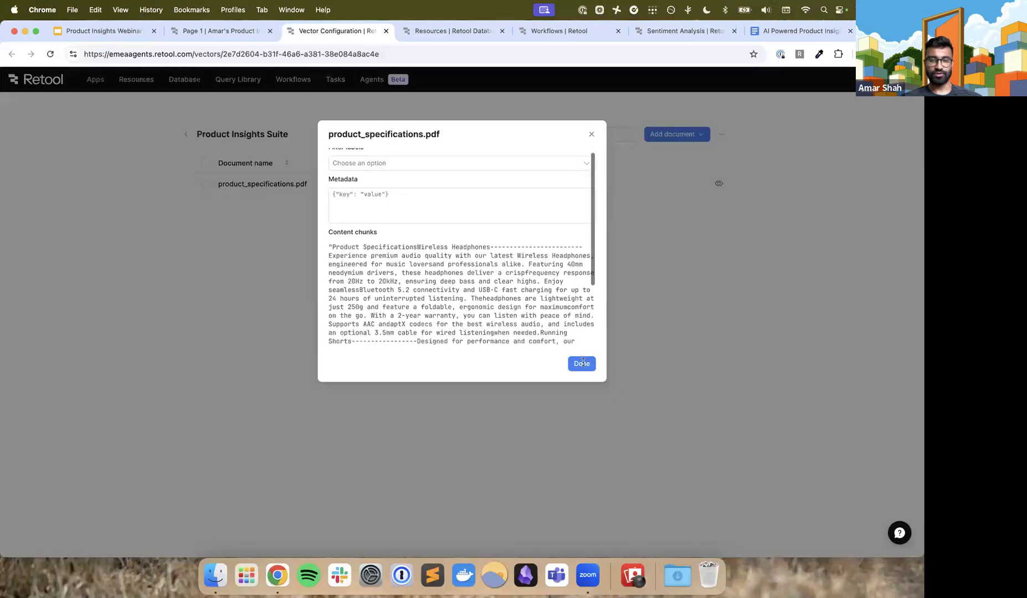
scroll(583, 363, "up", 3)
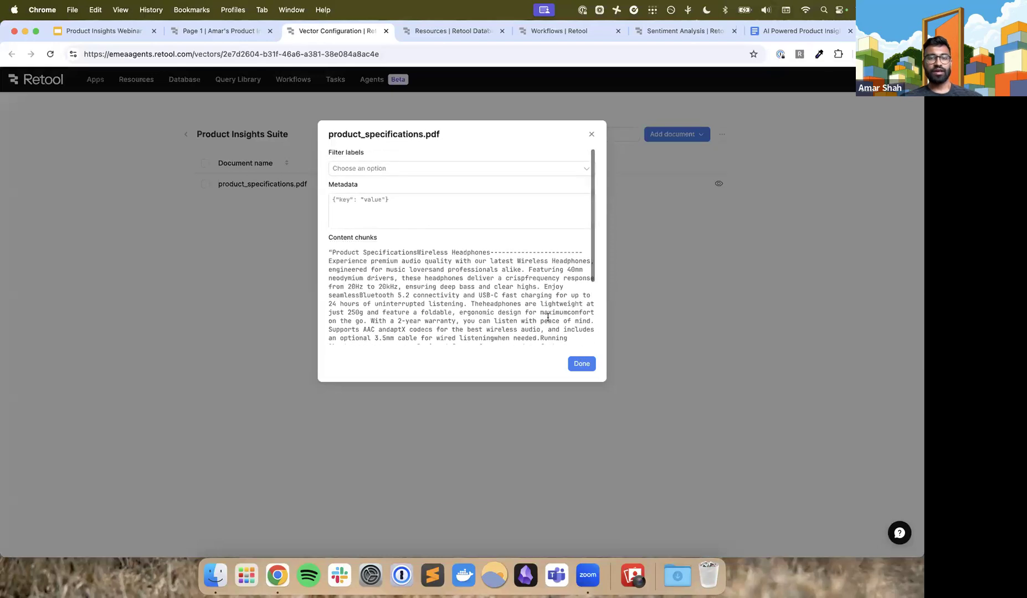
scroll(496, 303, "down", 4)
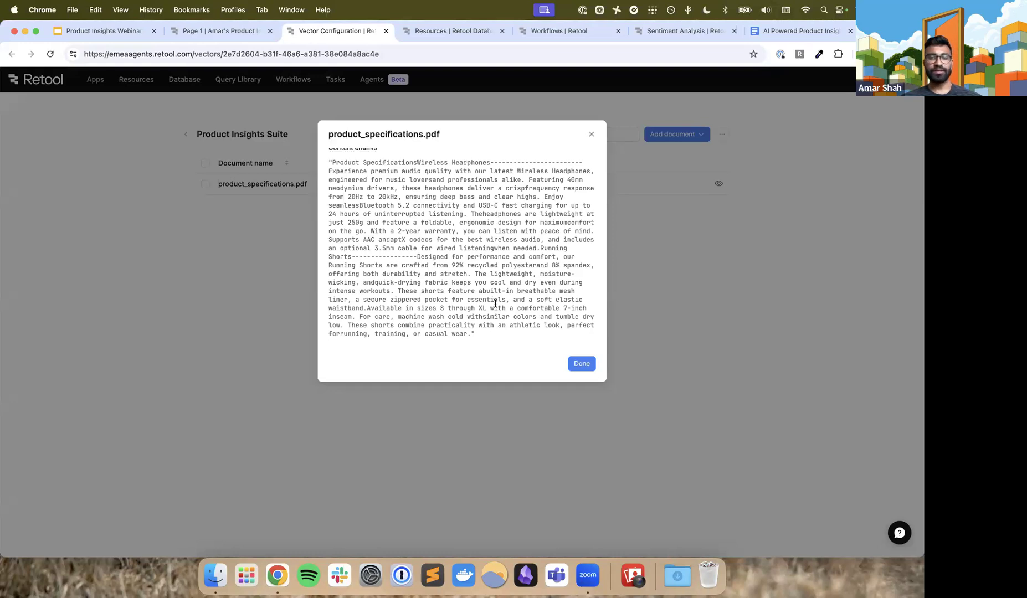
scroll(426, 267, "up", 3)
scroll(465, 308, "down", 4)
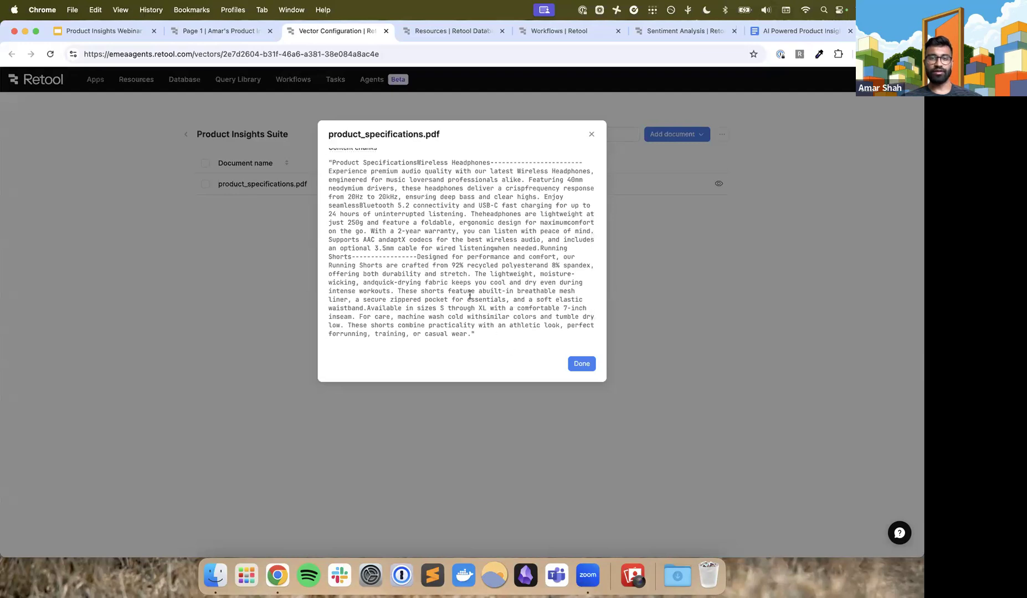
scroll(470, 249, "up", 1)
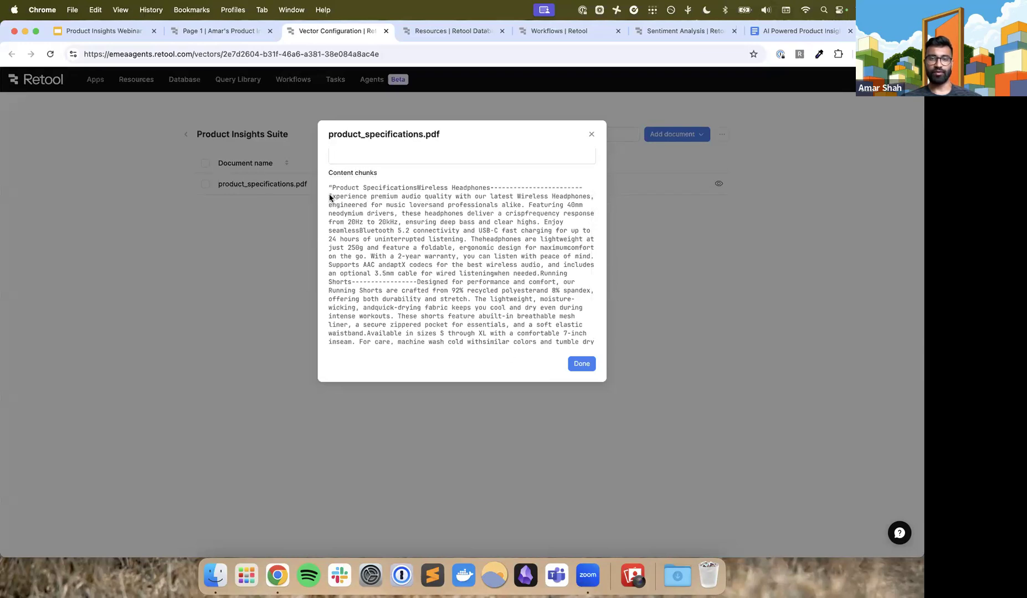
scroll(335, 208, "down", 1)
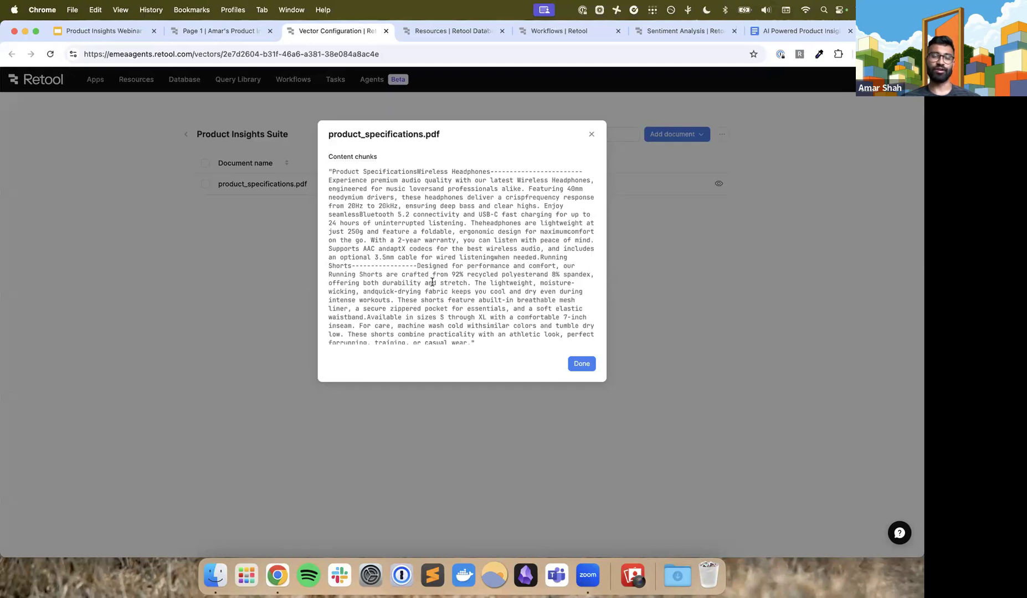
left_click(572, 366)
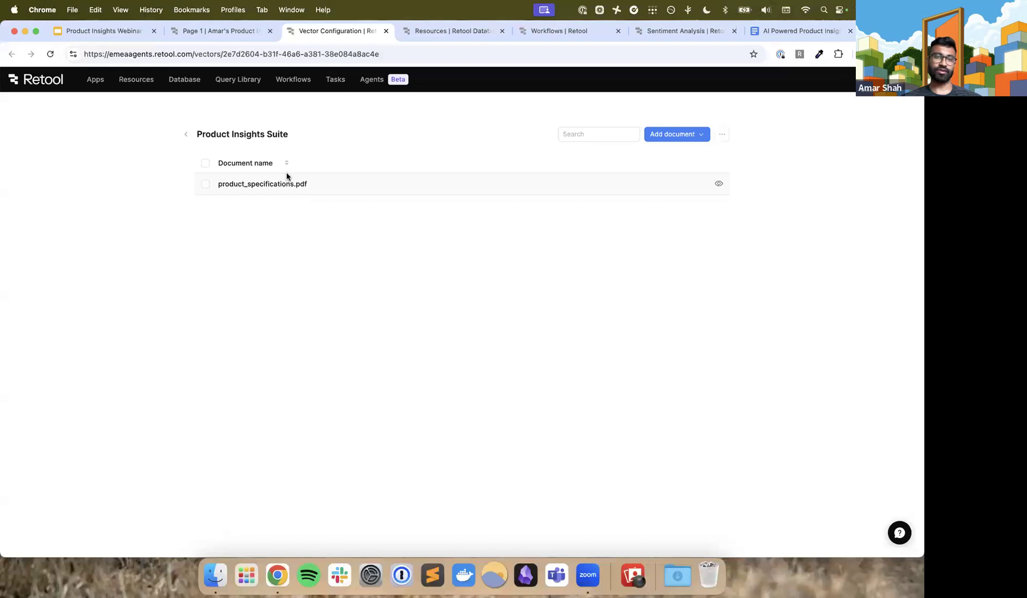
Return to the app editor, select Product Insights Suite as the chat query's vector, and save the query
left_click(213, 32)
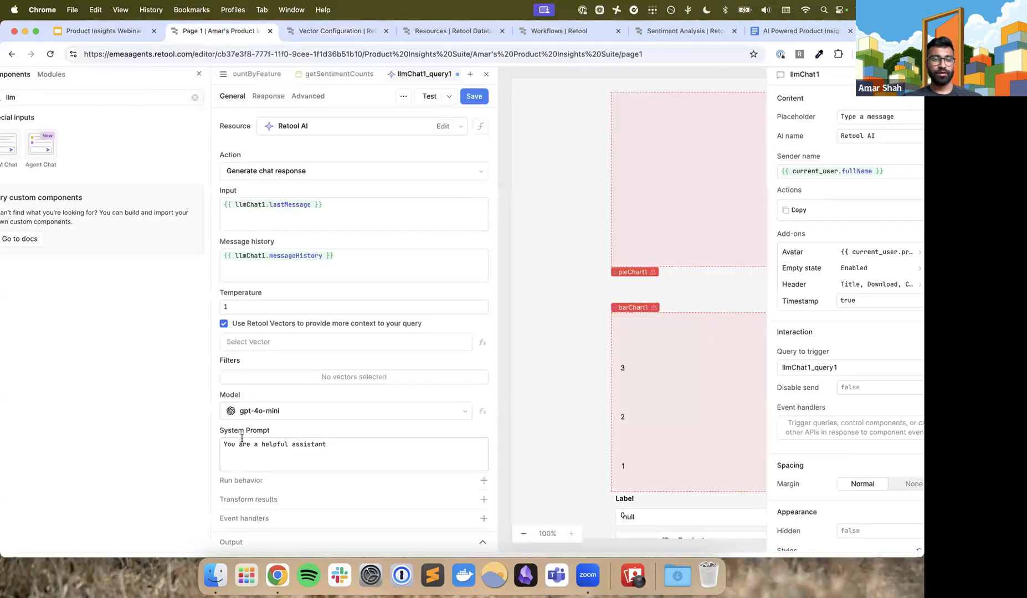
left_click(300, 341)
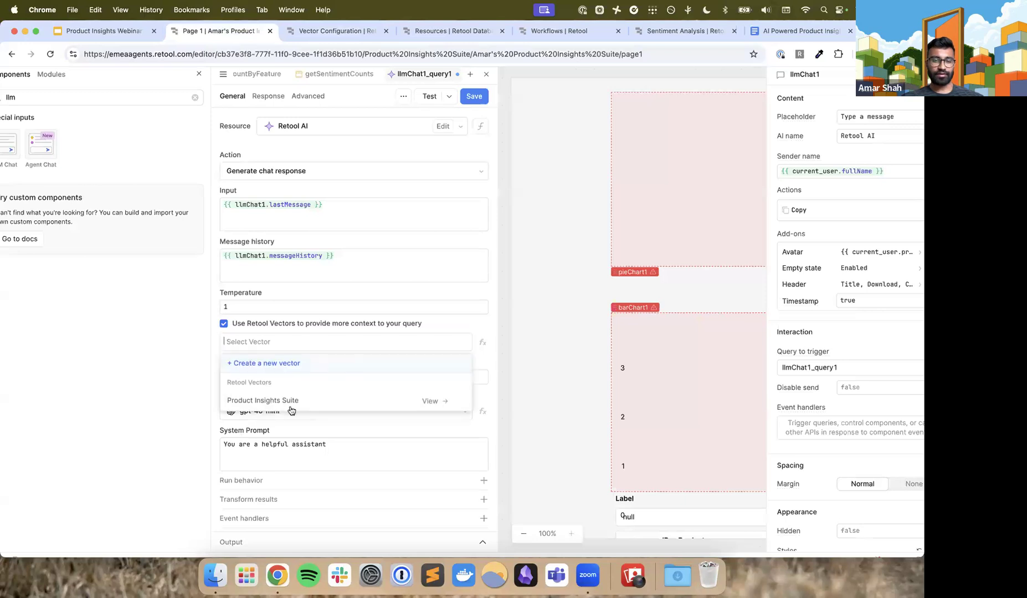
left_click(295, 396)
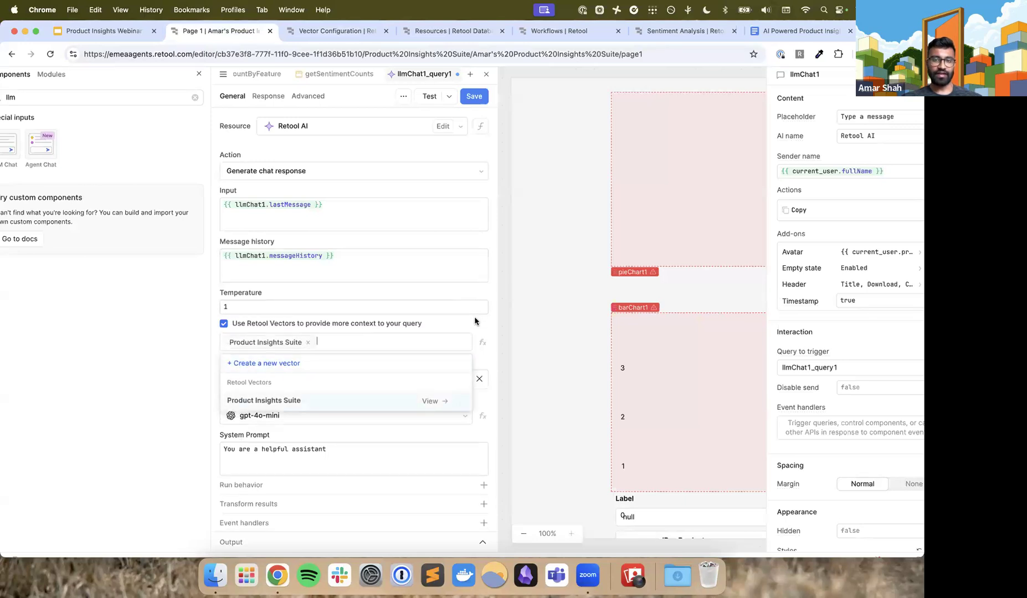
scroll(477, 98, "up", 5)
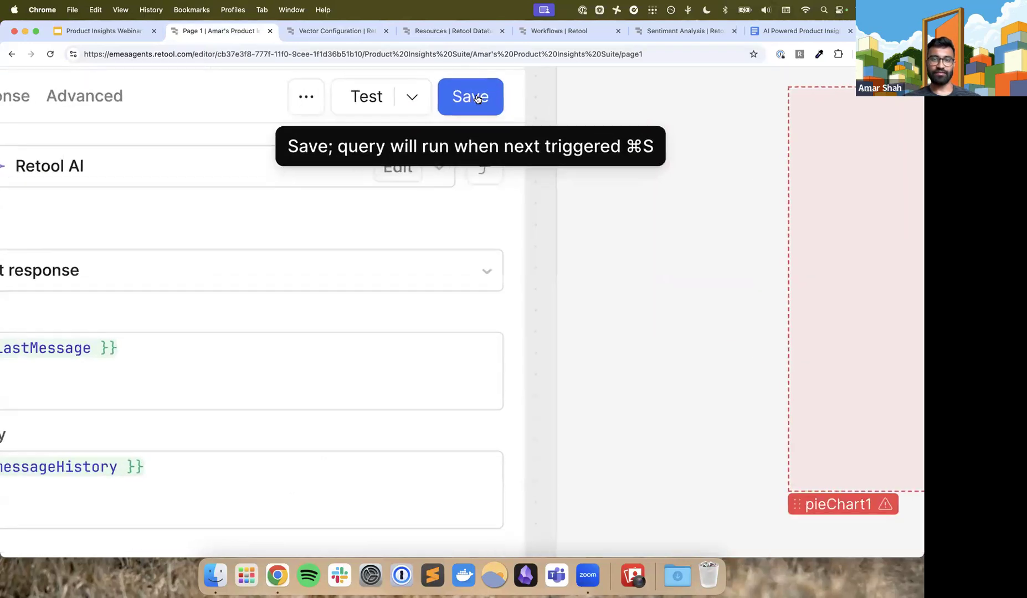
left_click(476, 98)
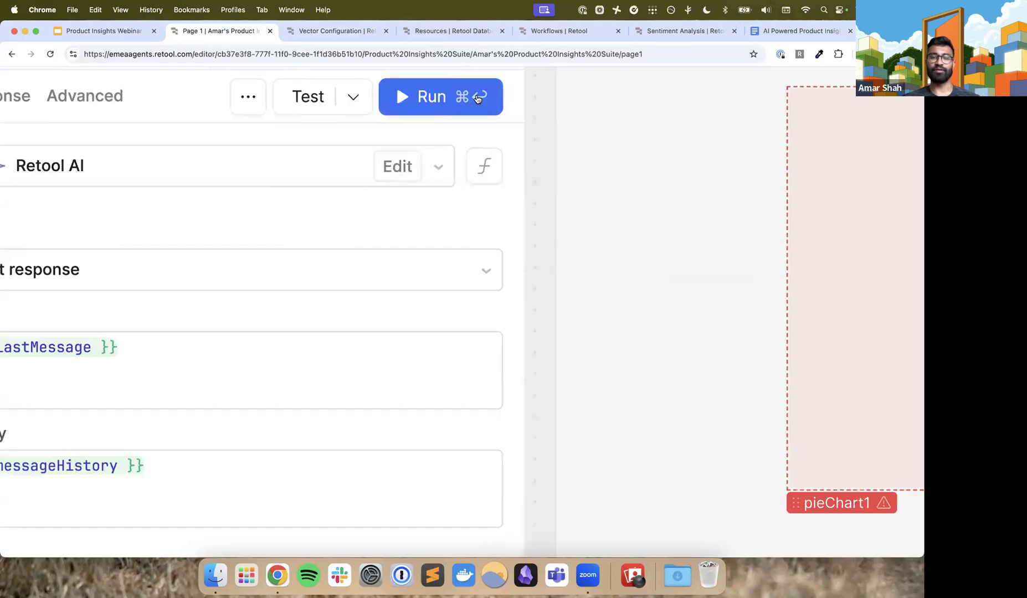
scroll(478, 98, "down", 5)
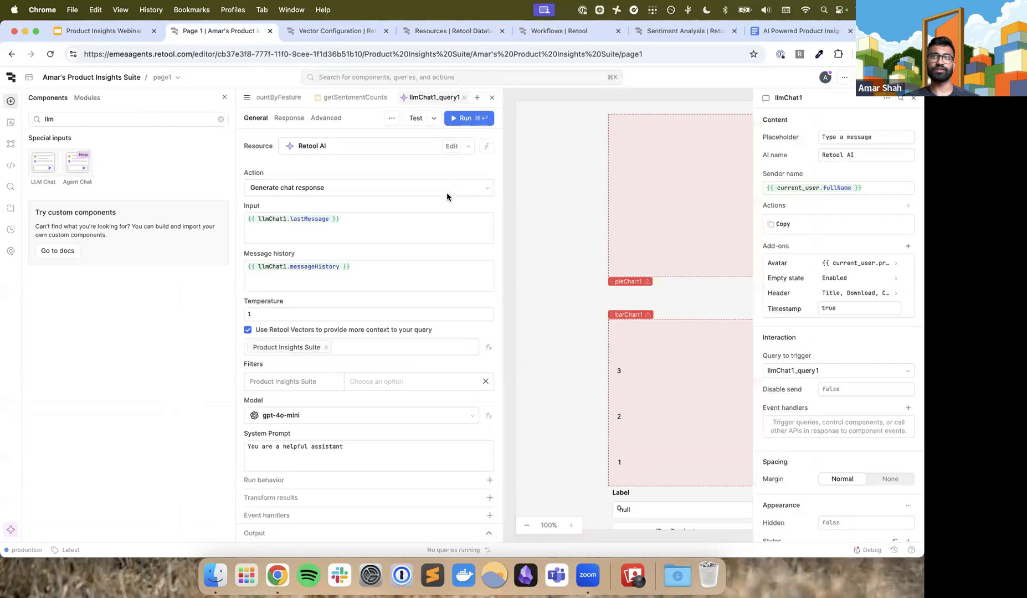
Minimize the query editor and send the message "what's the warranty on the headphones" in the LLM chat
left_click(491, 99)
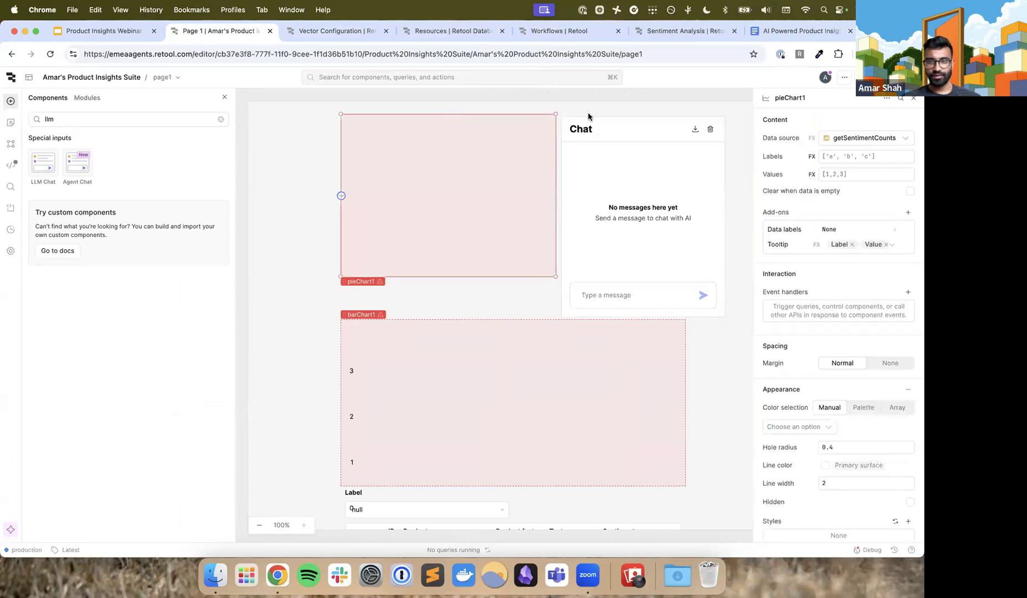
left_click(570, 327)
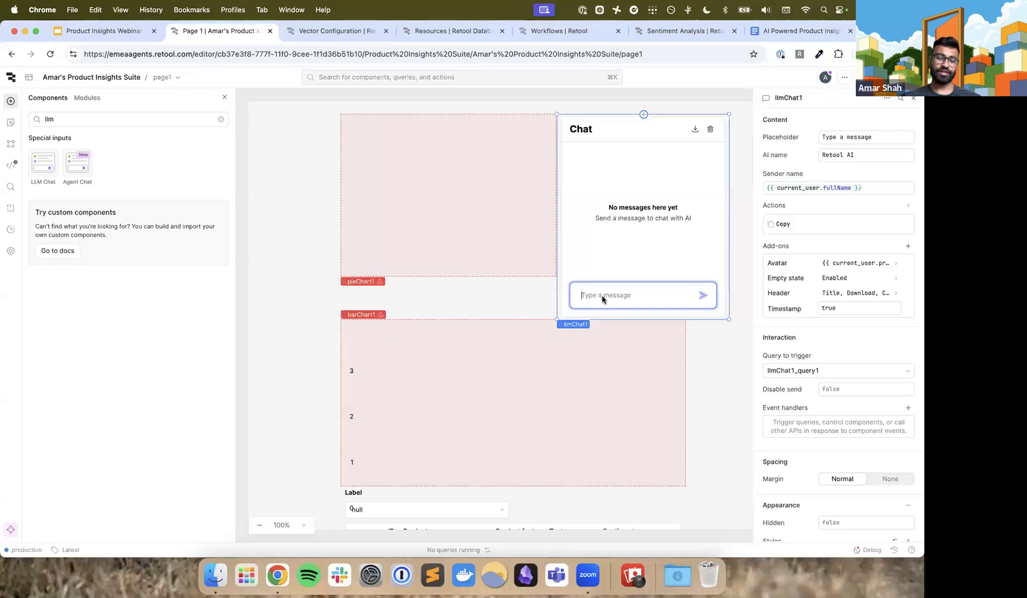
type("what")
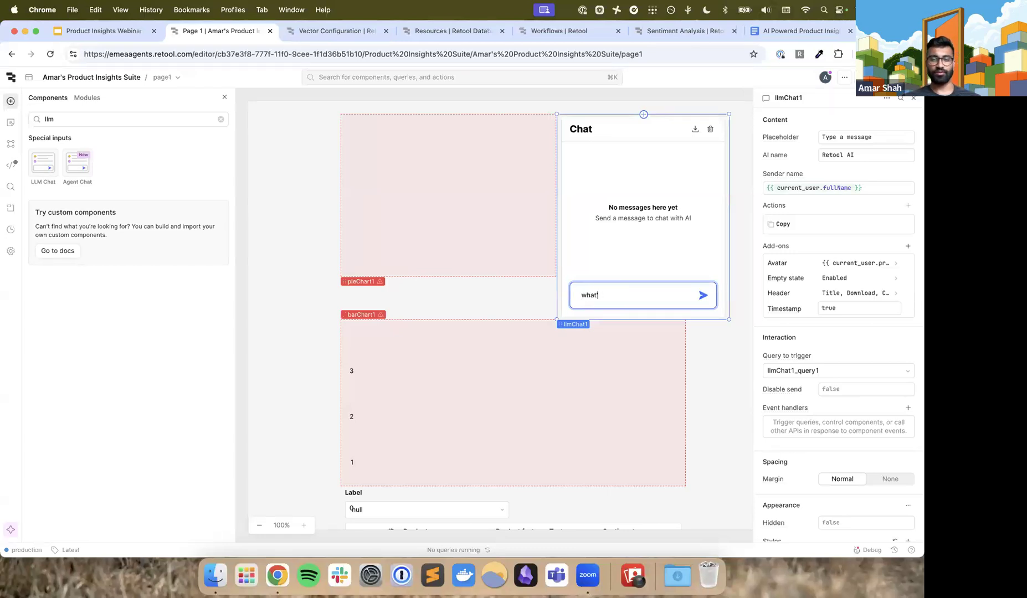
type("'s the warranty on")
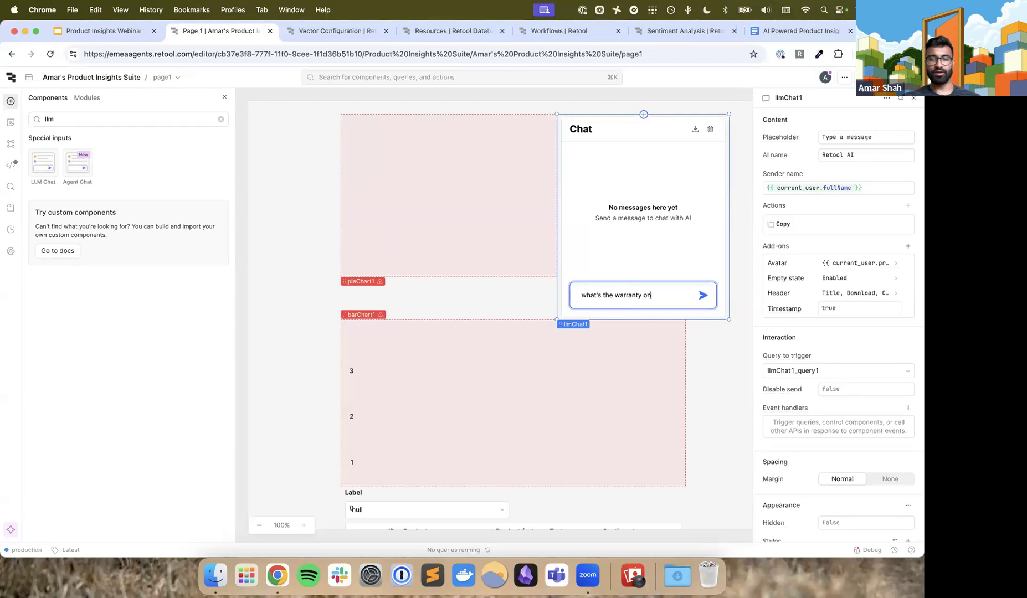
type(" the headphones")
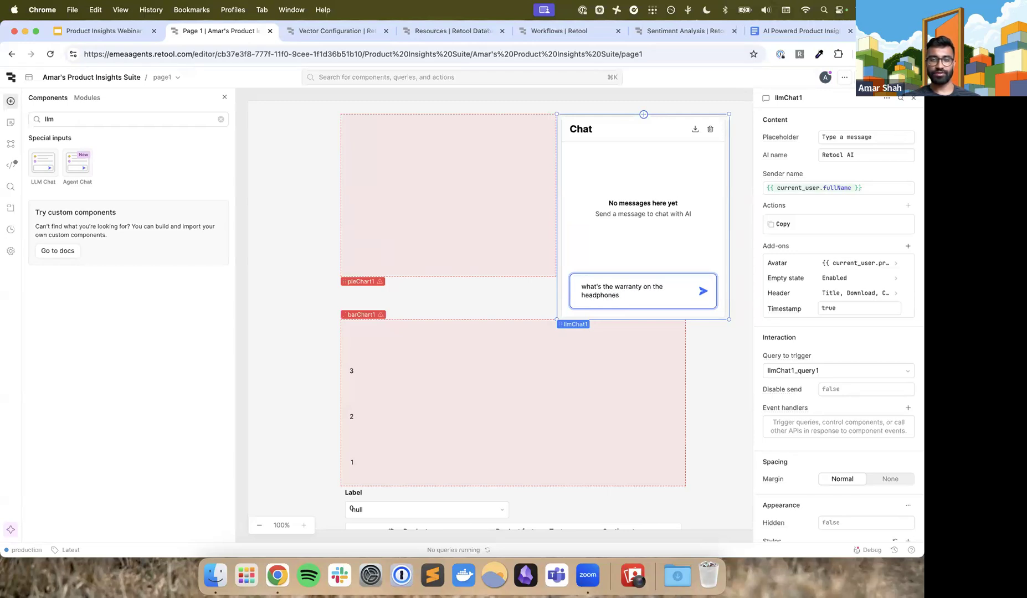
key("Return")
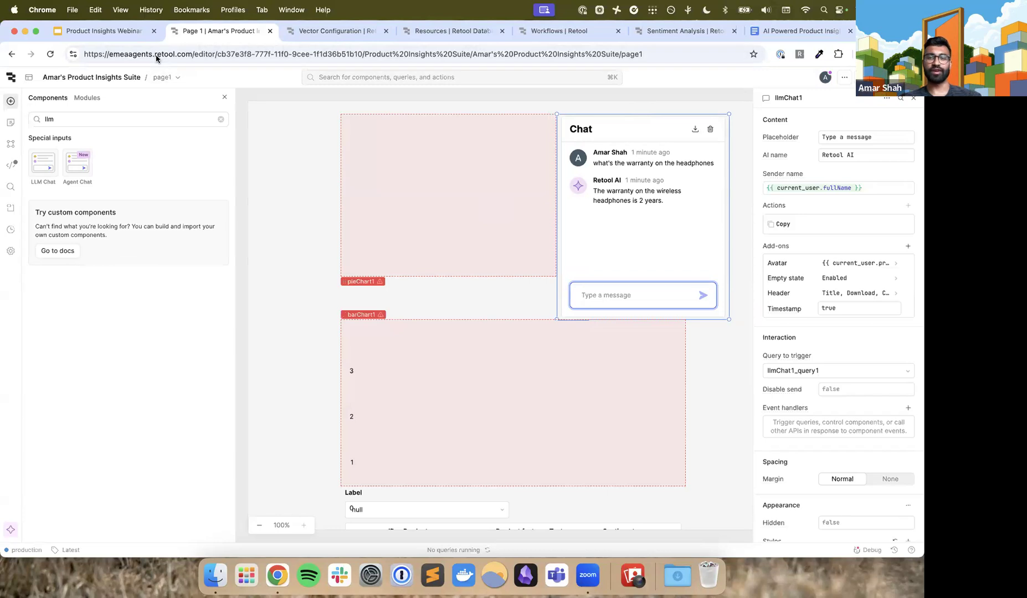
Set the app theme to product_insights_suite_theme in the app settings, and close the settings to show the page
left_click(11, 250)
left_click(64, 218)
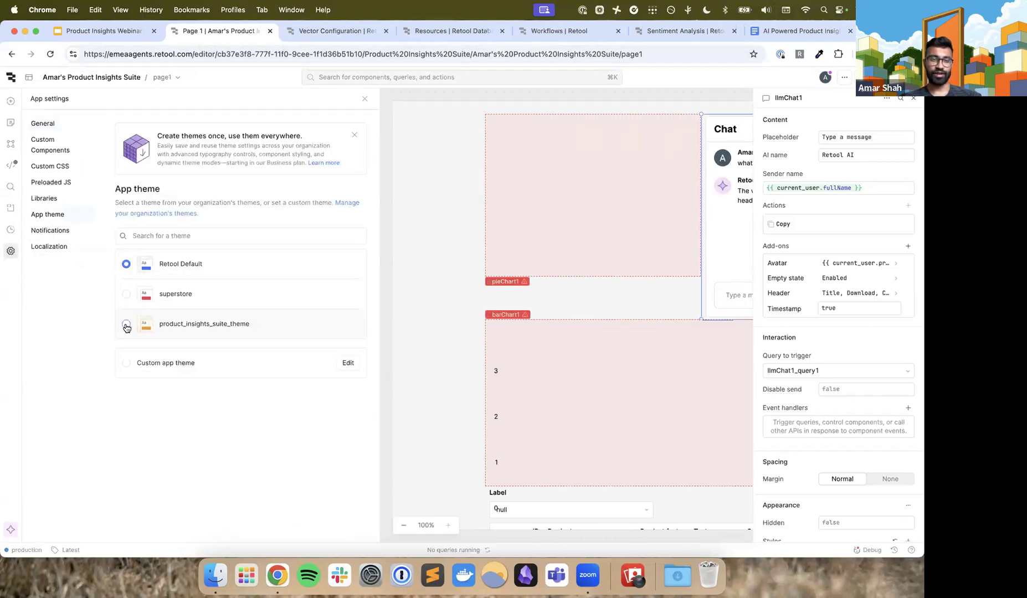
scroll(126, 328, "up", 5)
scroll(126, 330, "down", 4)
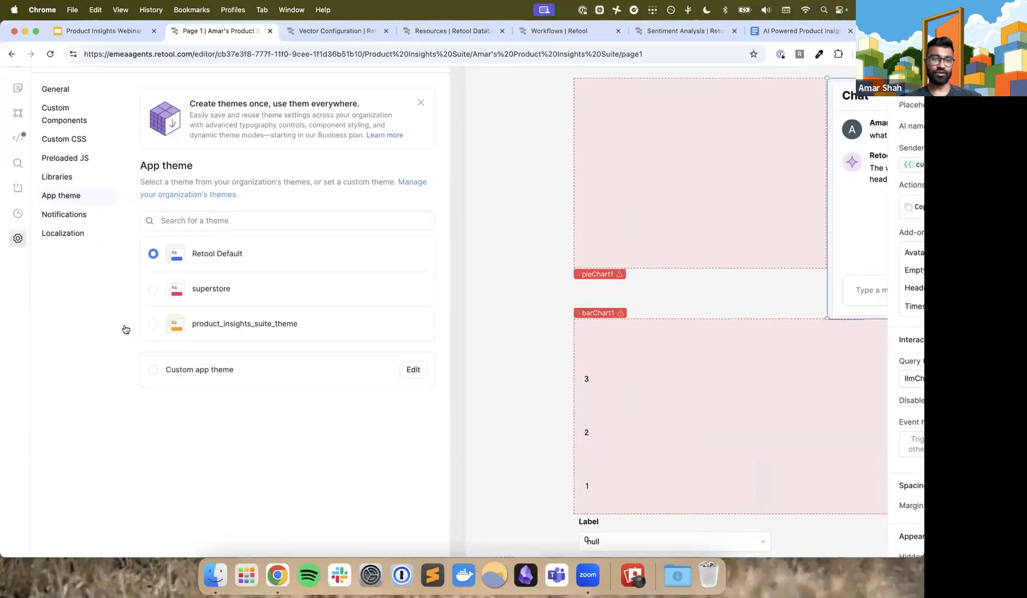
scroll(12, 238, "up", 5)
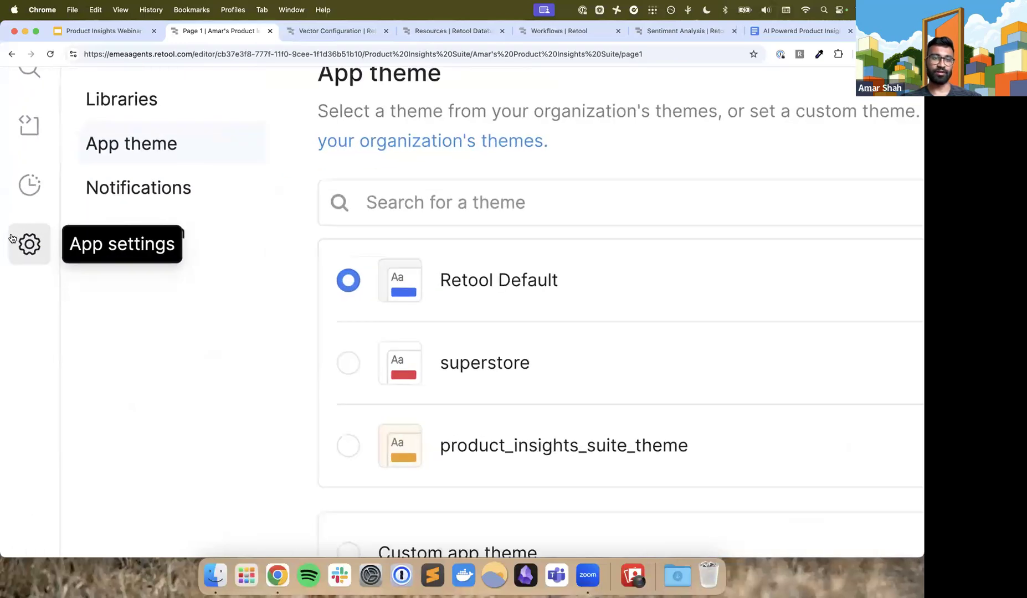
scroll(12, 238, "up", 3)
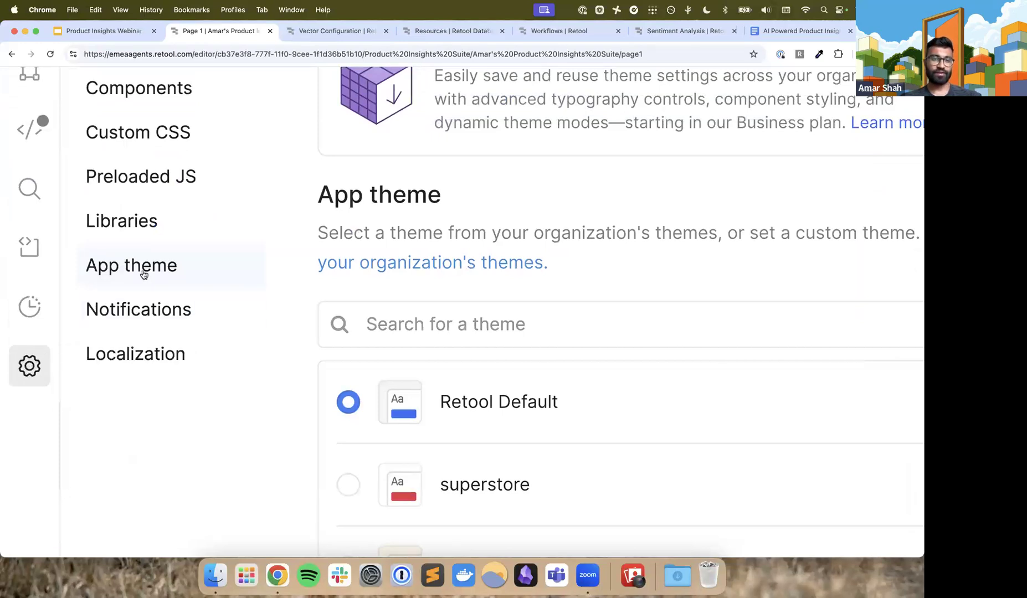
scroll(218, 275, "down", 3)
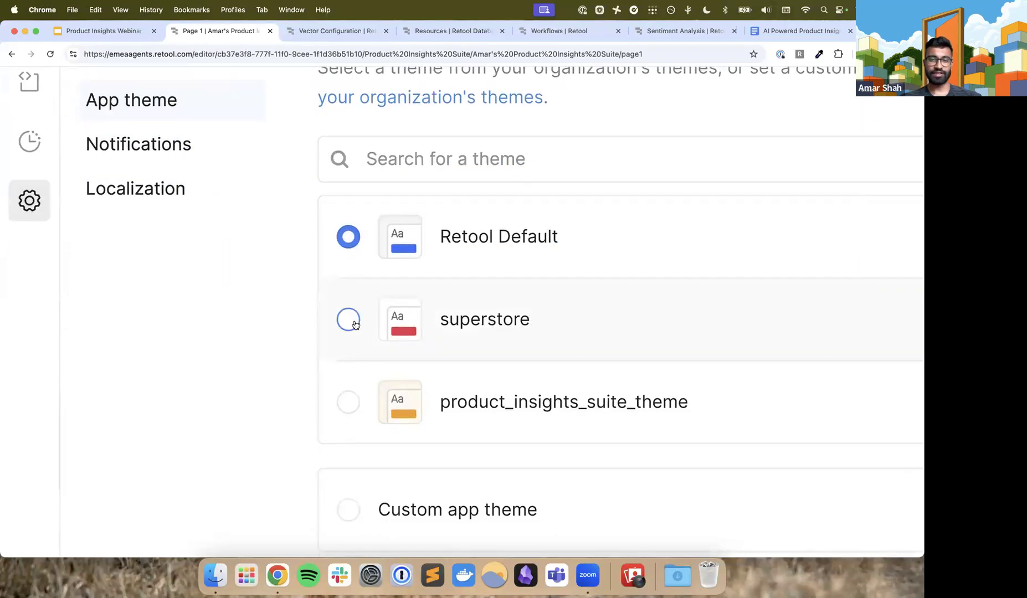
left_click(348, 402)
key("super+0")
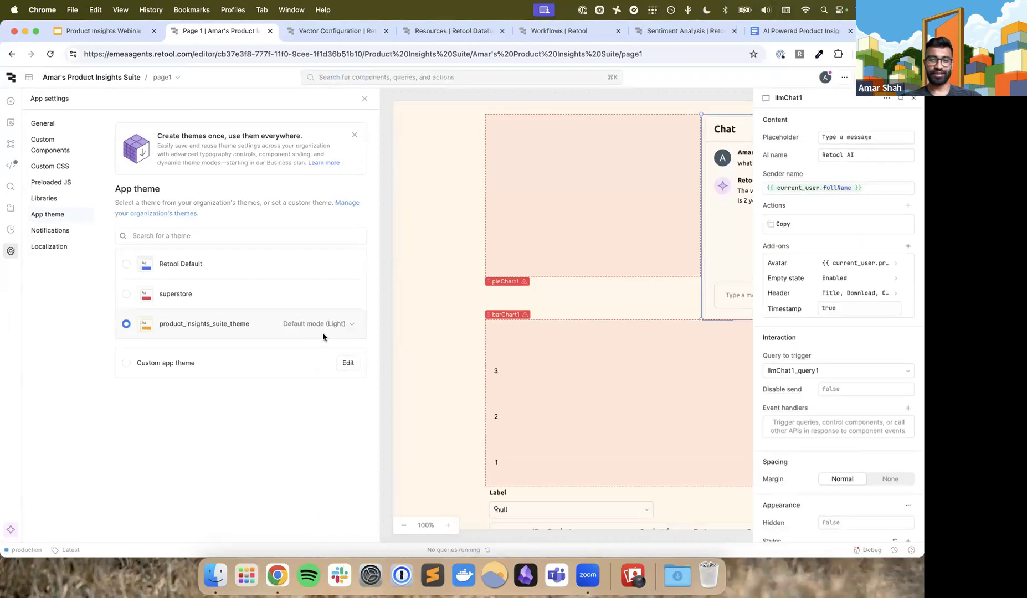
left_click(364, 98)
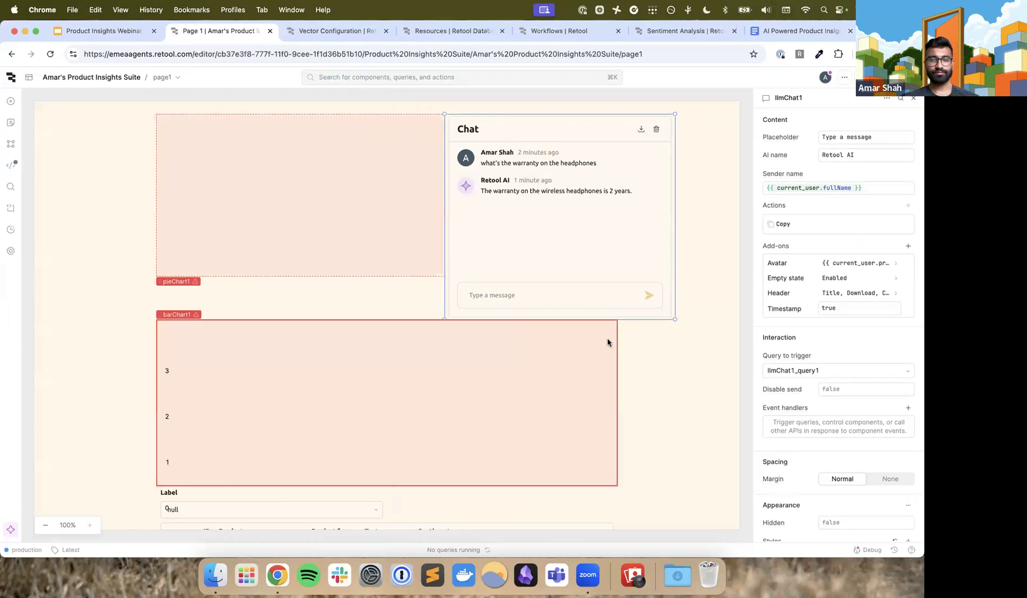
left_click(664, 376)
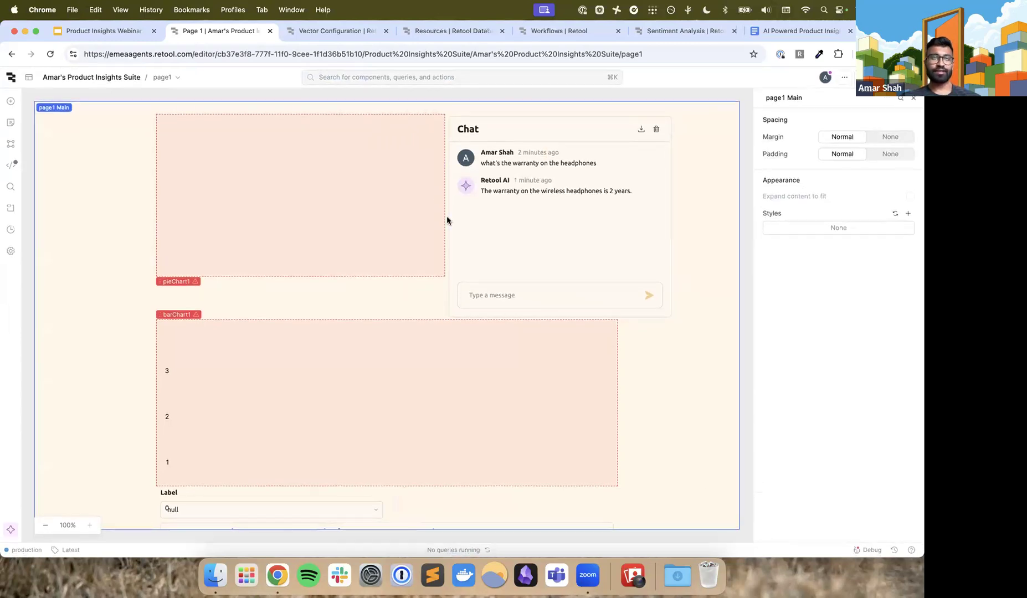
left_click(664, 31)
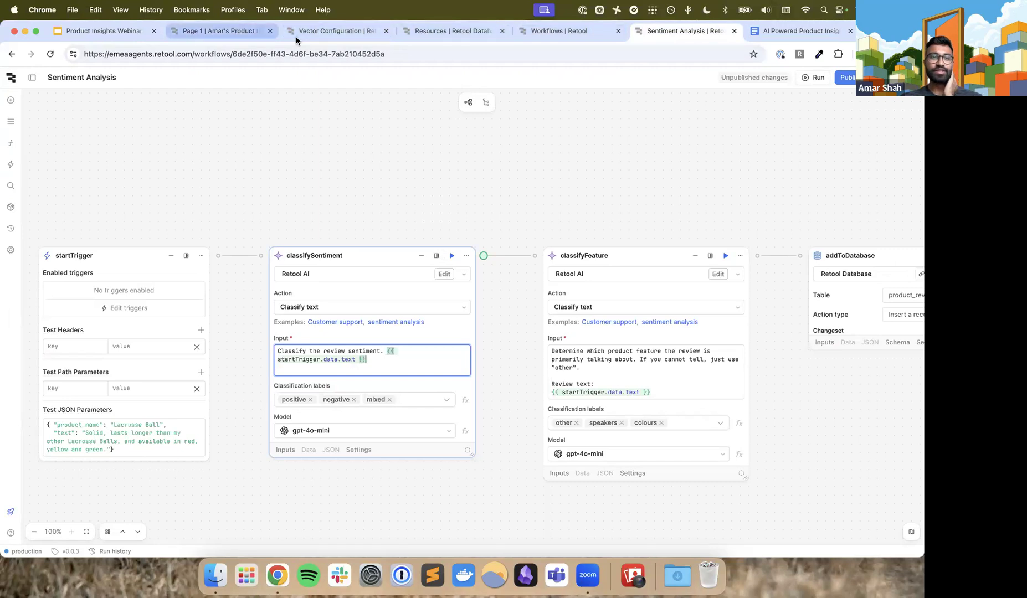
left_click(222, 31)
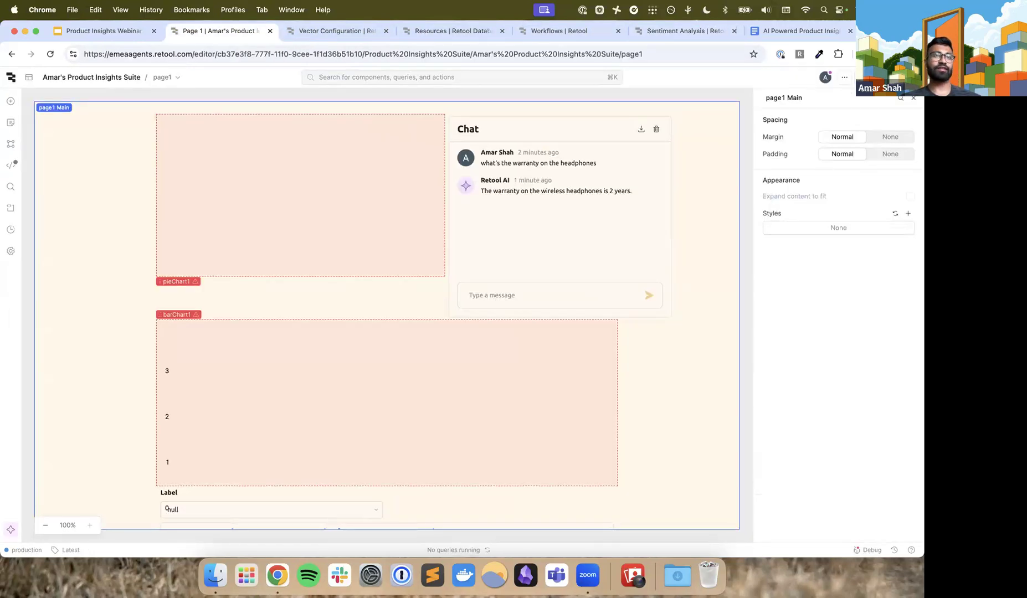
Switch to the Product Insights Webinar Deck in Google Slides and present it from the Build-a-long slide to the first "Today we" point
left_click(105, 31)
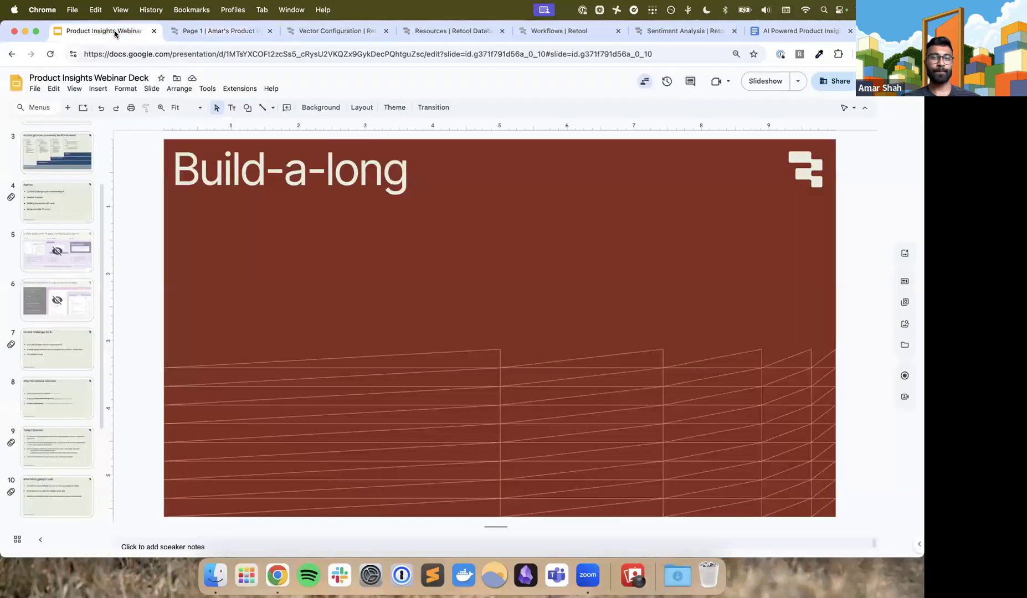
left_click(771, 81)
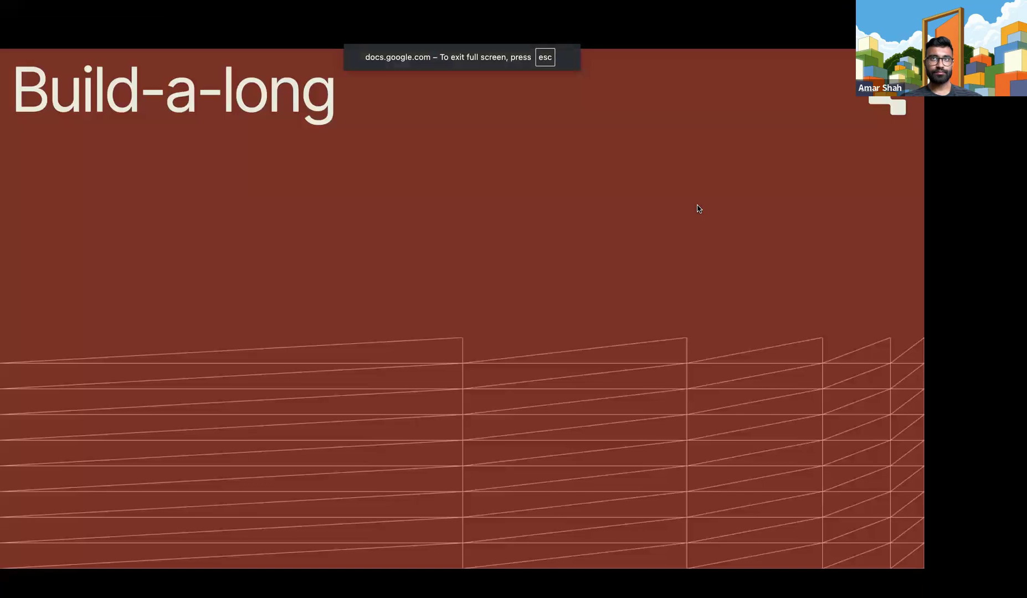
key("Right")
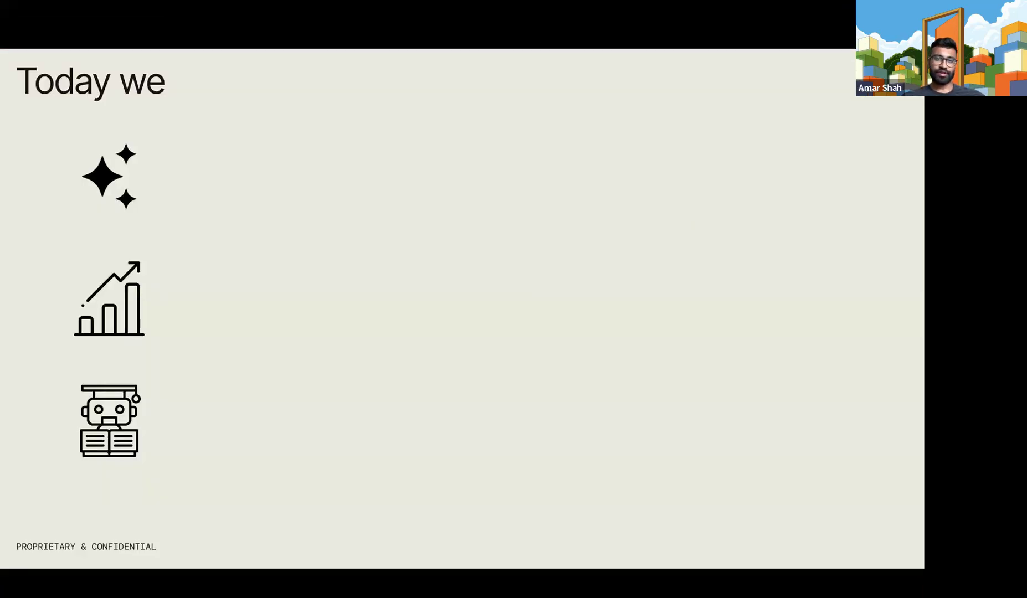
key("Right")
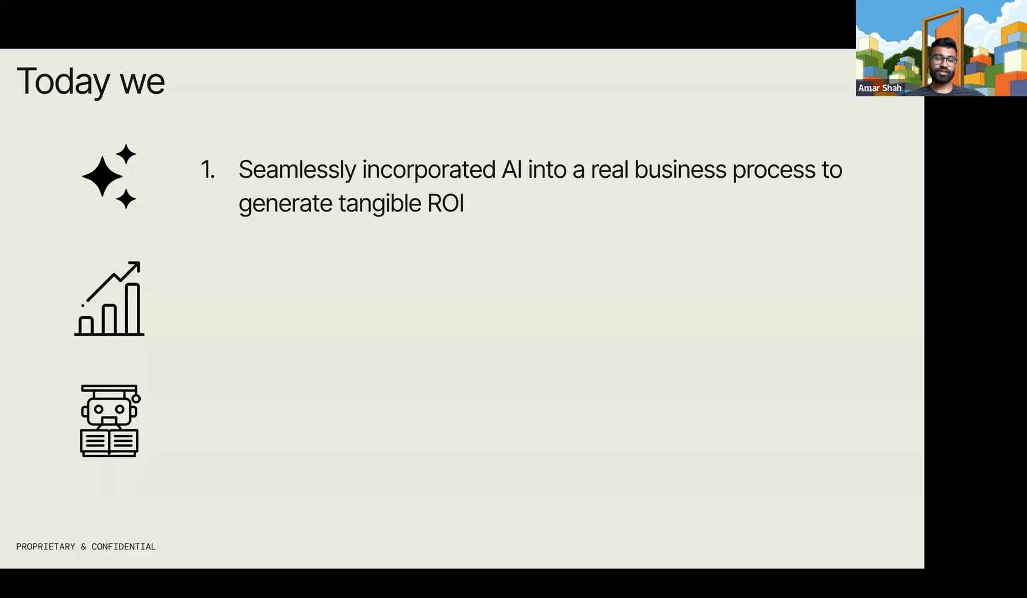